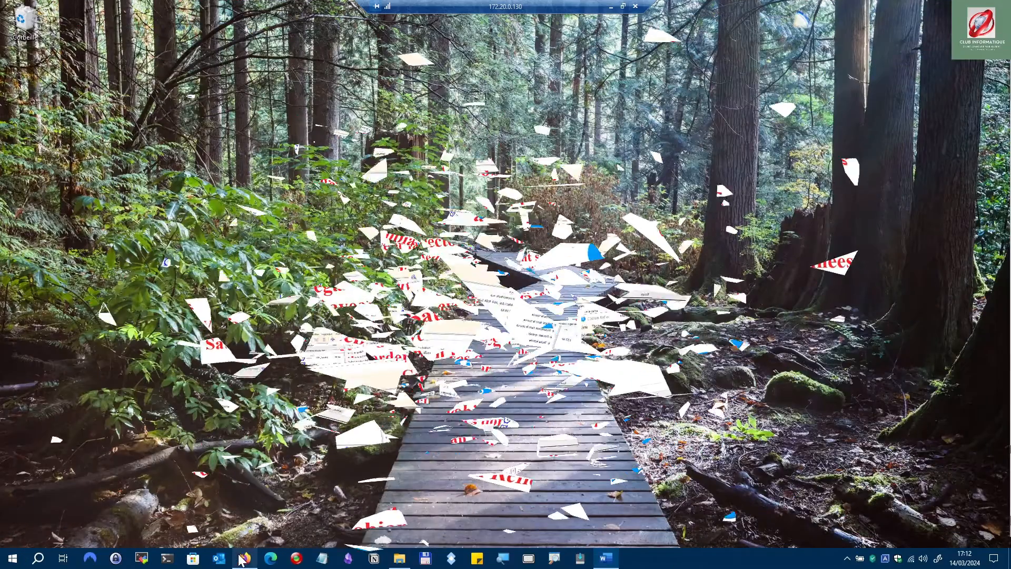
- Switch to Firefox, search the Club Informatique site for "Cobian" and open the article "Sauvegarder ses données - Cobian Backup"
mouse_move(243, 561)
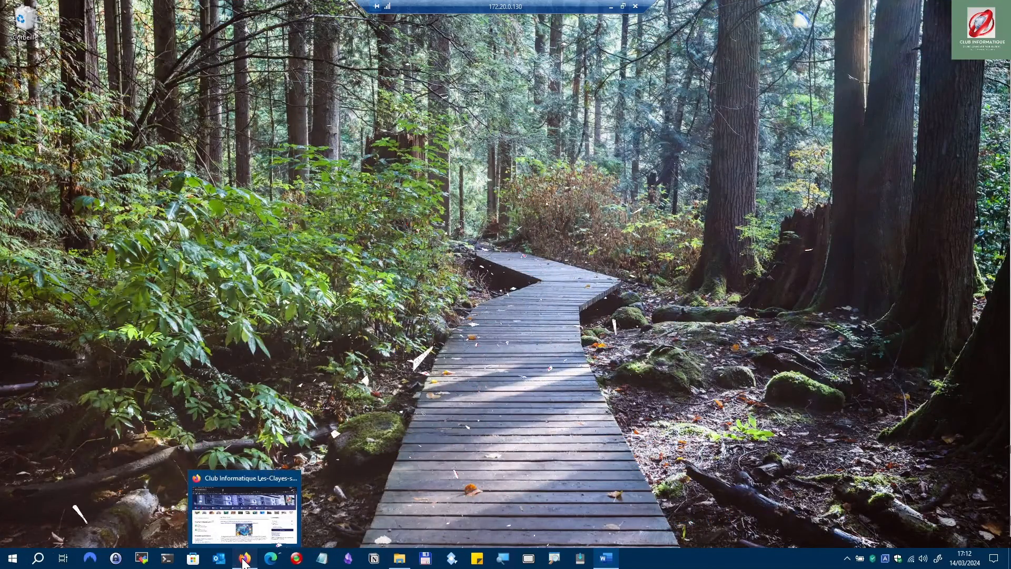
click(244, 559)
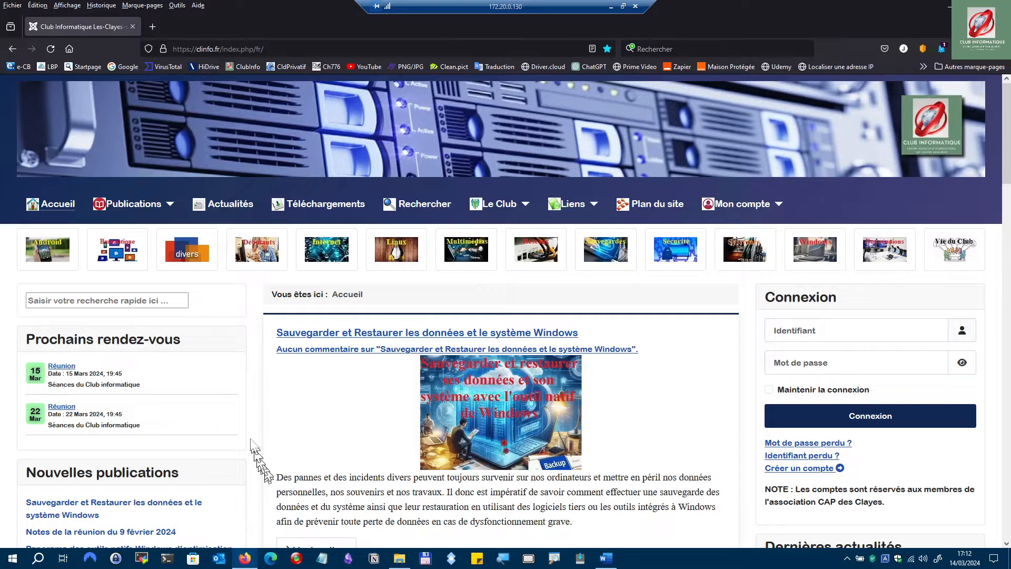
click(162, 302)
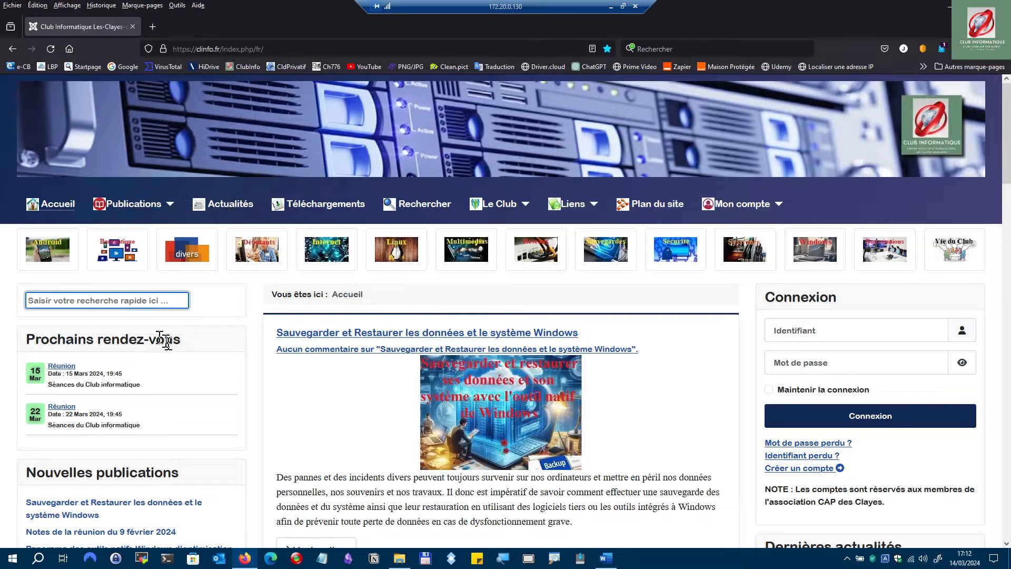
text(Cobian)
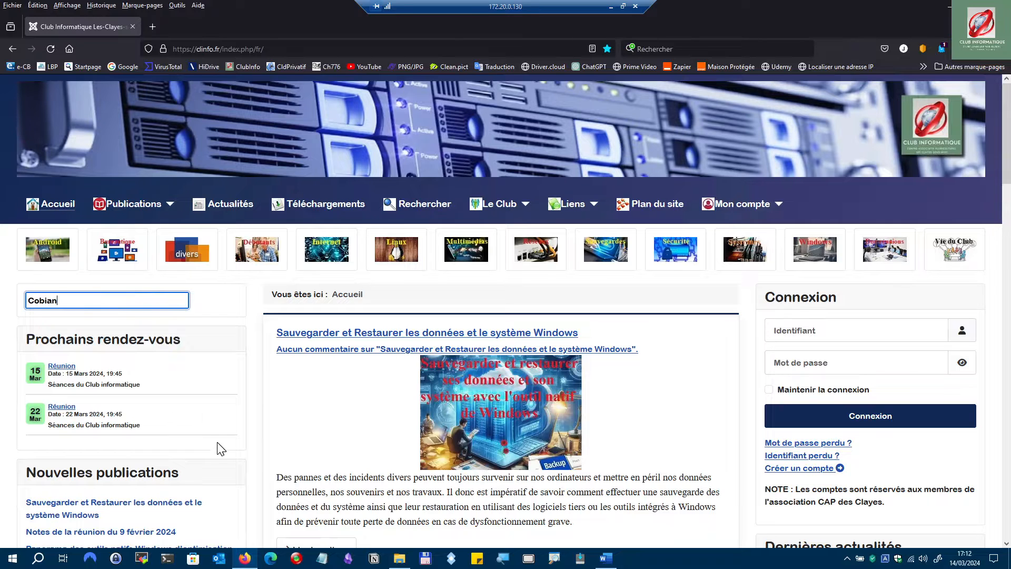
key(Return)
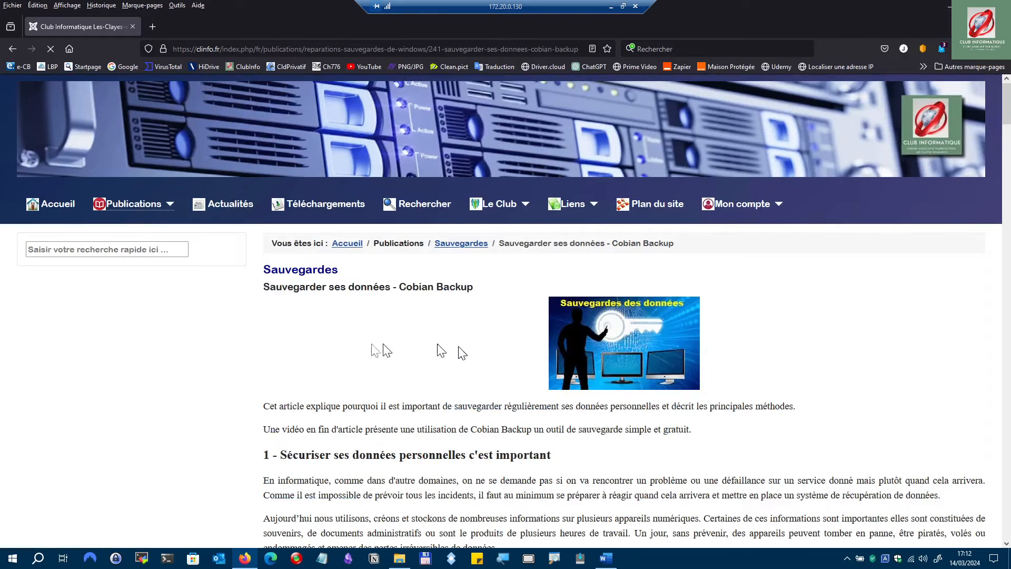
- Read through the Cobian Backup article, covering backup types, the comparison table, good-practice rules, software examples and the closing video section
scroll(348, 361, down, 10)
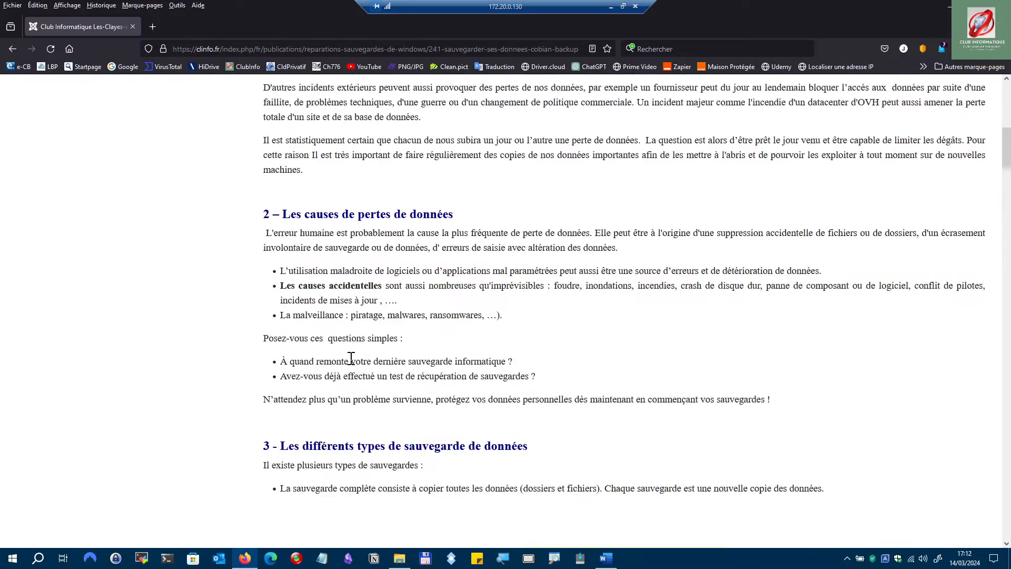
scroll(352, 348, down, 8)
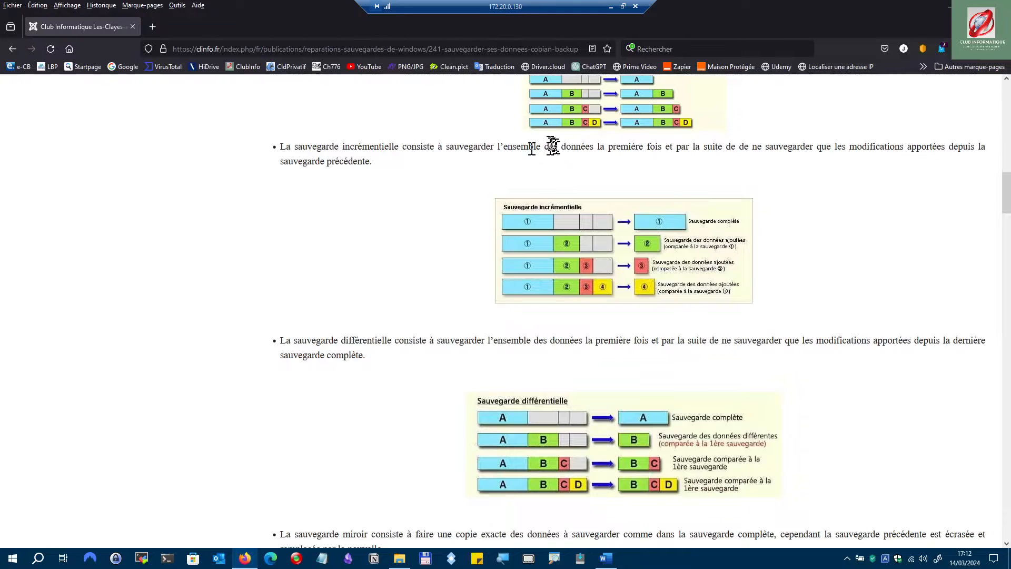
scroll(548, 145, up, 2)
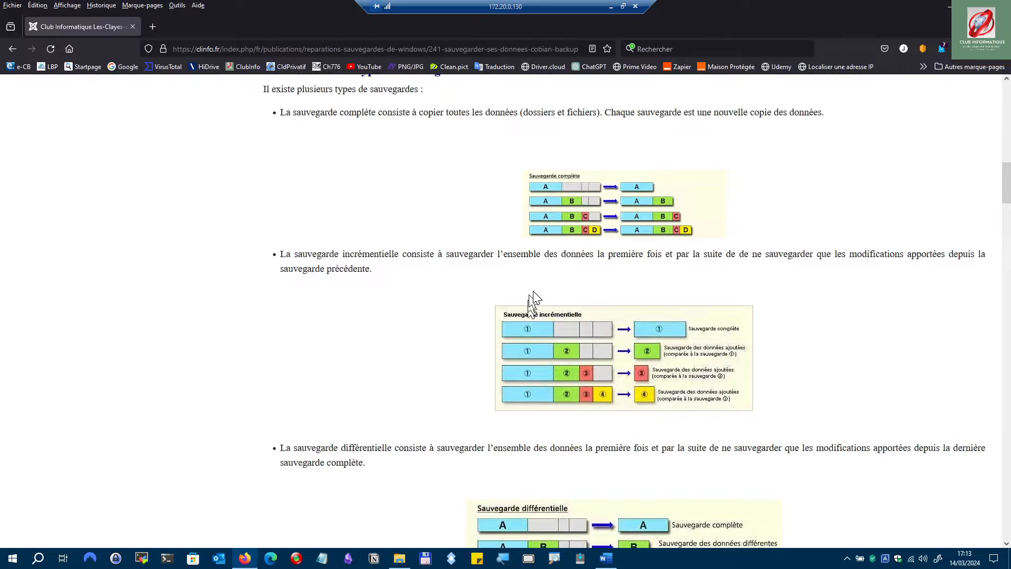
scroll(495, 384, down, 5)
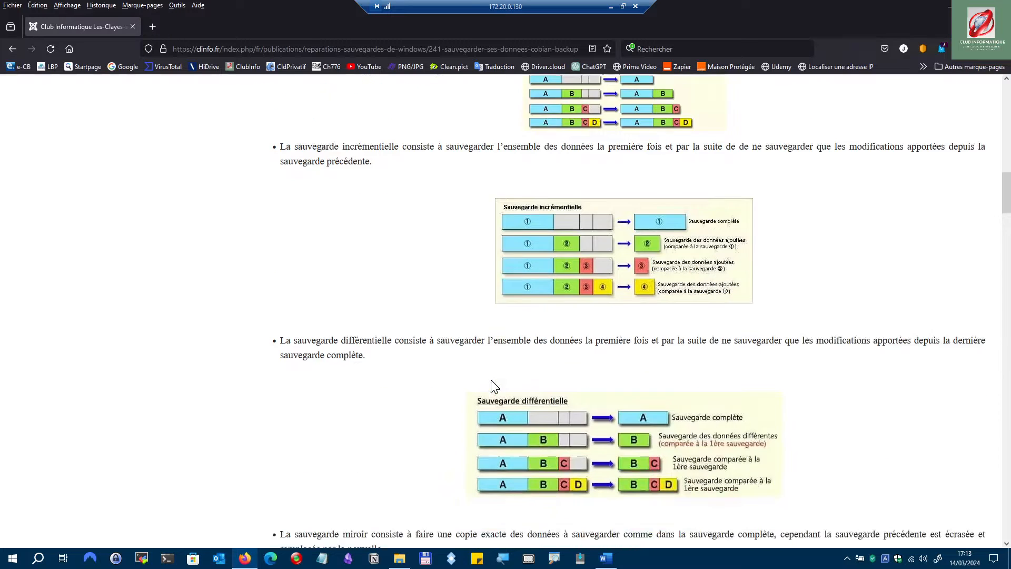
scroll(506, 422, down, 15)
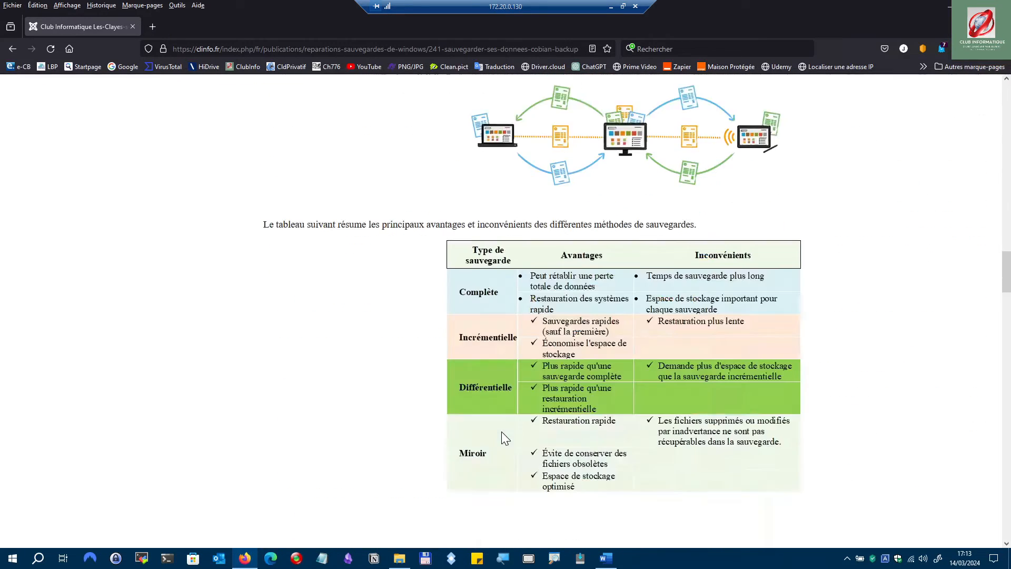
scroll(504, 432, down, 4)
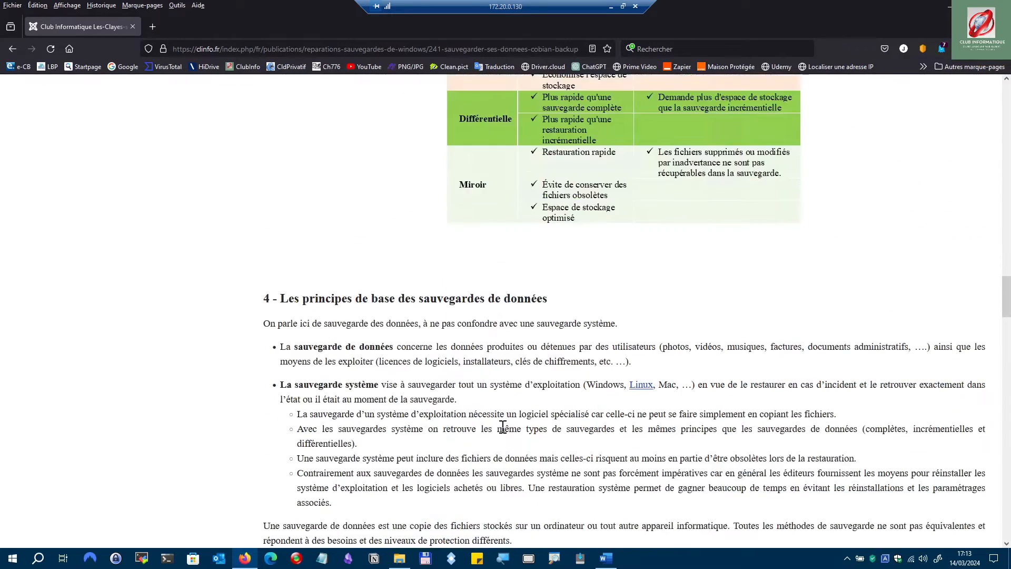
scroll(503, 427, down, 8)
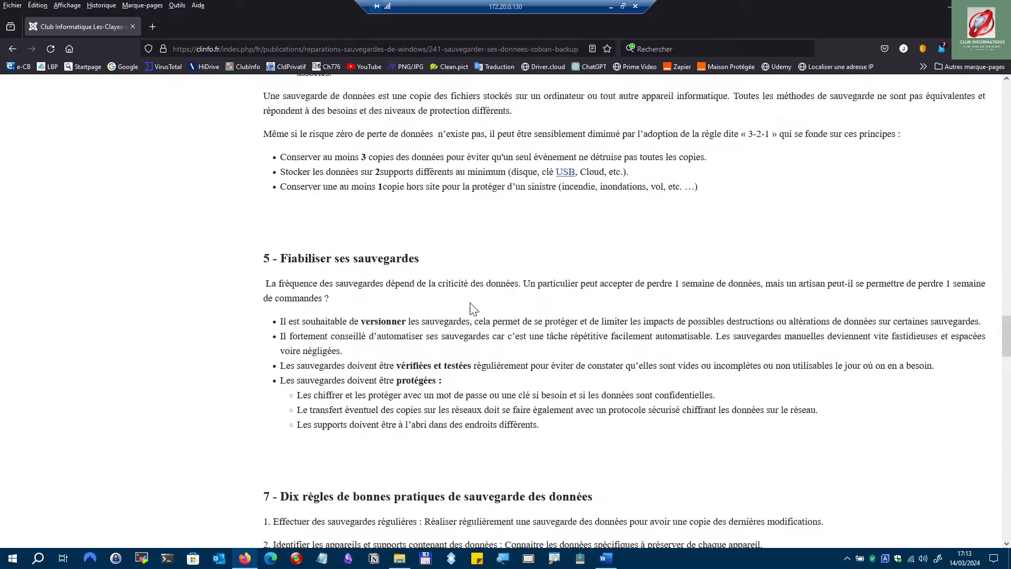
scroll(454, 206, down, 14)
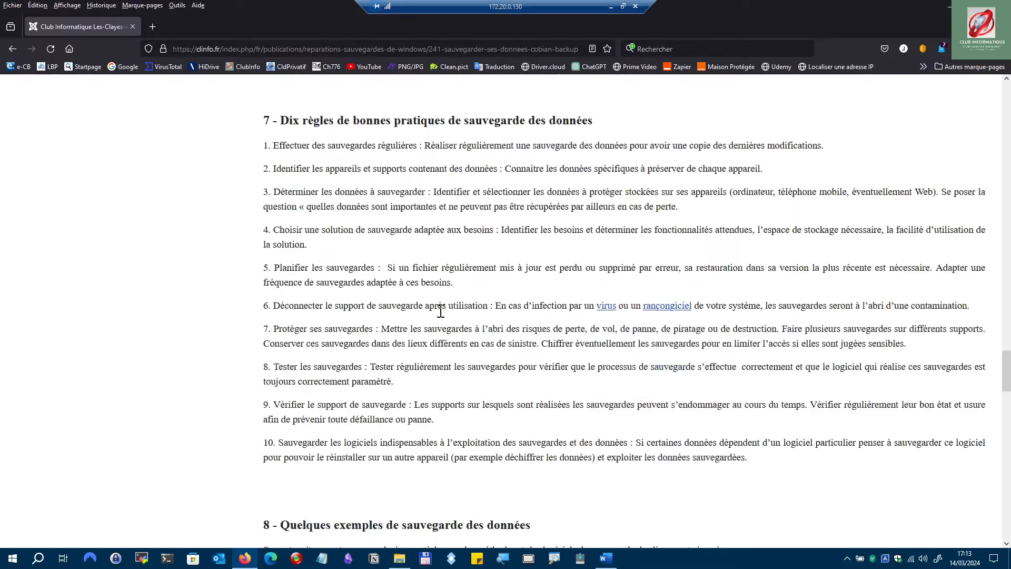
scroll(442, 316, down, 1)
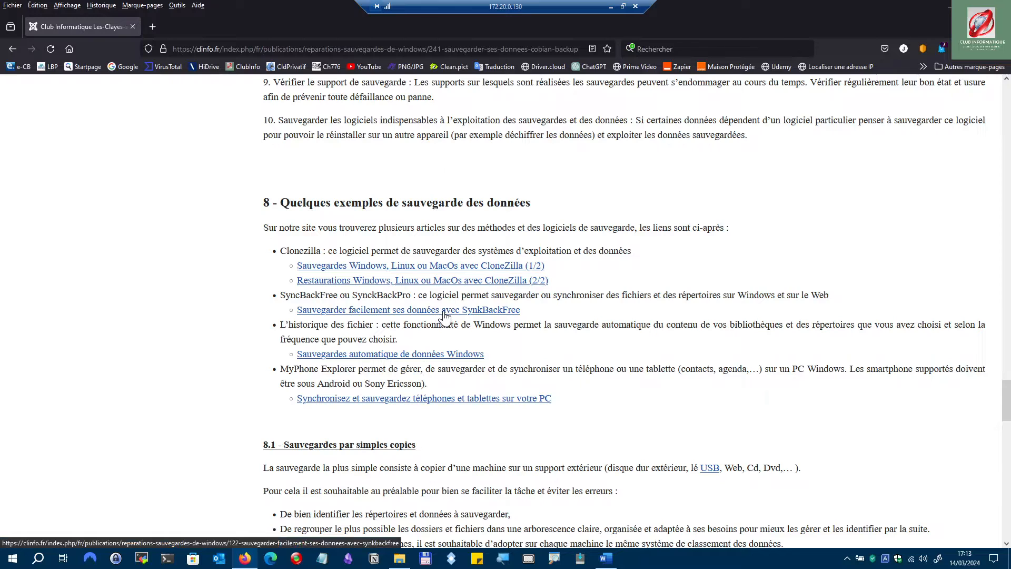
scroll(449, 311, down, 15)
scroll(497, 311, up, 5)
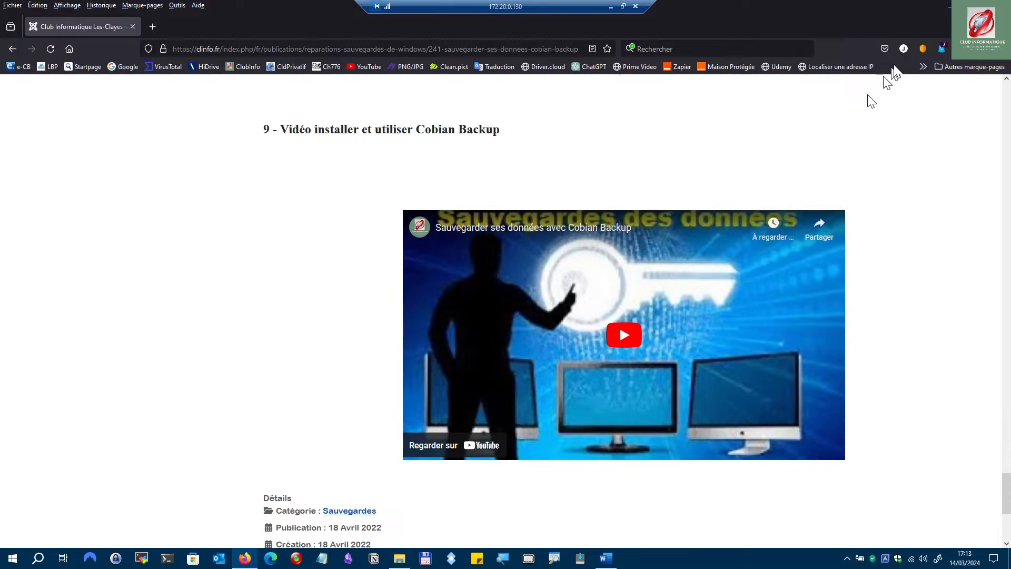
key(super+d)
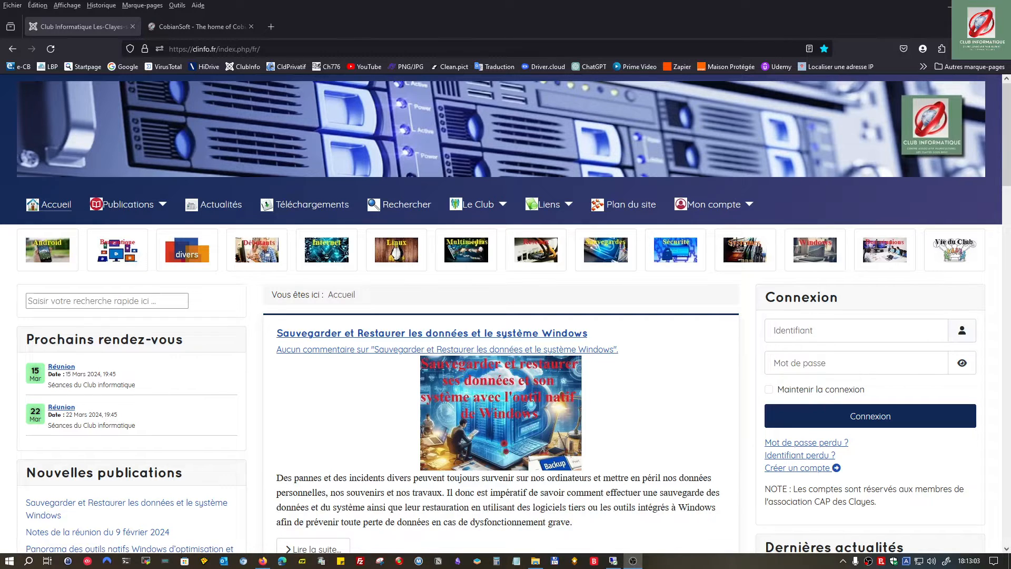
- Open the details page of Cobian Backup & Reflector in the site's "Sauvegardes et installations" download category
click(298, 207)
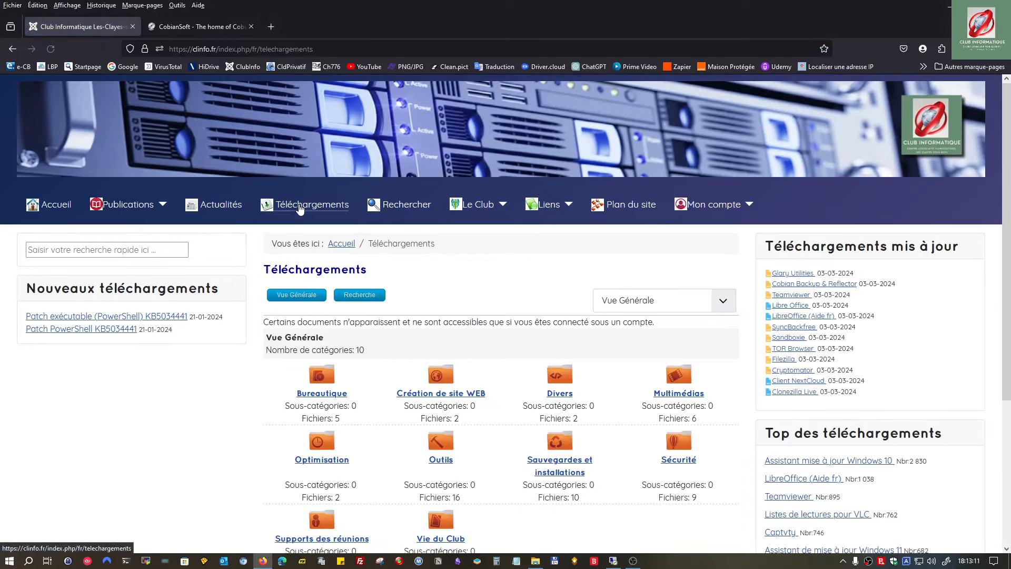
click(562, 466)
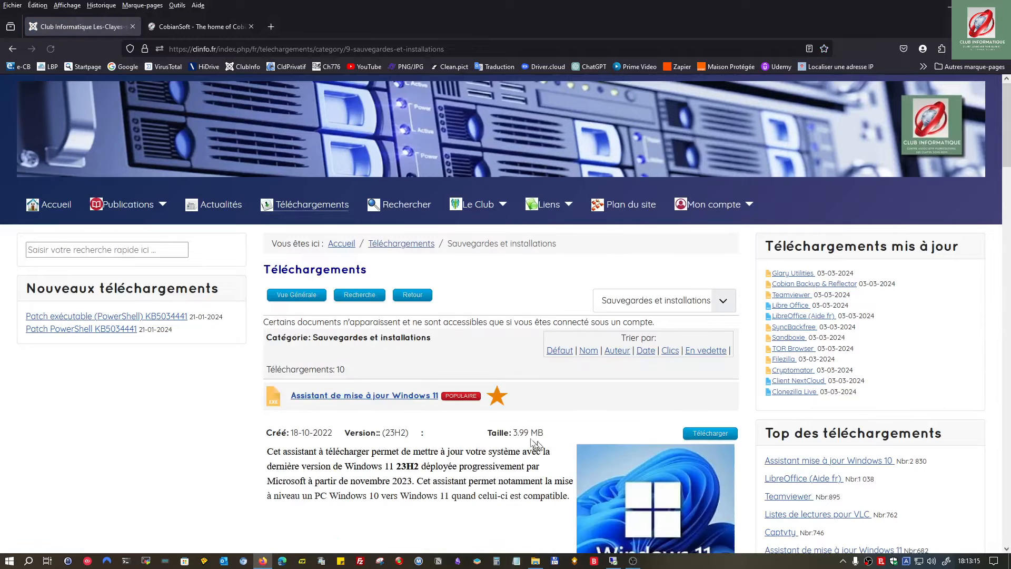
scroll(515, 438, down, 10)
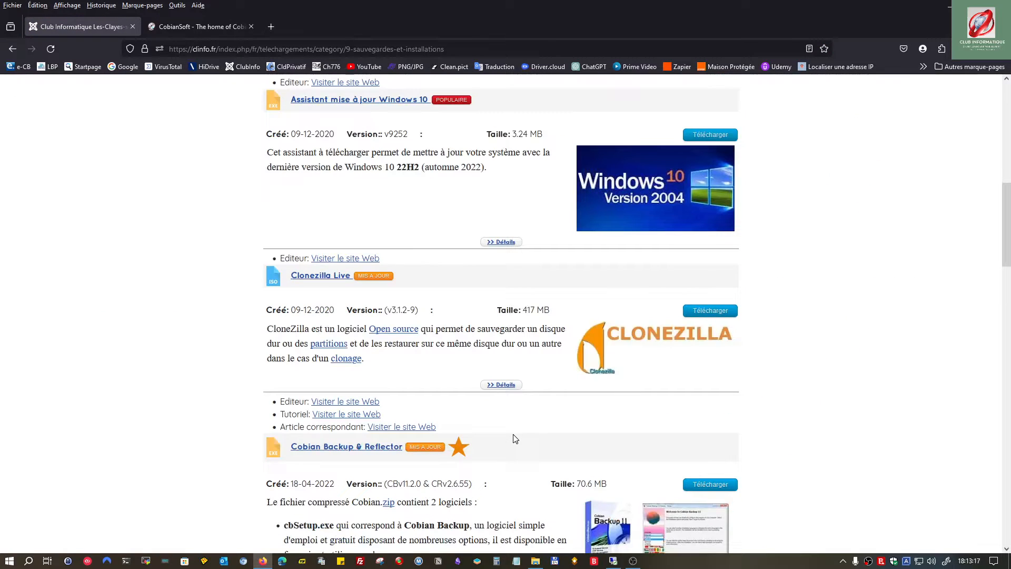
scroll(390, 466, down, 3)
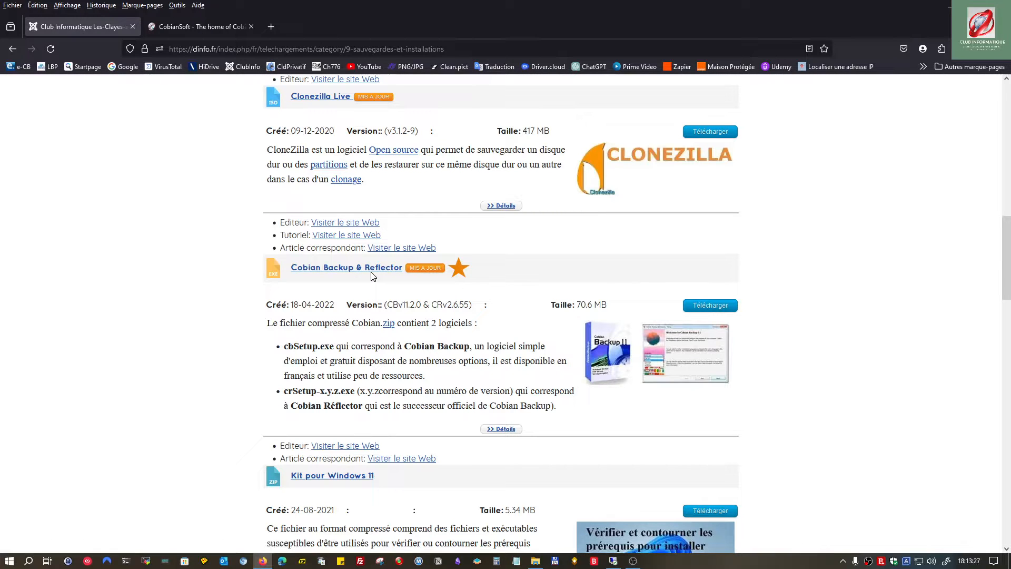
click(505, 429)
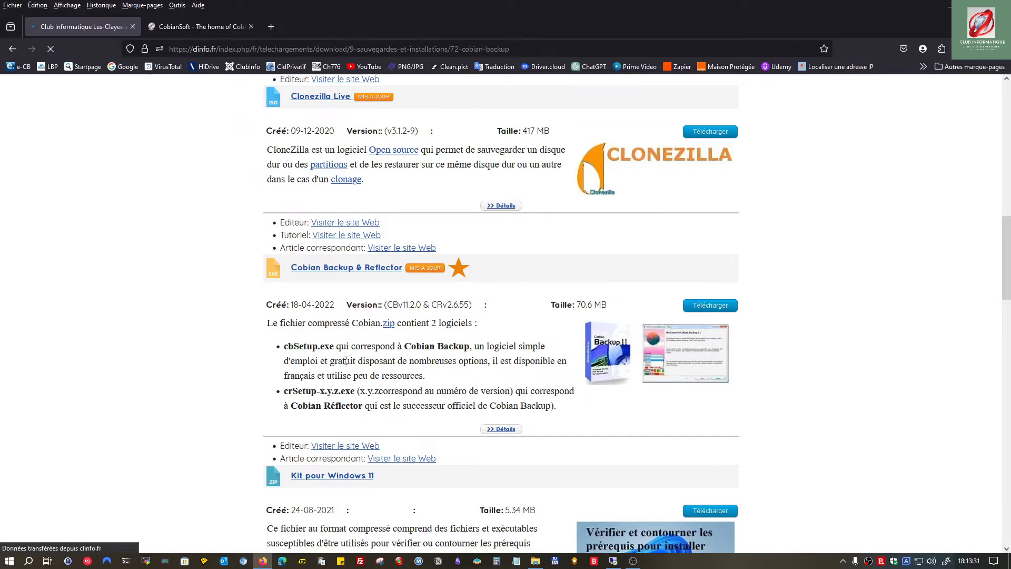
- Review the Cobian Backup & Reflector details and download Cobian.zip from its download summary page
scroll(340, 360, down, 15)
scroll(340, 360, up, 12)
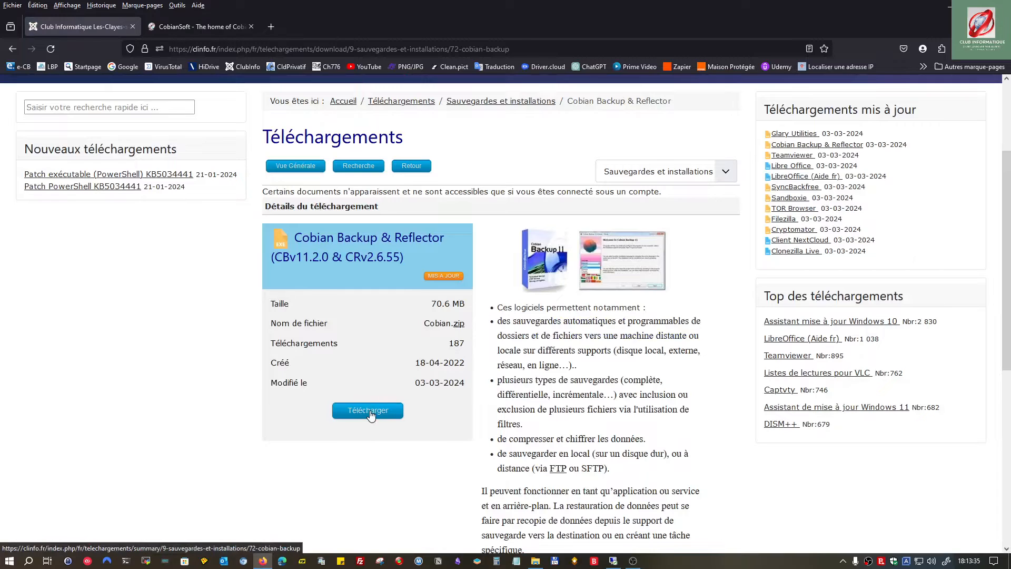
click(368, 411)
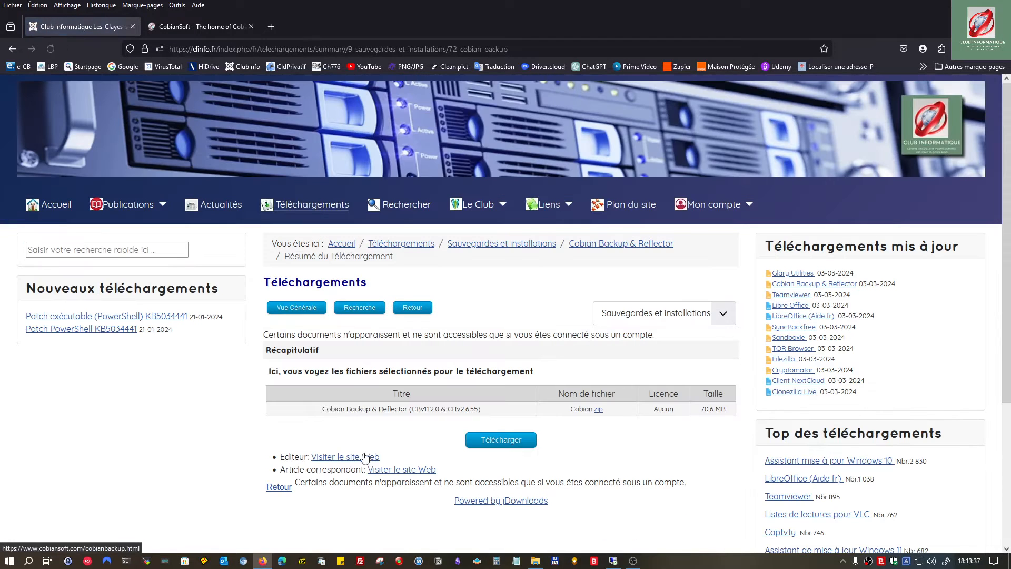
click(494, 446)
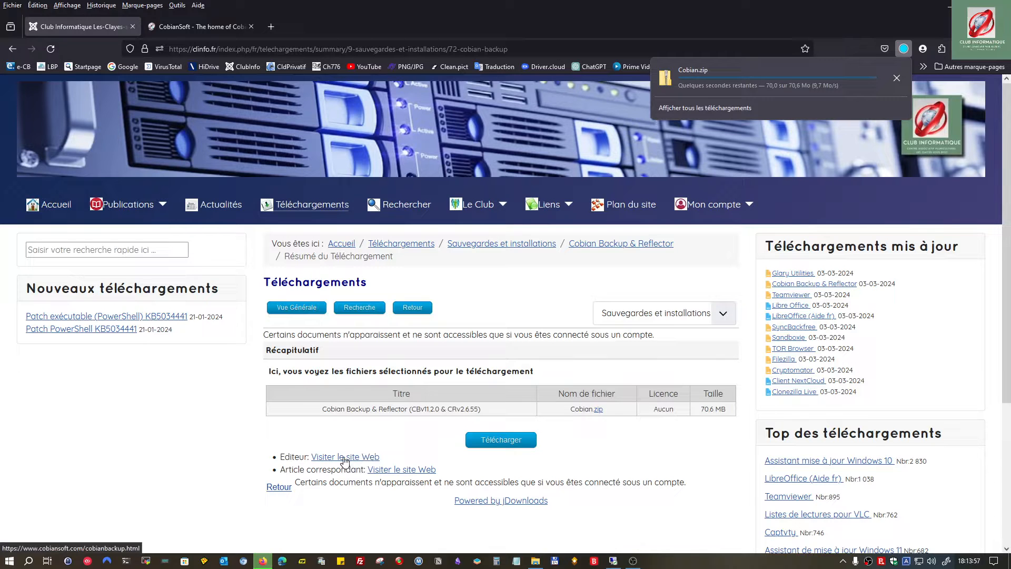
- Examine the CobianSoft website's download list for Cobian Reflector, Cobian Backup 11 and the older versions
click(180, 29)
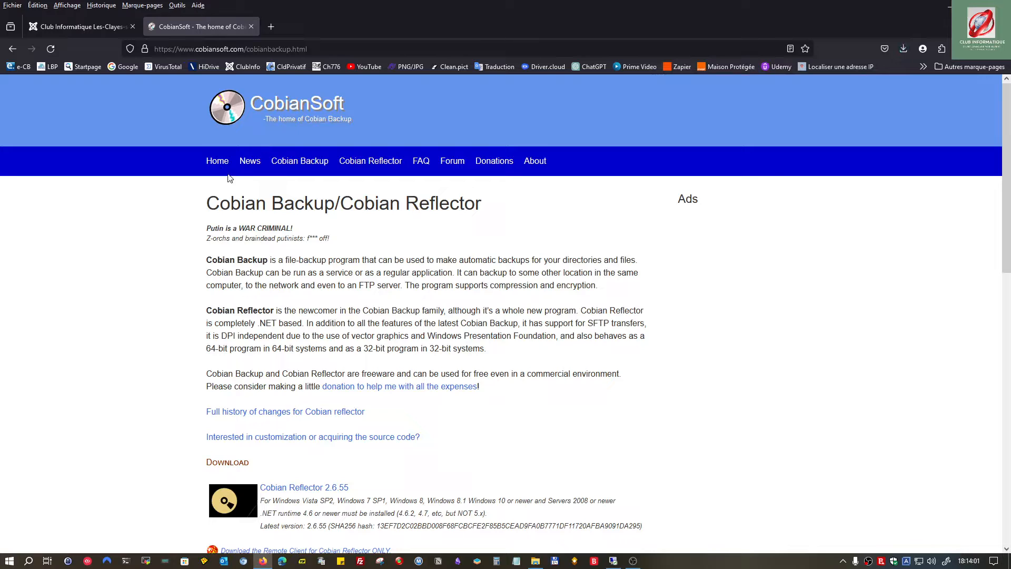
scroll(132, 264, down, 3)
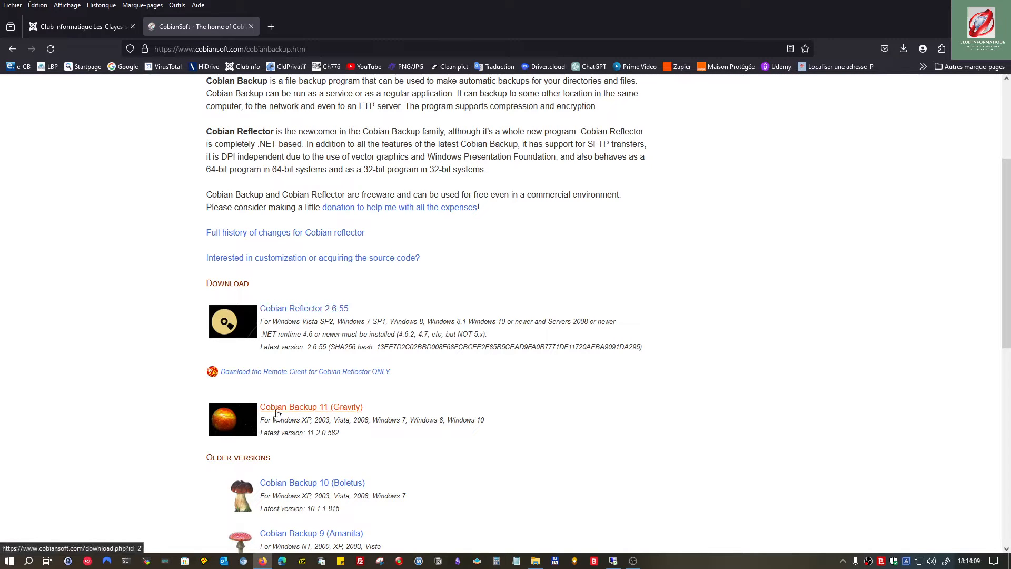
scroll(273, 518, down, 10)
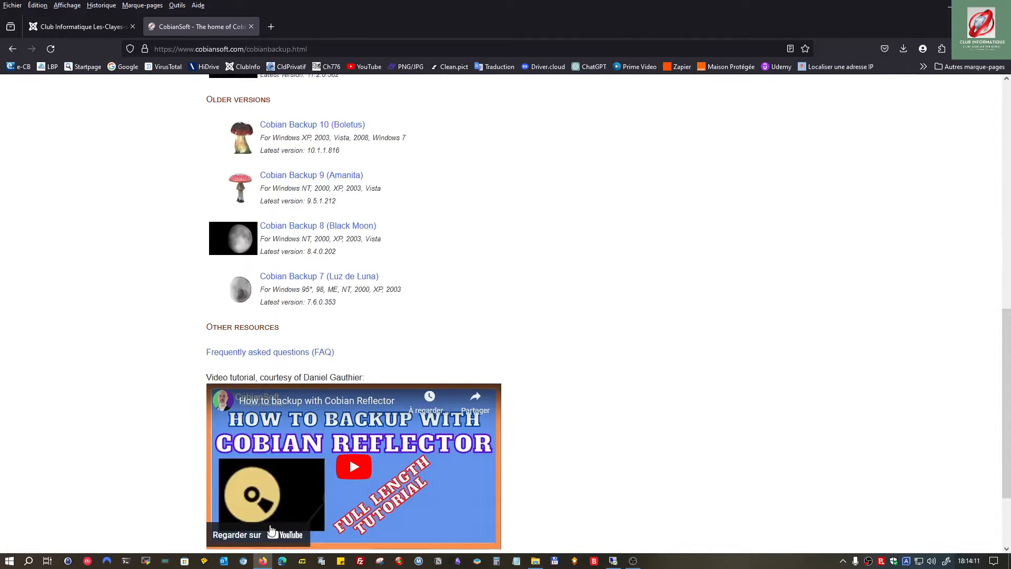
scroll(273, 513, up, 4)
scroll(274, 513, up, 5)
scroll(269, 476, up, 4)
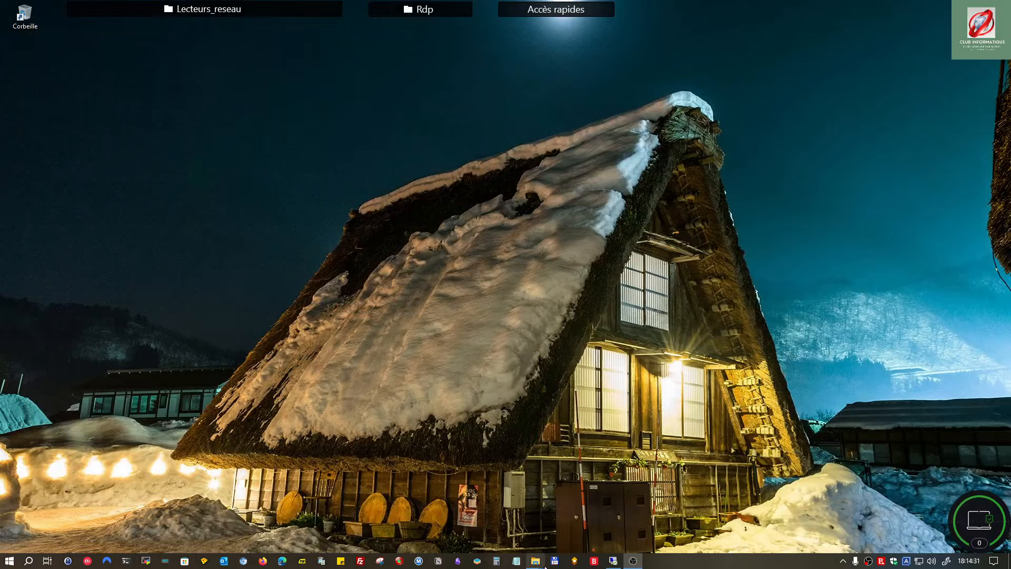
- In File Explorer, extract Cobian.zip to D:\Téléchargements\Cobian and check the file details of cbSetup.exe and crSetup-2.6.55.exe
click(532, 564)
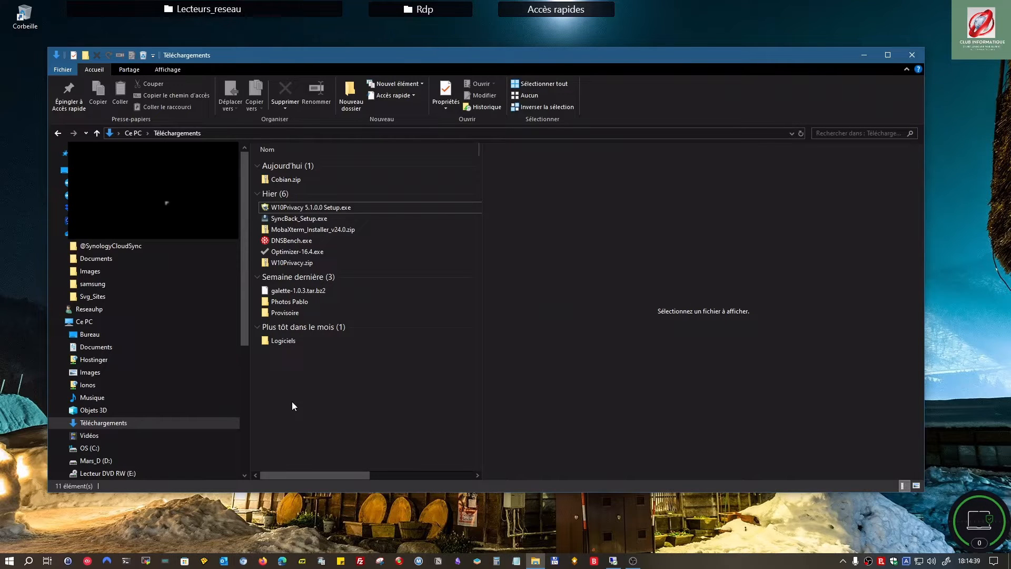
click(291, 181)
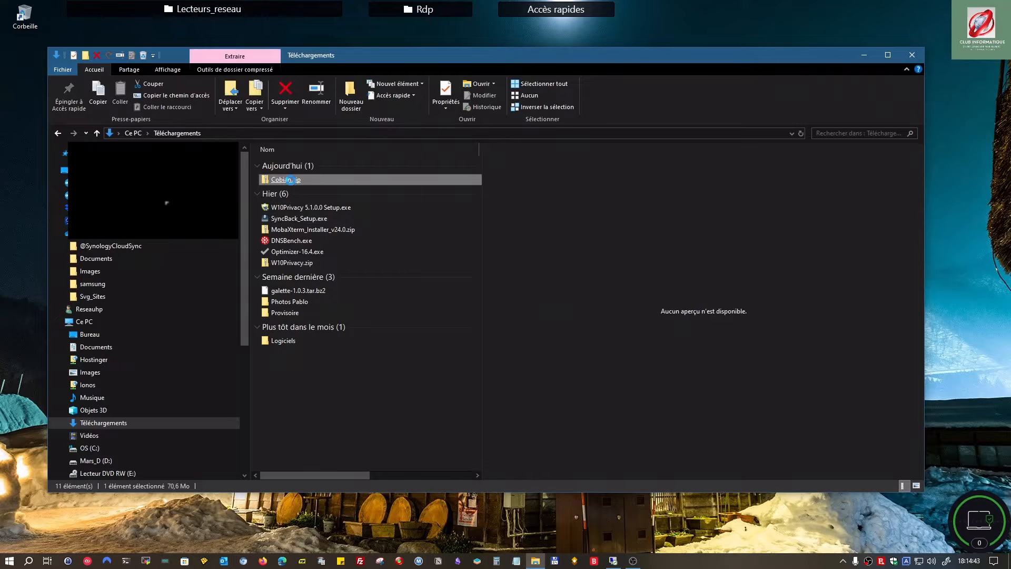
right_click(291, 180)
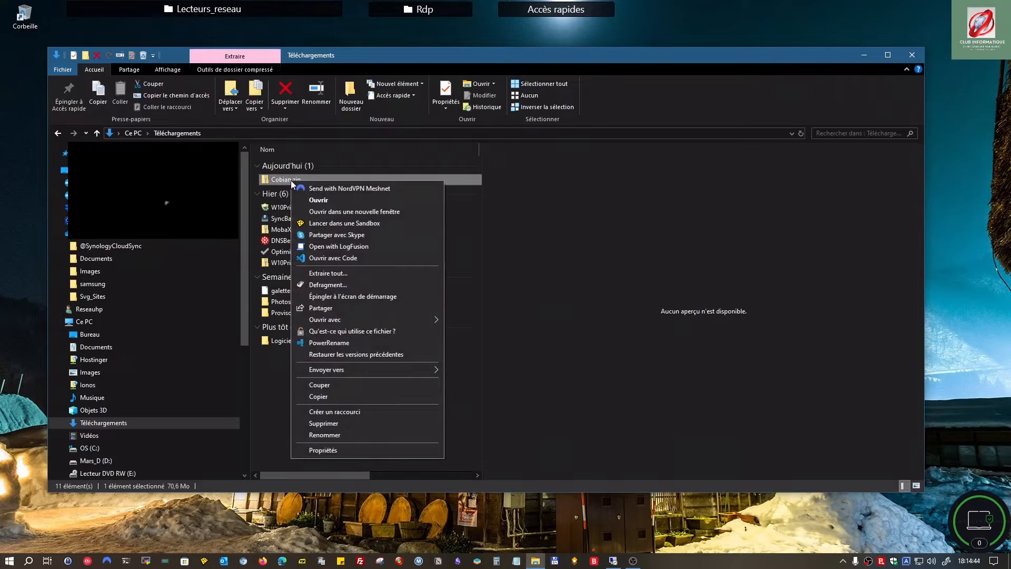
click(315, 273)
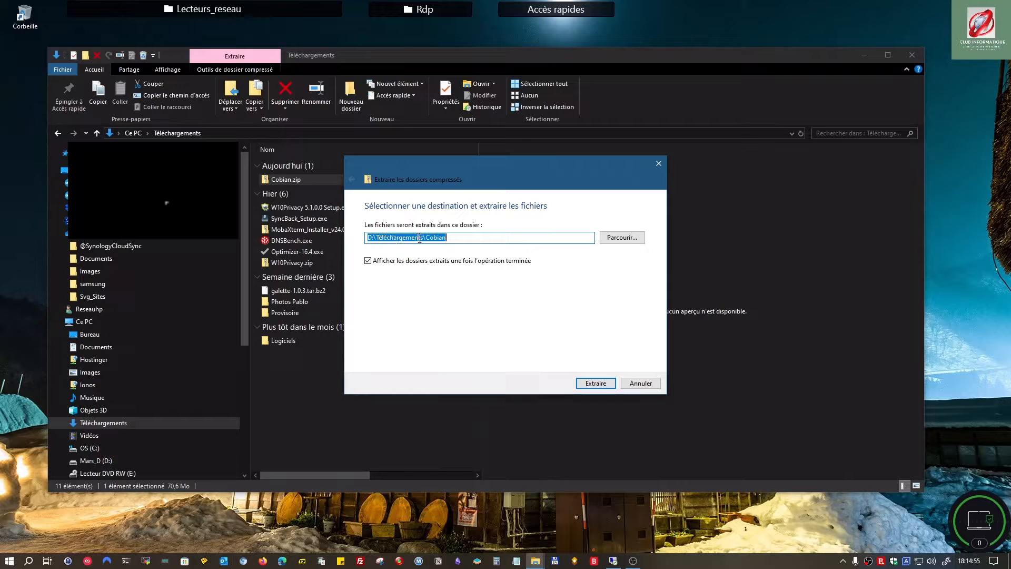
click(596, 383)
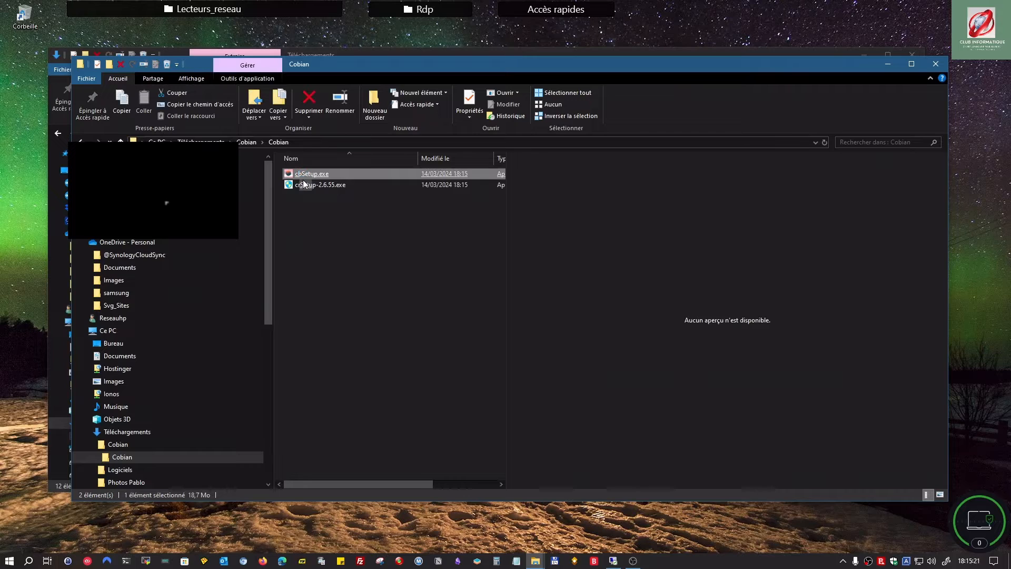
mouse_move(313, 181)
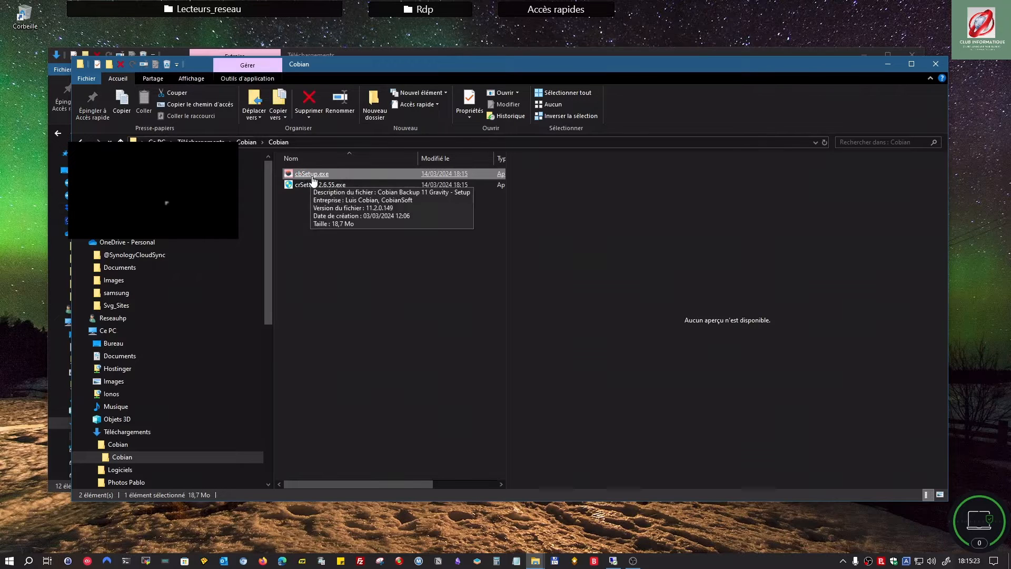
click(306, 185)
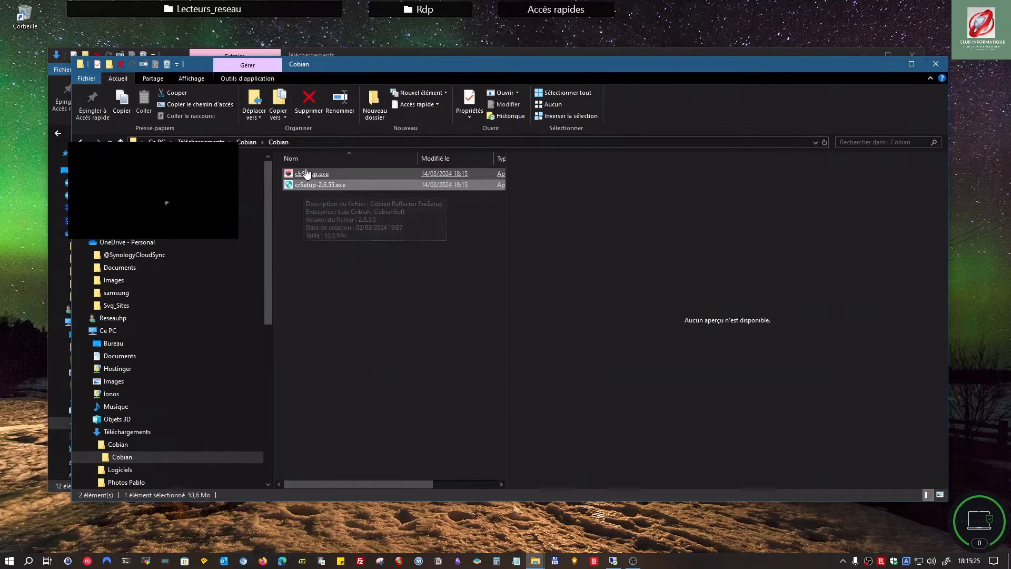
- Check the details of cbSetup.exe, run crSetup-2.6.55.exe as administrator, and minimise the File Explorer window behind the setup
click(307, 174)
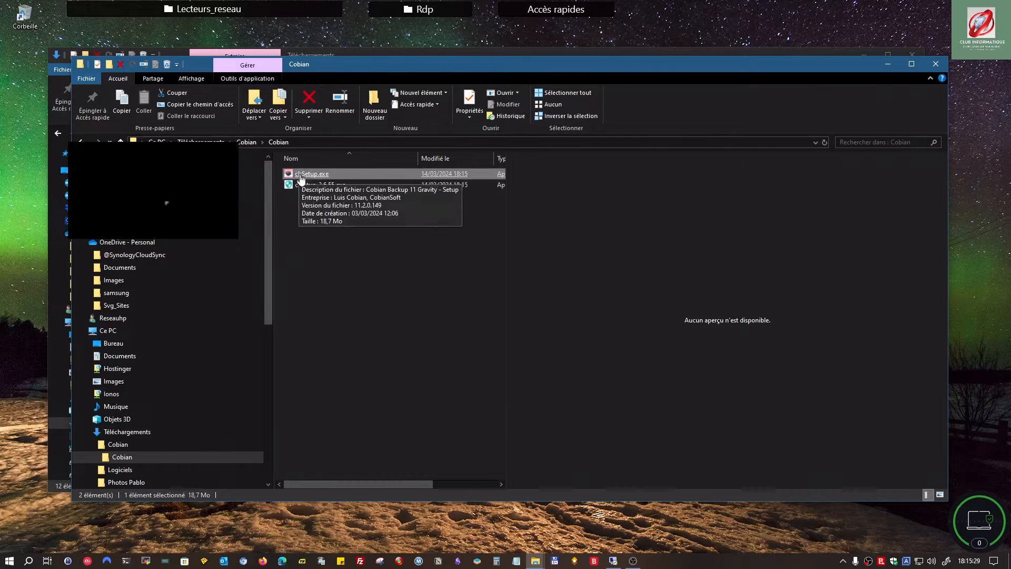
click(304, 186)
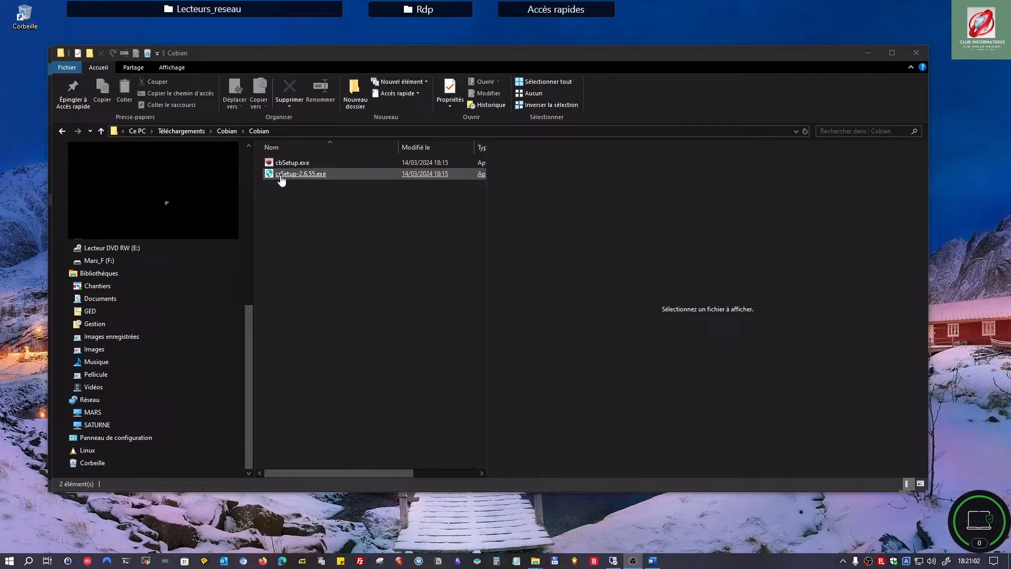
click(304, 175)
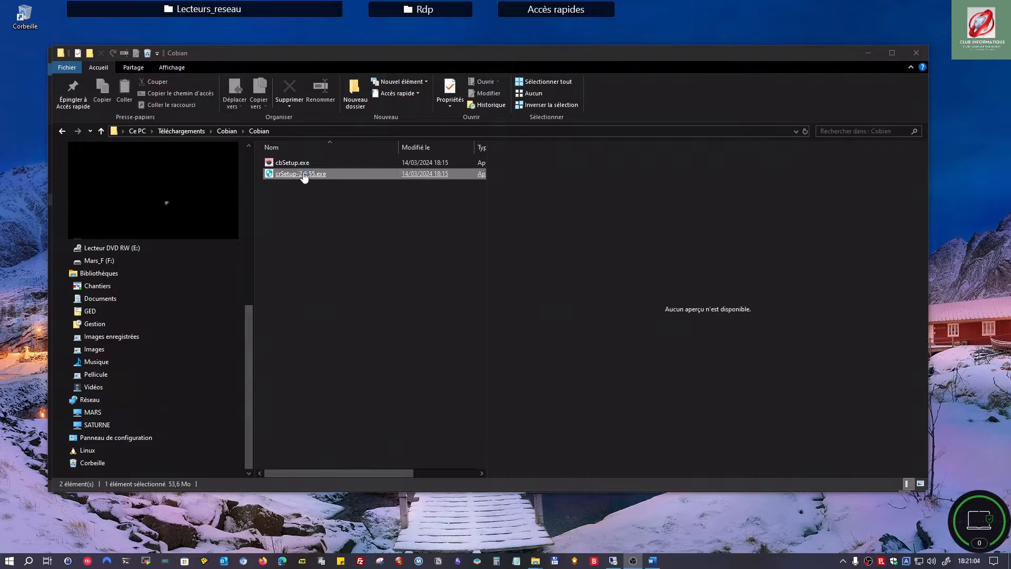
right_click(304, 175)
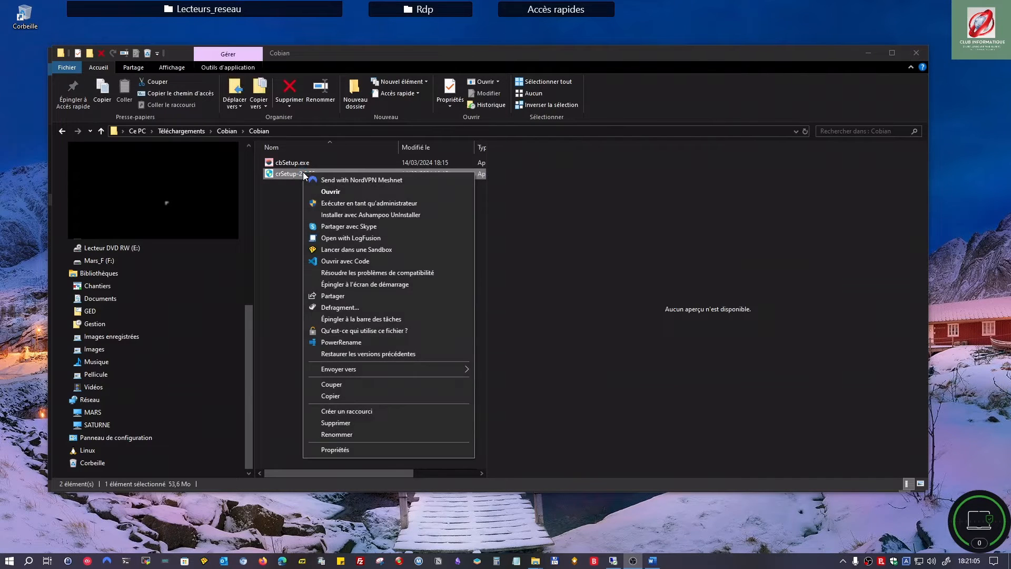
click(354, 202)
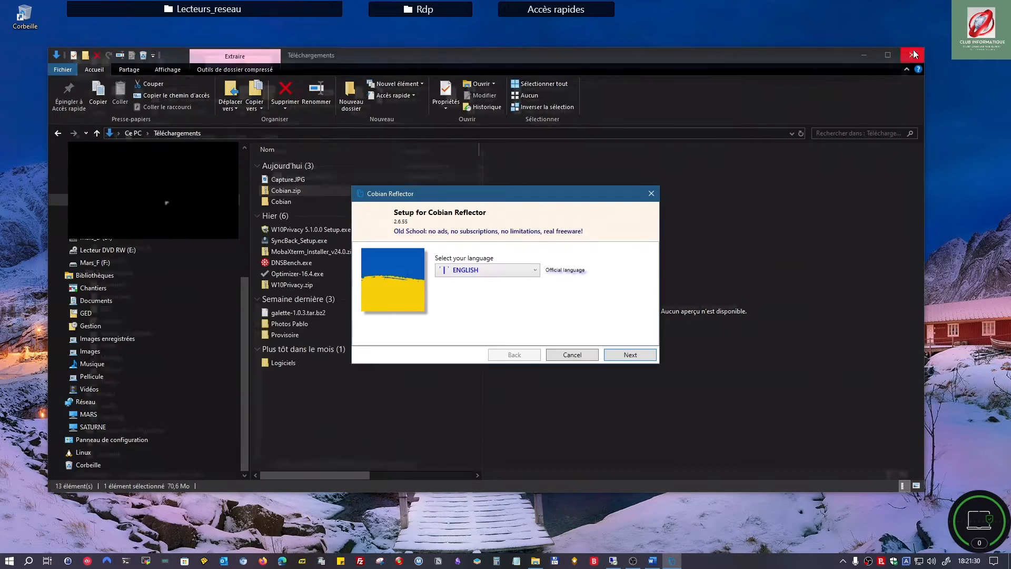
click(866, 55)
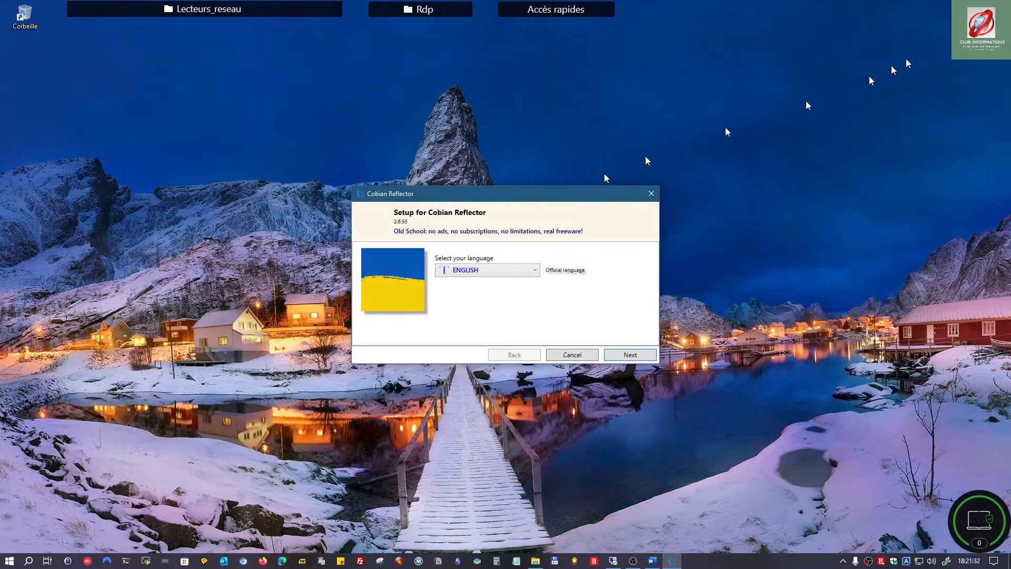
- Set the Cobian Reflector setup language to FRANCAIS and accept the licence agreement
click(521, 271)
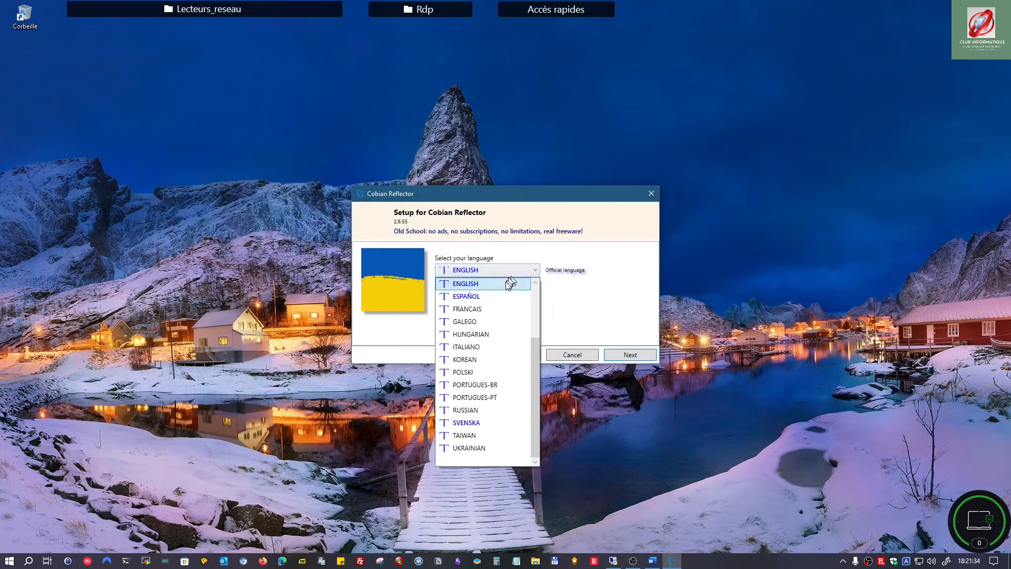
click(487, 309)
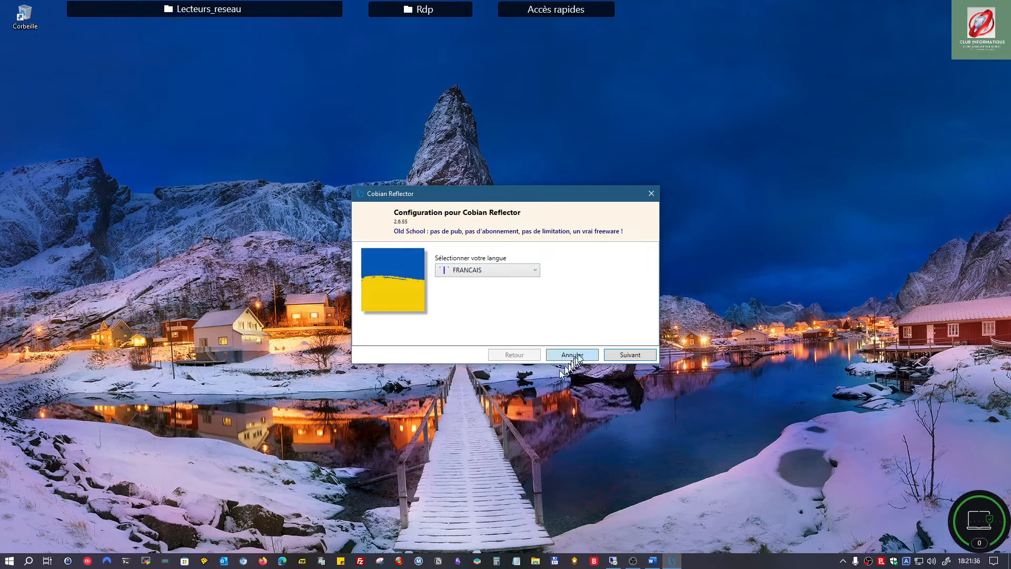
click(642, 361)
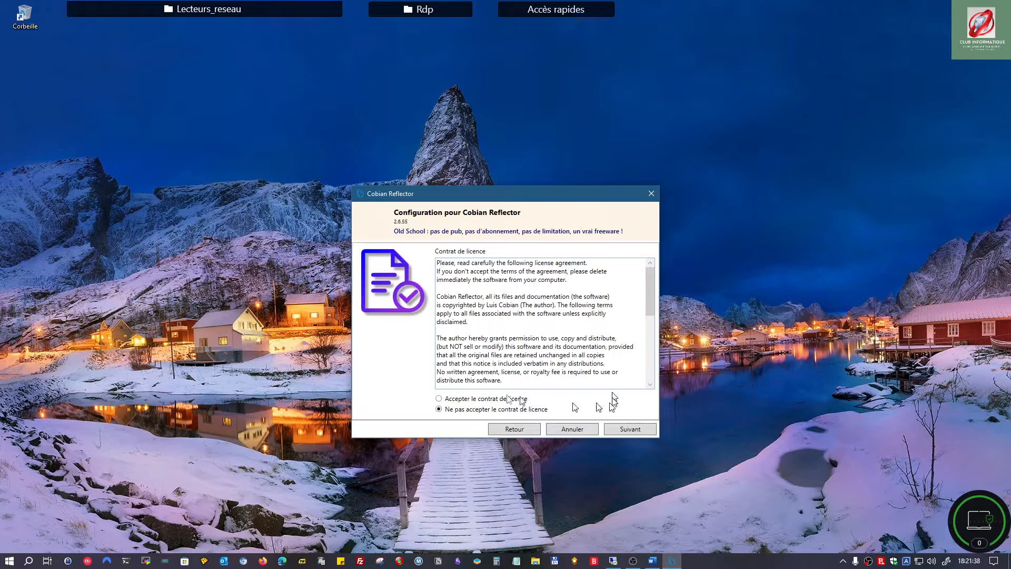
click(457, 399)
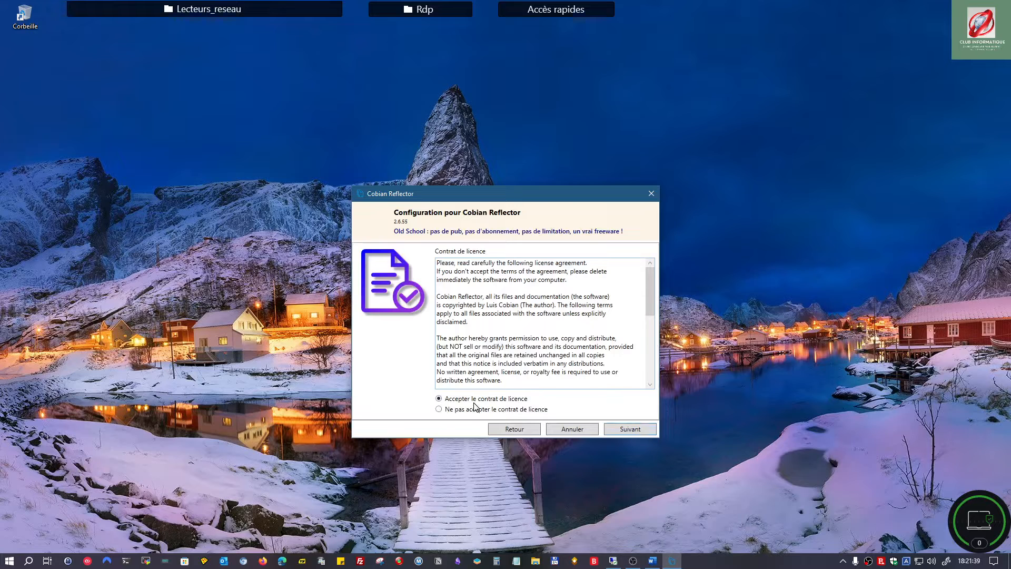
click(630, 428)
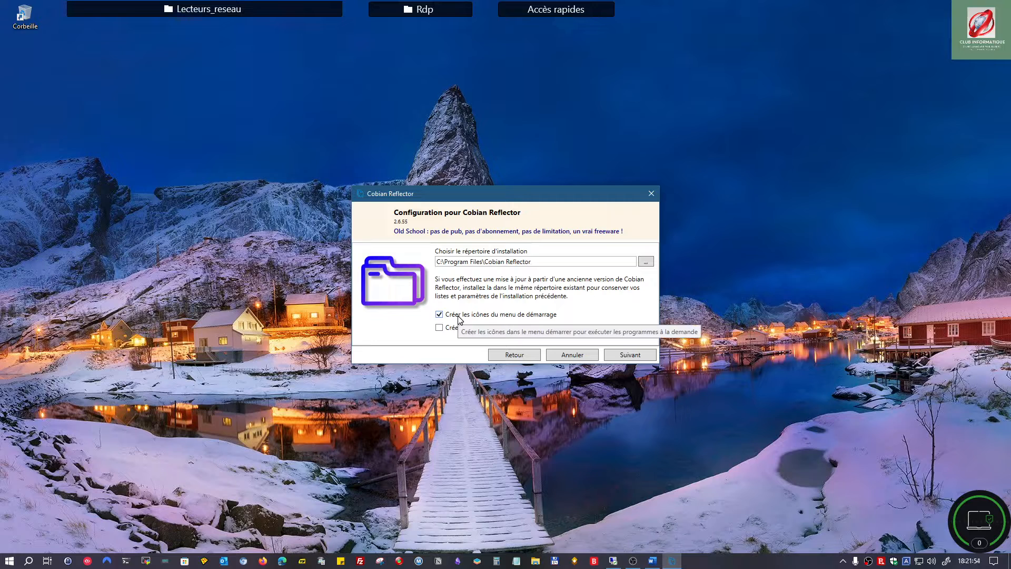
- Keep C:\Program Files\Cobian Reflector with Start menu icons, and install as an application auto-starting for all users with the Volume Shadow Copy service
click(629, 356)
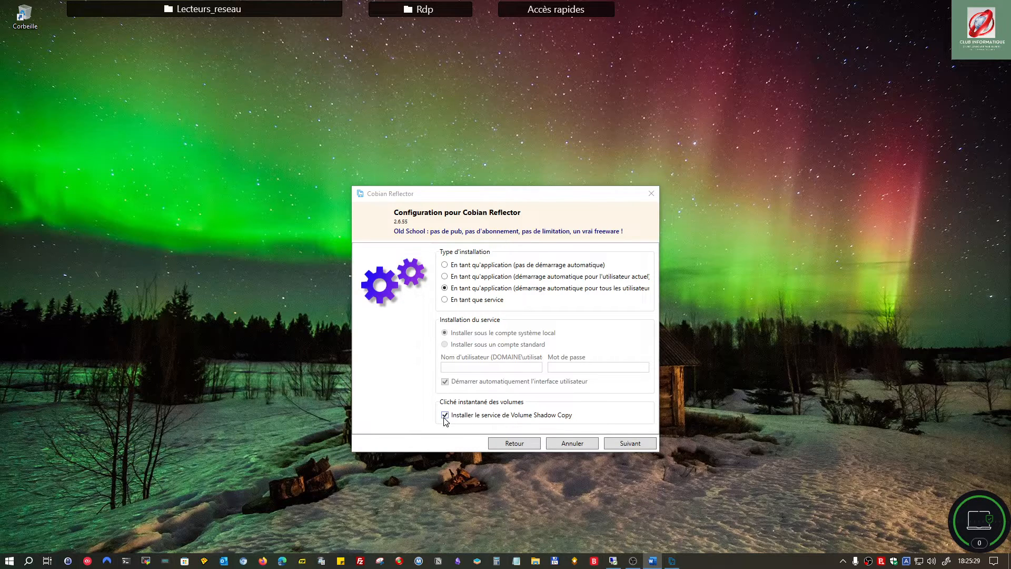
click(445, 416)
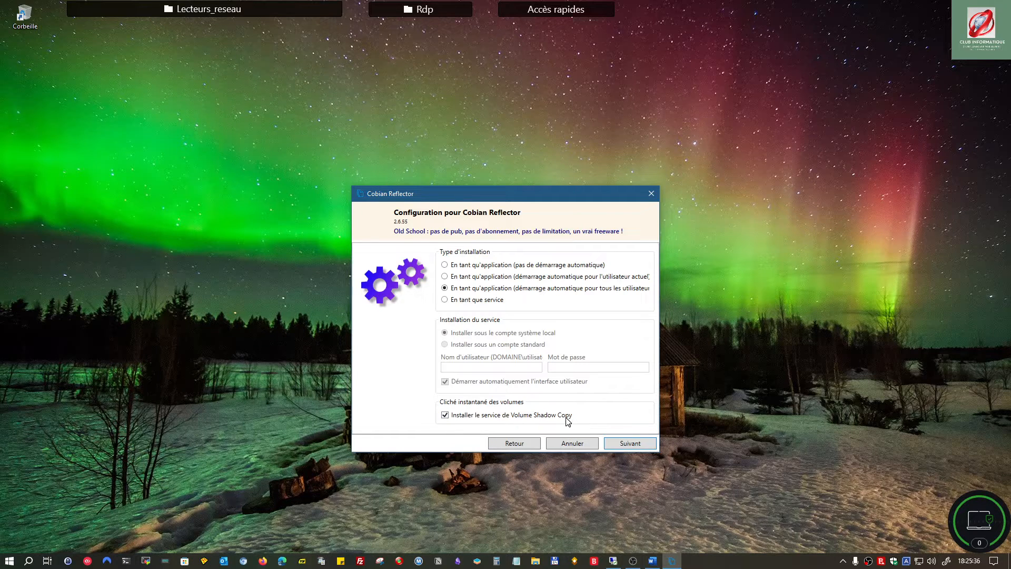
mouse_move(568, 421)
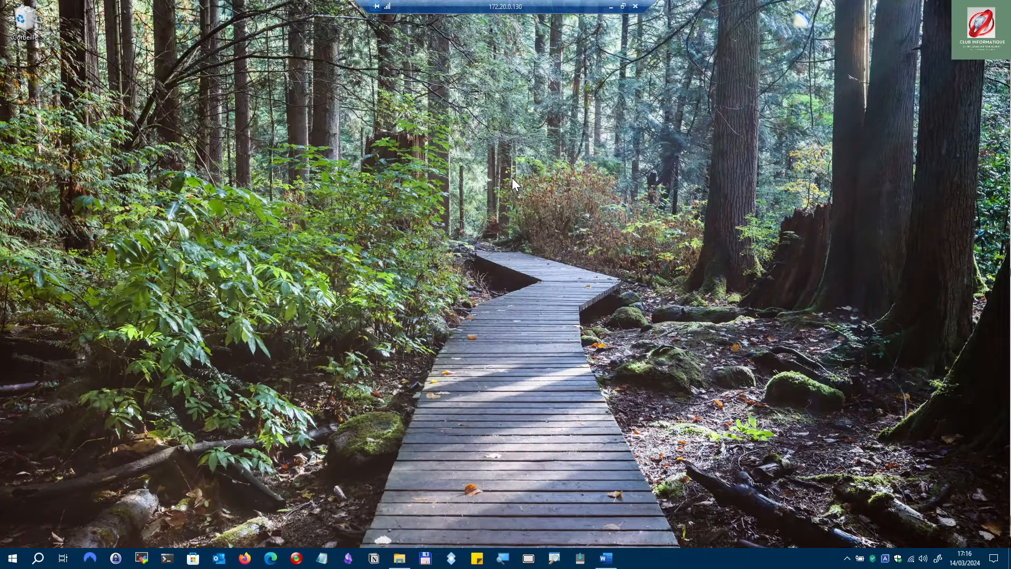
- Launch Cobian Reflector Interface utilisateur from the recently added programs and open its window from the notification area
click(13, 557)
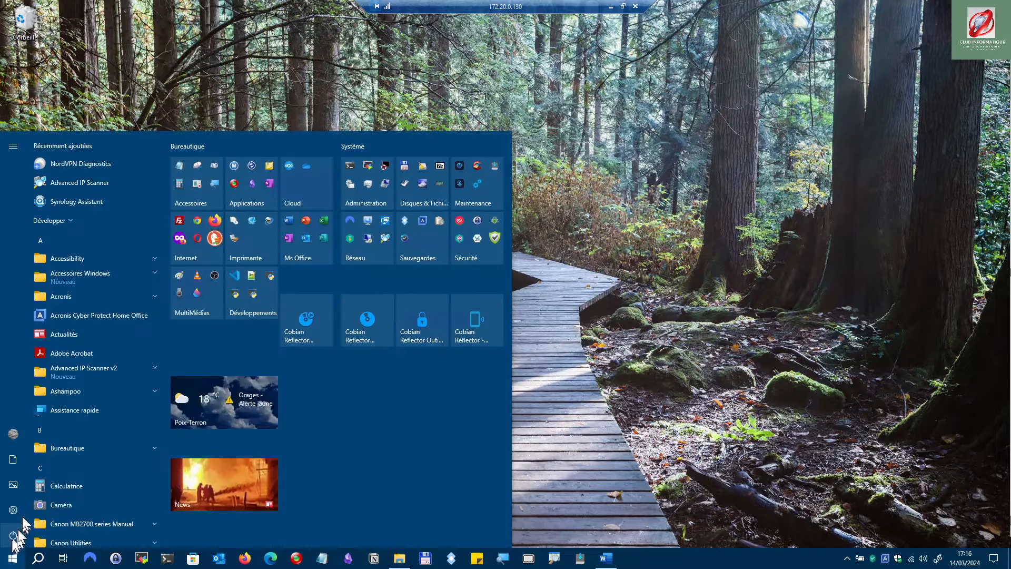
click(59, 224)
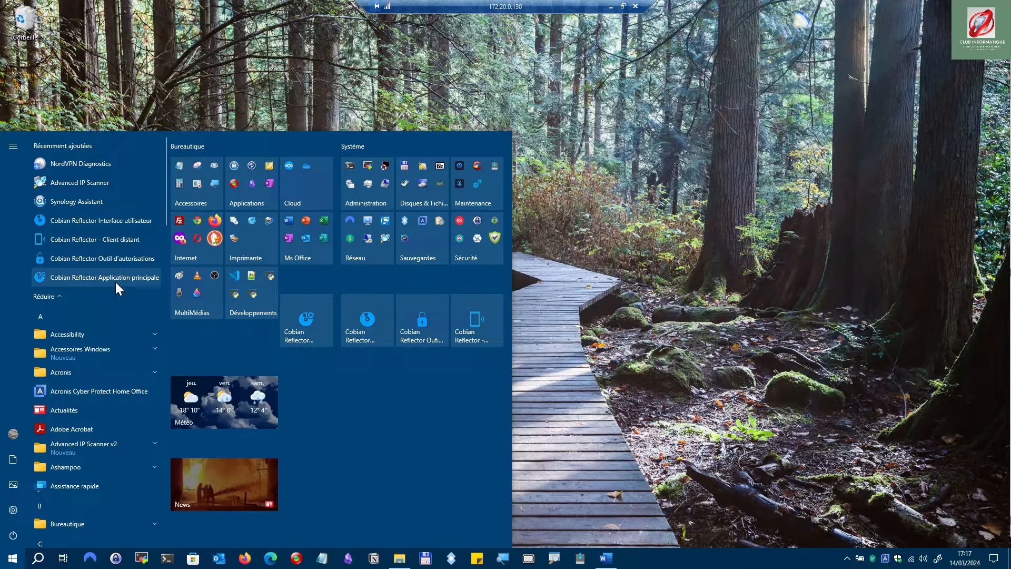
click(122, 219)
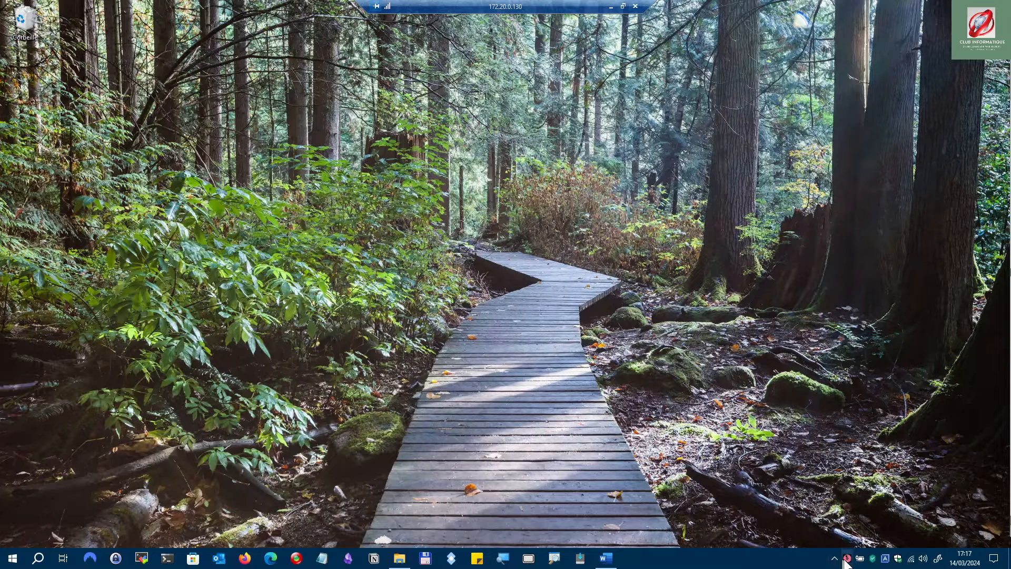
right_click(848, 559)
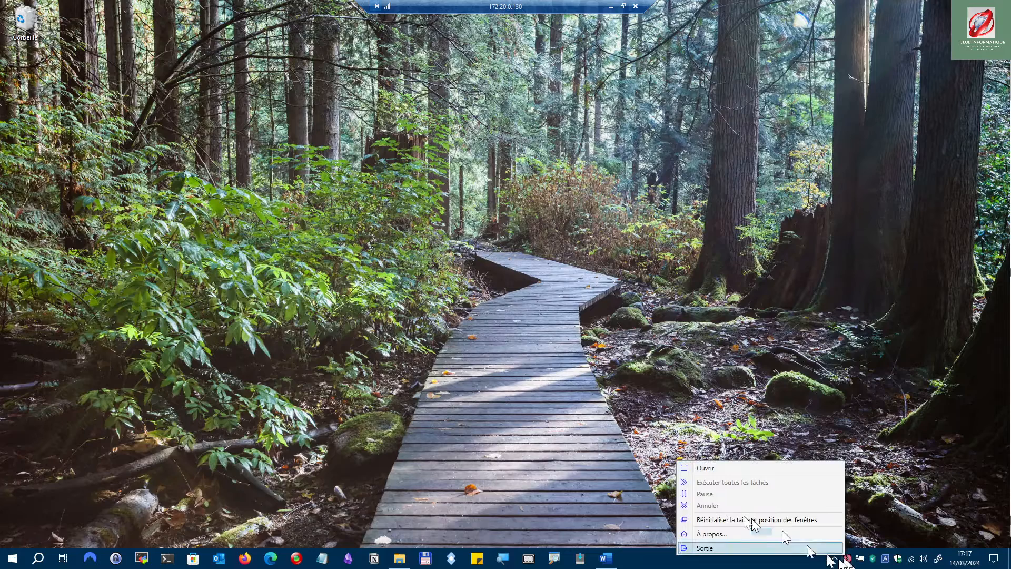
click(701, 466)
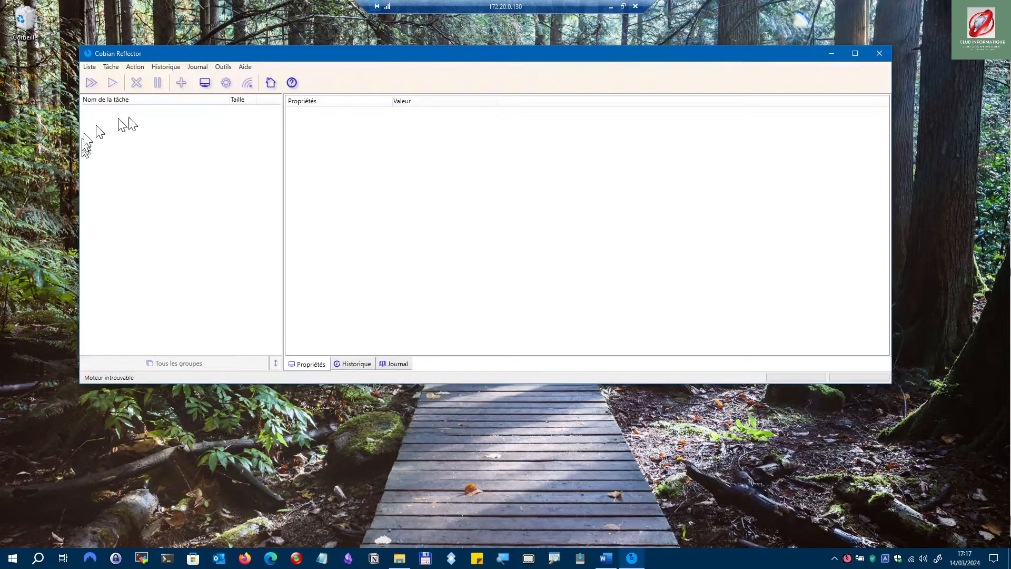
- Check which task commands are available in the user interface, close its window and exit the program completely
click(112, 67)
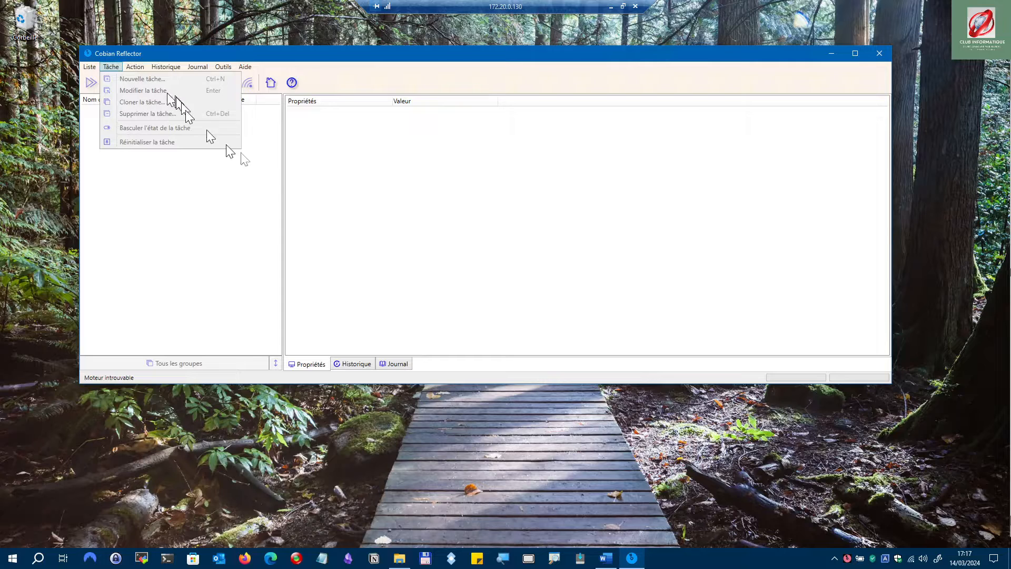
click(880, 55)
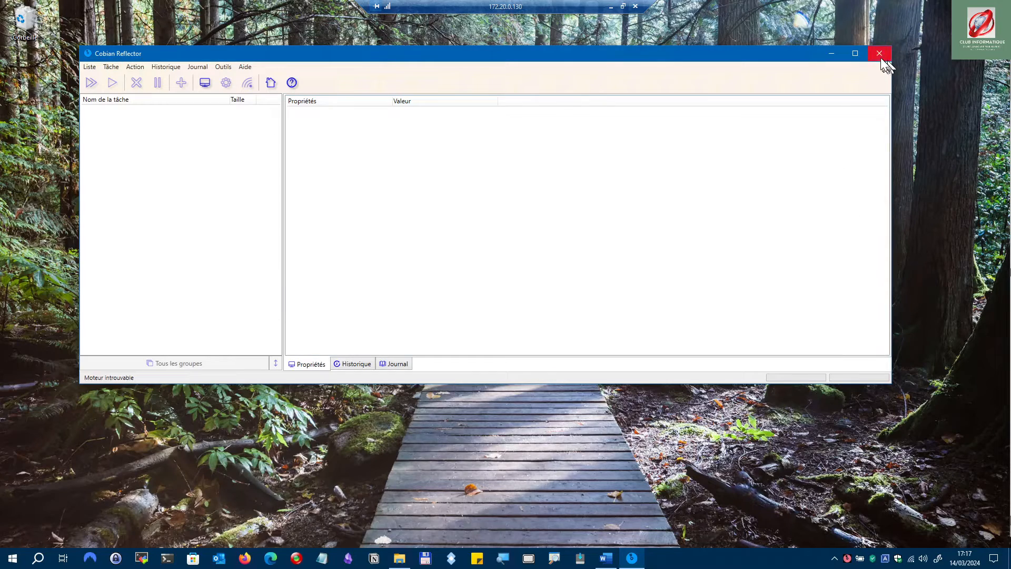
click(879, 54)
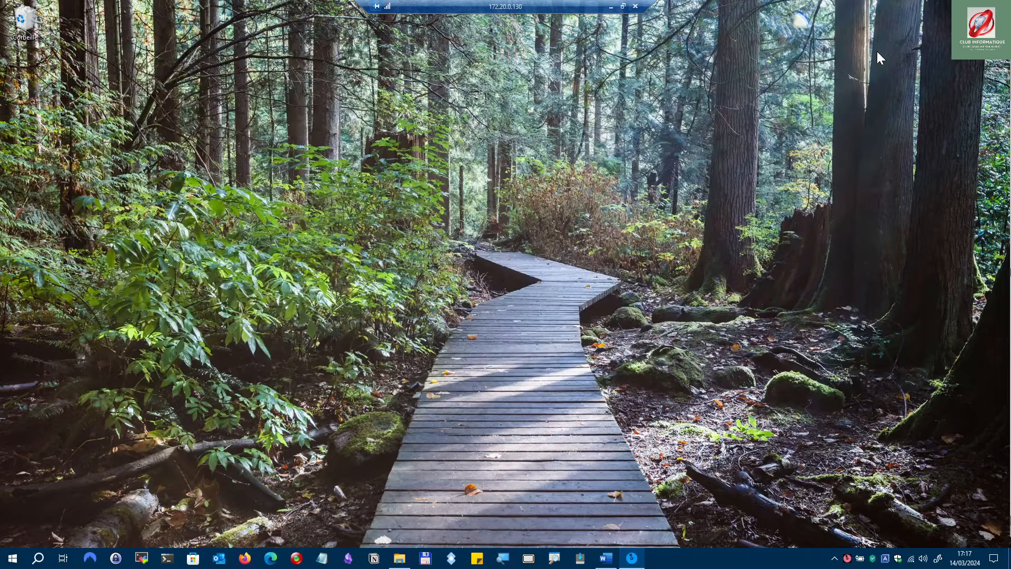
right_click(848, 560)
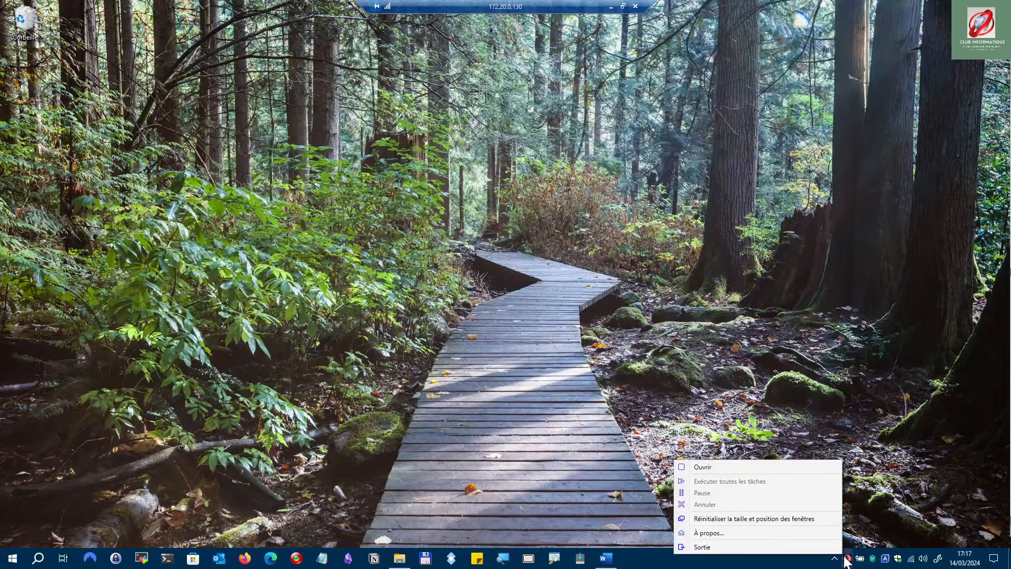
click(705, 547)
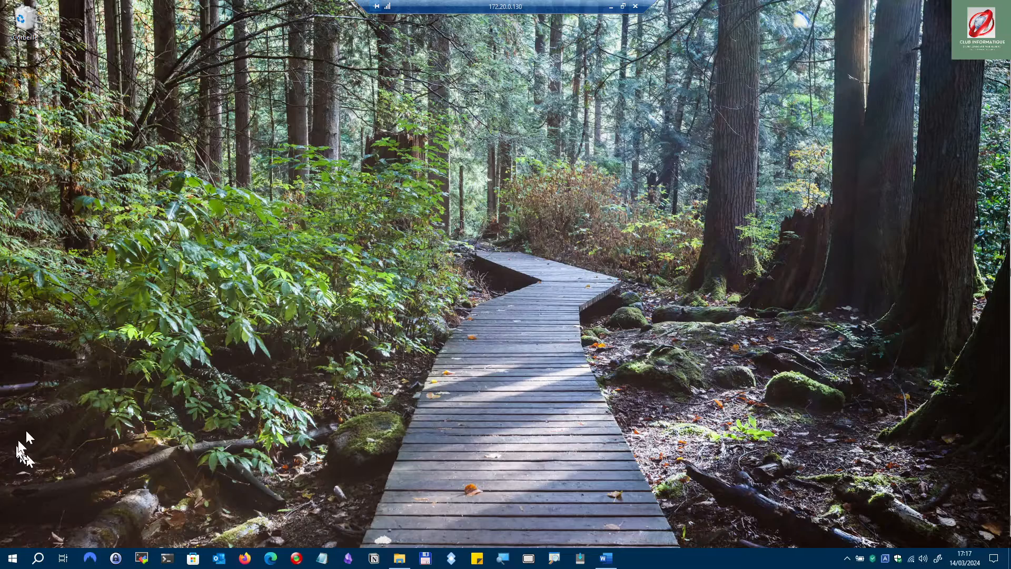
- Start Cobian Reflector Application principale and check the commands of its notification-area icon
click(13, 557)
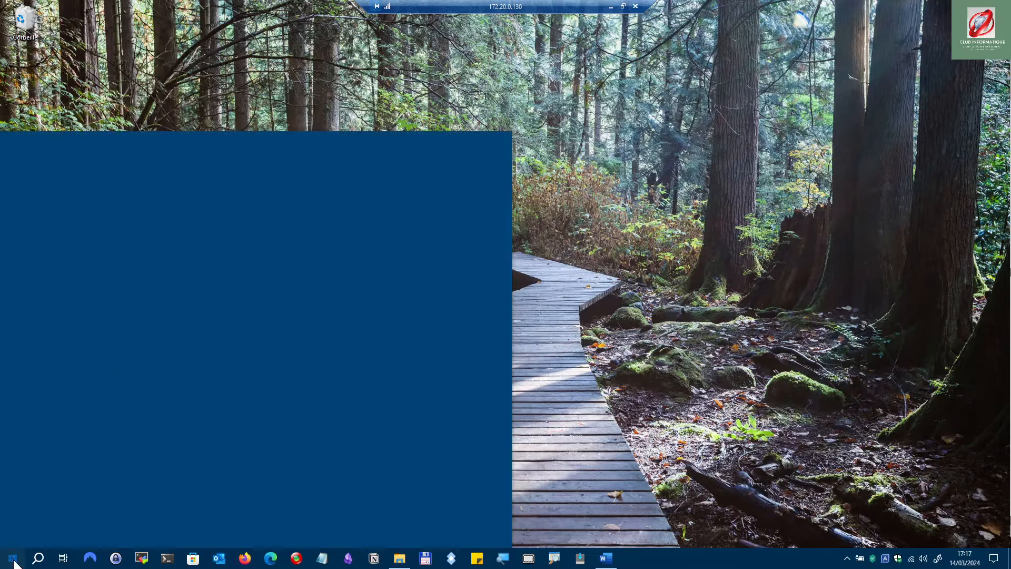
click(52, 221)
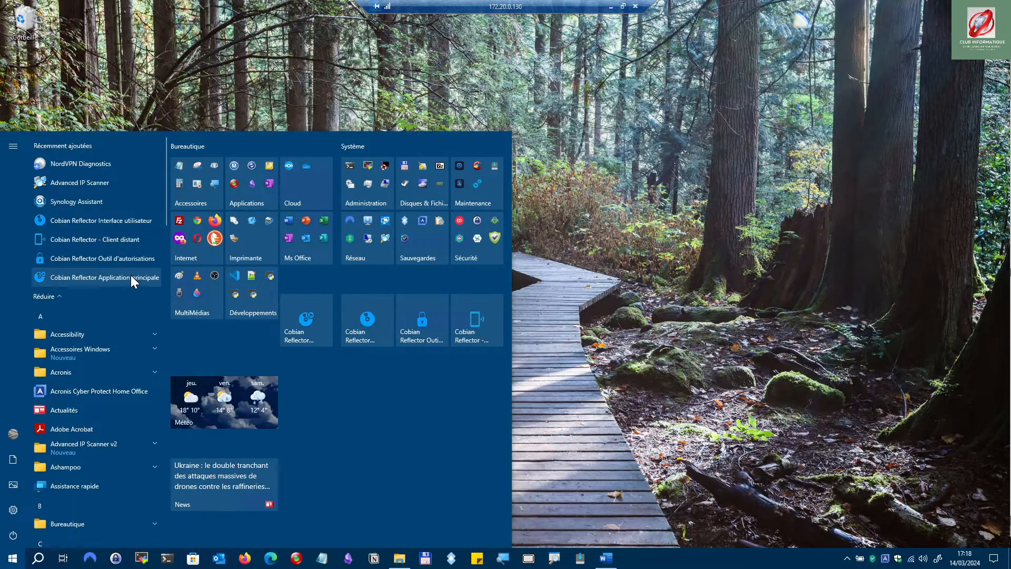
click(130, 277)
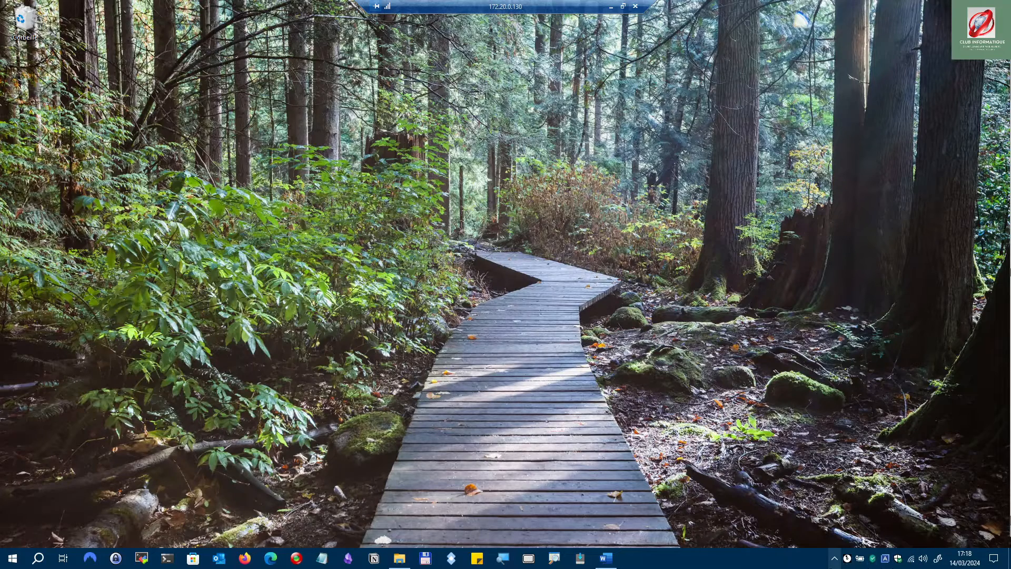
right_click(846, 559)
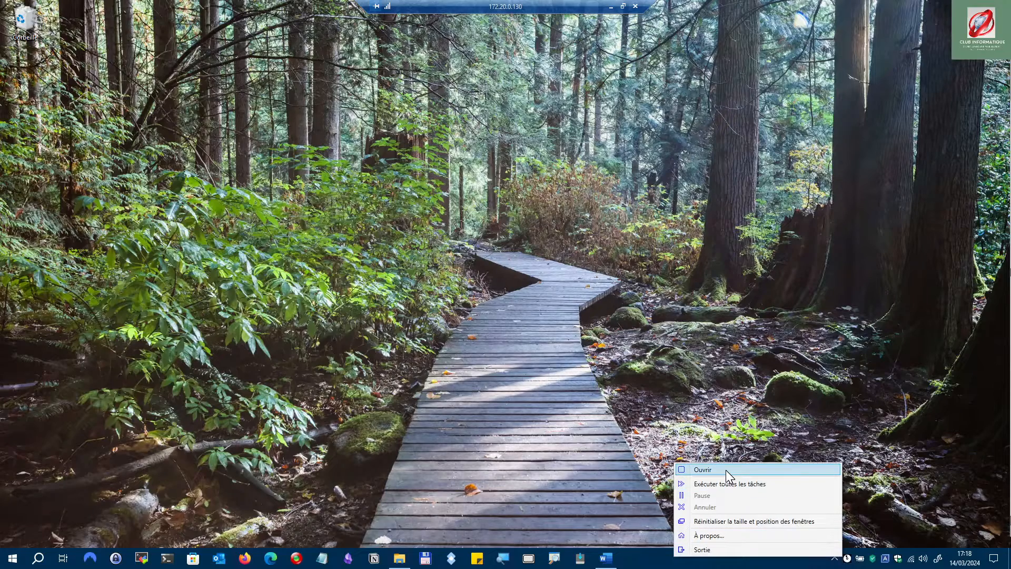
click(438, 364)
- Launch Cobian Reflector Interface utilisateur with the engine running and move its window slightly lower on the desktop
click(15, 558)
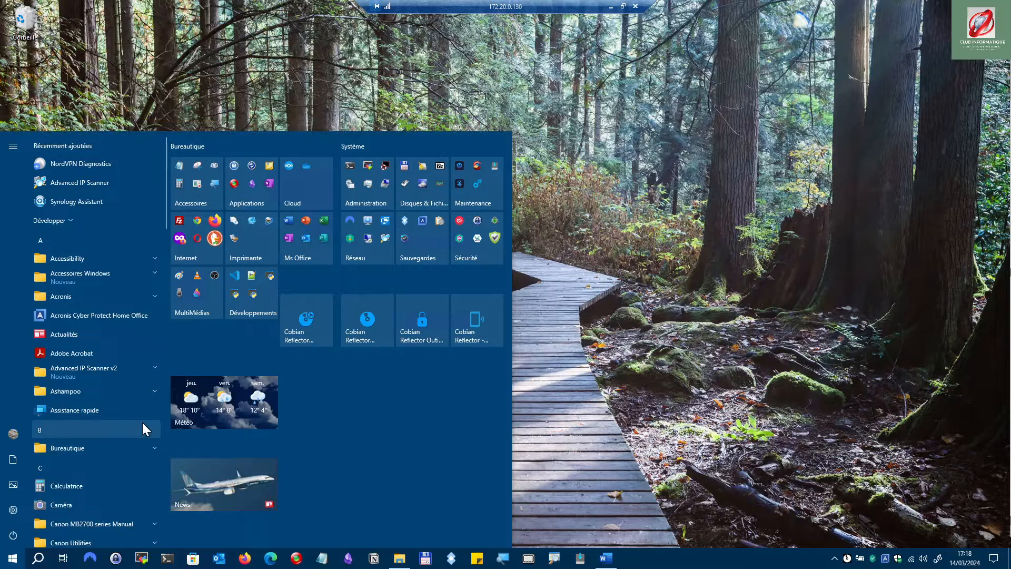
click(70, 220)
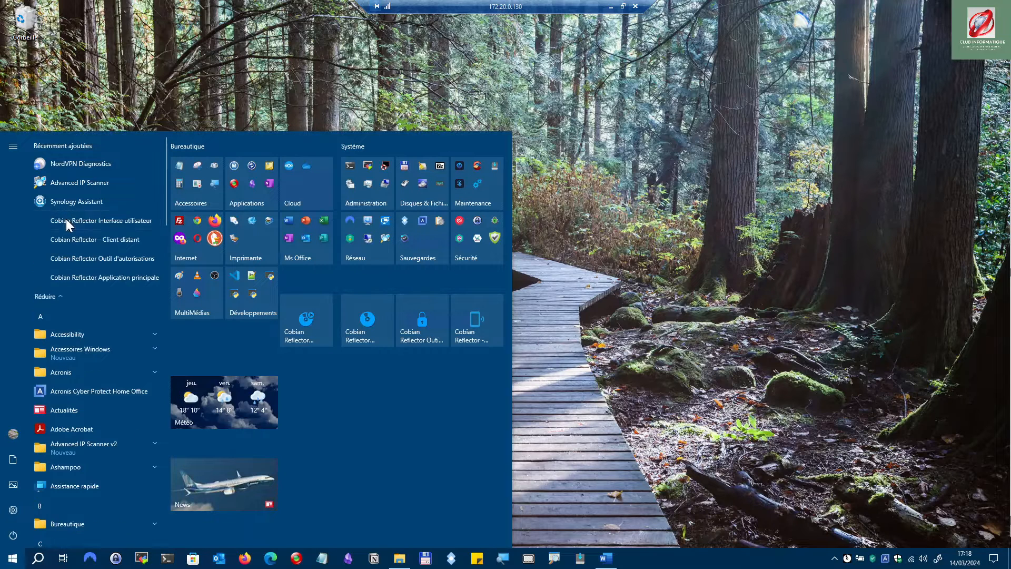
click(108, 220)
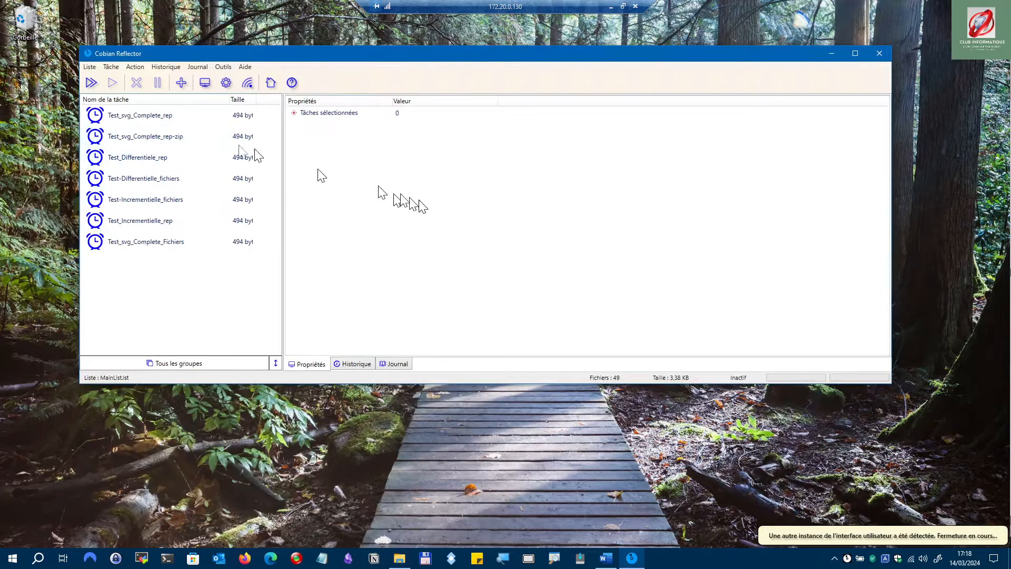
drag(469, 53, 471, 93)
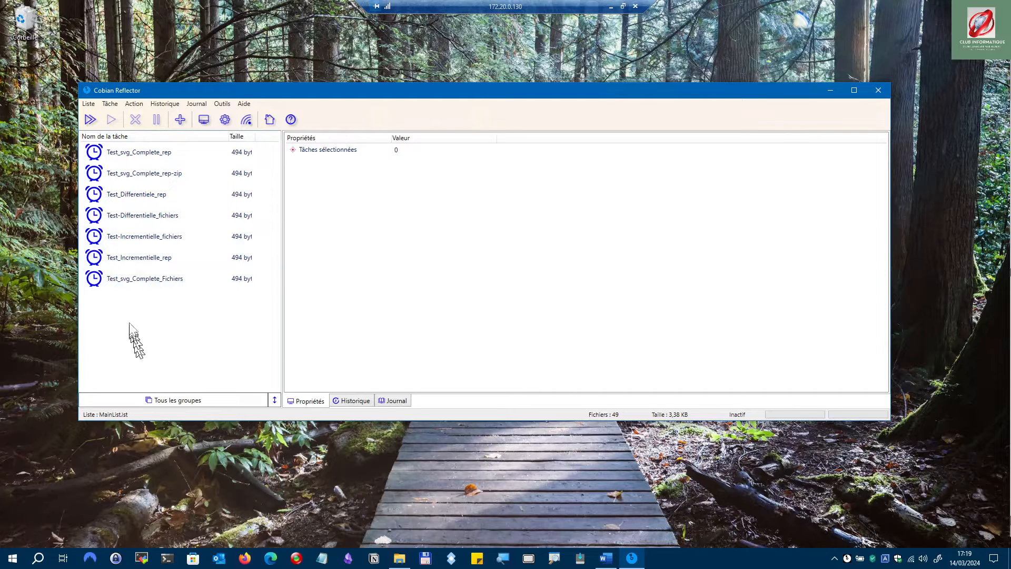
- Create a new backup task and name it Test
click(110, 104)
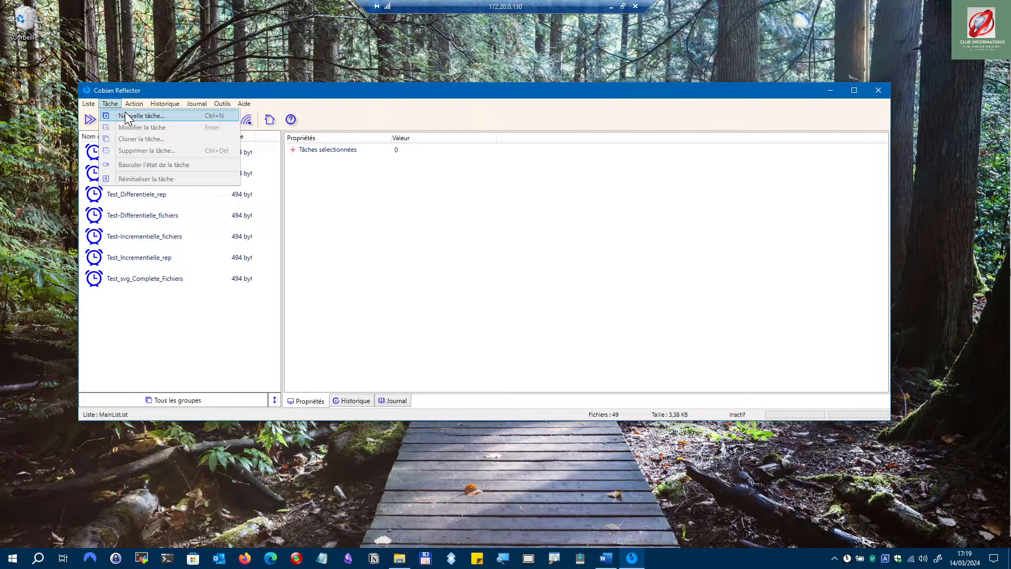
click(128, 116)
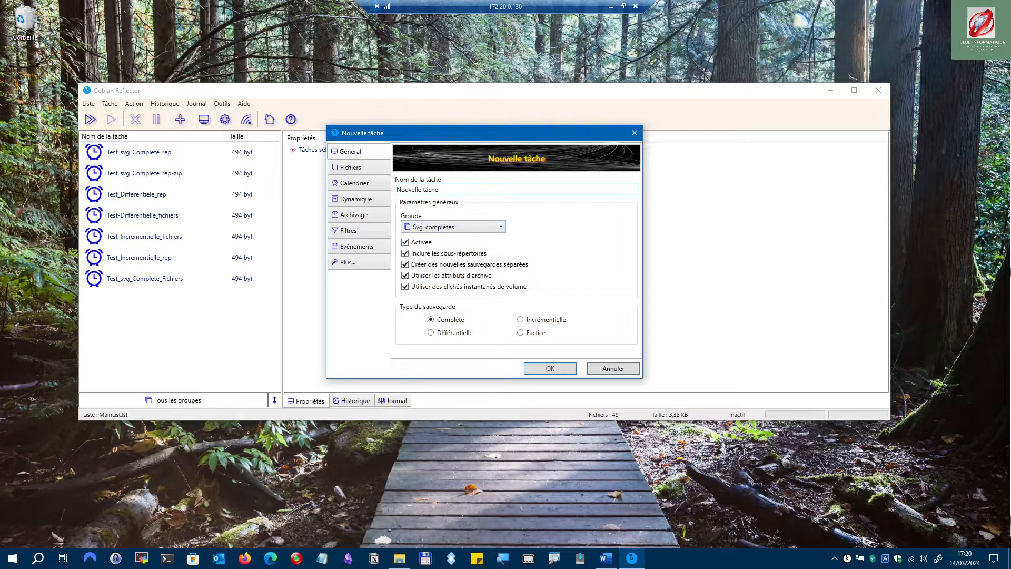
drag(457, 193, 390, 194)
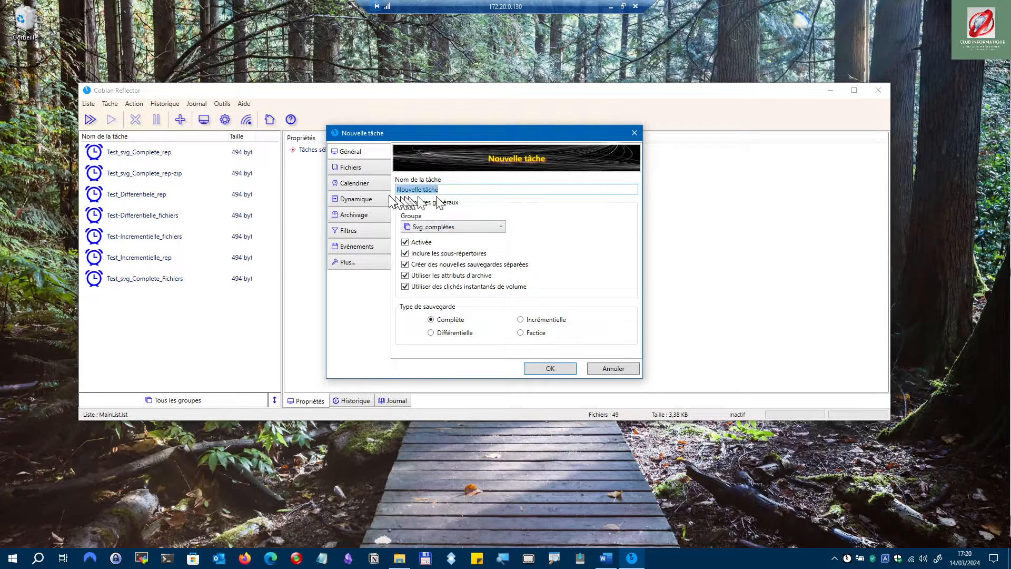
text(Test)
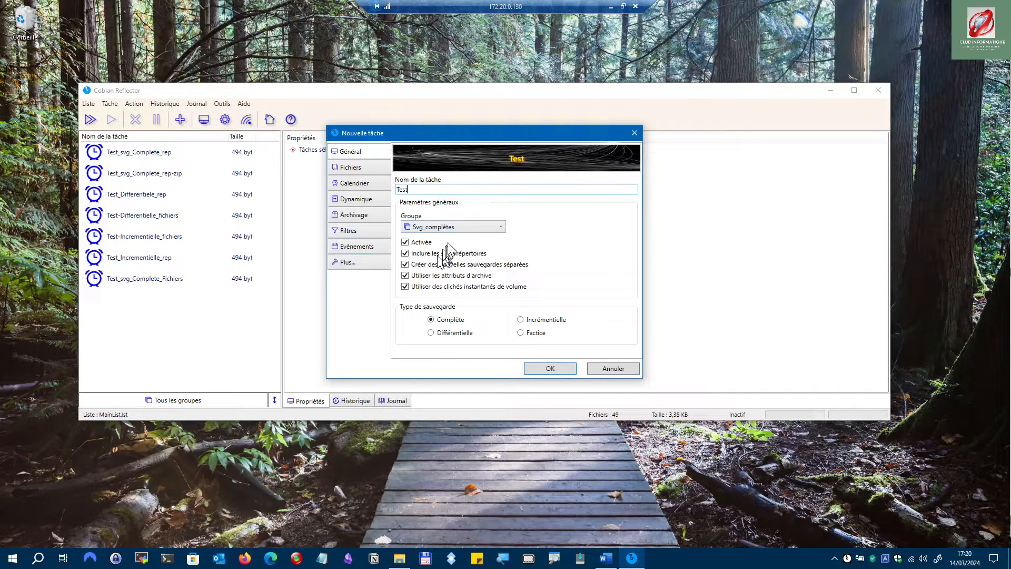
- Review the task's general settings, checking the available groups and the volume snapshot option (Utiliser des clichés instantanés de volume)
click(501, 228)
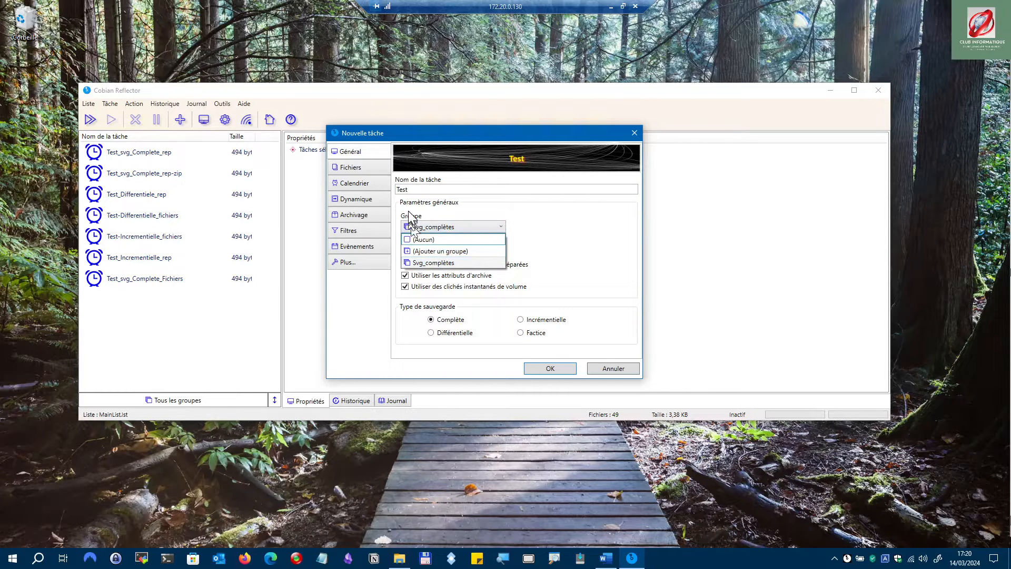
click(518, 216)
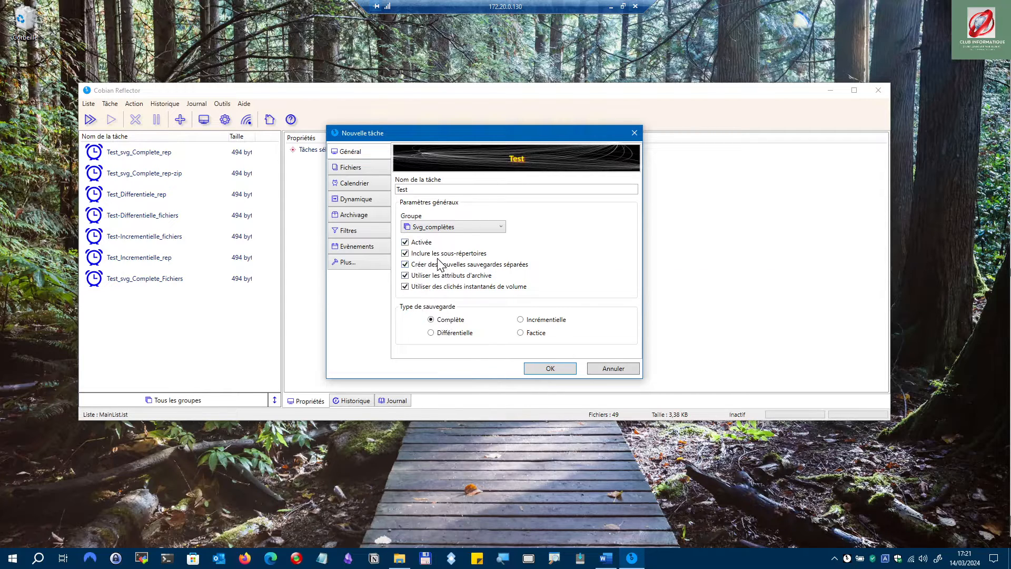
mouse_move(438, 257)
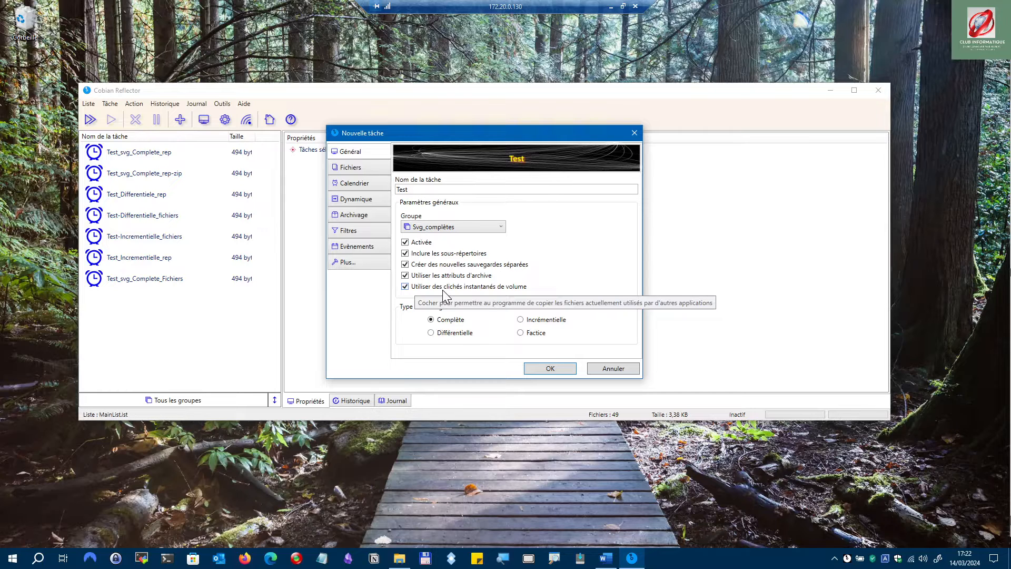
click(406, 287)
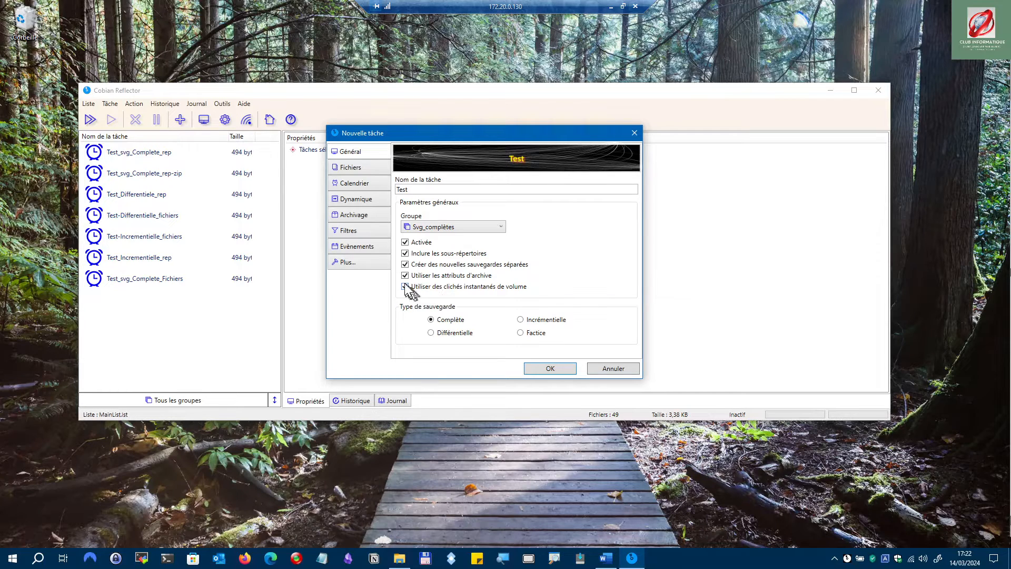
click(405, 287)
- Add the folder D:\Bibliothèques\Bib_fonds animés as a source of the task
click(358, 166)
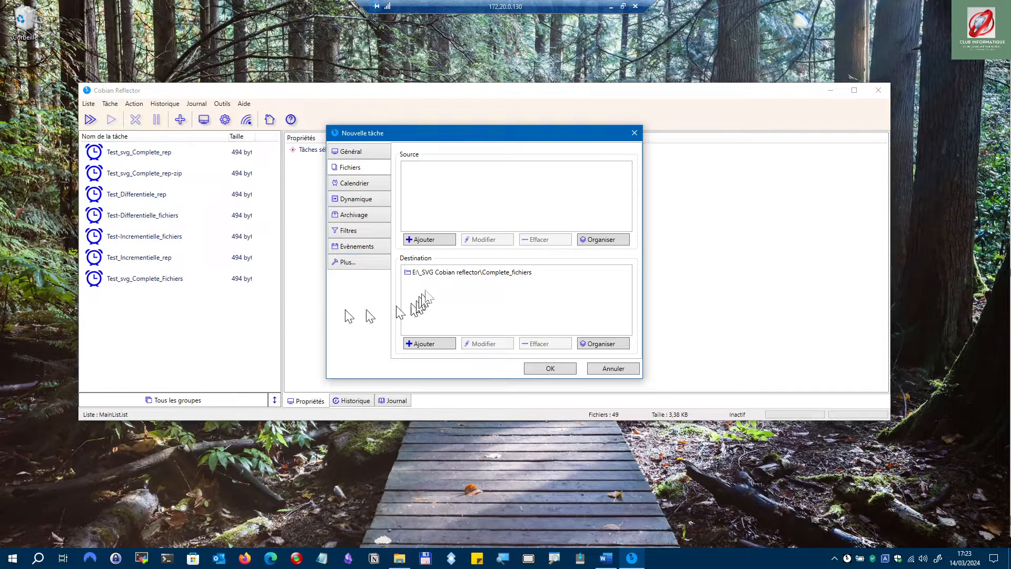
click(433, 238)
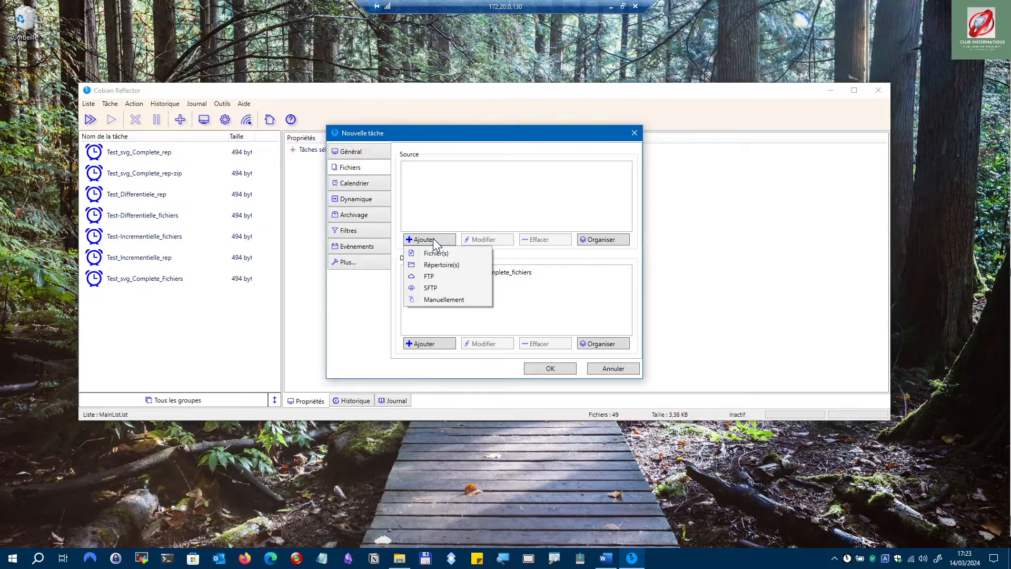
click(433, 266)
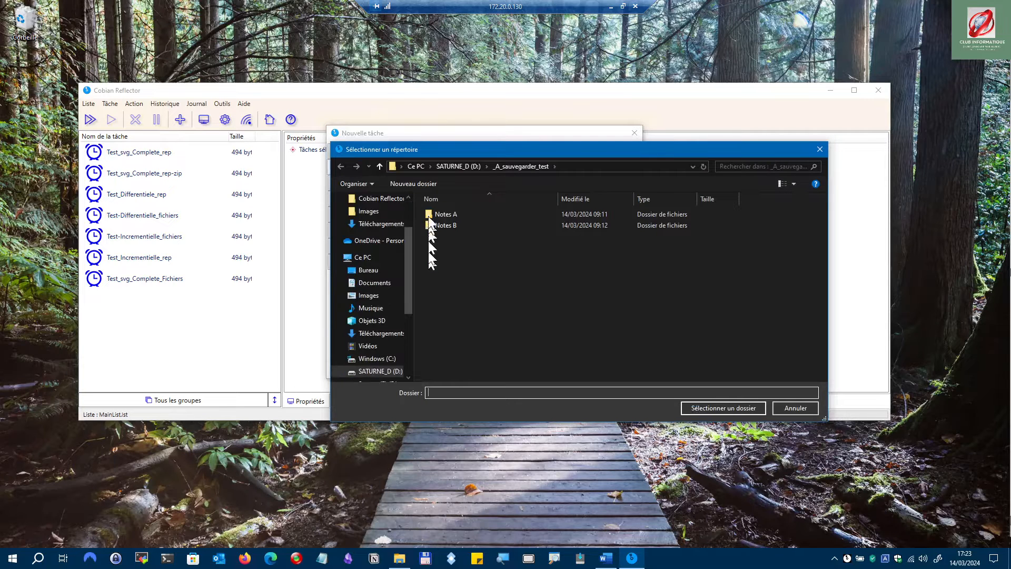
click(447, 166)
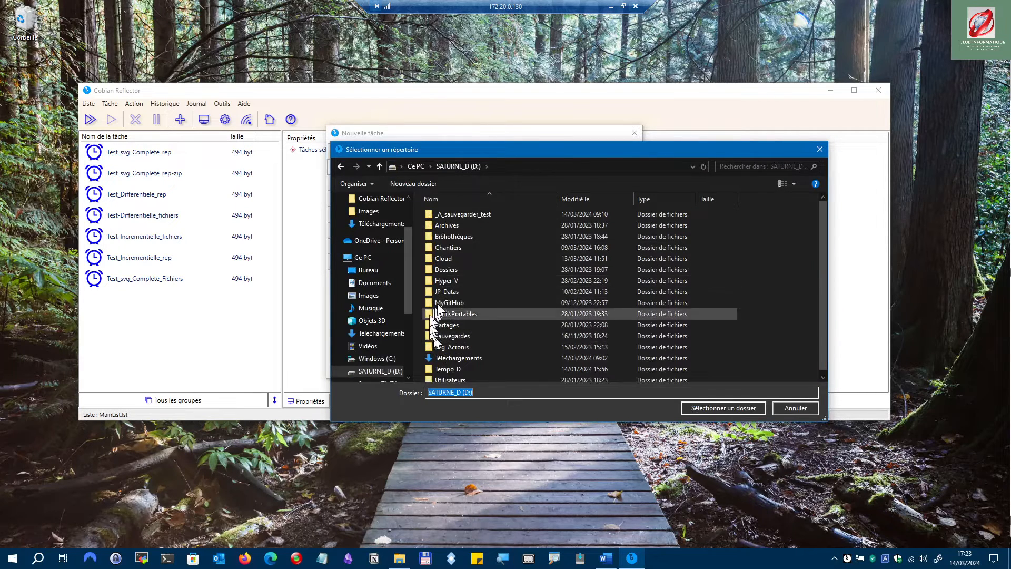
double_click(442, 234)
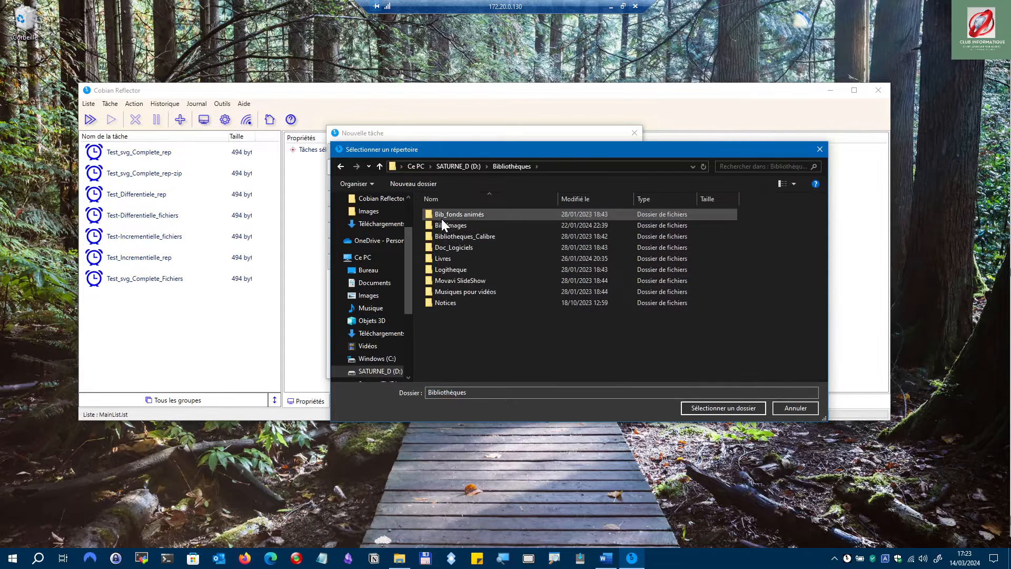
click(441, 218)
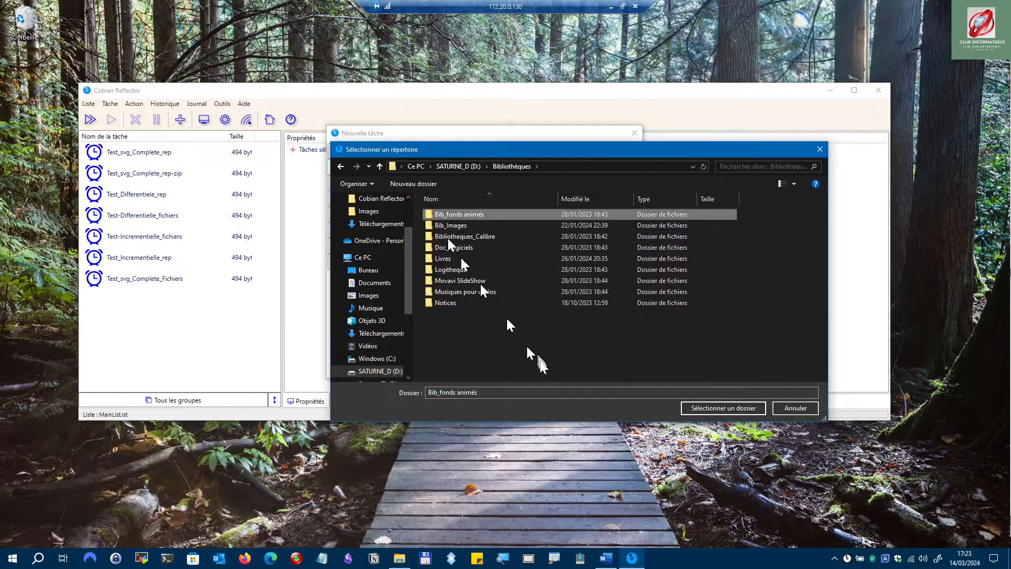
click(704, 408)
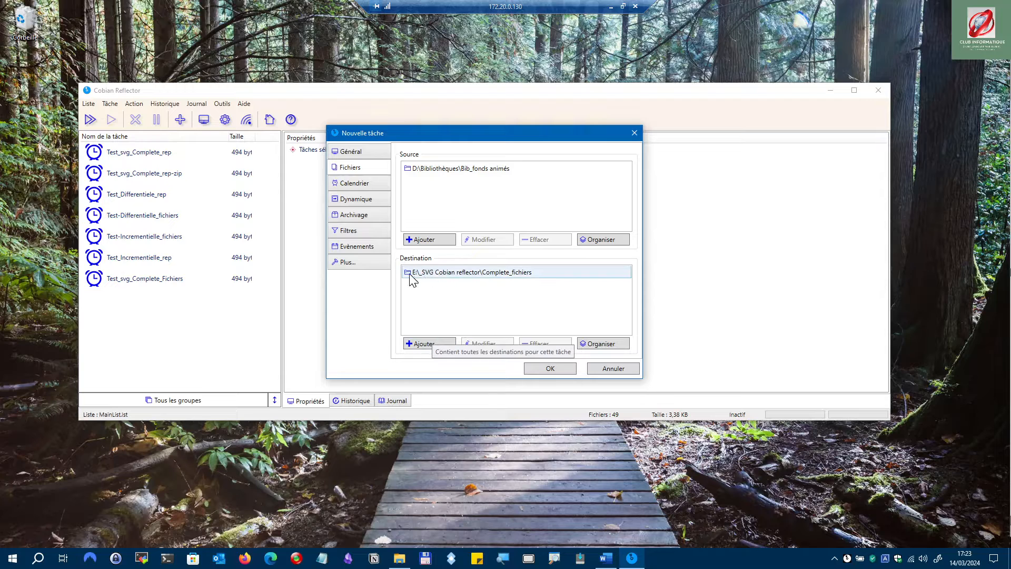
- Remove the existing destination folder from the task and add E:\Sauvegardes as its destination
click(464, 277)
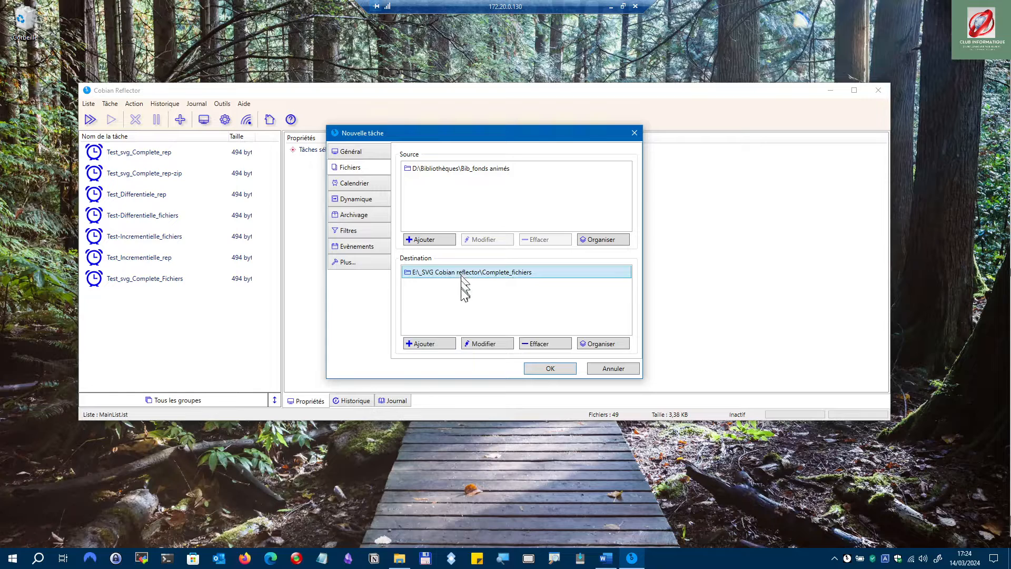
click(542, 343)
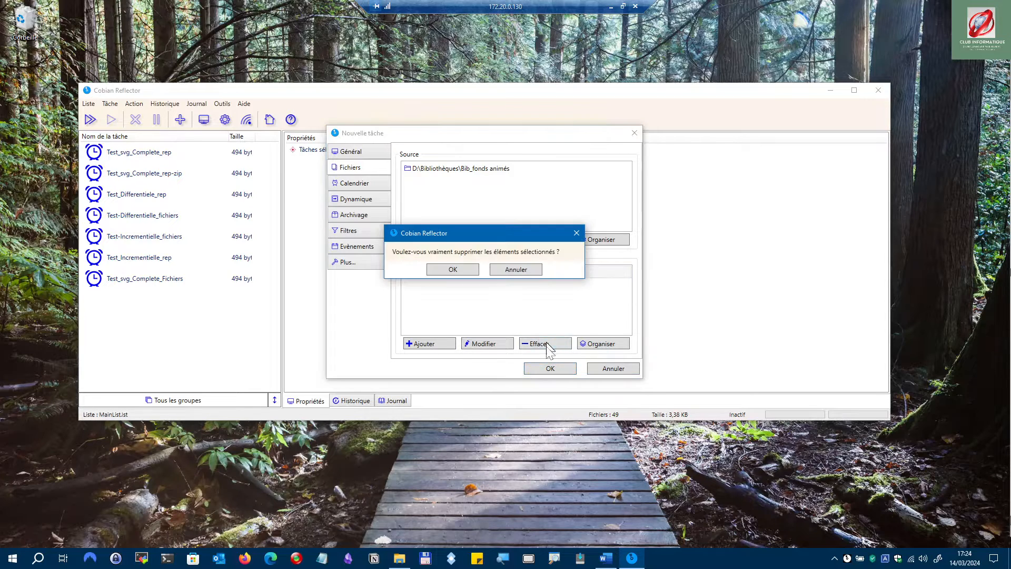
click(435, 271)
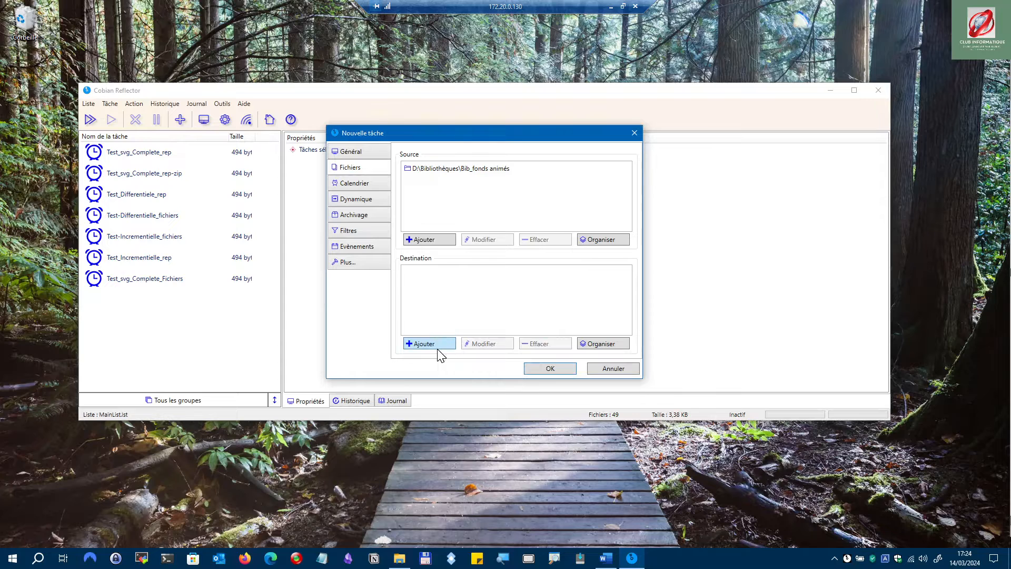
click(438, 347)
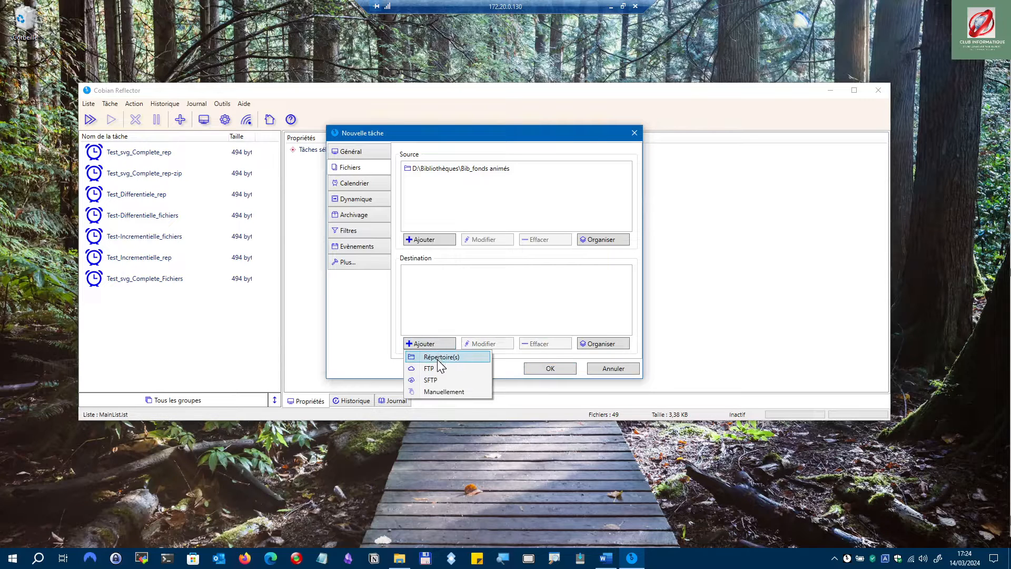
click(437, 358)
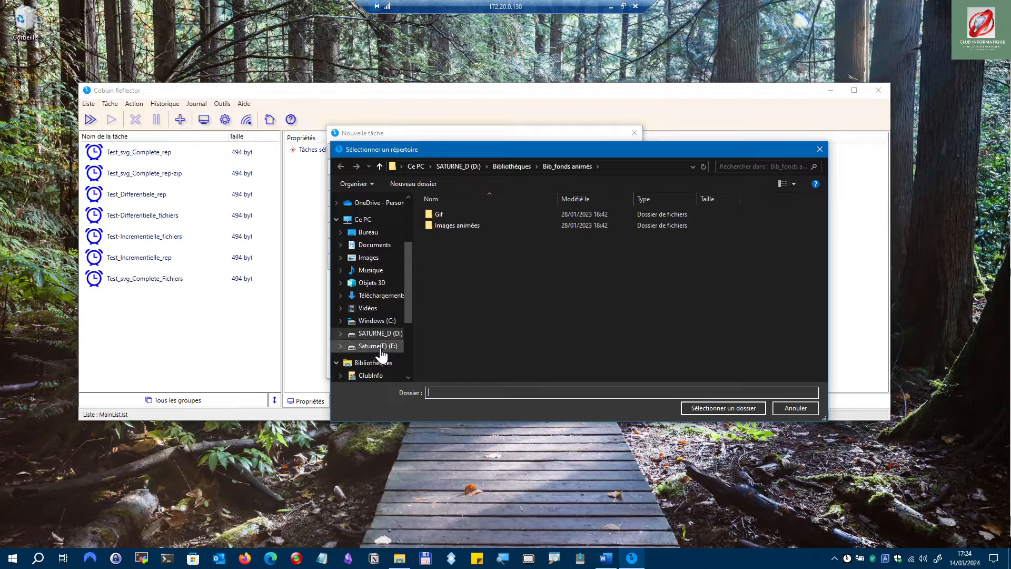
click(381, 348)
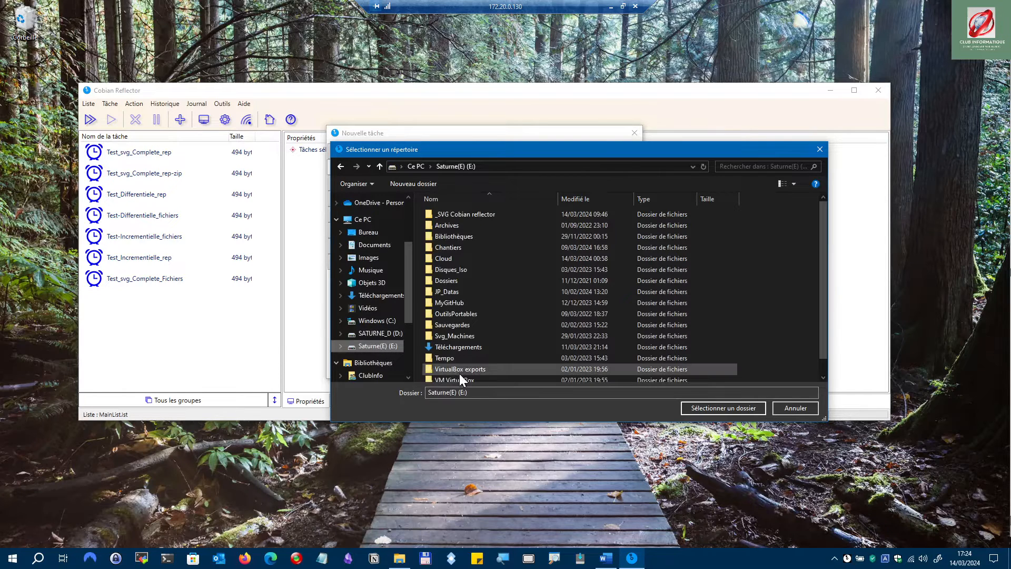
click(442, 327)
click(705, 409)
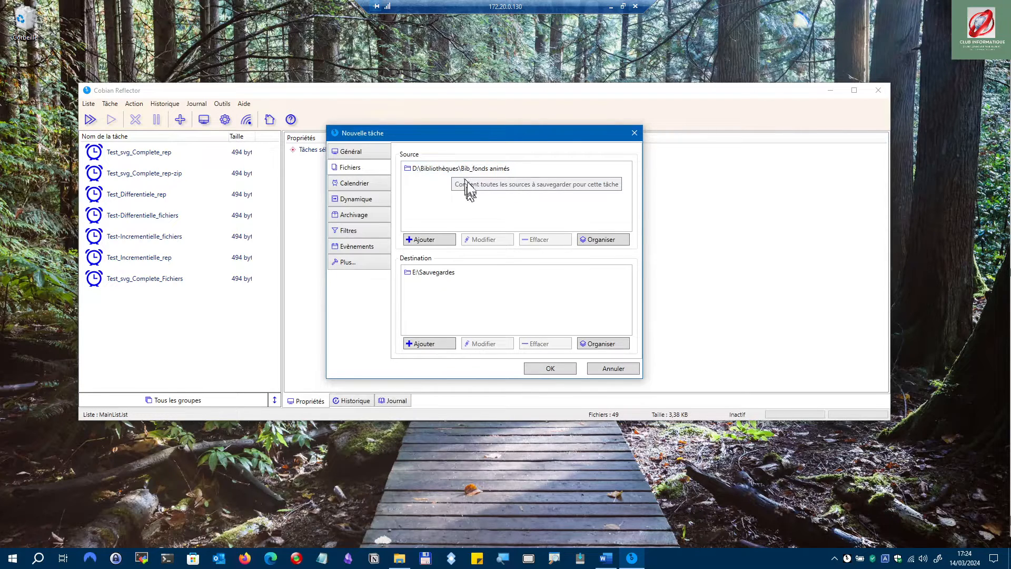
- Add Filtrage réseau.pdf, freecad.txt and Nouveautes-et-astuces-reunion-4-mai-2023.pdf from D:\Chantiers\Club Informatique\A_voir as source files
click(433, 239)
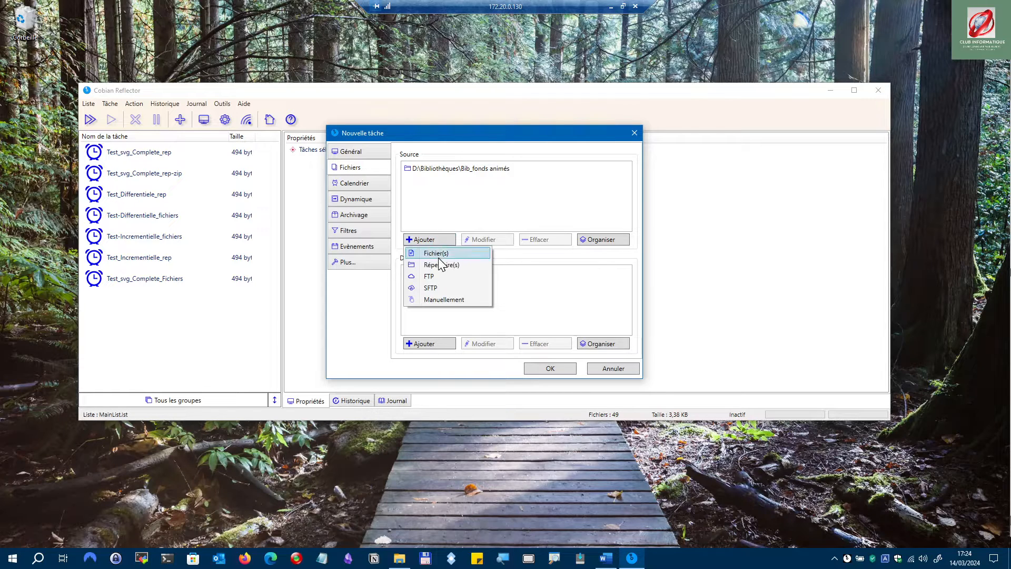
click(437, 254)
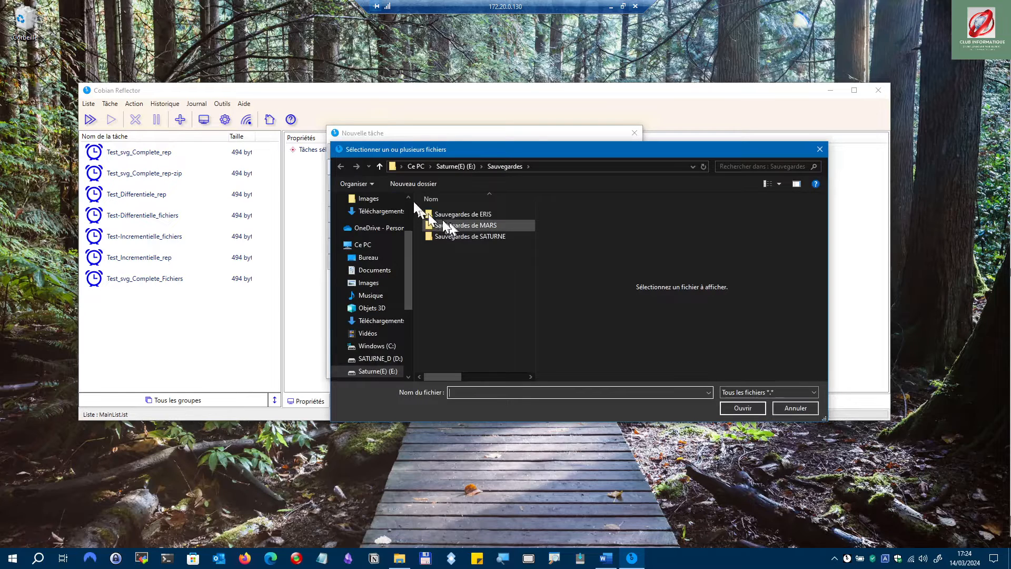
click(380, 358)
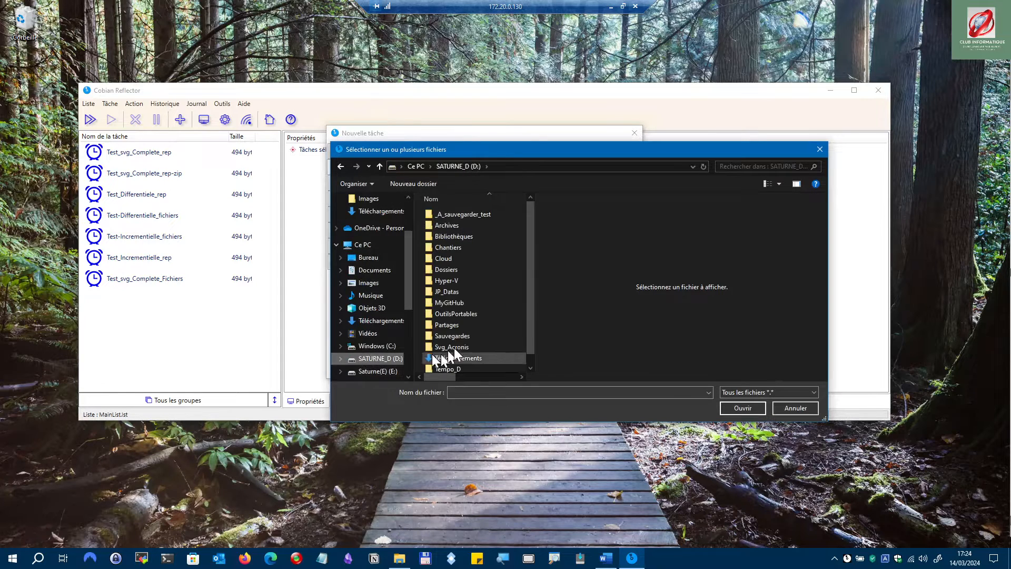
double_click(444, 251)
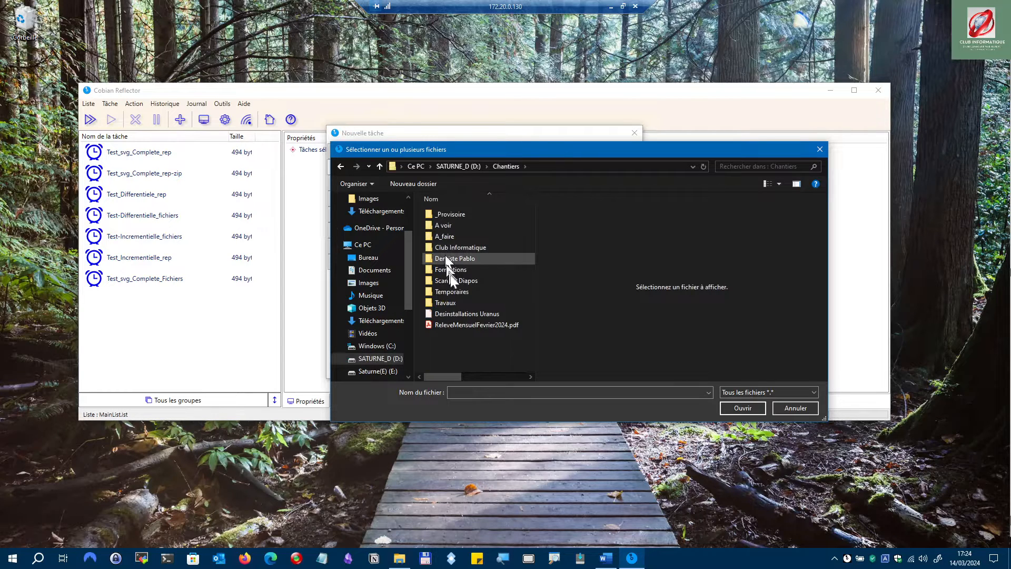
double_click(453, 248)
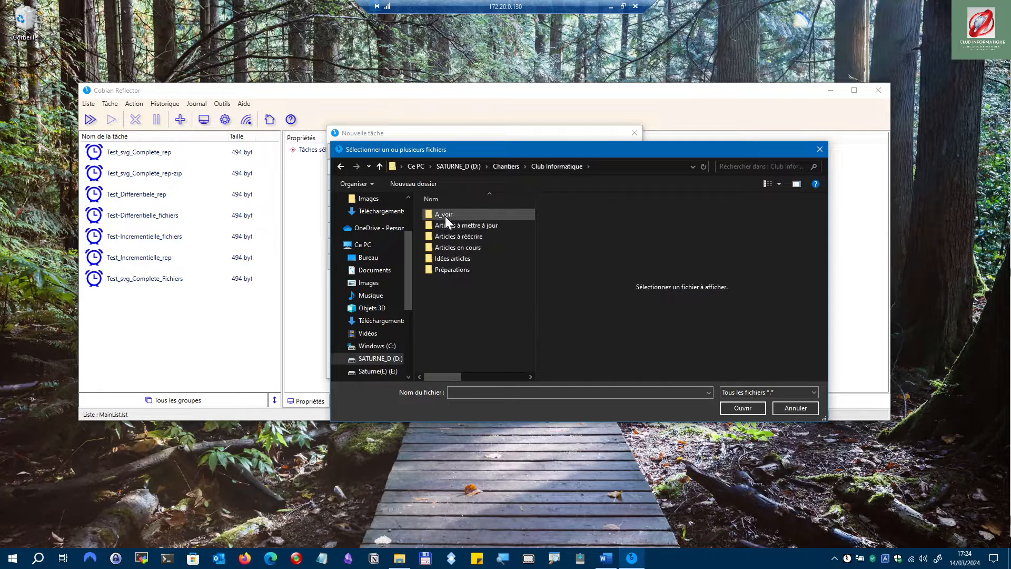
double_click(445, 216)
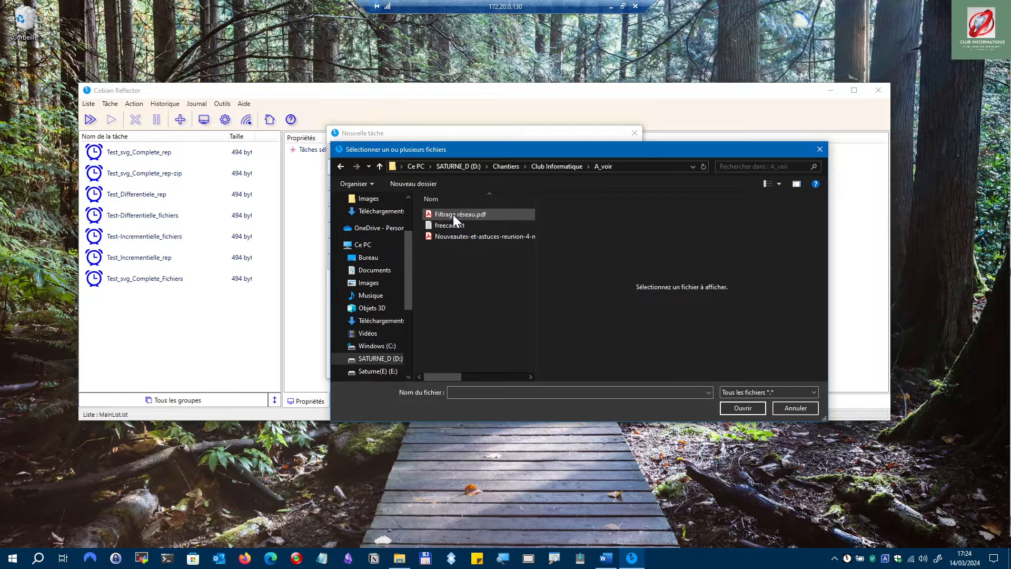
click(453, 214)
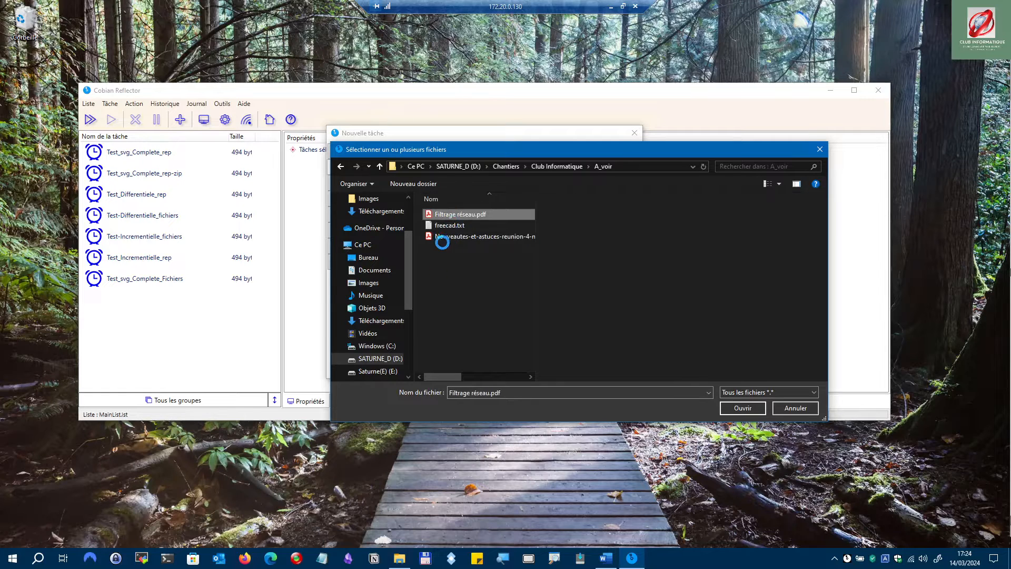
right_click(449, 233)
shift+click(447, 237)
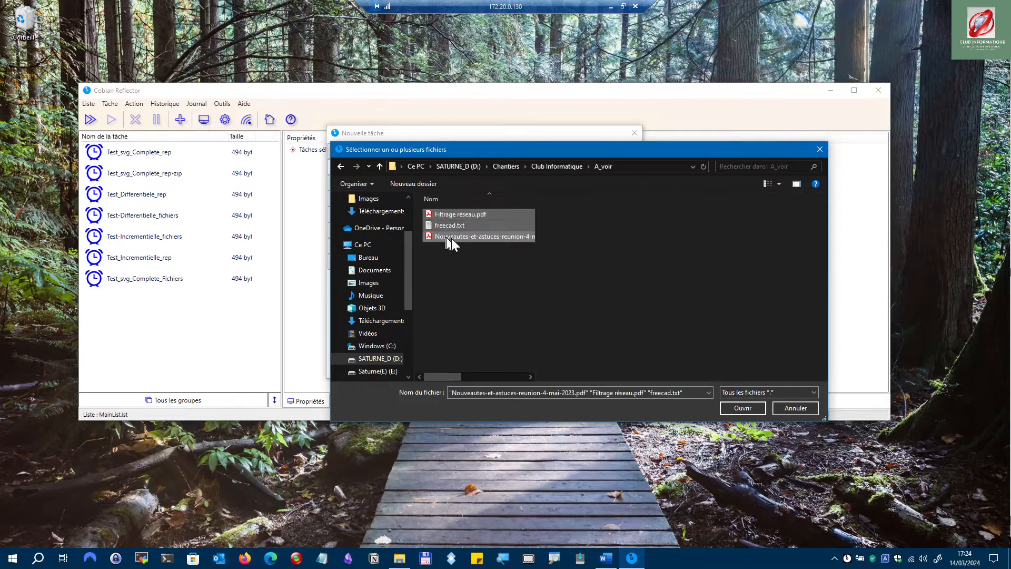
click(742, 408)
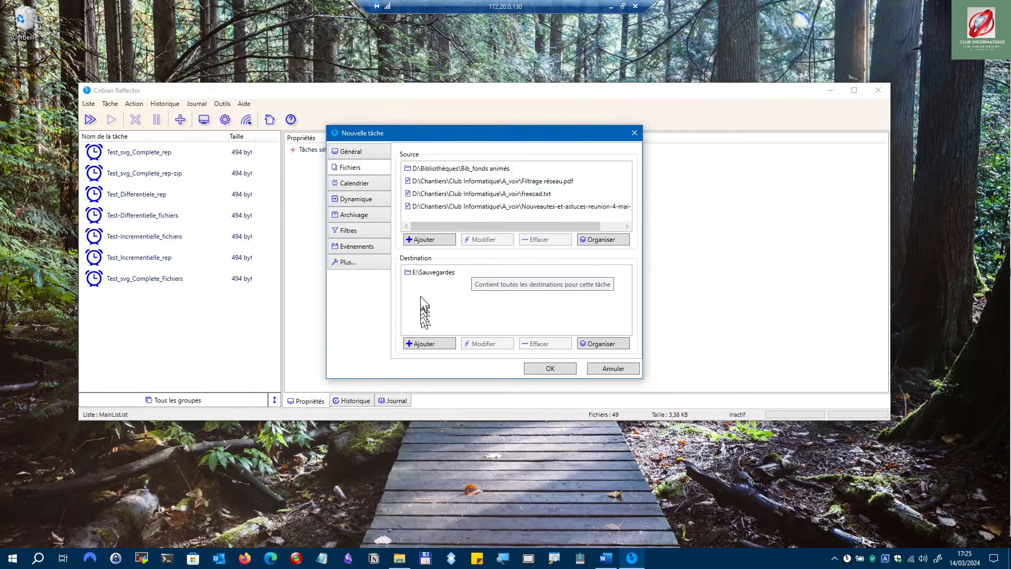
- Schedule the task as Hebdomadaire on Lundi and Jeudi, with an execution time of 17:25
click(353, 186)
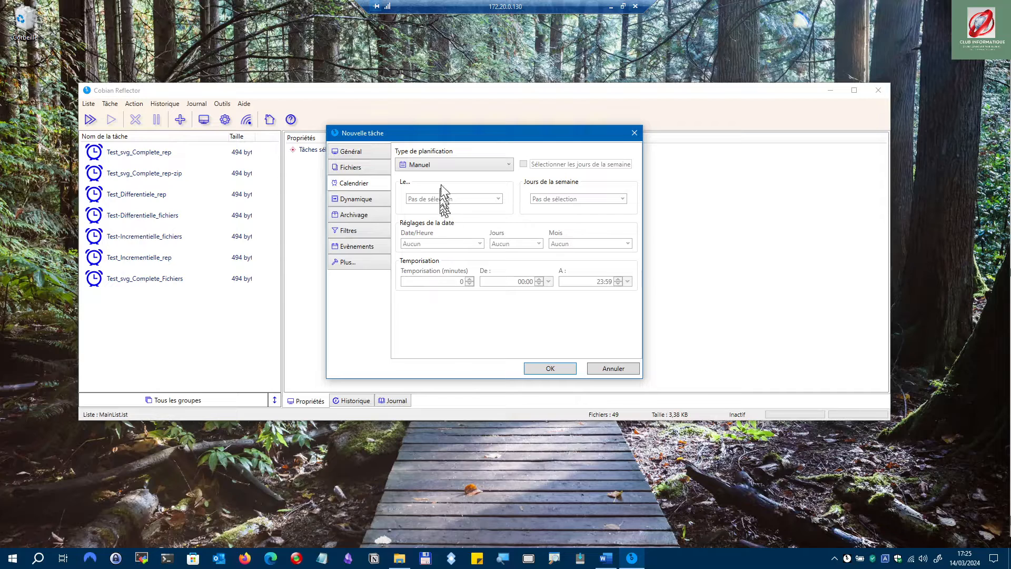
click(443, 170)
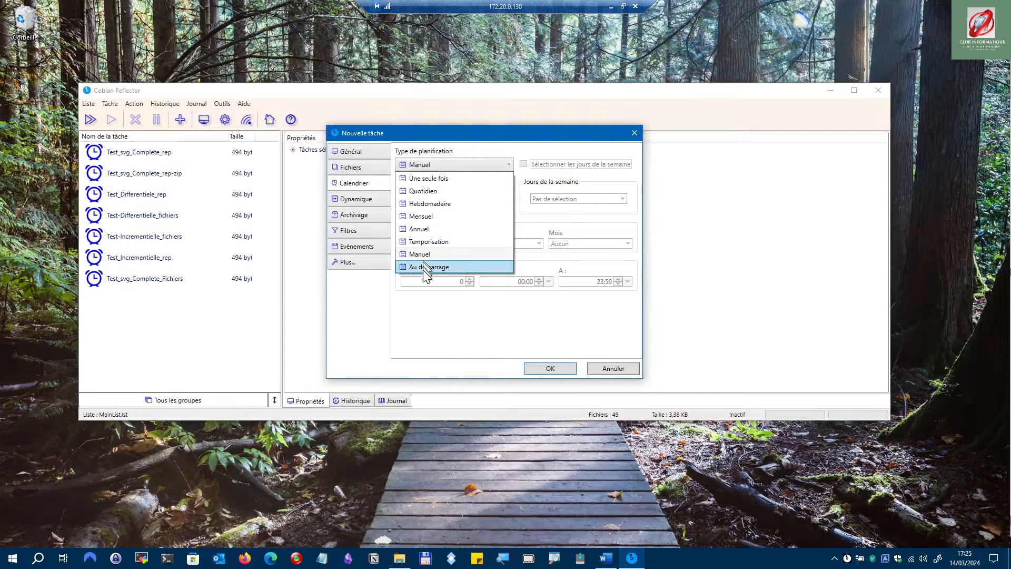
click(424, 208)
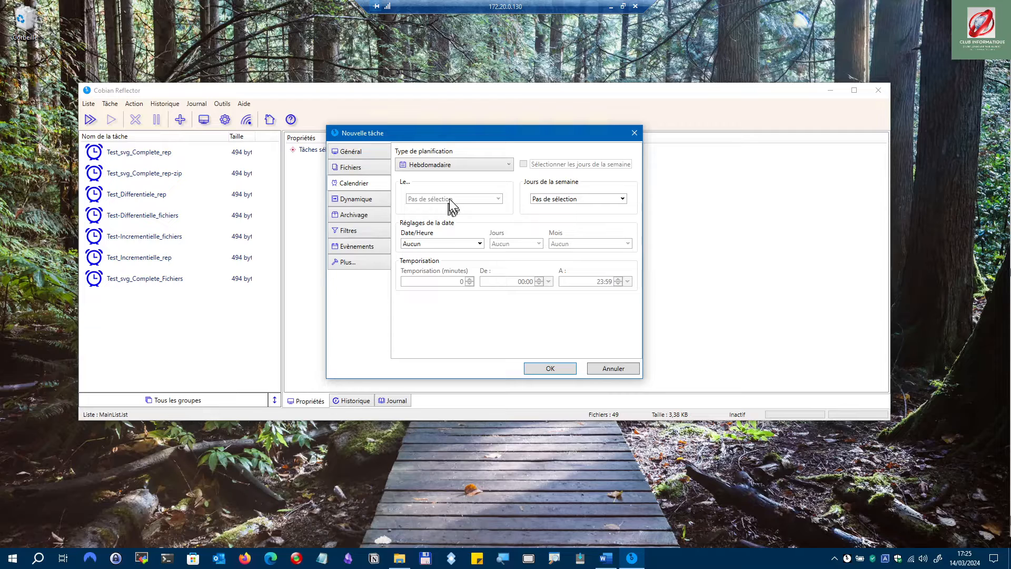
click(541, 203)
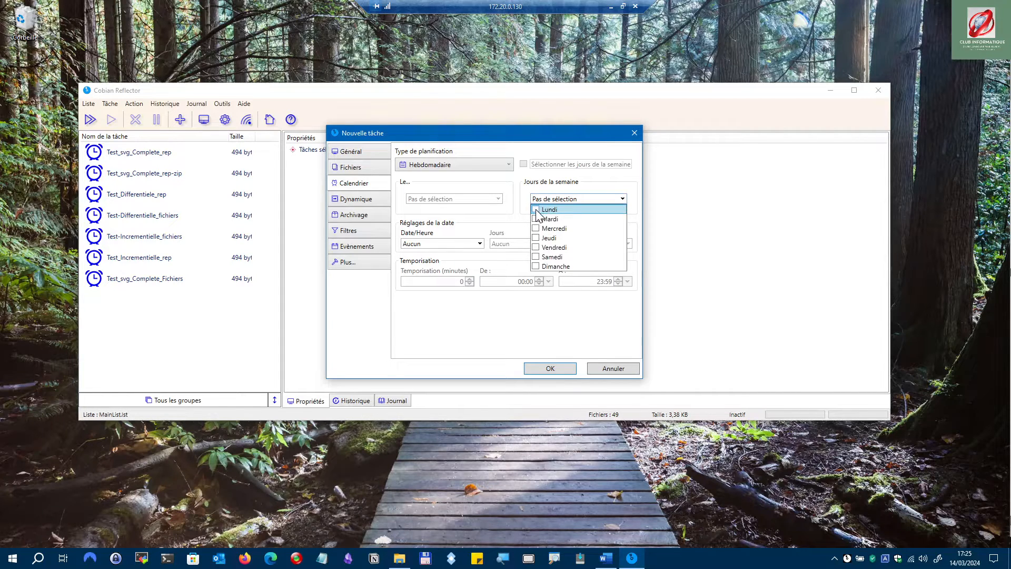
click(537, 210)
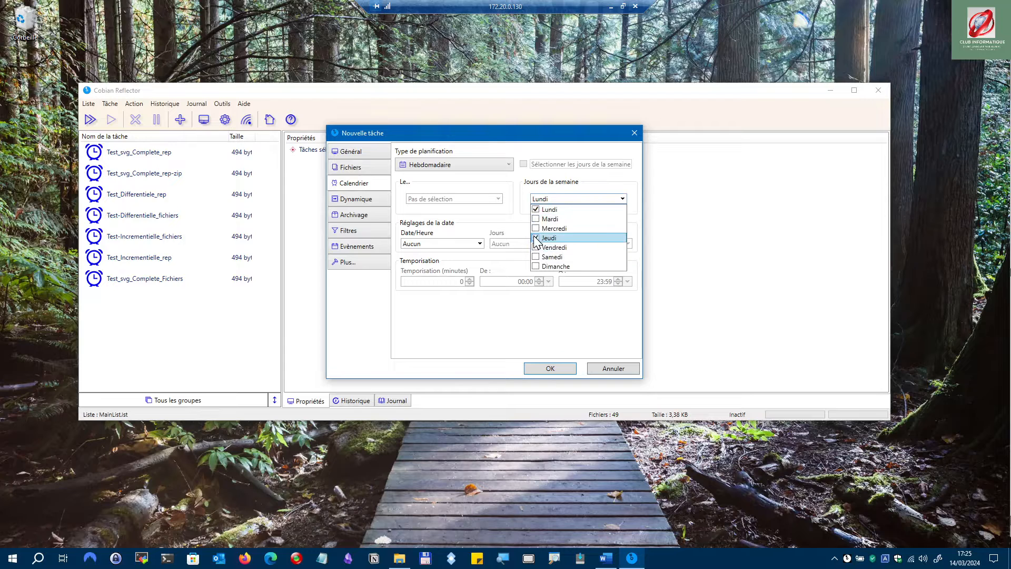
click(535, 238)
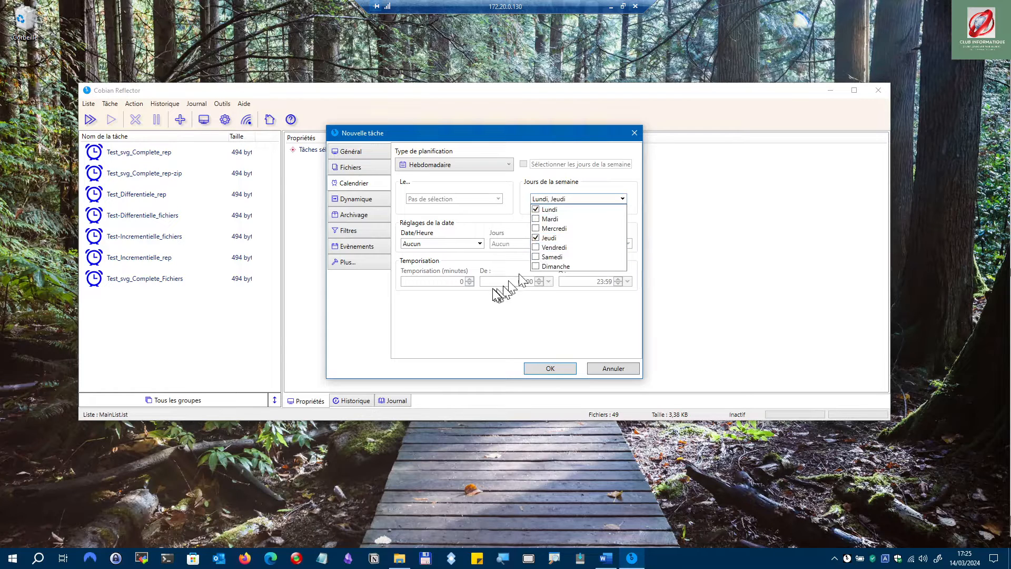
click(555, 131)
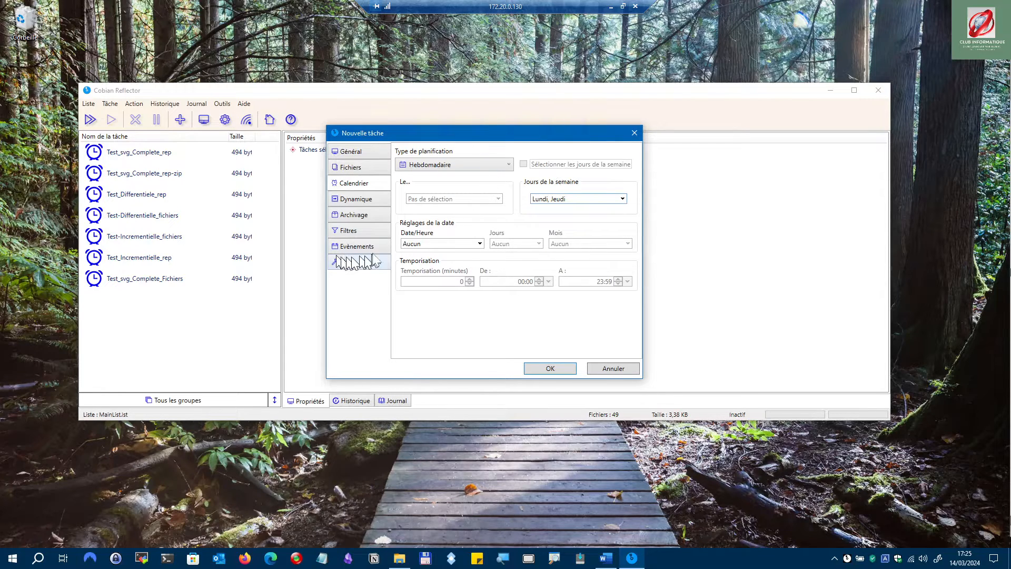
click(480, 244)
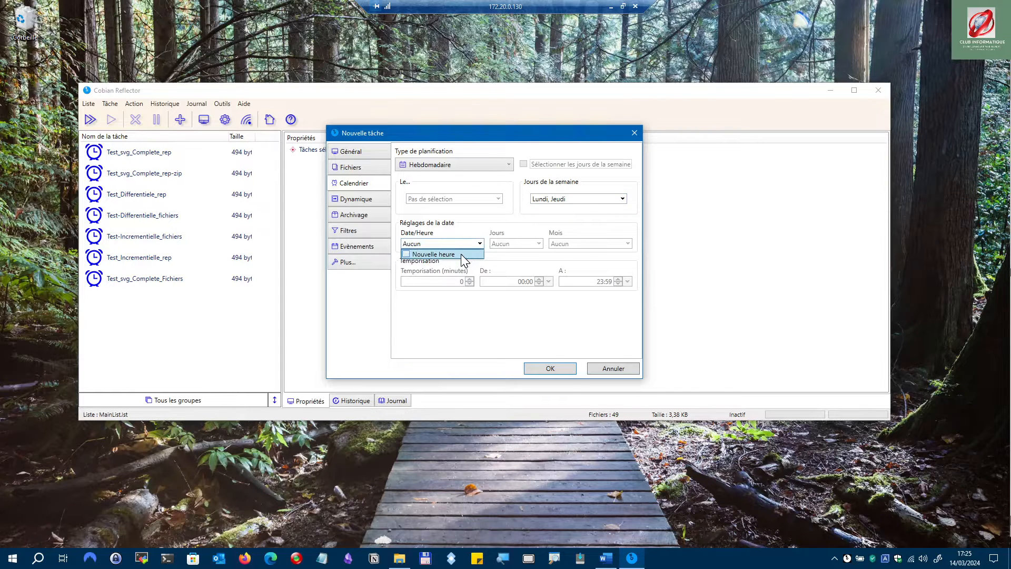
click(463, 255)
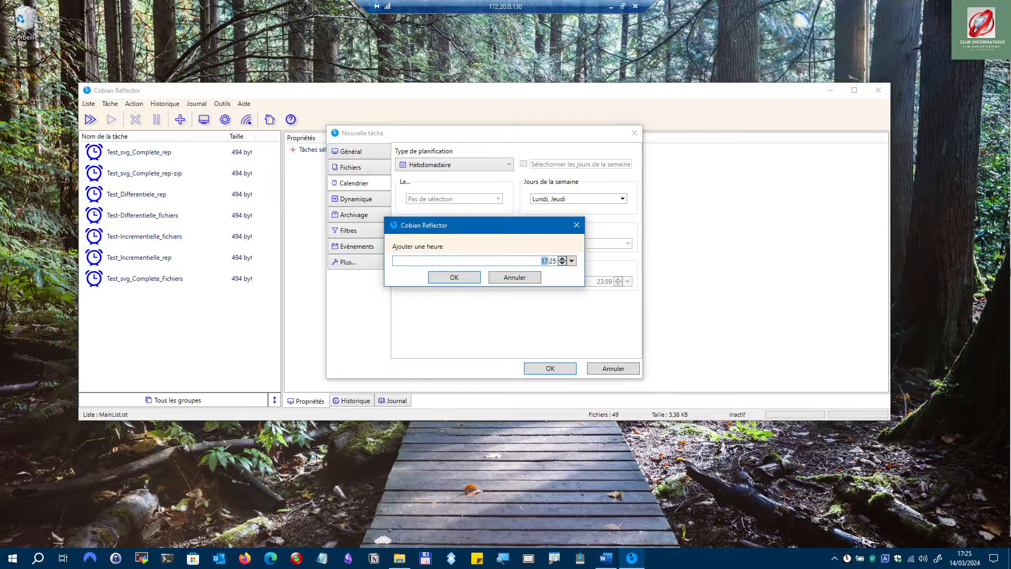
click(454, 277)
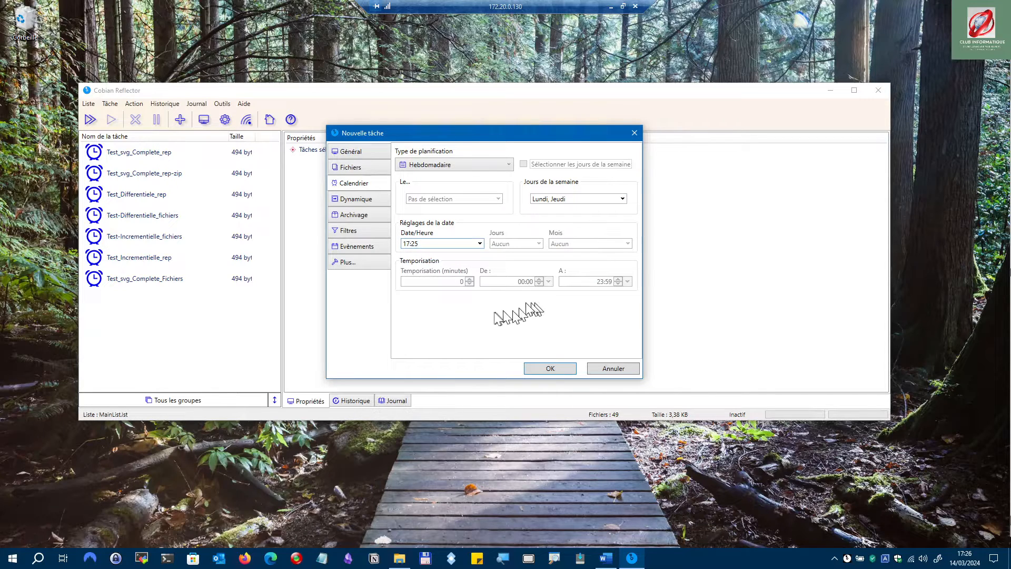
- Set the task's schedule type to Manuel
click(454, 165)
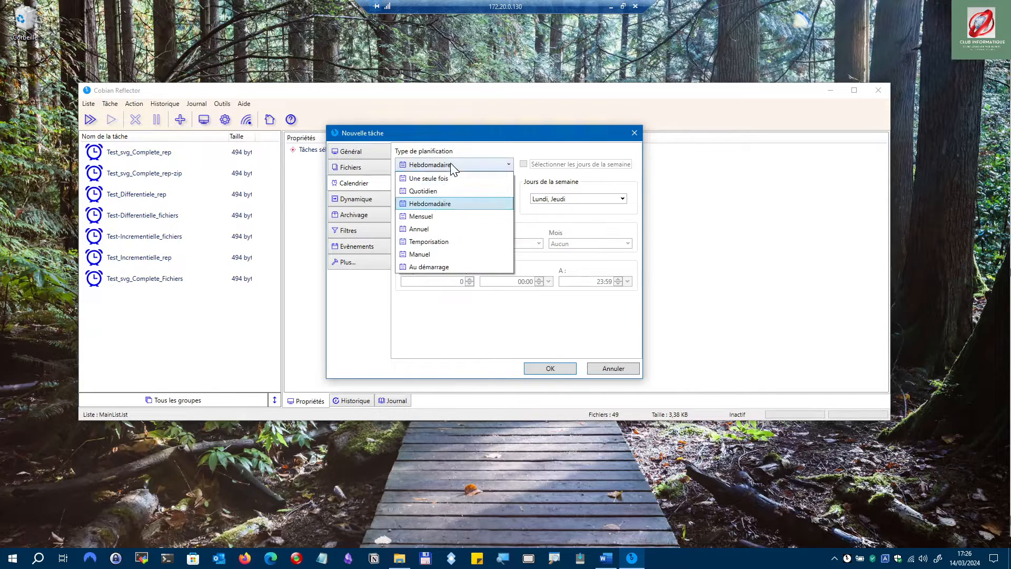
click(419, 255)
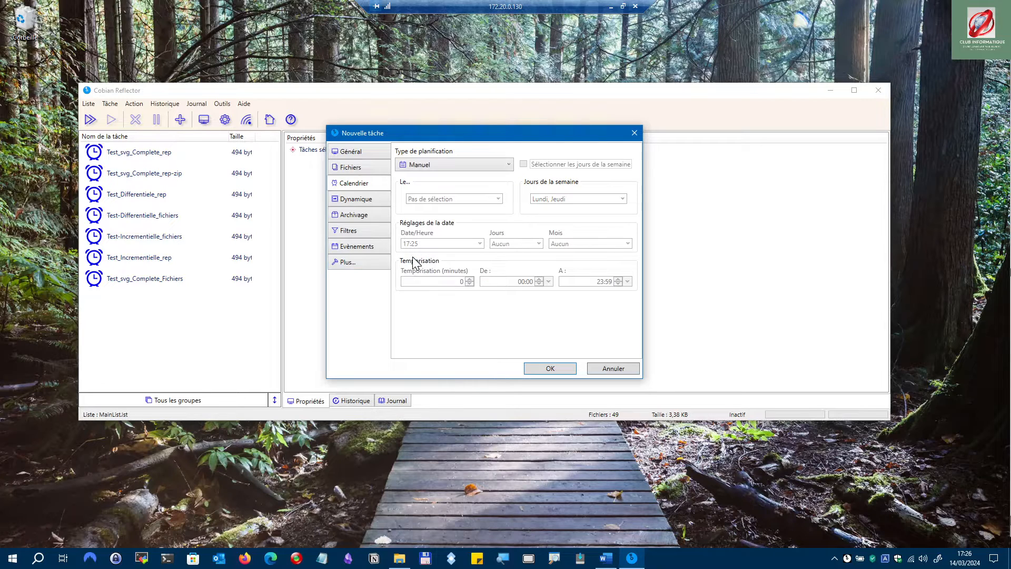
- Review the task's dynamic settings, checking the available priority levels and the number of copies to keep
click(357, 200)
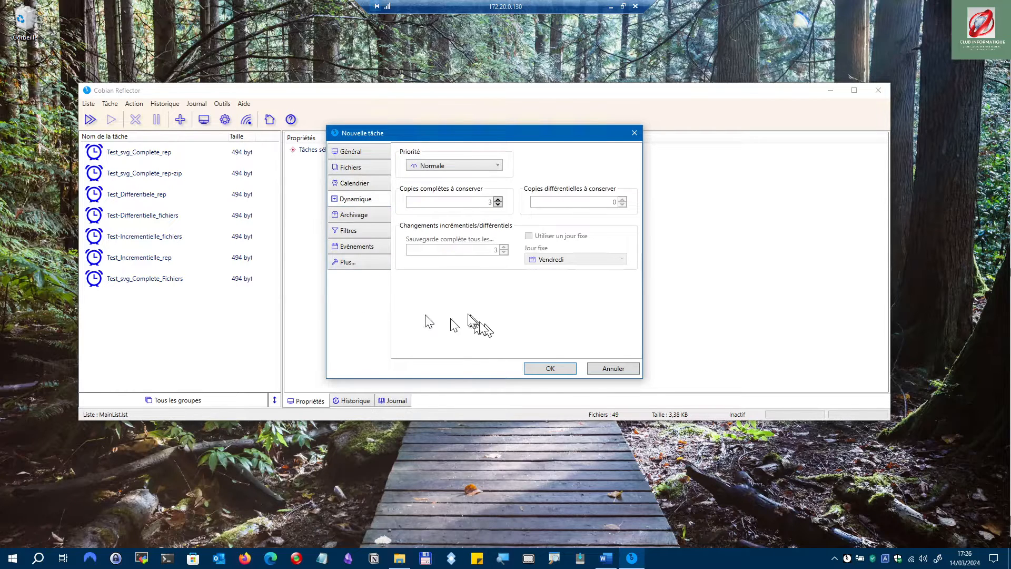
click(433, 166)
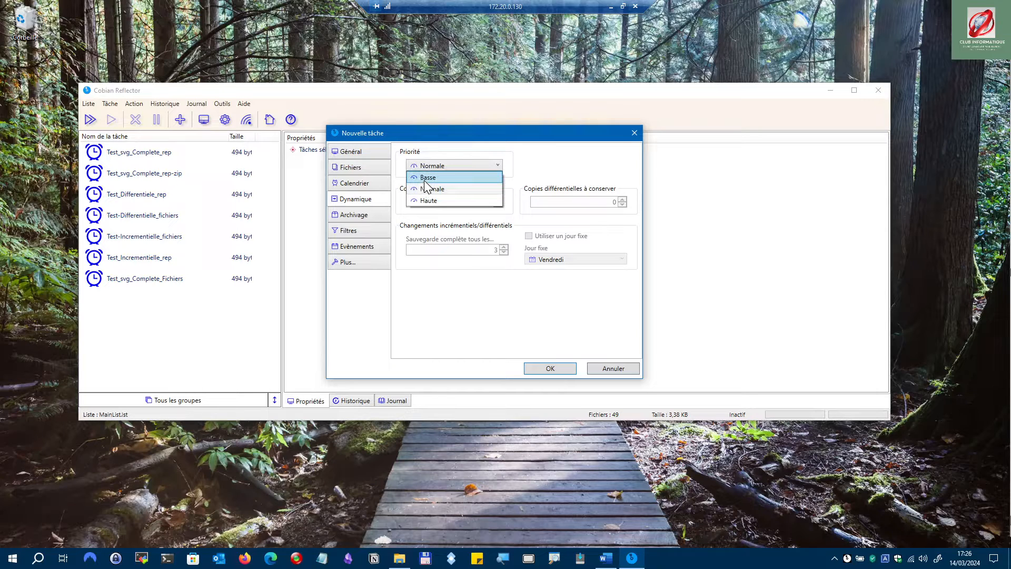
click(433, 336)
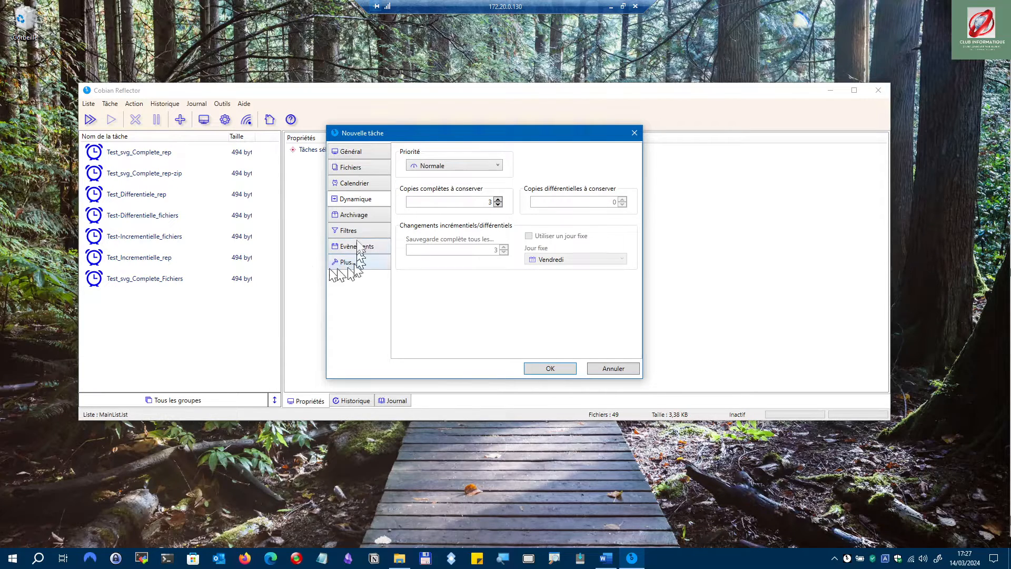
- Examine the compression types available in the task's archiving settings
click(361, 217)
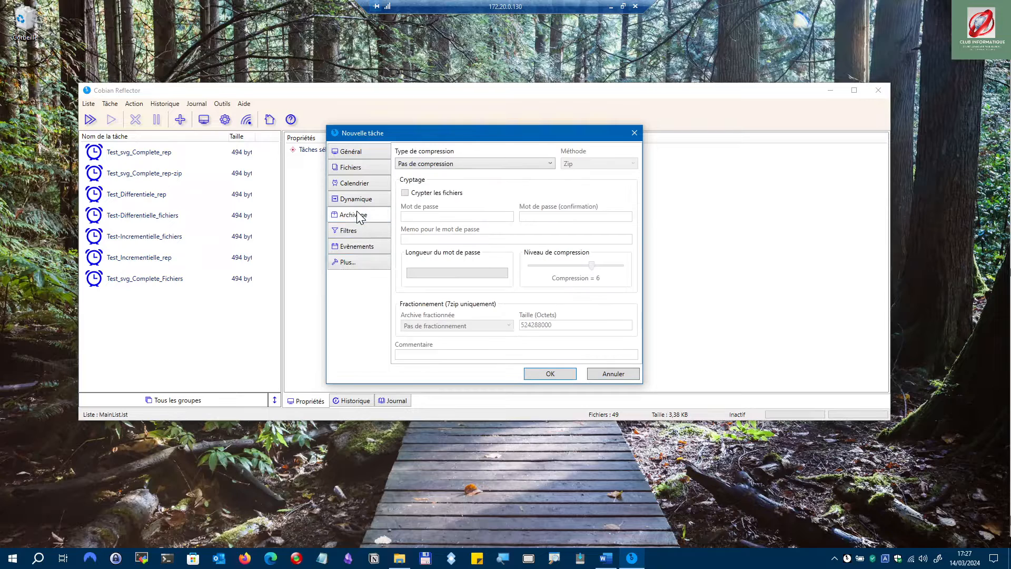
click(452, 165)
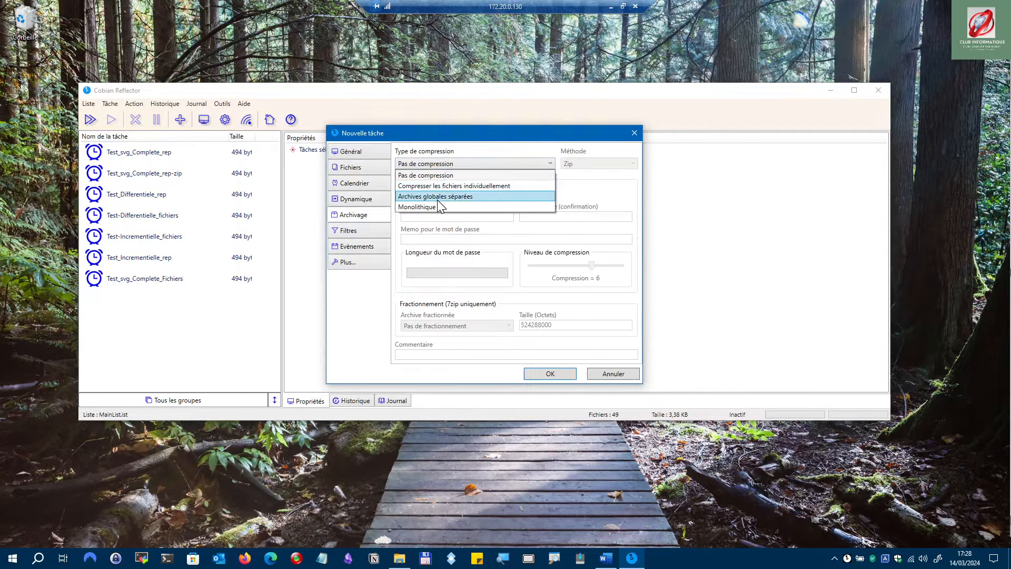
click(435, 165)
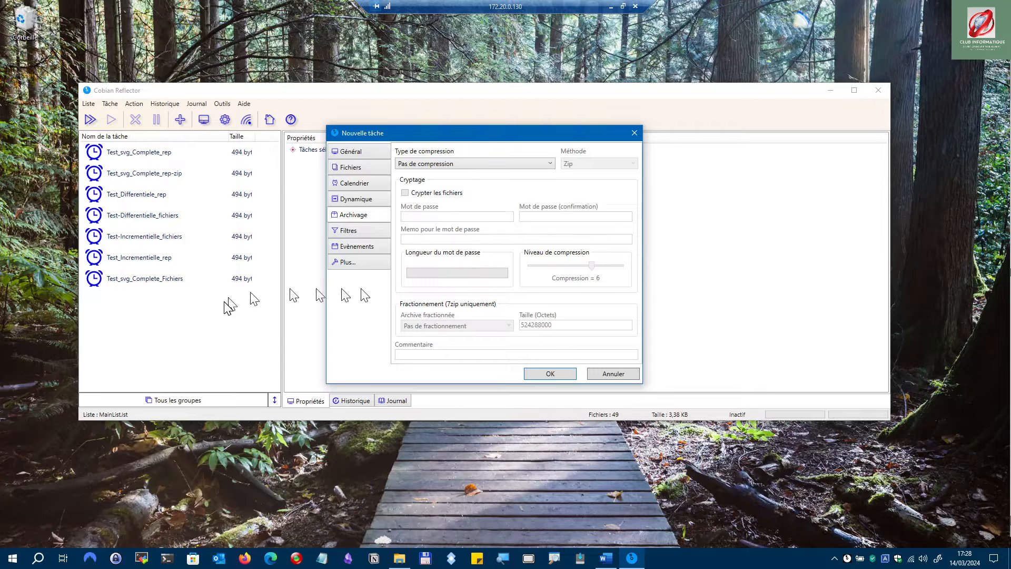
- Try Compresser les fichiers individuellement with file encryption enabled, and restore the compression type to Pas de compression without encryption
click(453, 165)
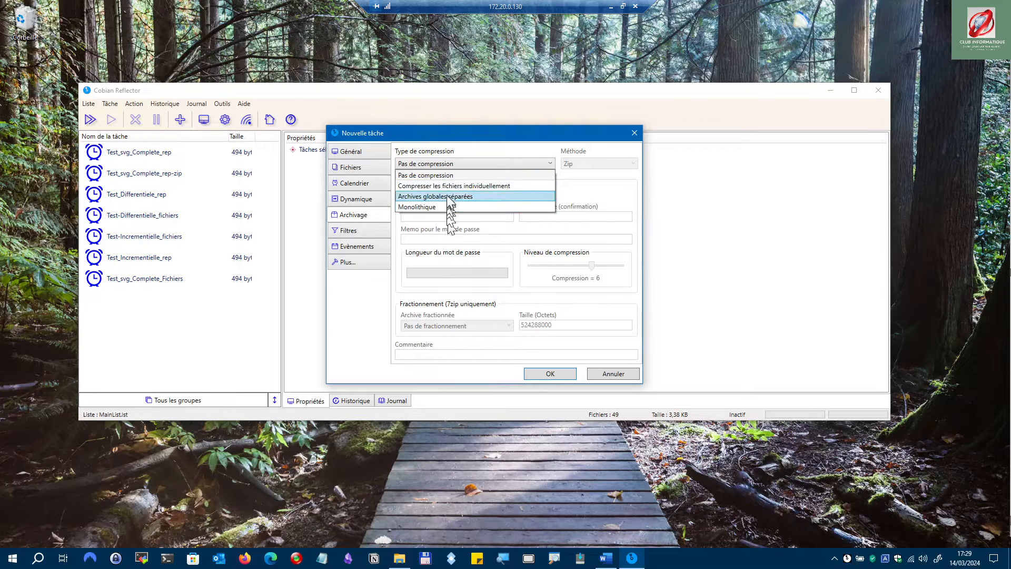
click(449, 186)
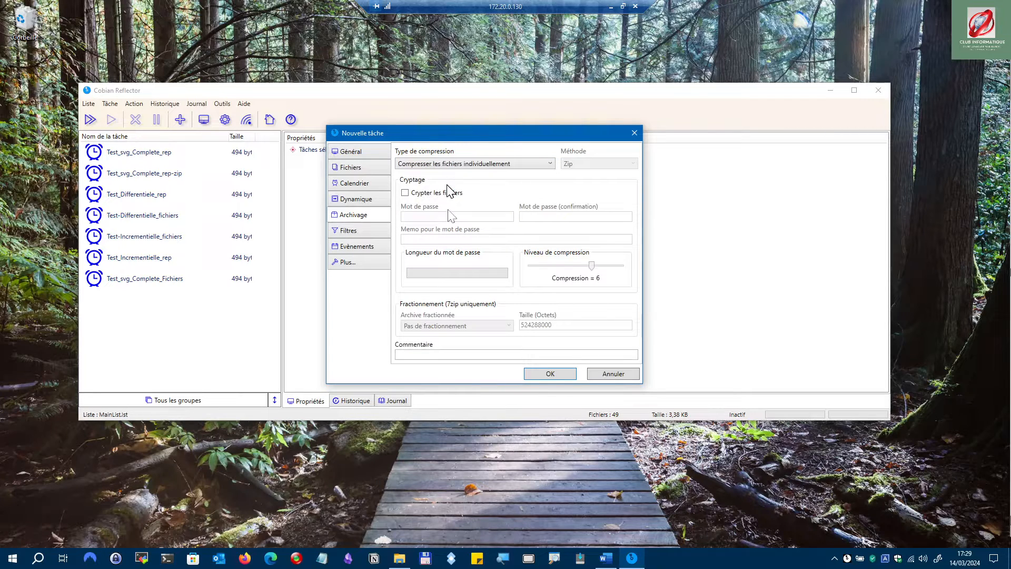
click(406, 194)
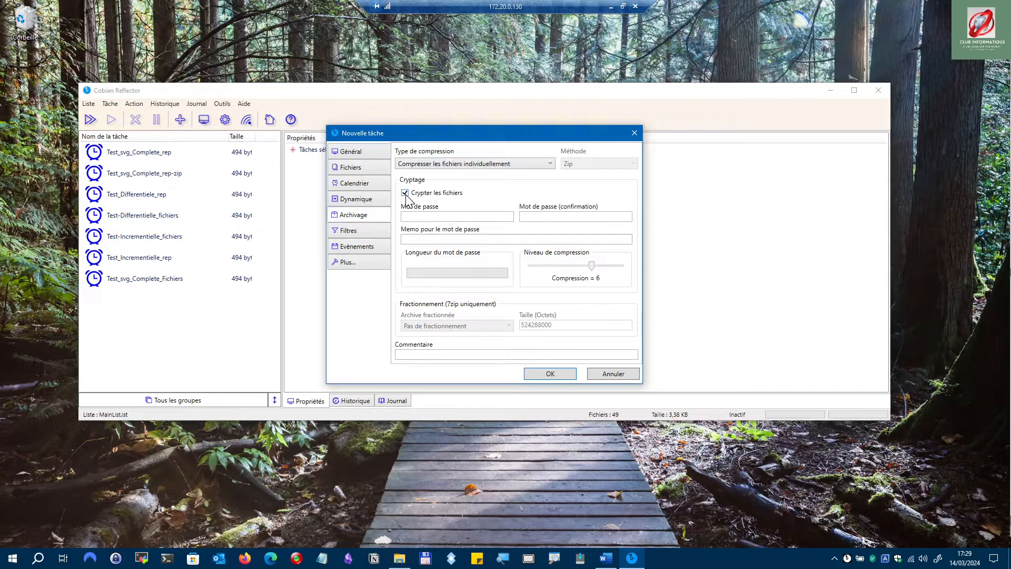
click(405, 194)
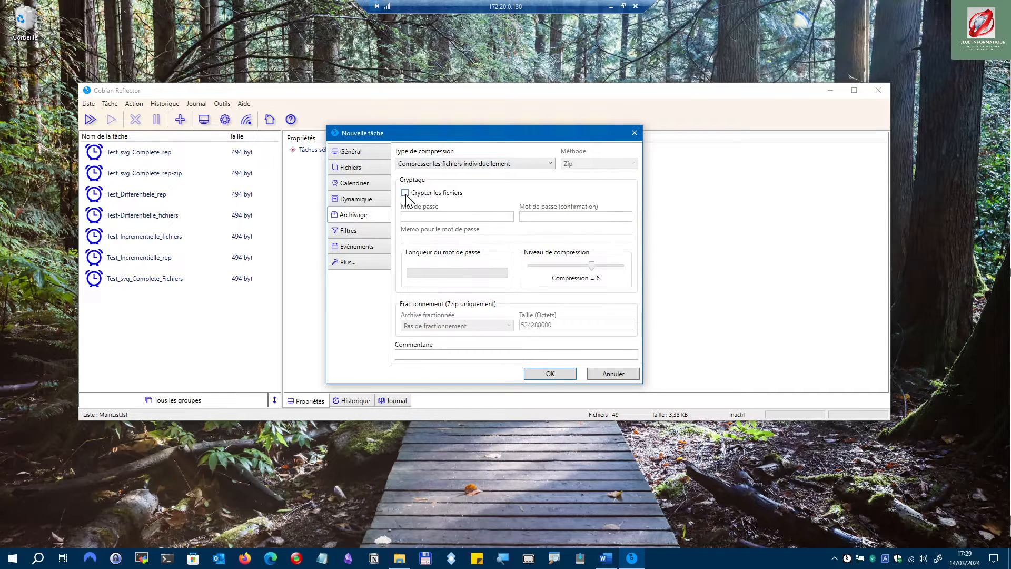
click(418, 164)
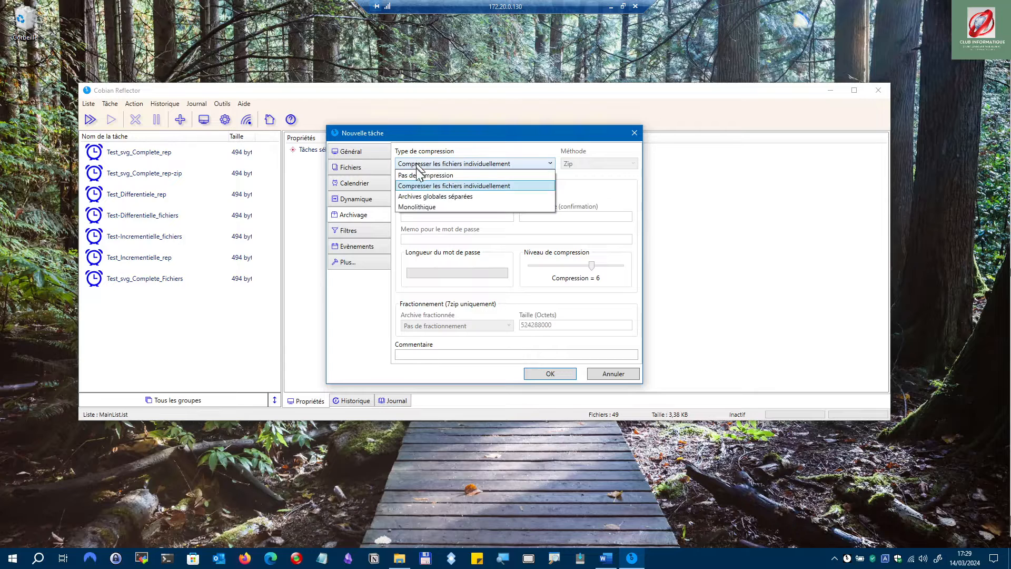
click(421, 175)
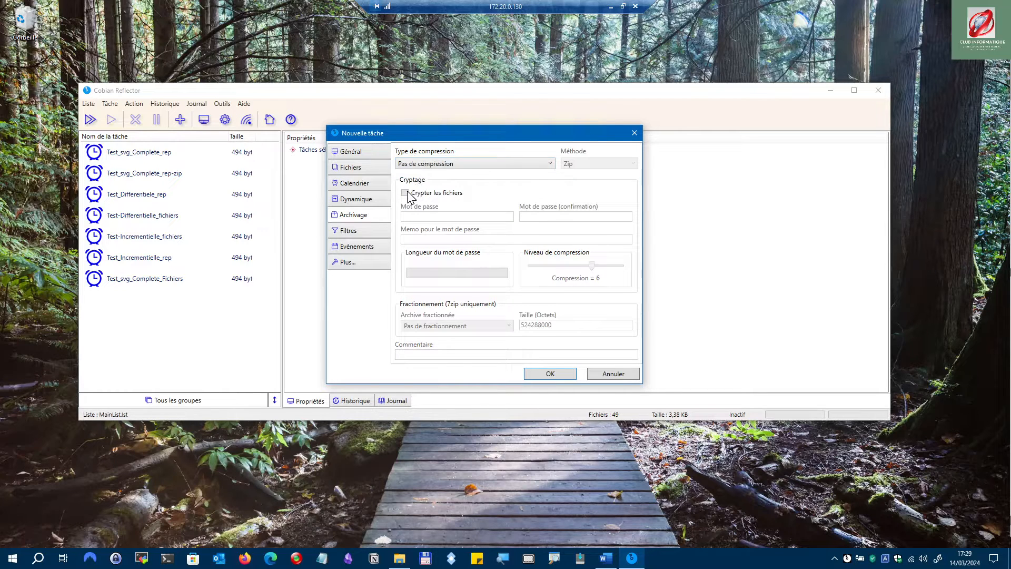
- Add a filter excluding the file cascade et roches.mp4 in D:\Bibliothèques\Bib_fonds animés from the backup
click(354, 233)
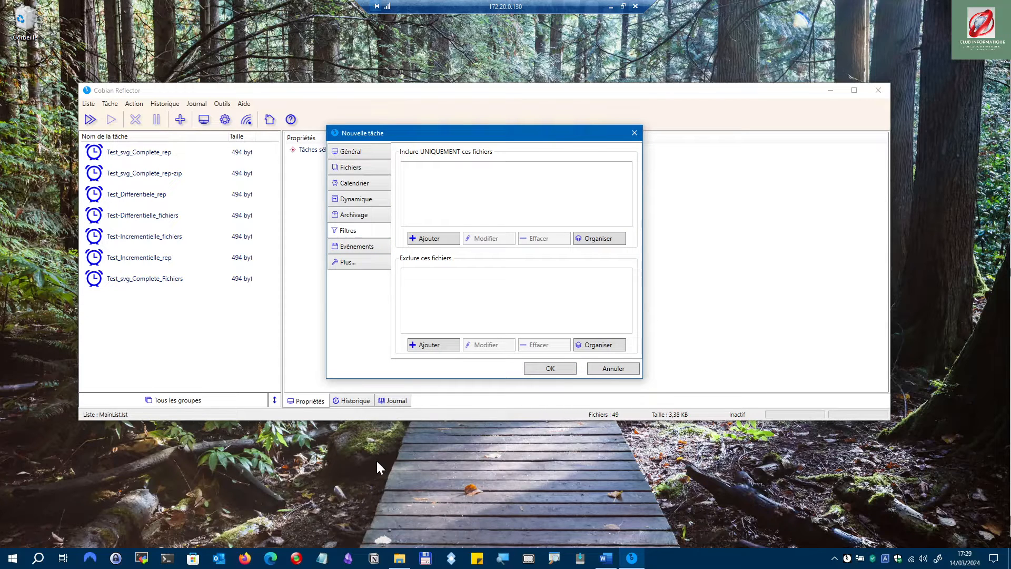
click(359, 169)
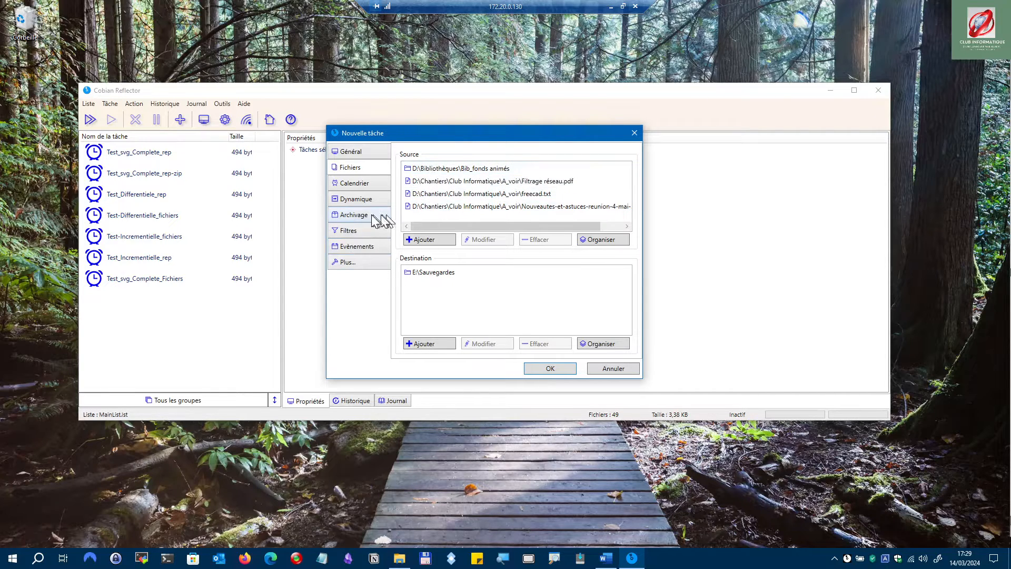
click(356, 232)
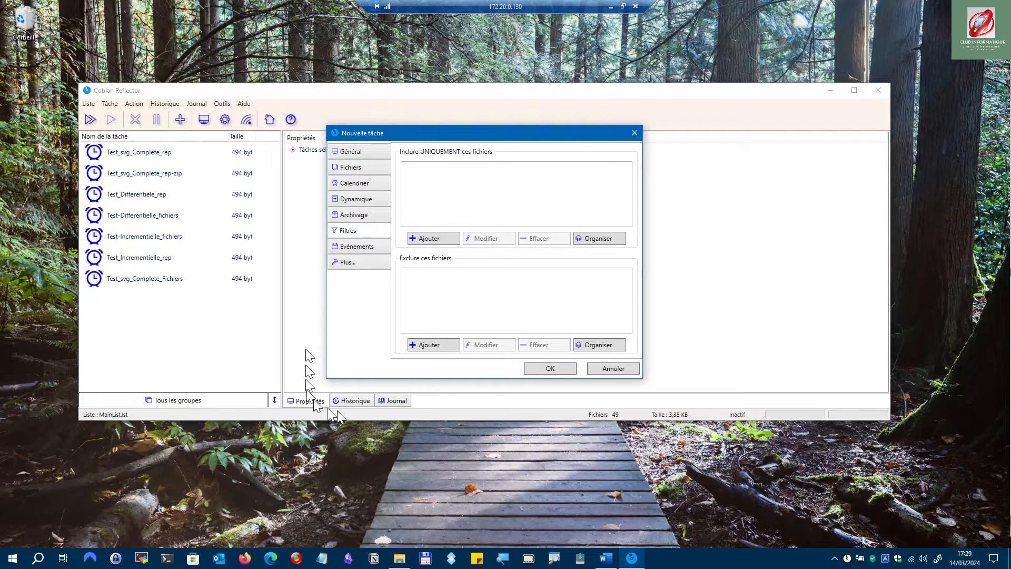
click(450, 347)
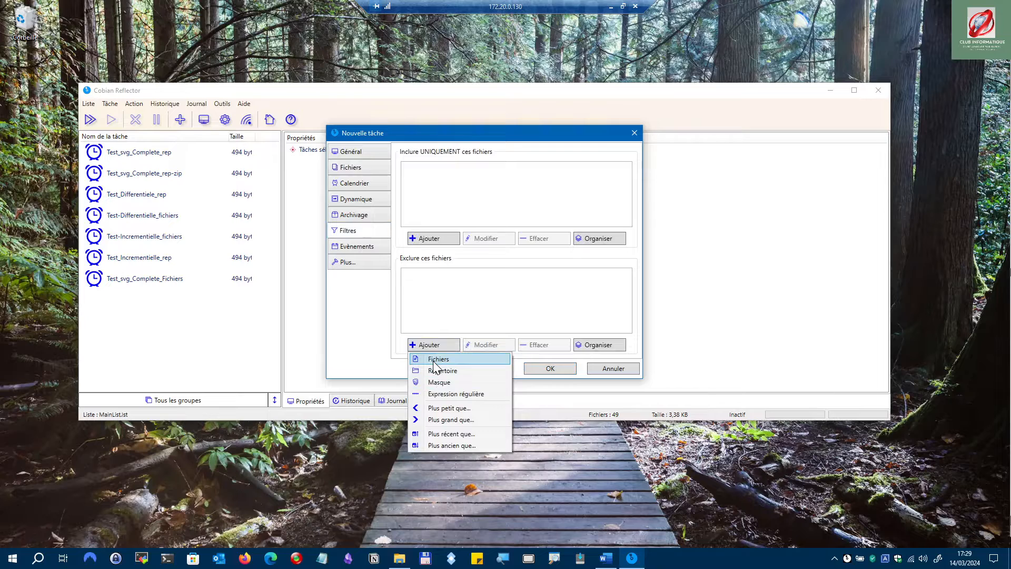
click(435, 359)
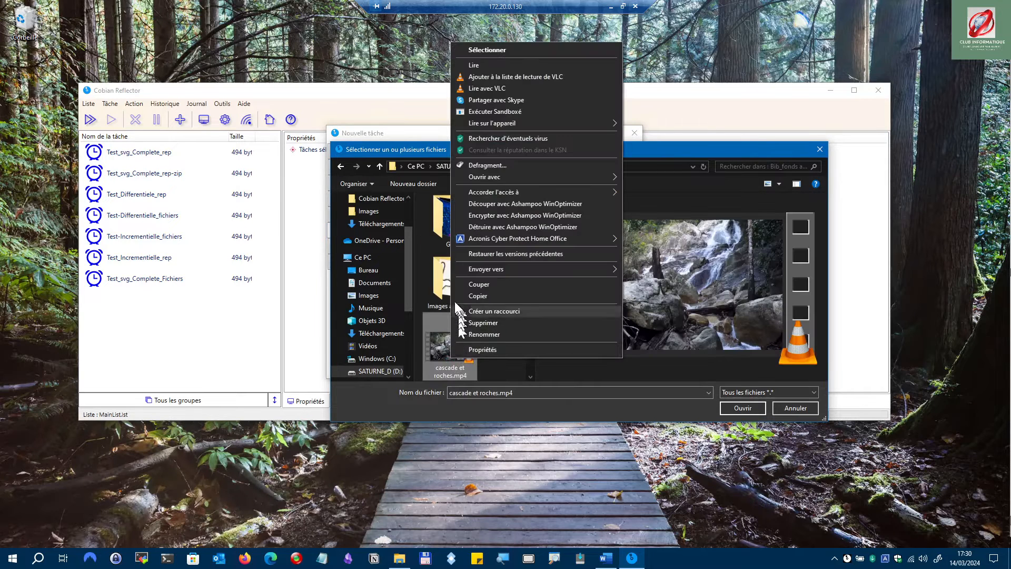
click(436, 282)
click(748, 409)
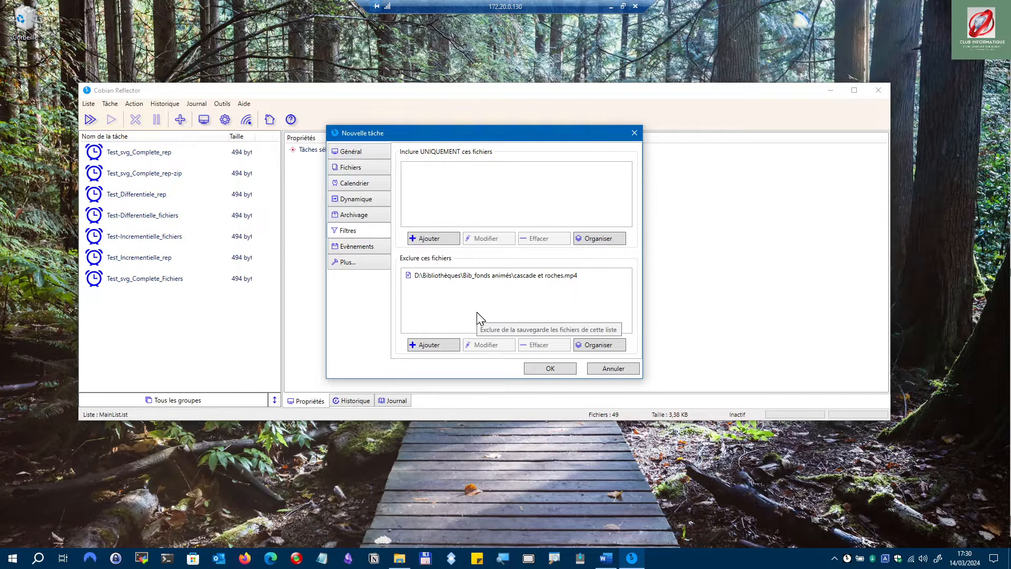
- Disable Inclure le type de sauvegarde dans le nom in the task's advanced parameters and save the new task
click(357, 246)
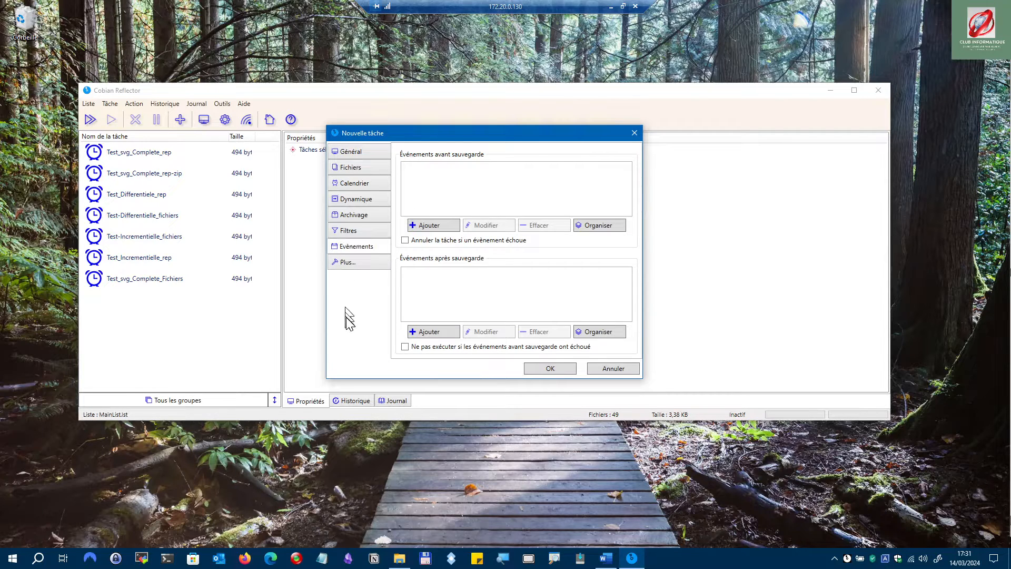
click(353, 265)
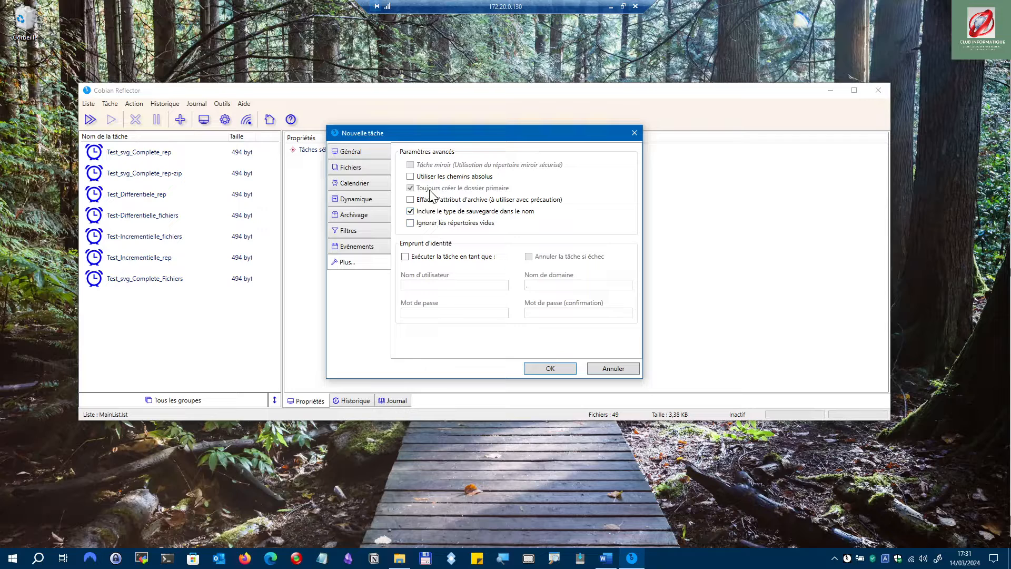
click(413, 215)
click(405, 257)
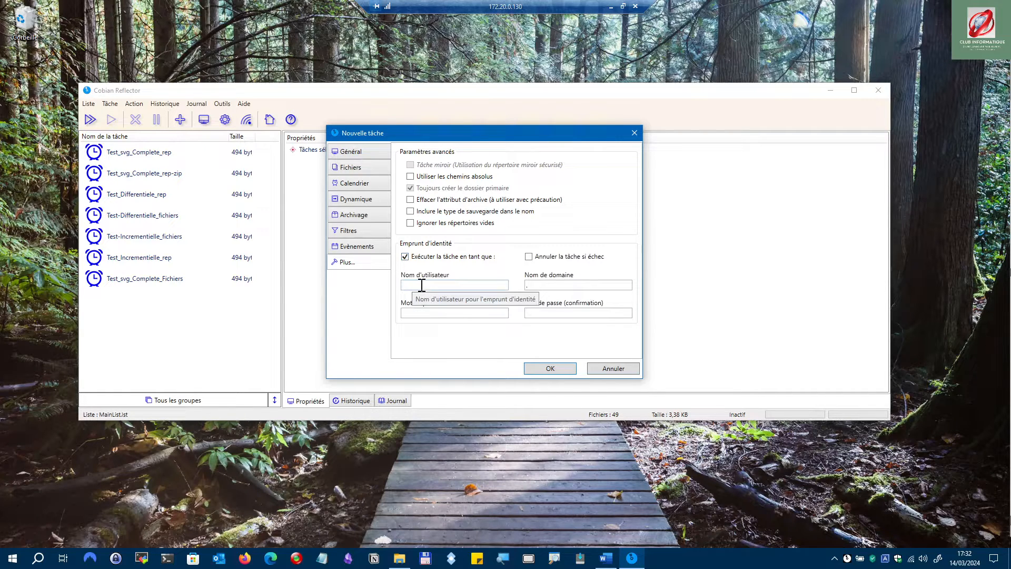
click(405, 257)
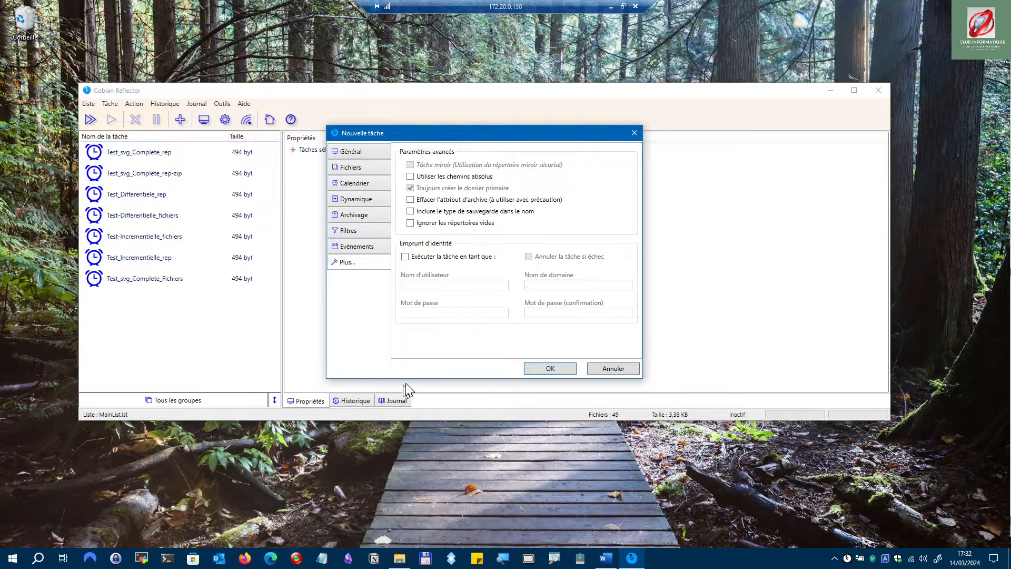
click(548, 370)
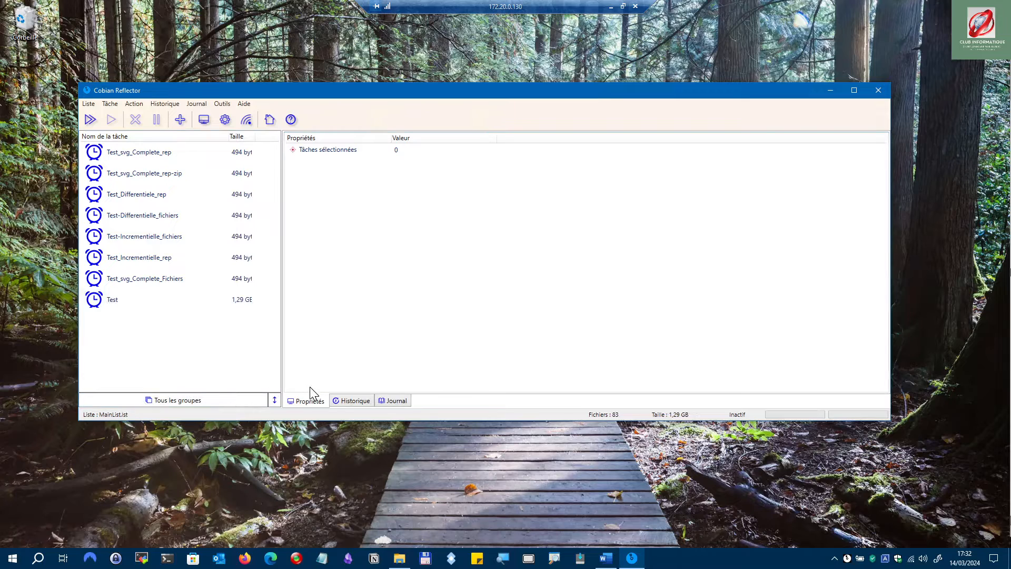
- Clone the backup task Test and confirm the duplication
right_click(124, 306)
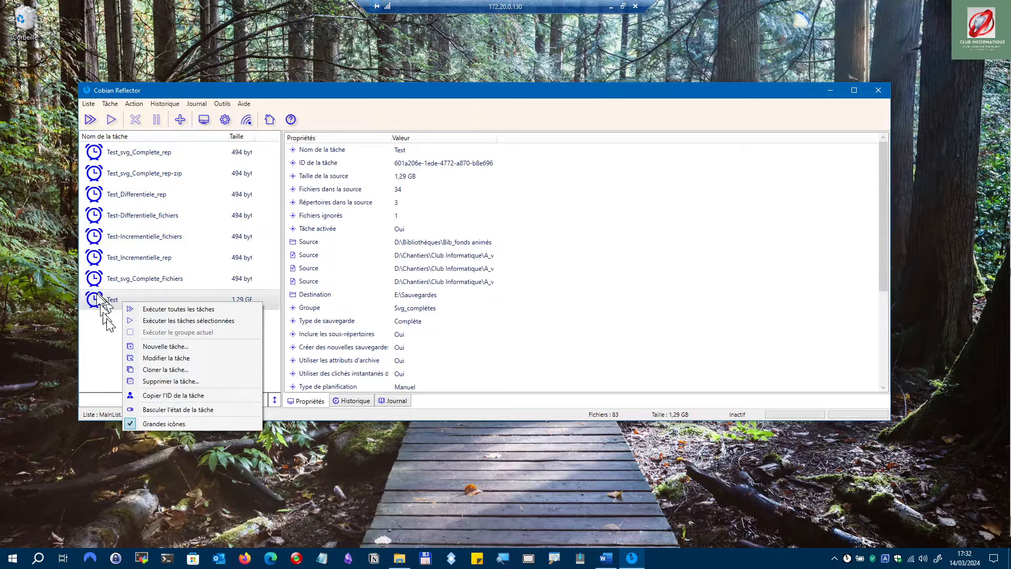
click(160, 370)
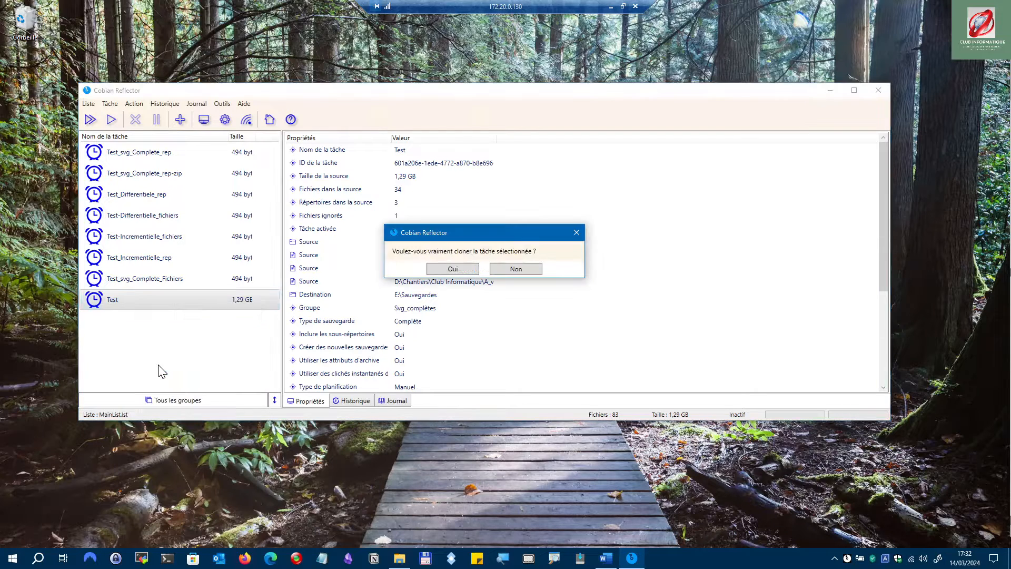
click(452, 269)
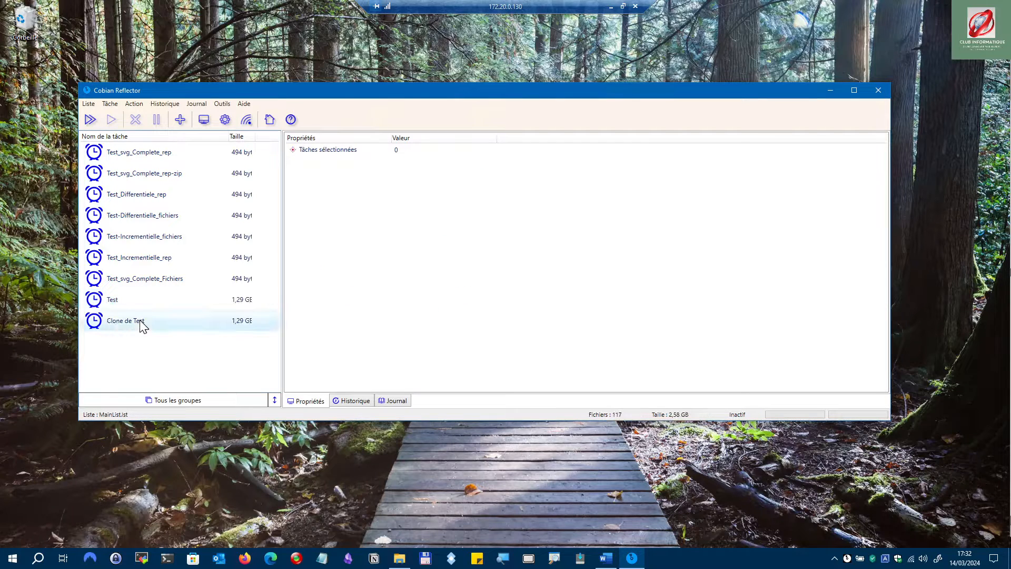
- Review the general settings, sources and destination of Clone de Test, and close its properties without saving
click(140, 322)
right_click(140, 320)
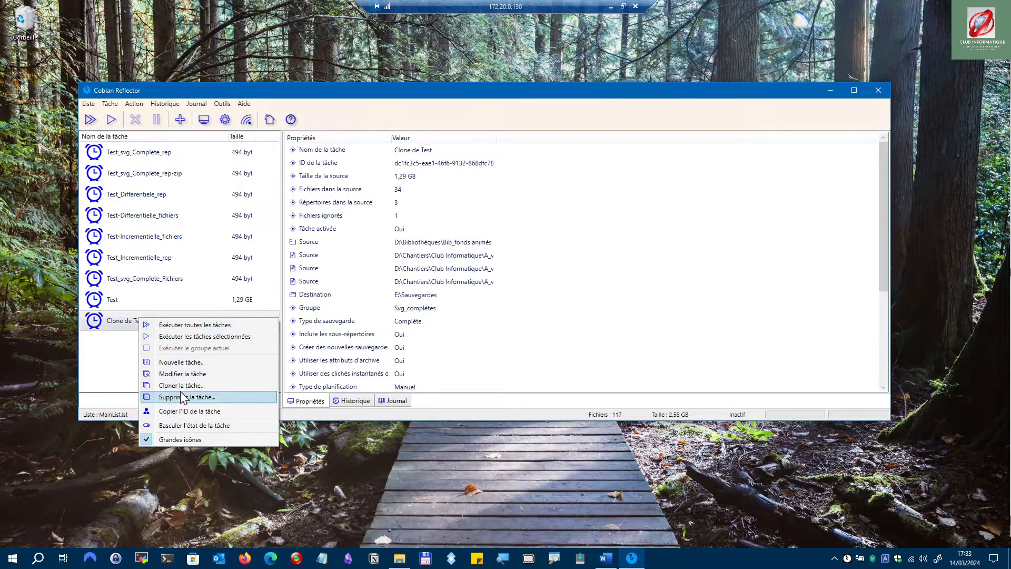
click(179, 374)
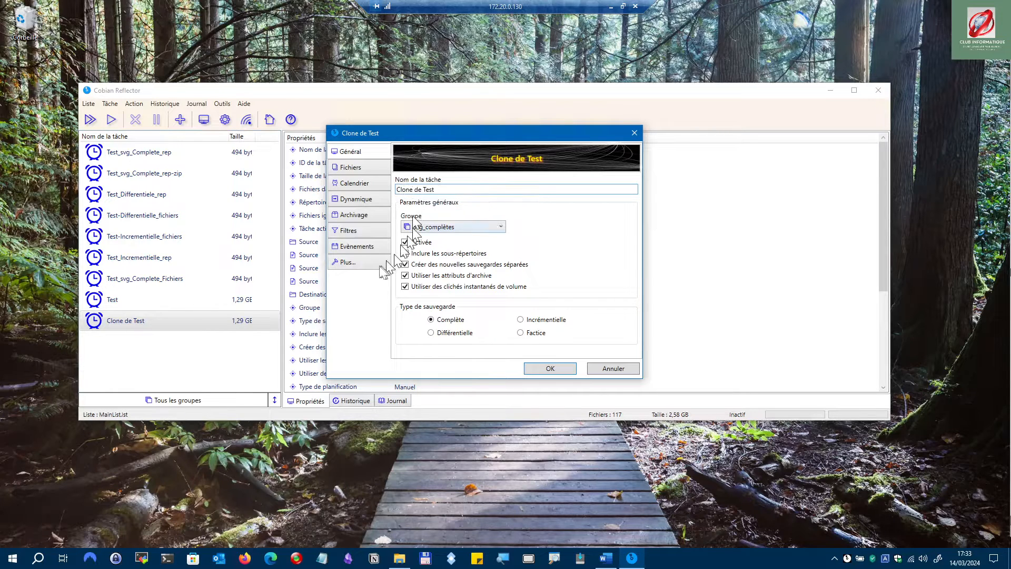
click(352, 168)
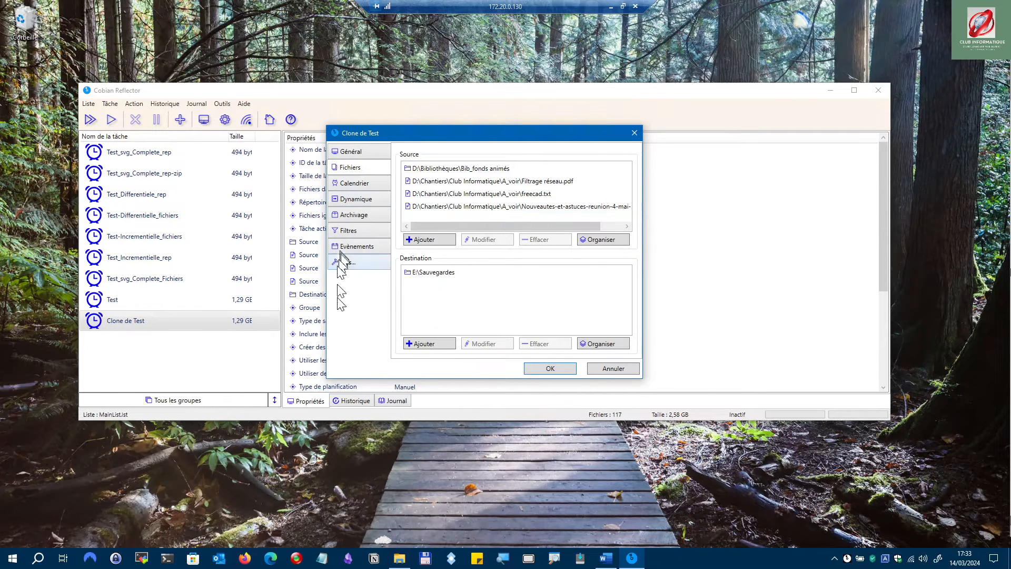
click(603, 368)
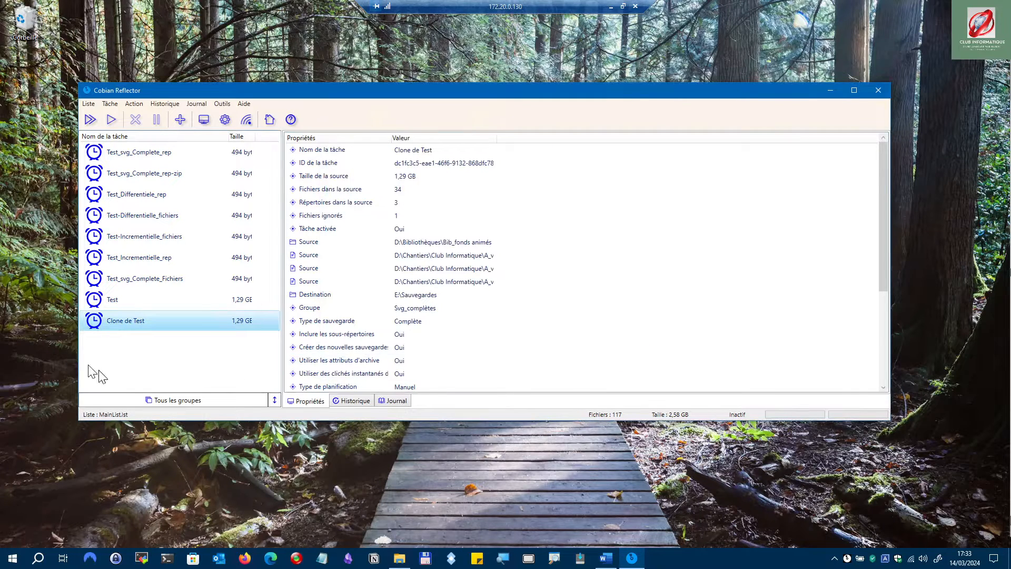
- Deactivate the cloned task by disabling Activée in its general settings, and save it
right_click(135, 322)
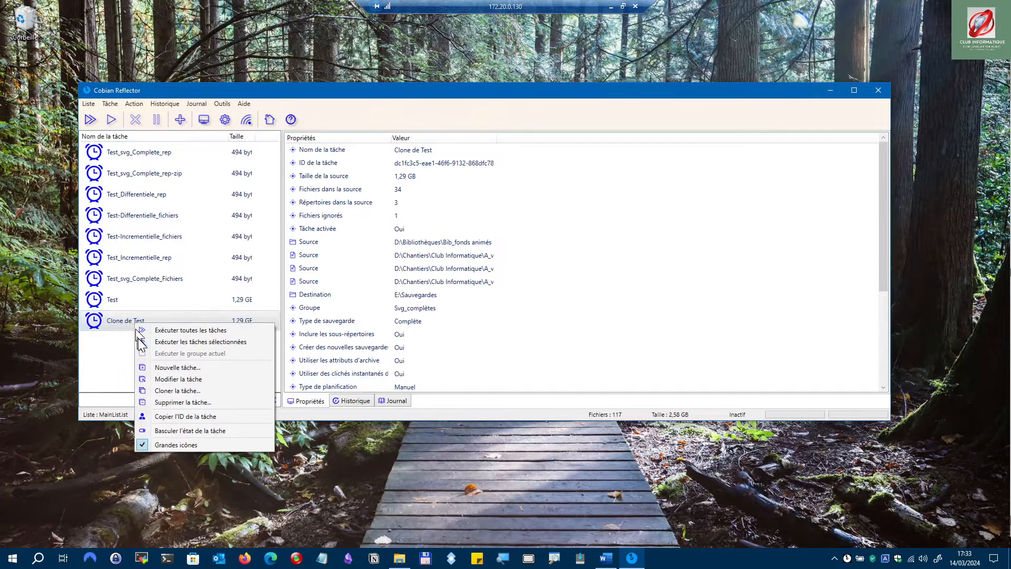
click(170, 380)
click(420, 244)
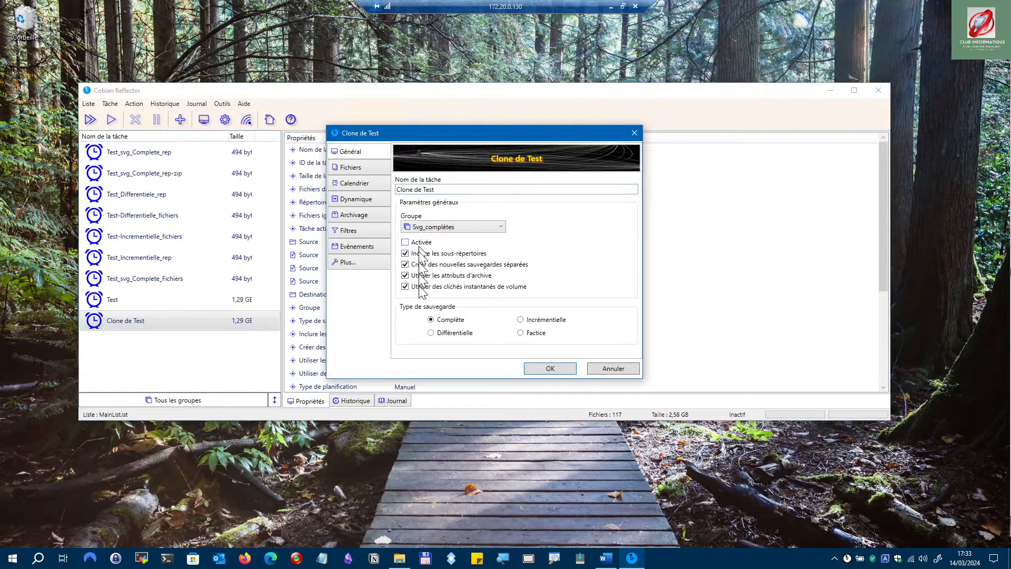
click(548, 368)
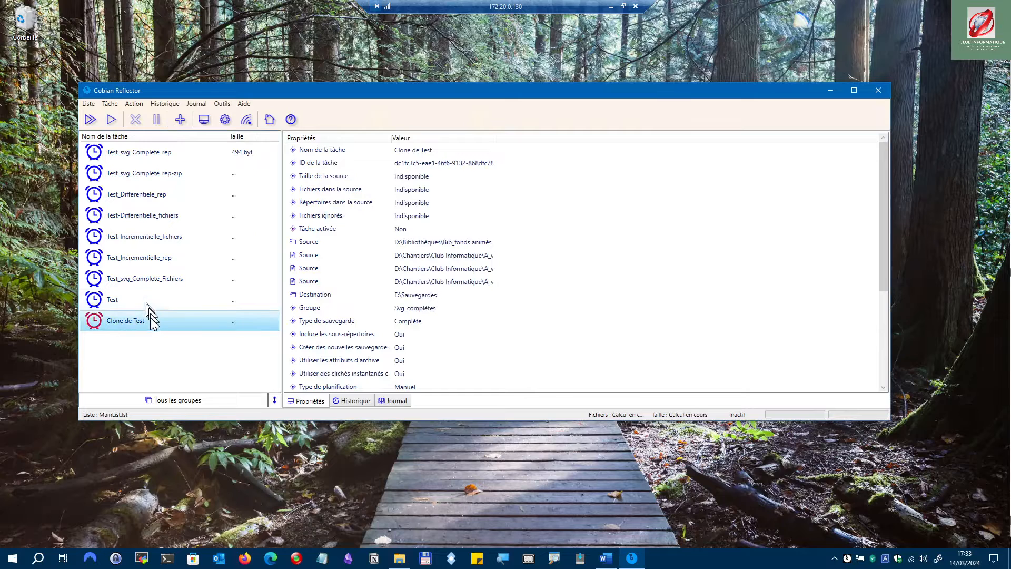
- Deactivate the original Test task by disabling Activée in its general settings, and save it
click(121, 298)
right_click(121, 299)
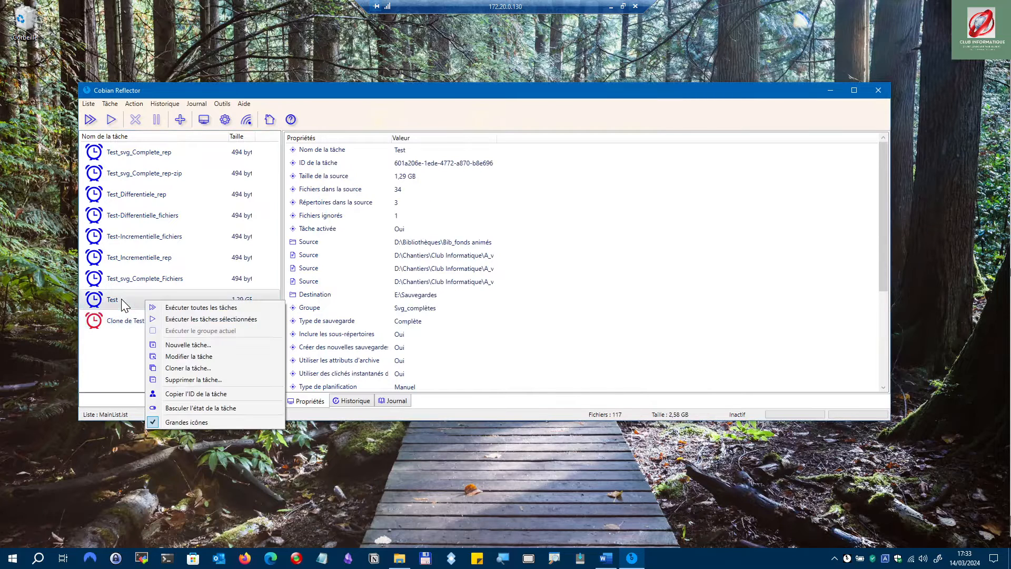
click(184, 357)
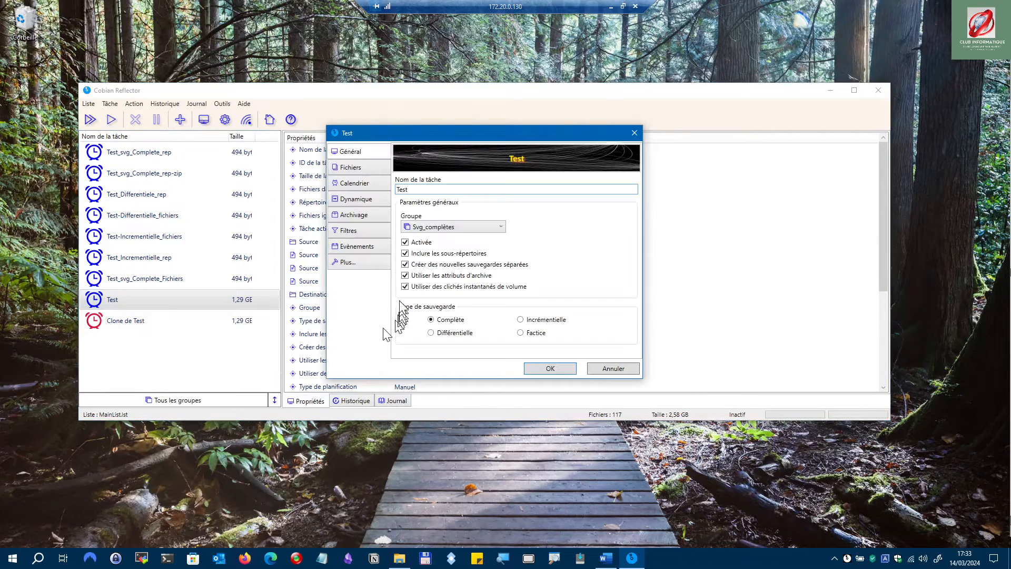
click(548, 368)
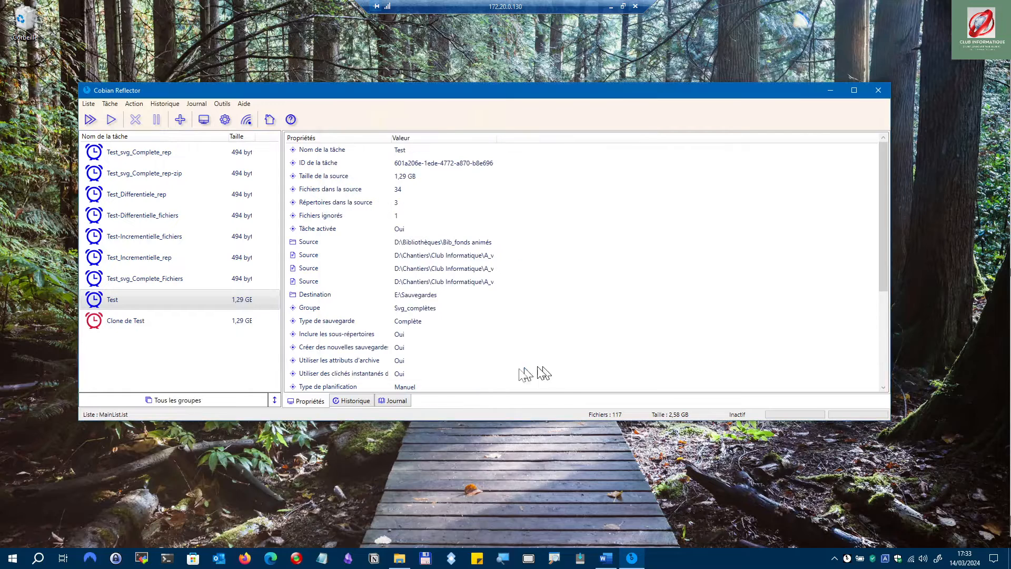
- Delete the task Clone de Test without also deleting its existing backup files
click(126, 328)
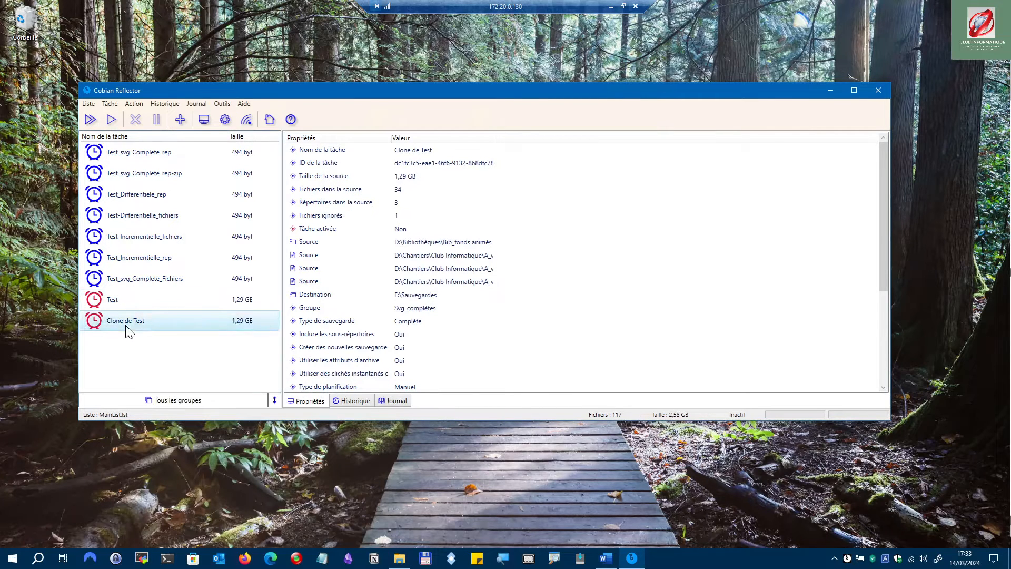
right_click(126, 327)
click(156, 404)
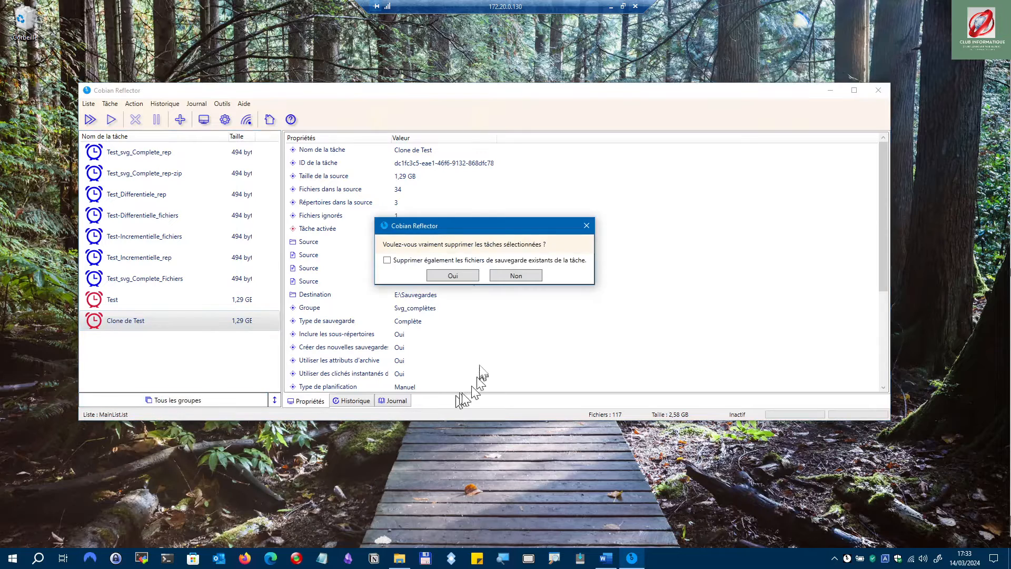
click(454, 276)
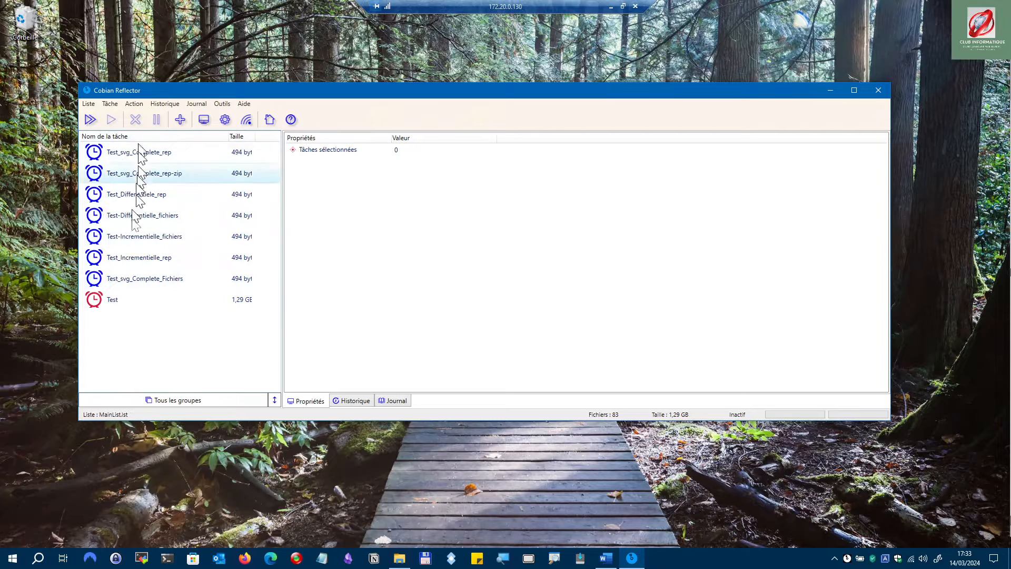
- Check the task sorting list without reordering, and view only the Svg_complètes group before restoring Tous les groupes
click(275, 400)
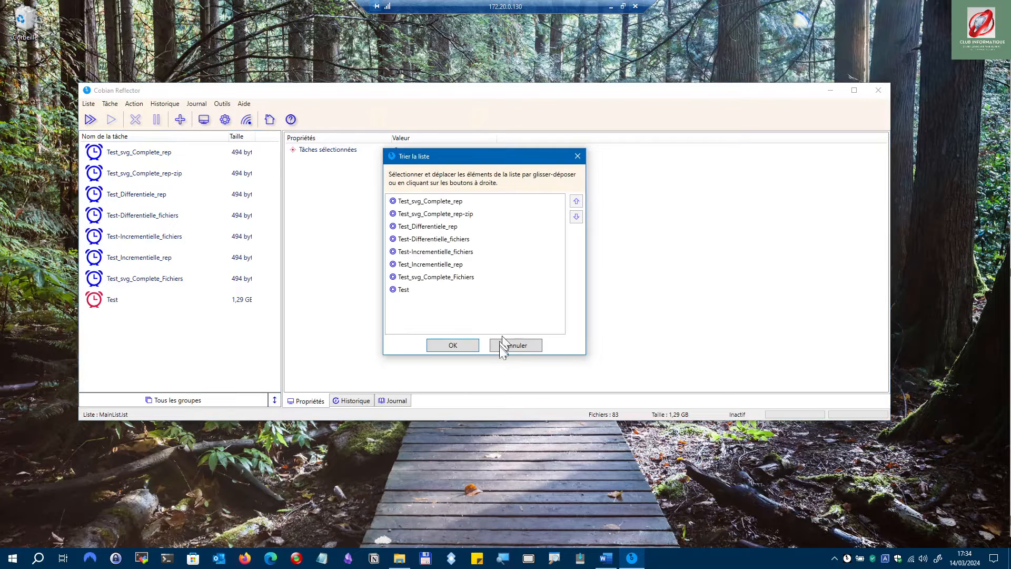
click(512, 346)
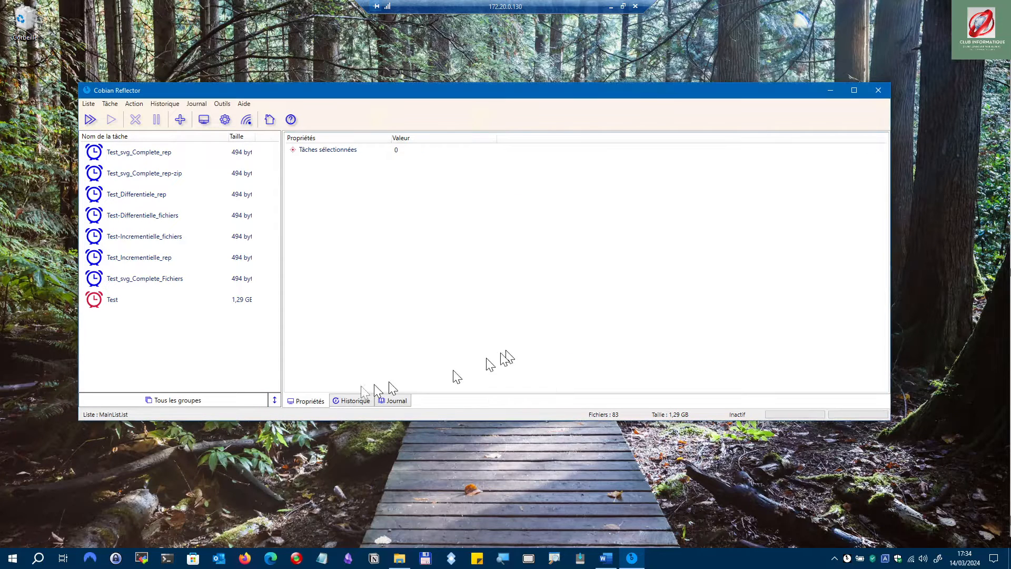
click(163, 400)
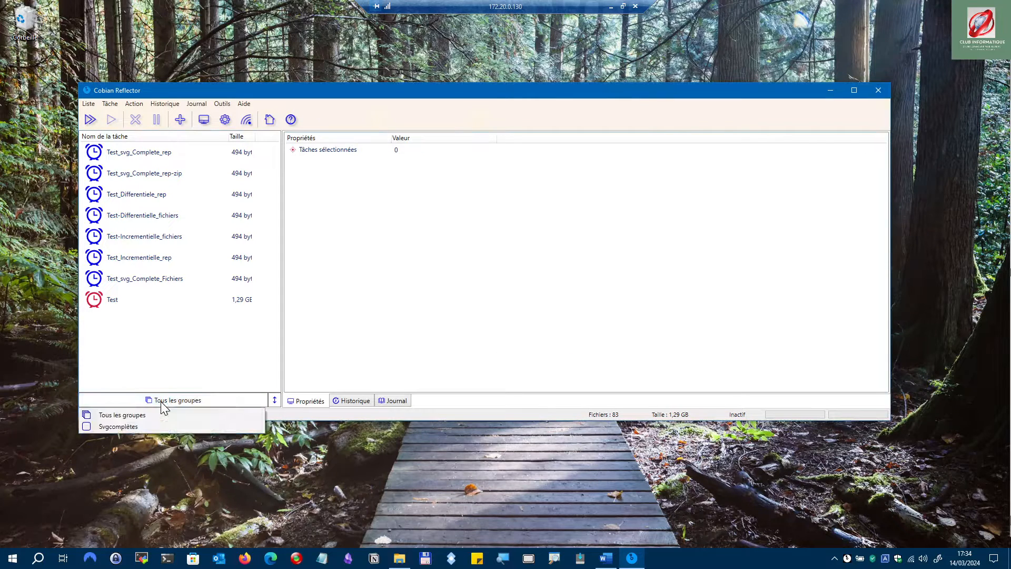
click(114, 427)
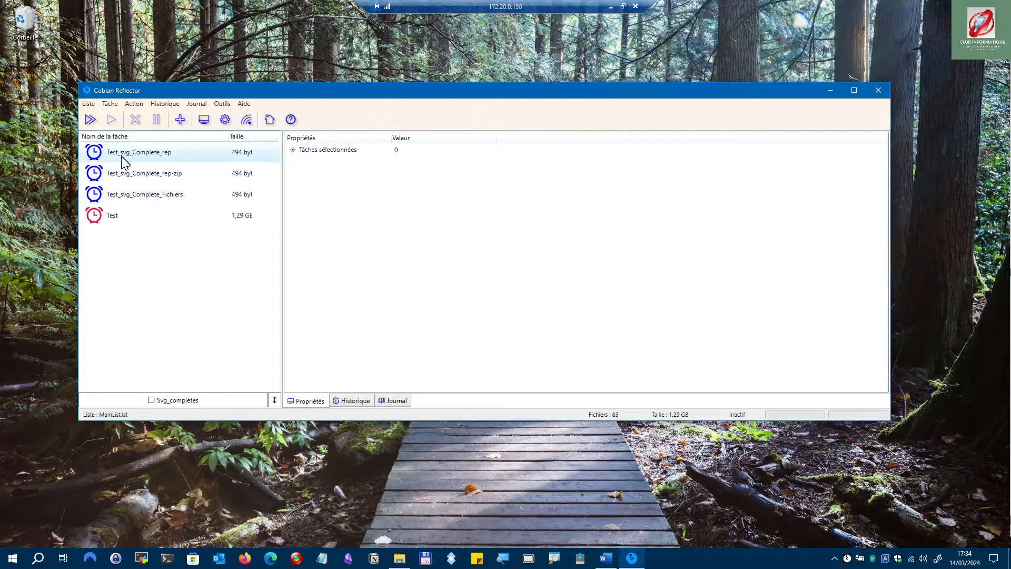
click(177, 400)
click(122, 415)
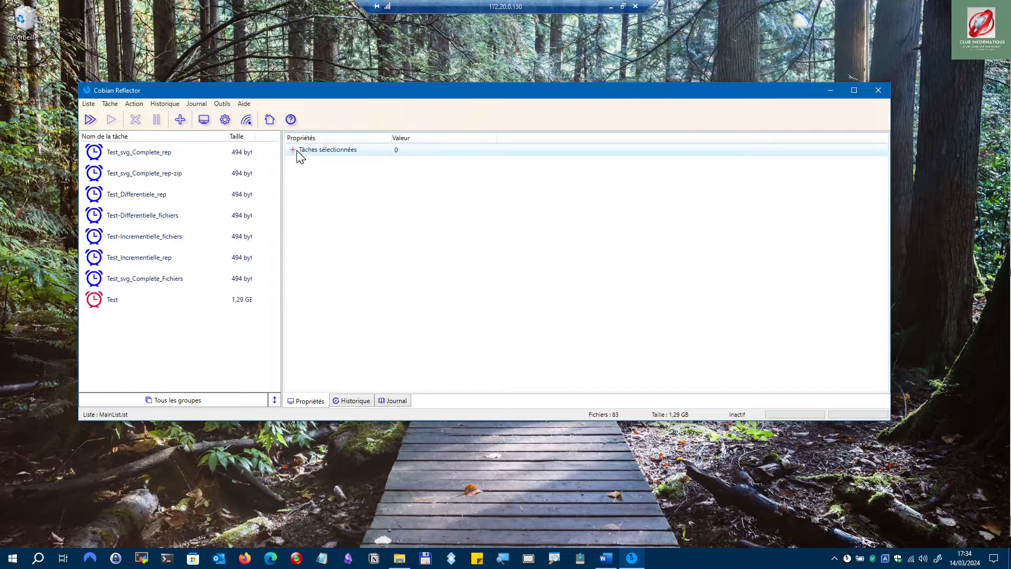
- Start Cobian Reflector - Client distant from Windows, examine the FTP - site connection's settings, and close the client
click(17, 560)
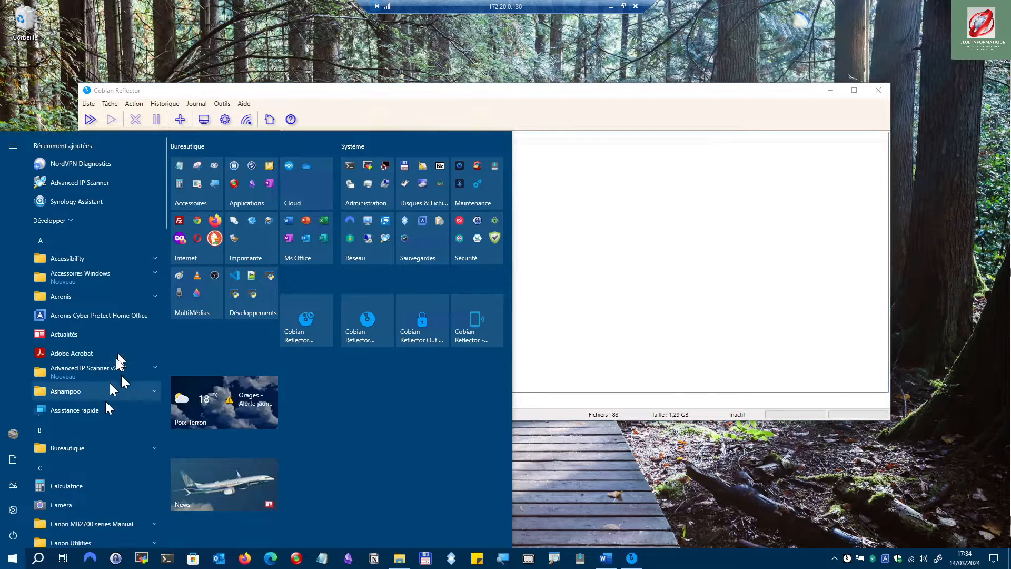
click(76, 223)
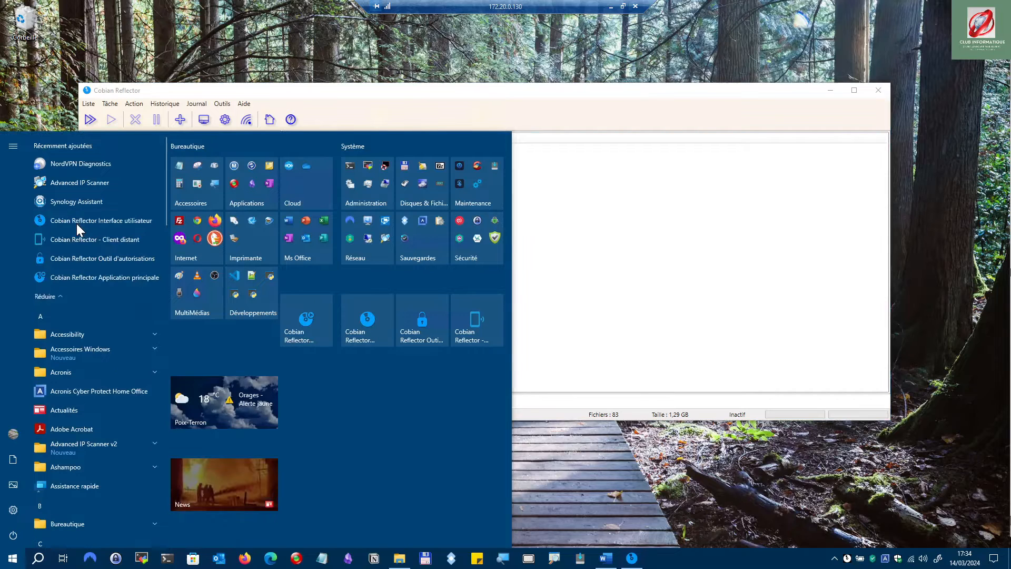
click(100, 240)
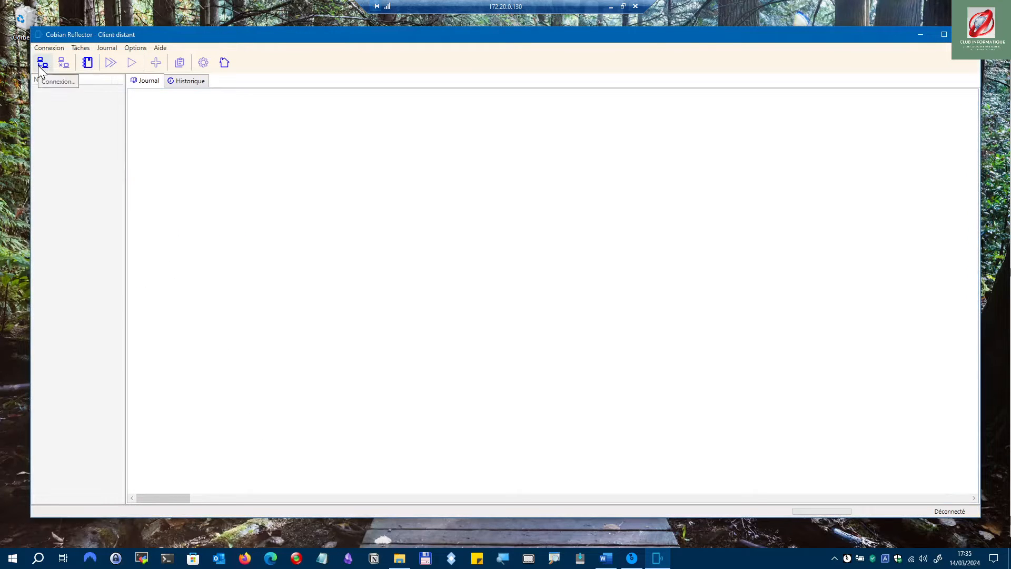
click(48, 49)
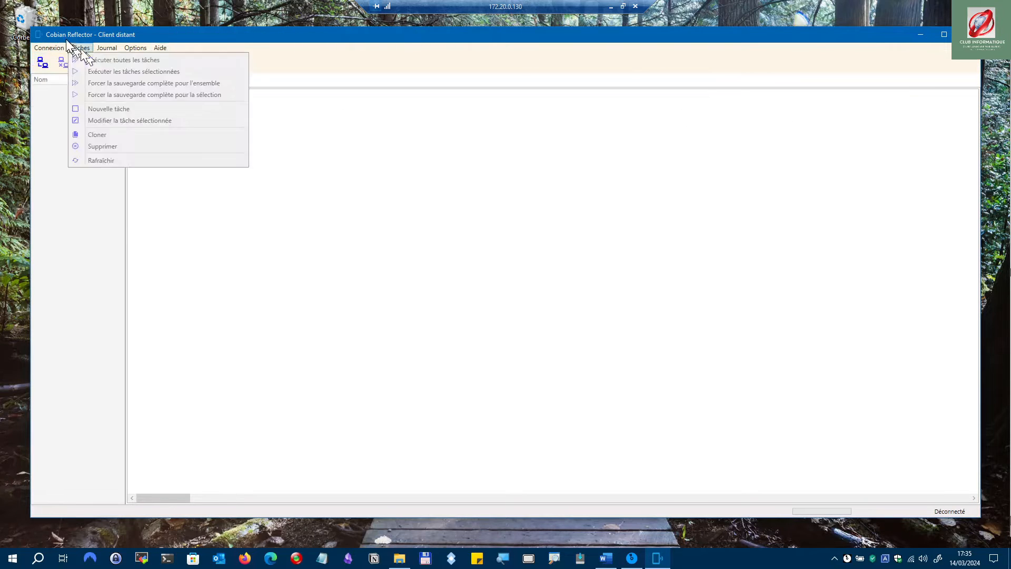
click(59, 60)
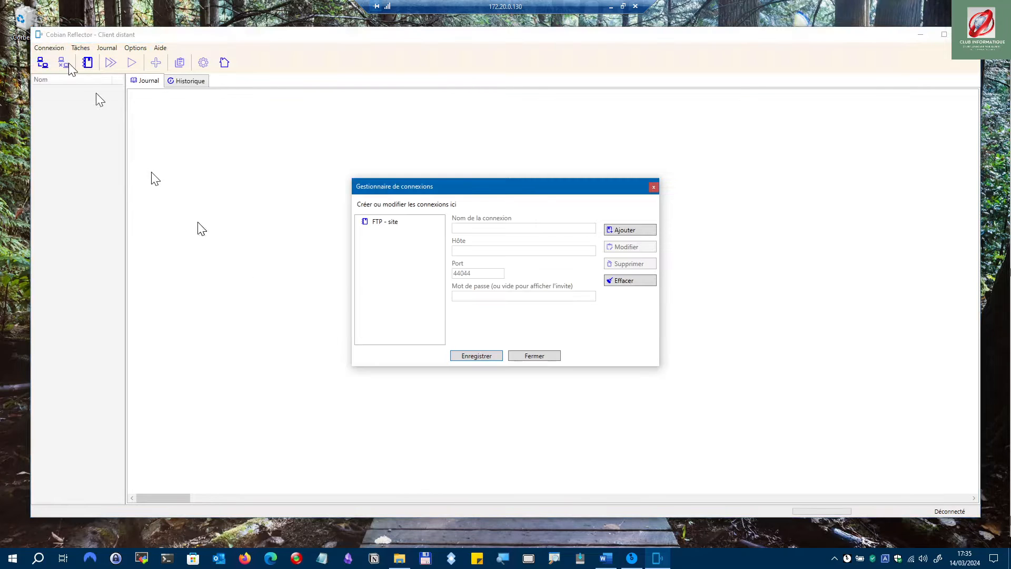
click(391, 232)
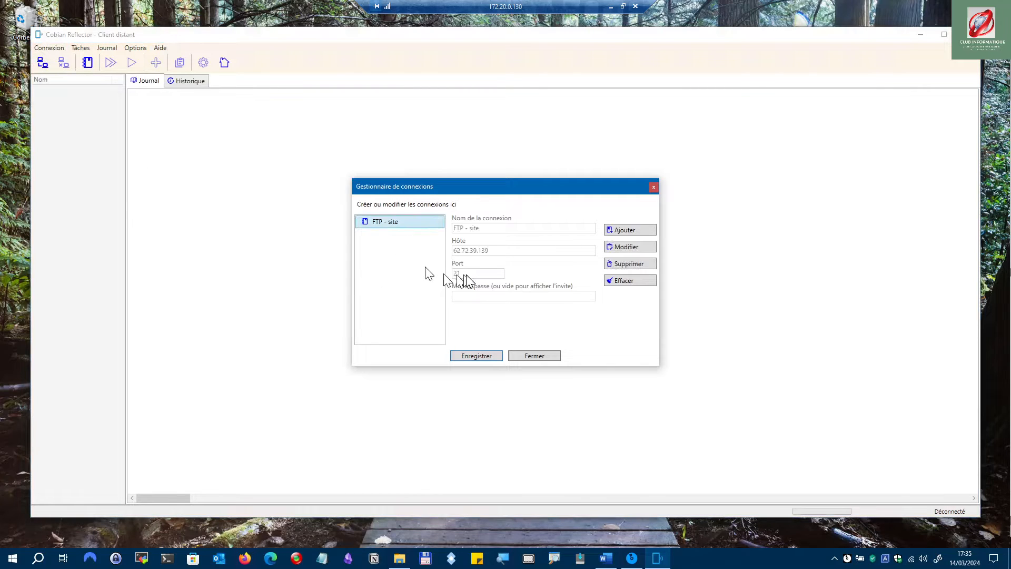
click(533, 357)
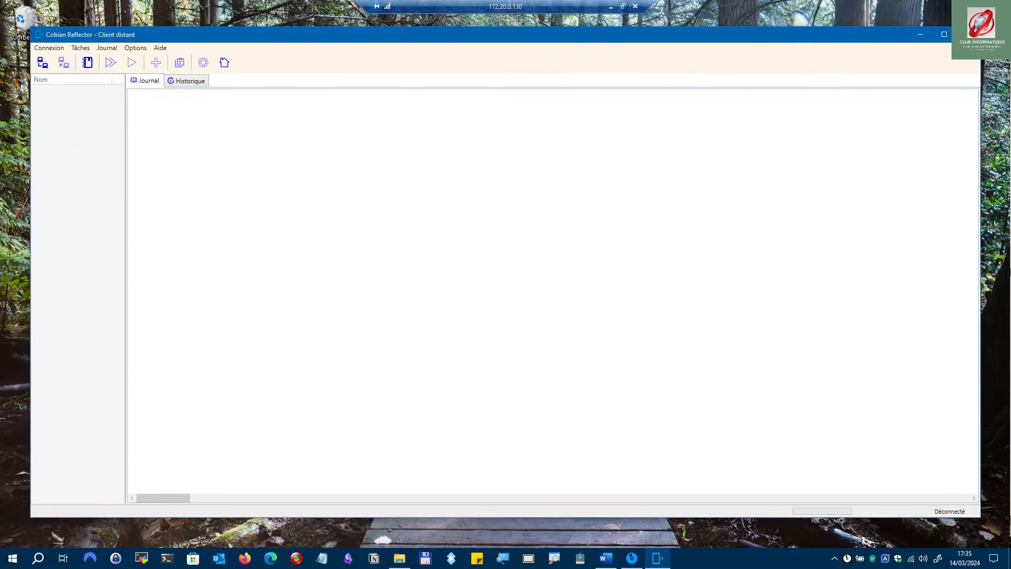
click(968, 34)
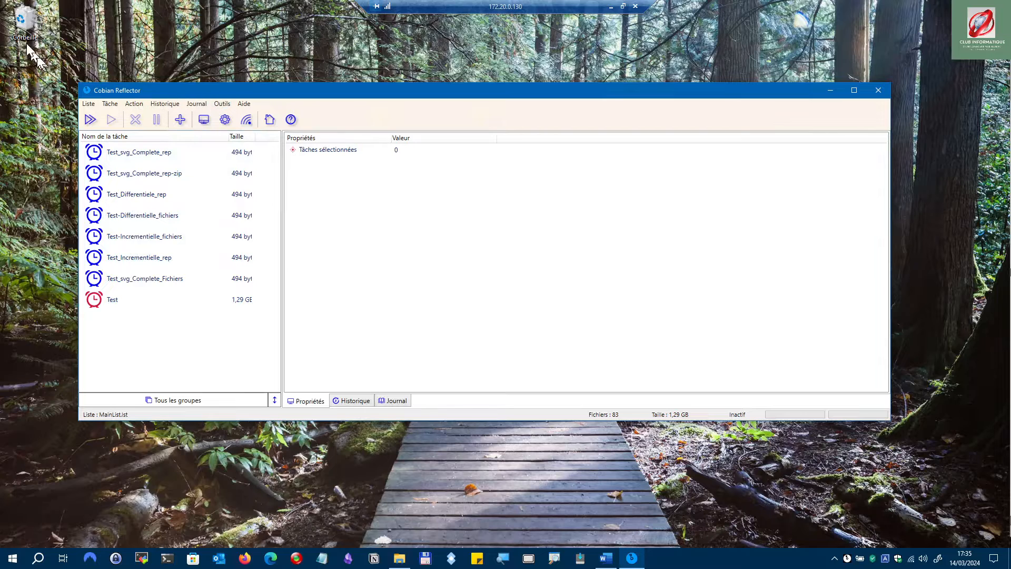
- Open Client distant from within the main Cobian Reflector window and close it again
click(222, 105)
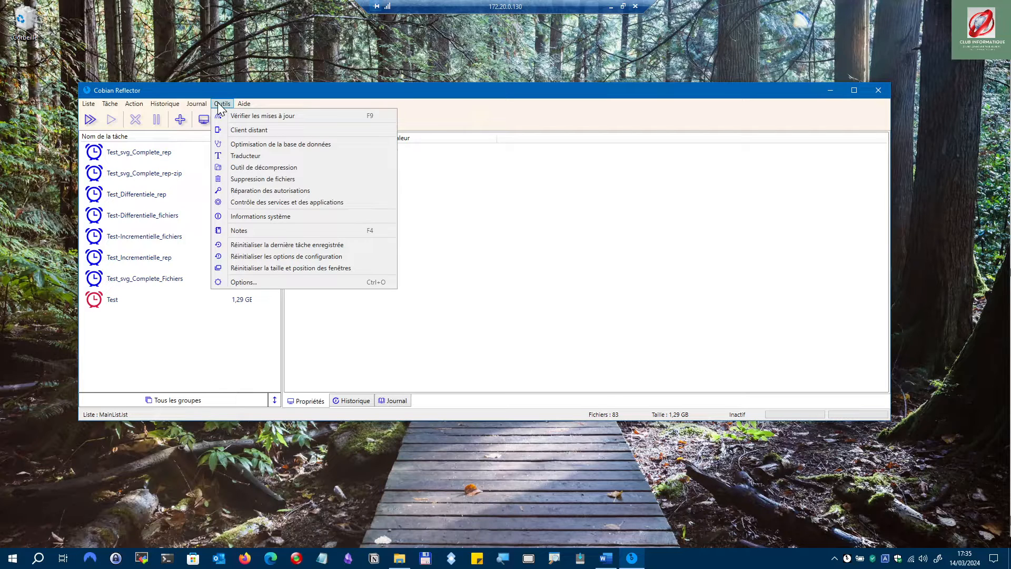
click(240, 131)
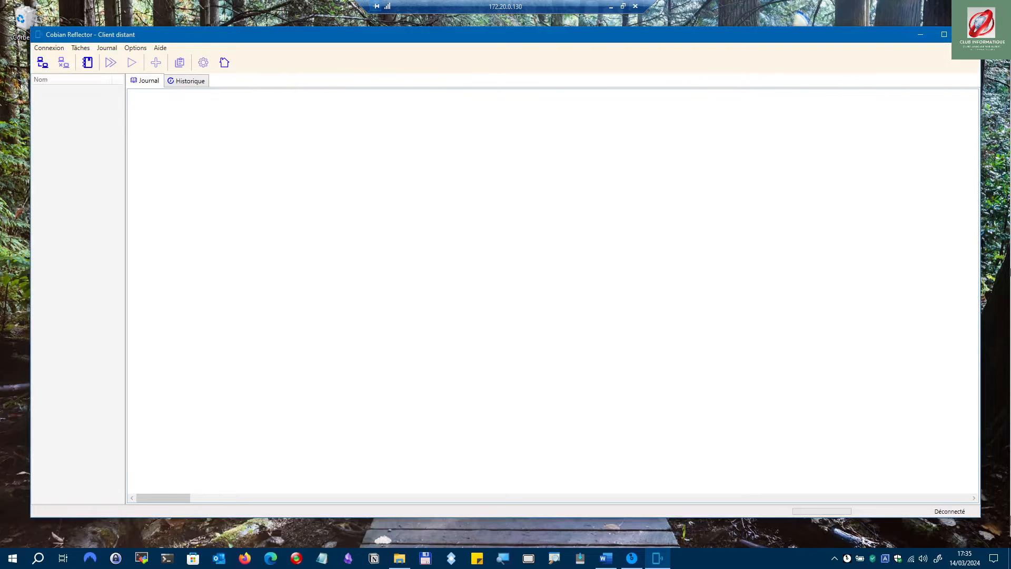
click(968, 35)
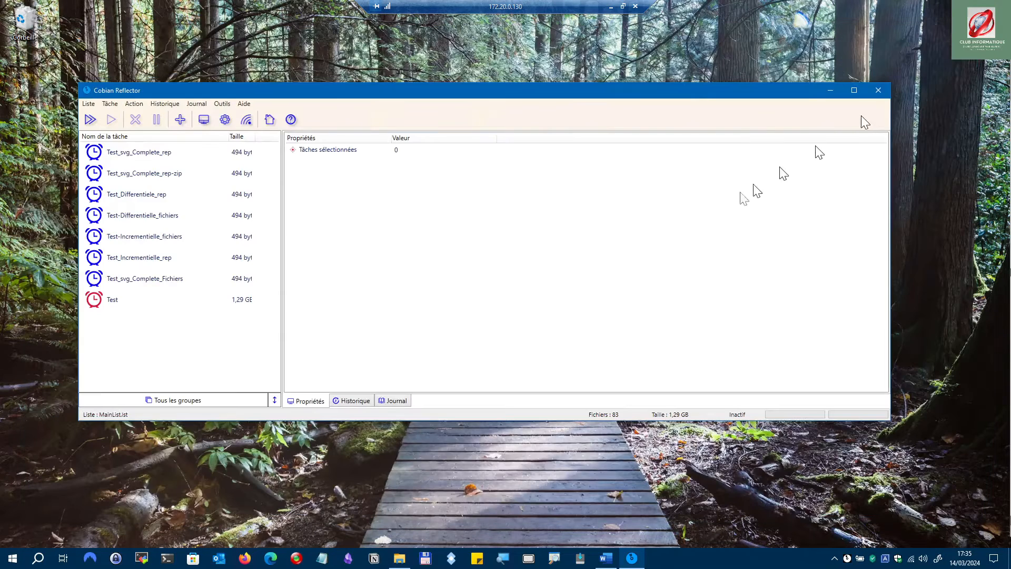
- Launch Cobian Reflector Outil d'autorisations from the recently added Windows programs to view the permission repair tool
click(13, 558)
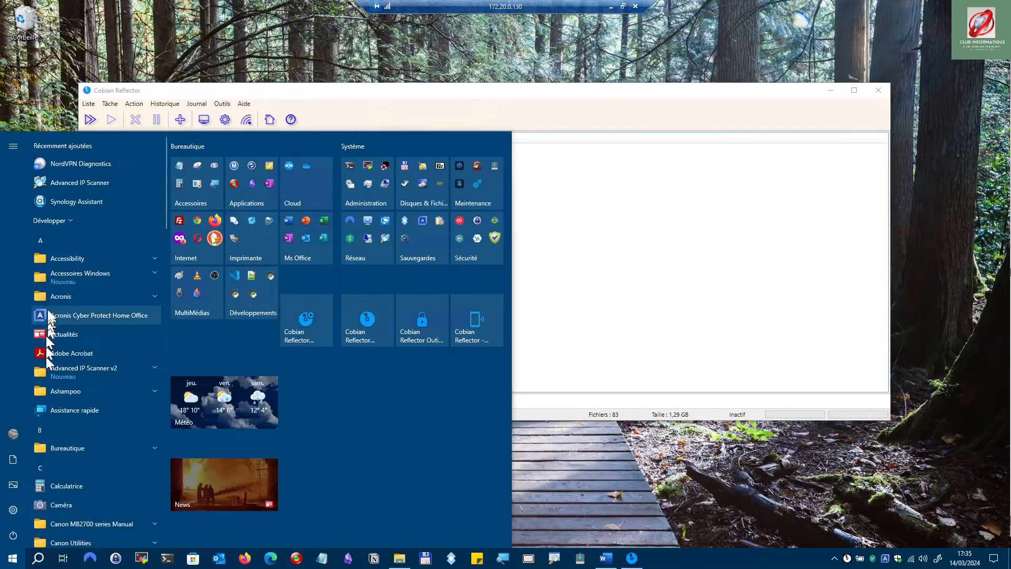
click(67, 217)
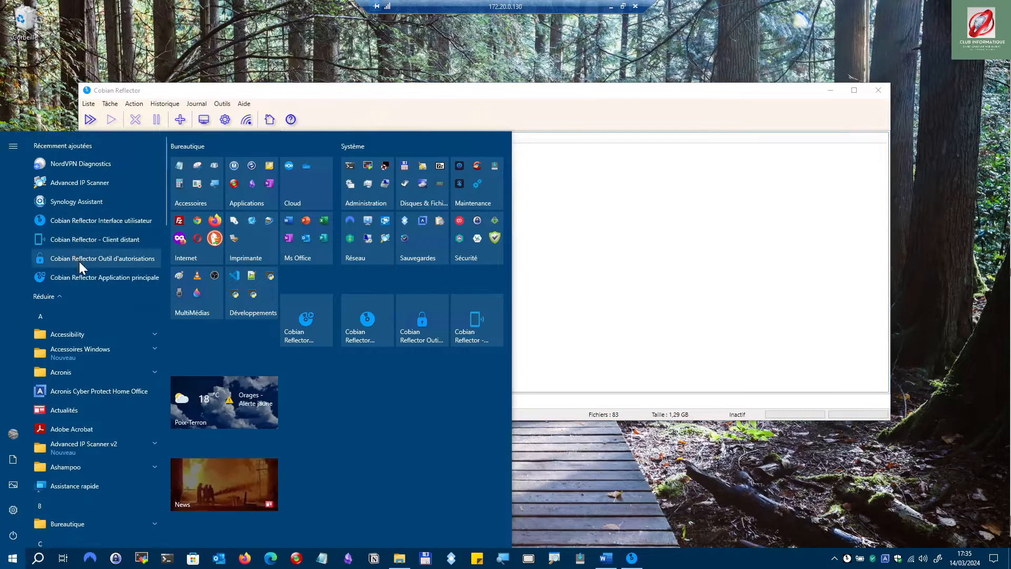
click(120, 263)
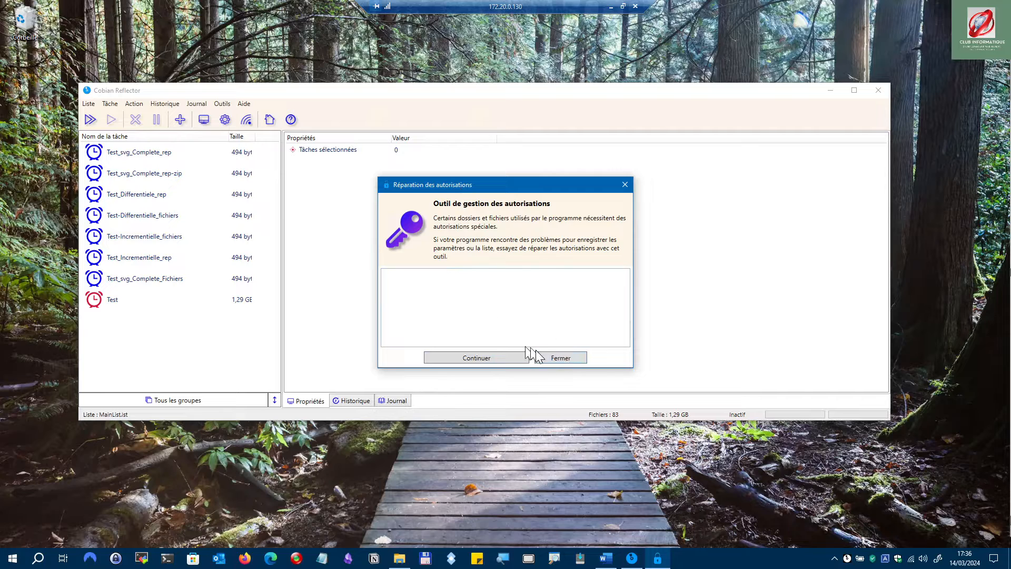
- Close the permission repair tool, try starting Réparation des autorisations from within Cobian Reflector, and decline the administrator elevation request
click(552, 358)
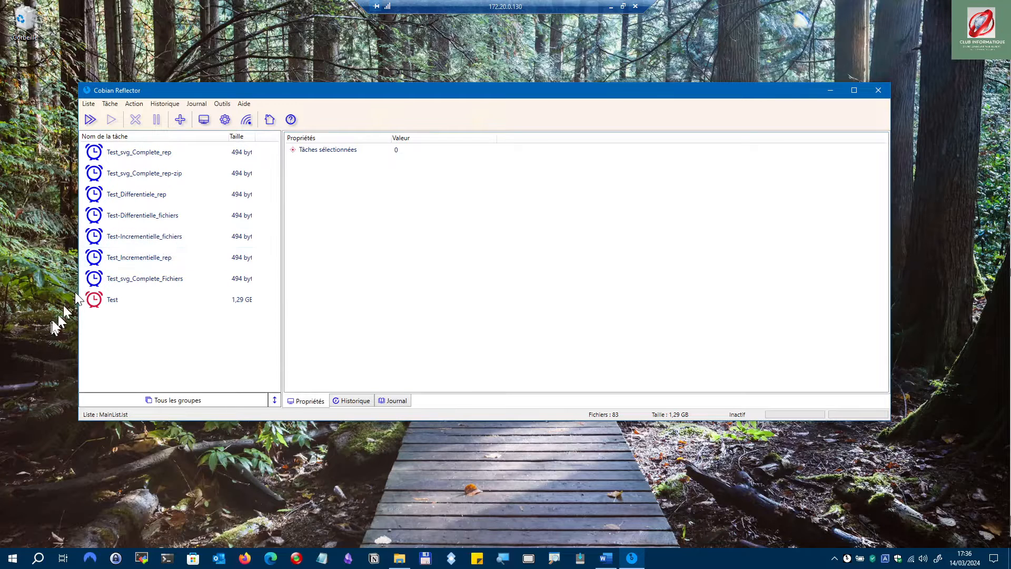
click(222, 105)
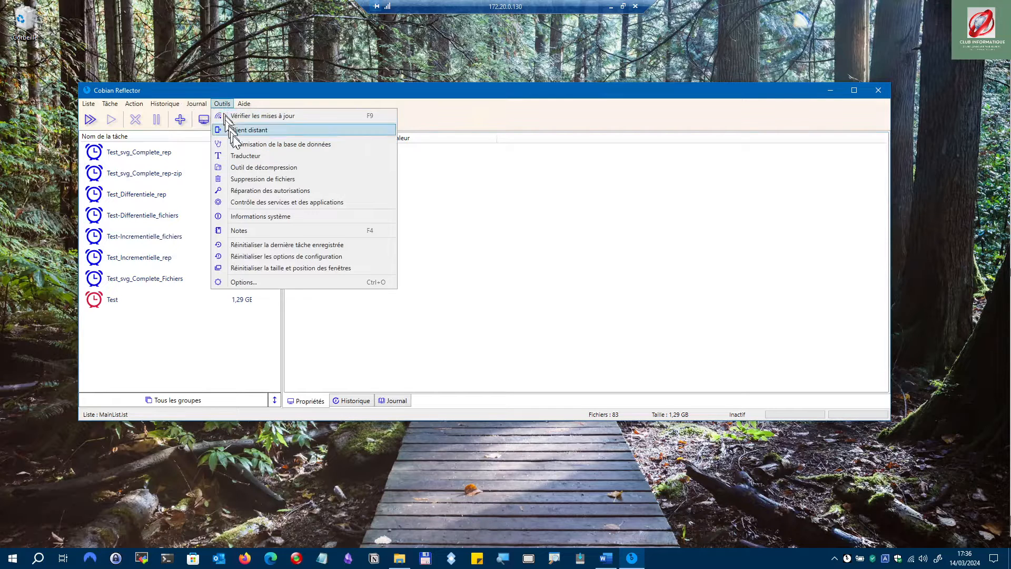
click(249, 191)
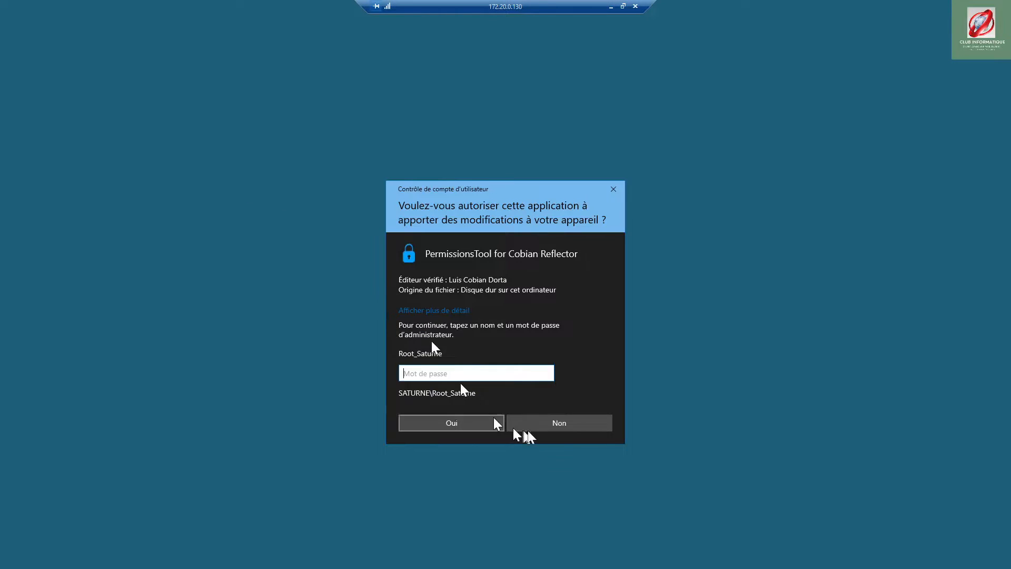
click(556, 422)
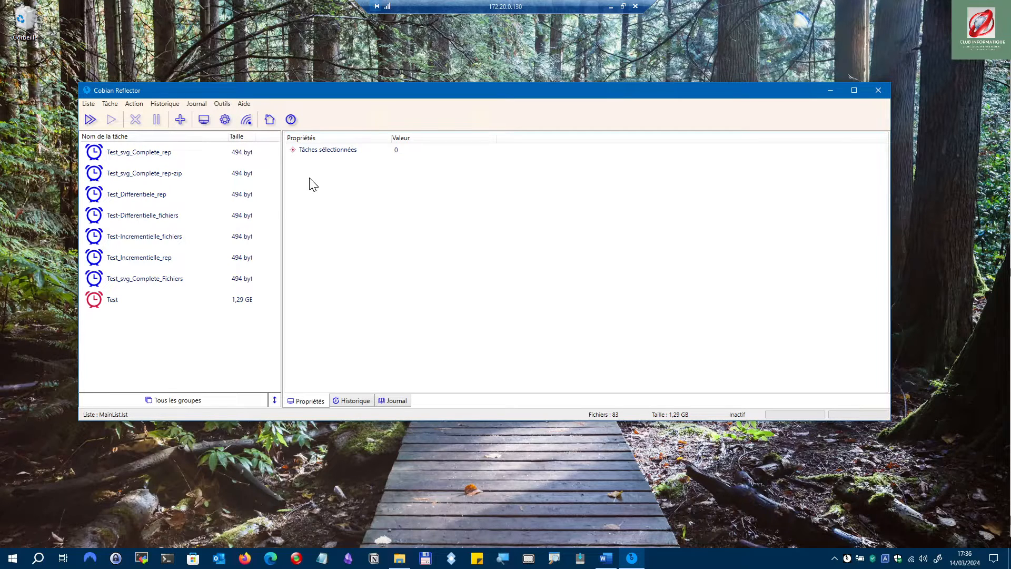
- Open Outil de décompression from within Cobian Reflector, view its options, and close it
click(223, 105)
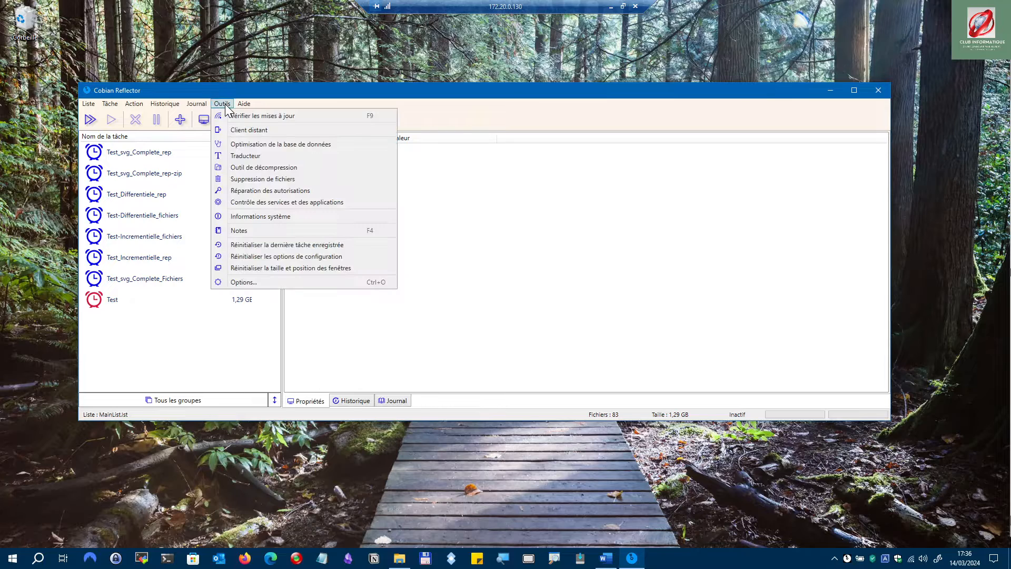
click(245, 168)
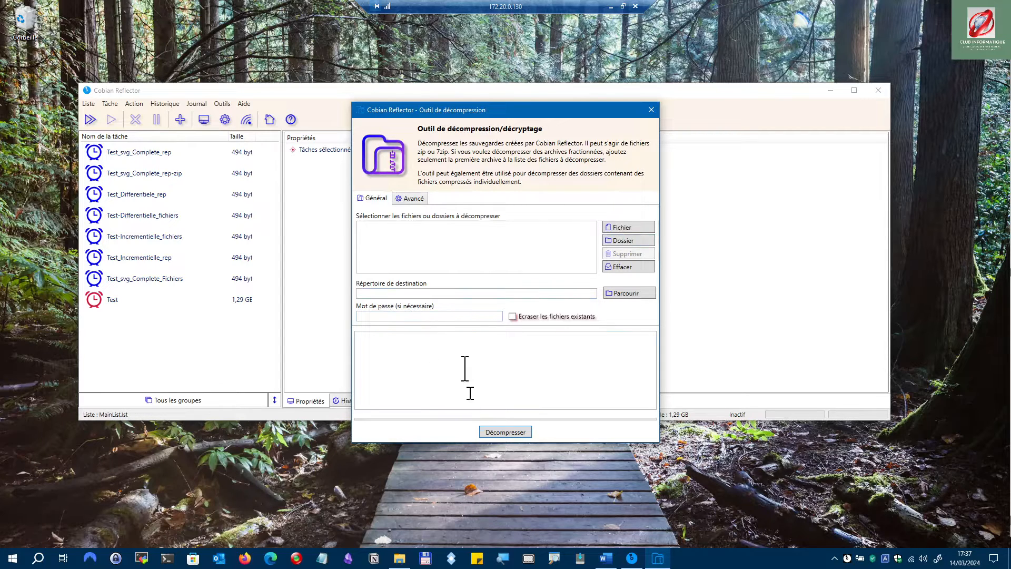
click(651, 111)
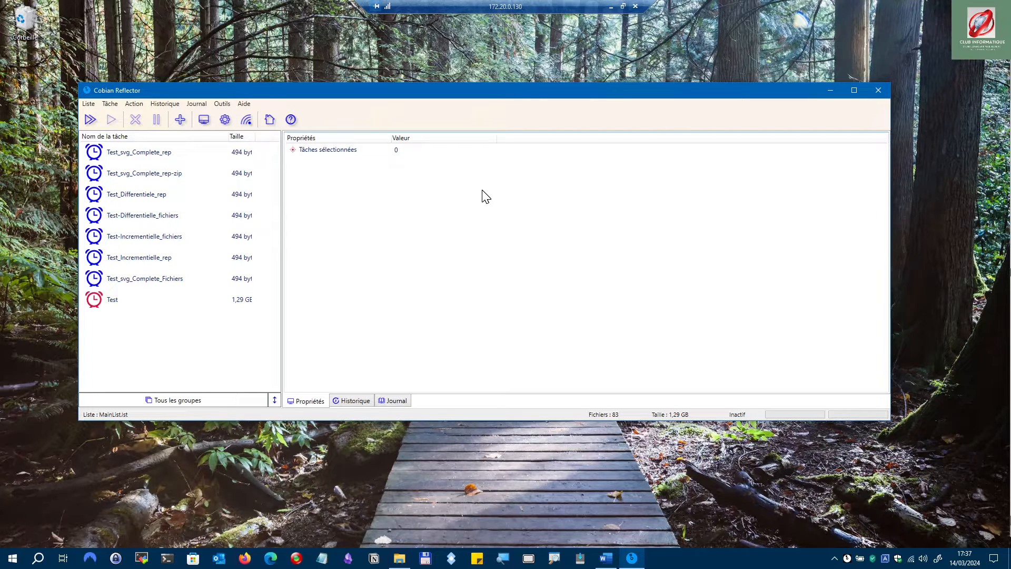
- Review the available list, task, action, history, log, tools and help commands, and choose the Tutoriel help entry
click(83, 105)
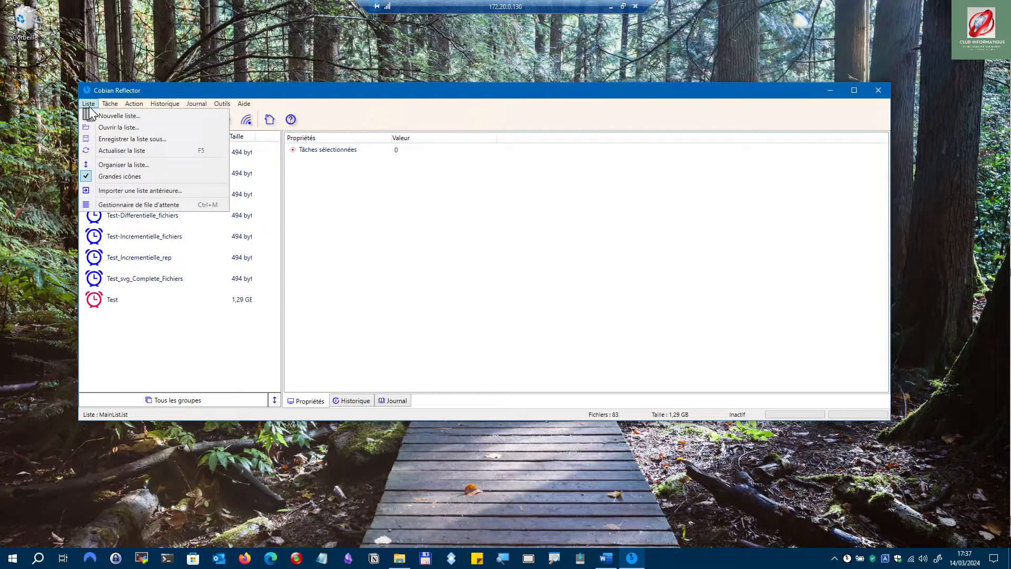
mouse_move(104, 104)
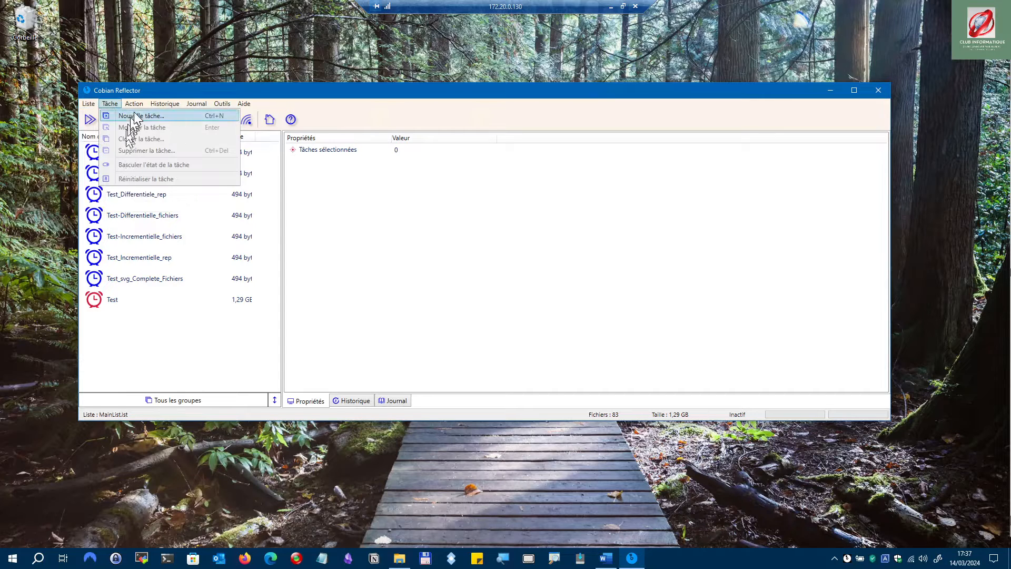
mouse_move(136, 108)
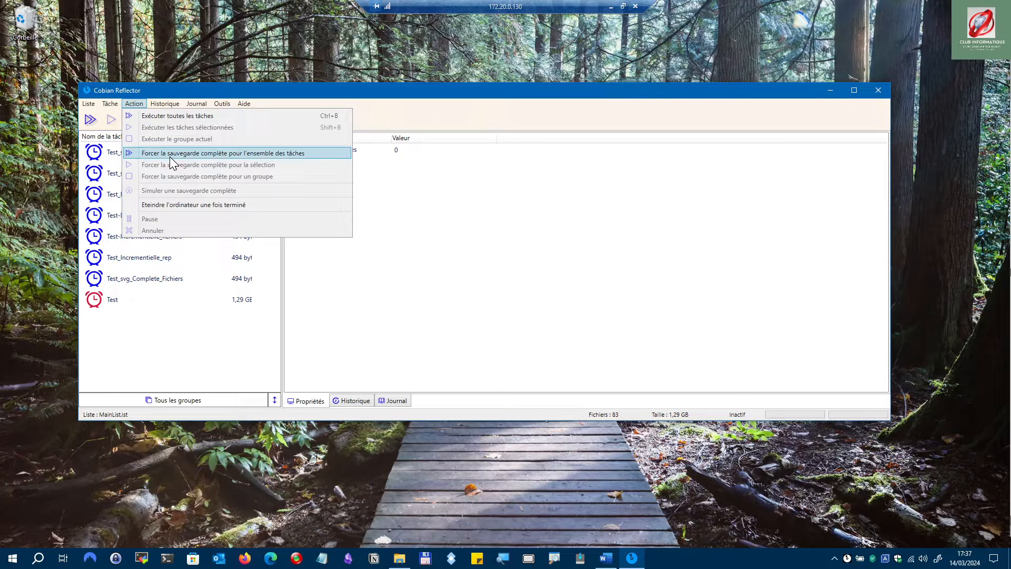
click(358, 89)
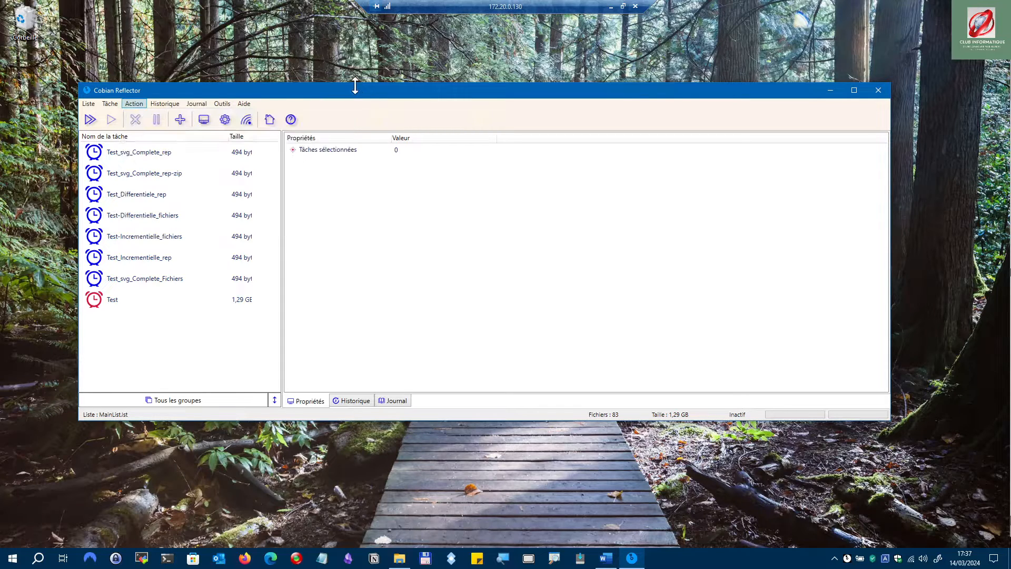
click(162, 104)
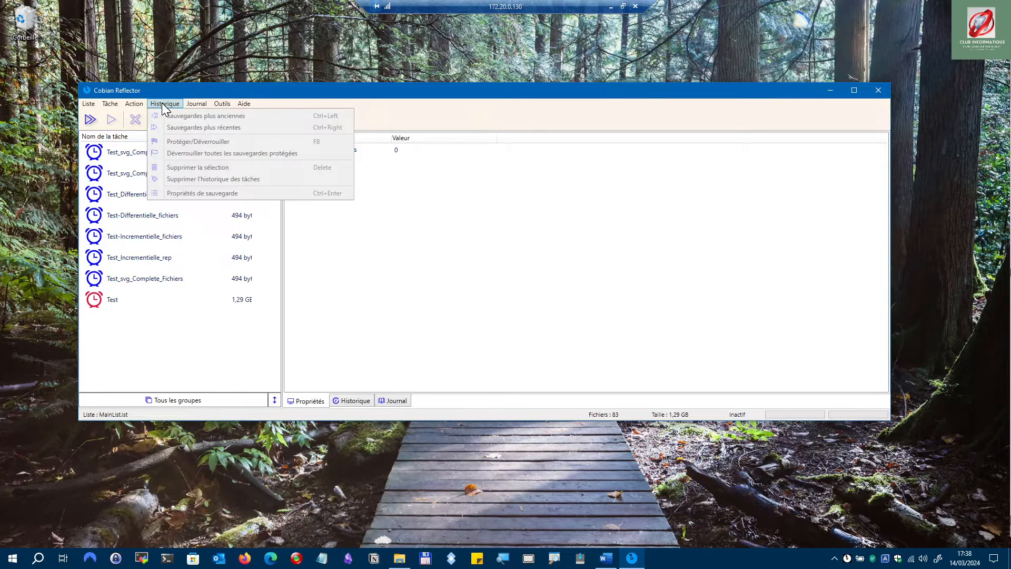
click(162, 104)
click(194, 105)
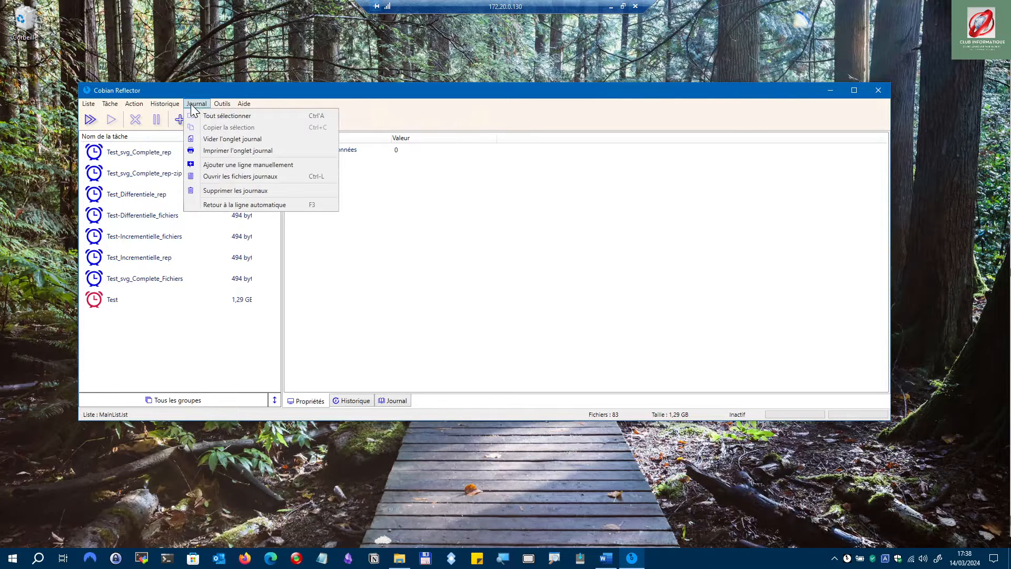
click(218, 105)
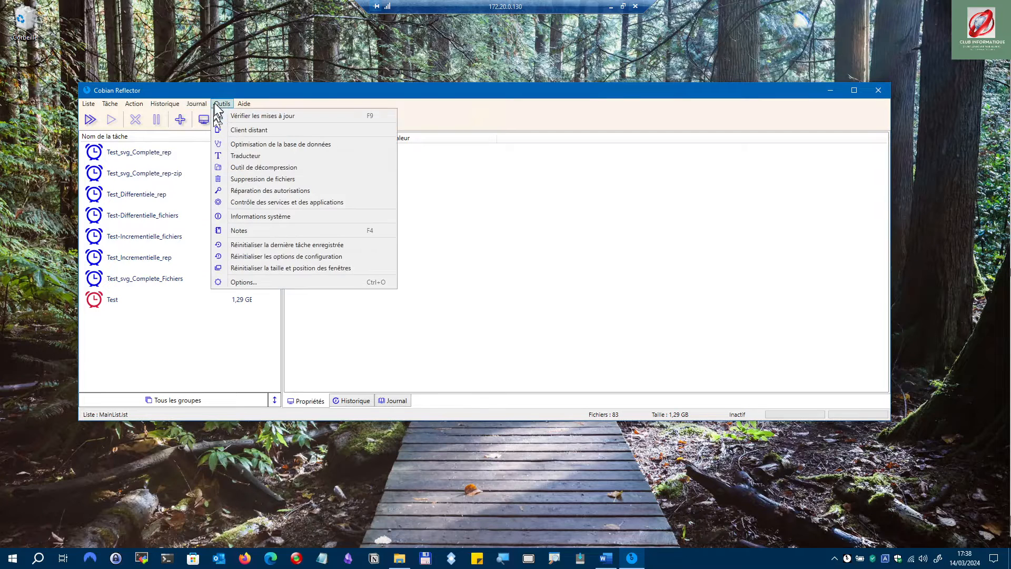
click(245, 105)
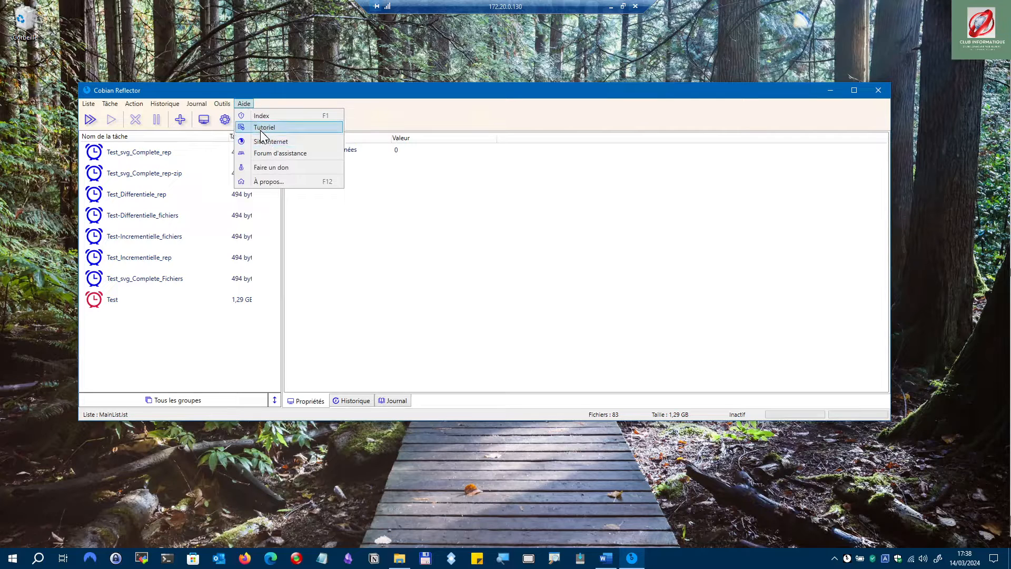
click(260, 127)
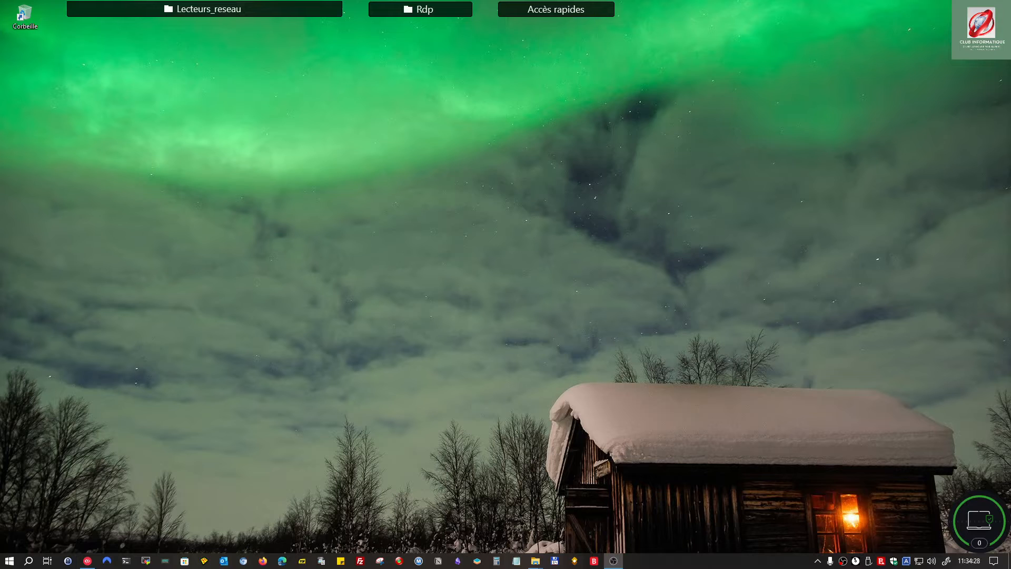
- Switch to the File Explorer window showing D:\_A_sauvegarder_test and preview the Fichier 1.txt file
key(alt+Tab)
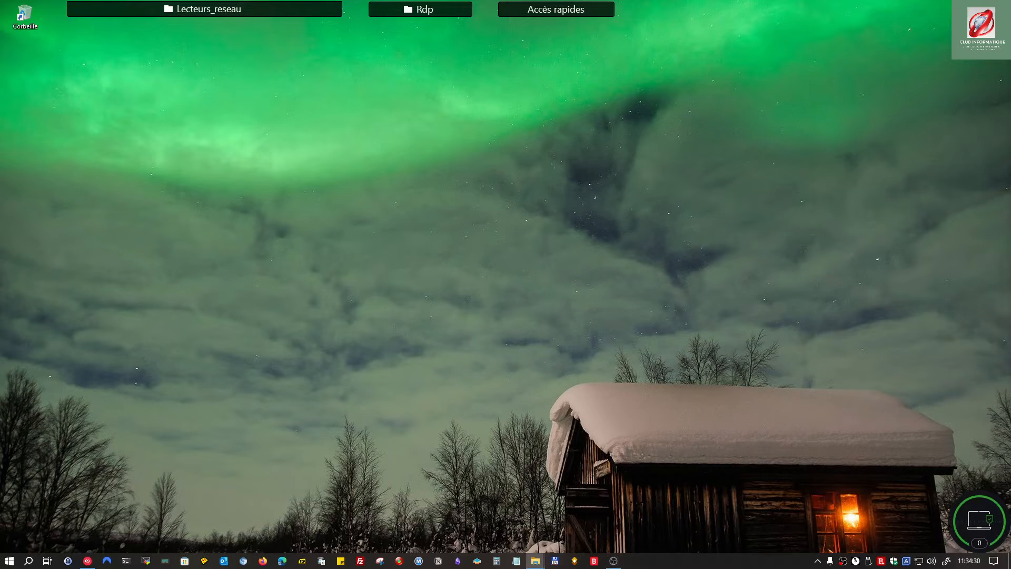
drag(1010, 132, 363, 62)
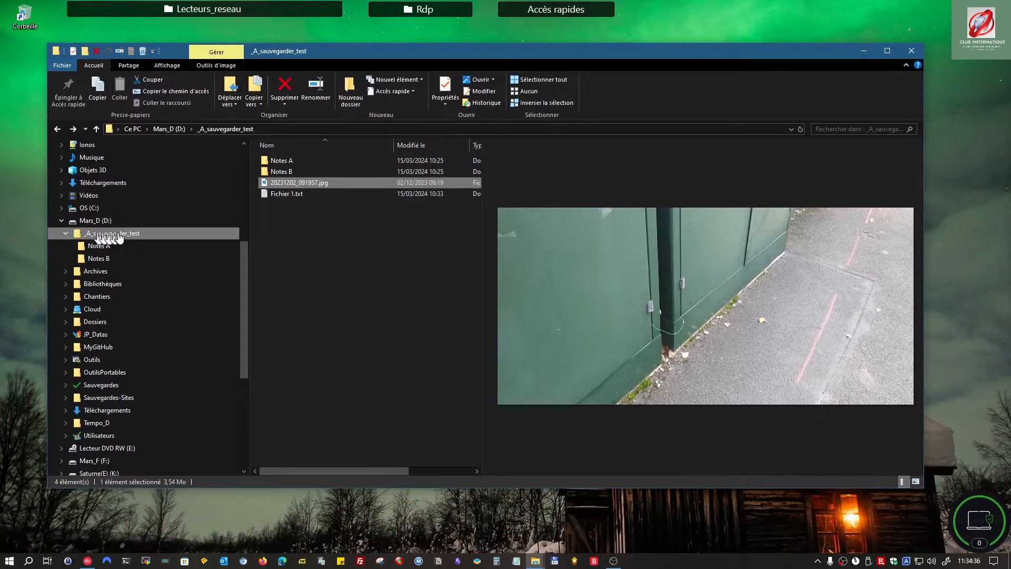
click(280, 160)
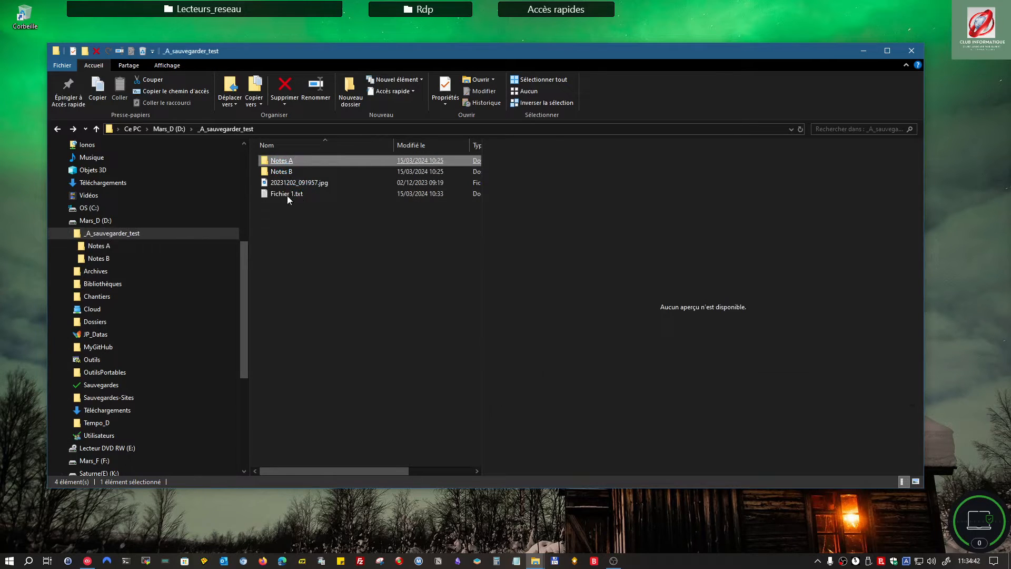
click(286, 195)
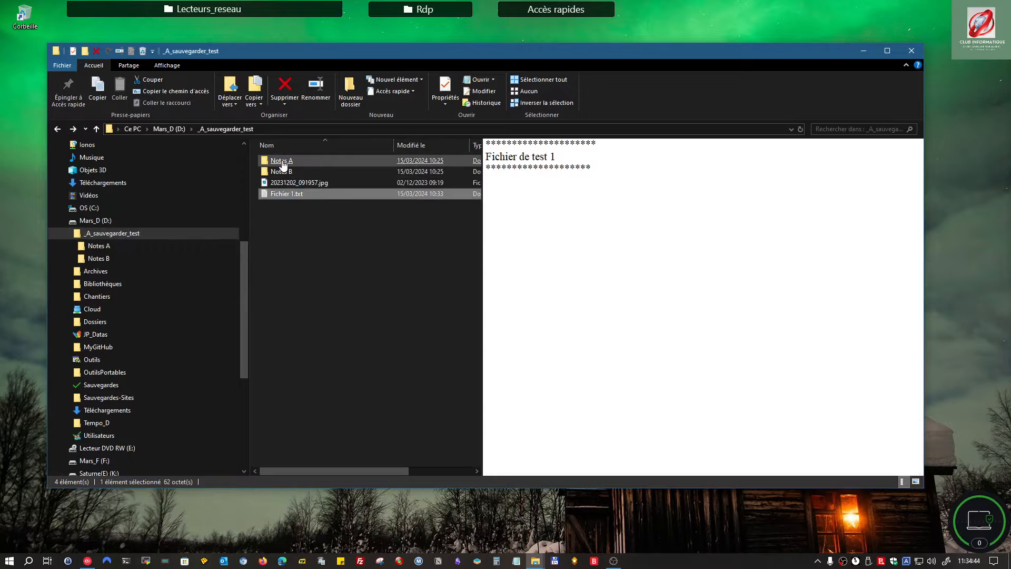
- Open Fichier A1.txt in the Notes A subfolder, view the Notes B subfolder, and return to _A_sauvegarder_test
click(281, 161)
double_click(281, 161)
click(282, 161)
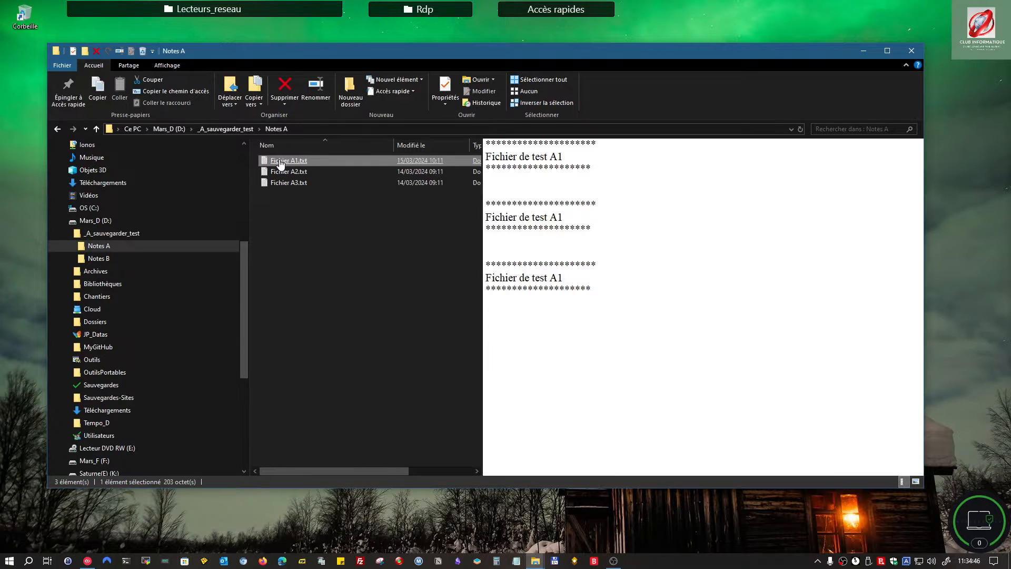
double_click(285, 163)
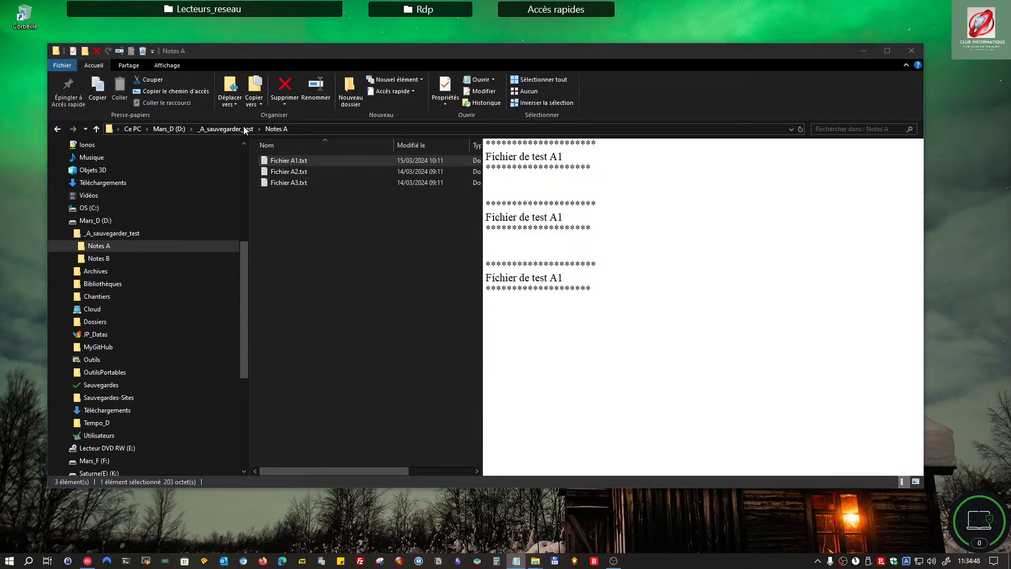
click(243, 127)
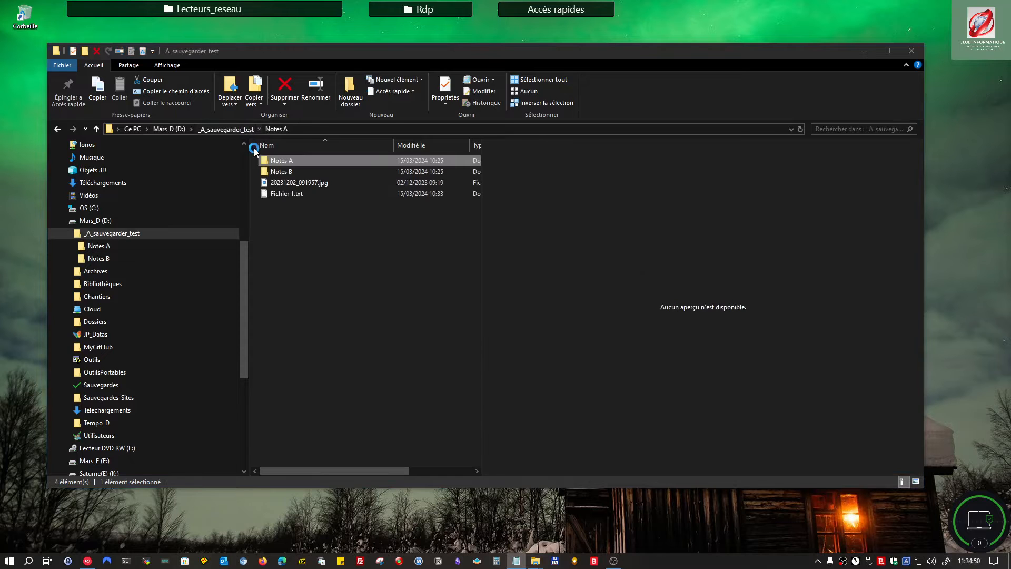
double_click(283, 172)
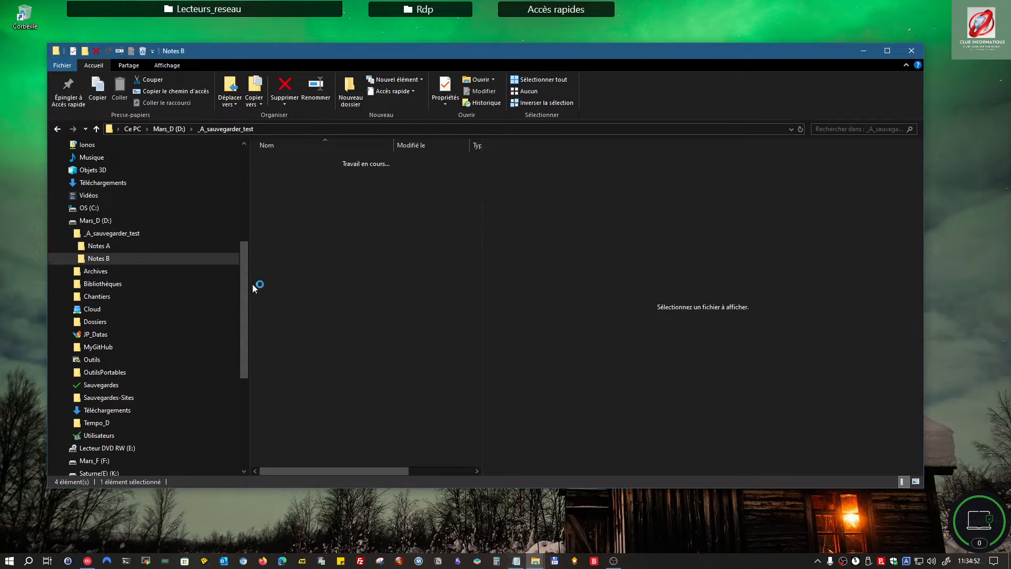
click(222, 128)
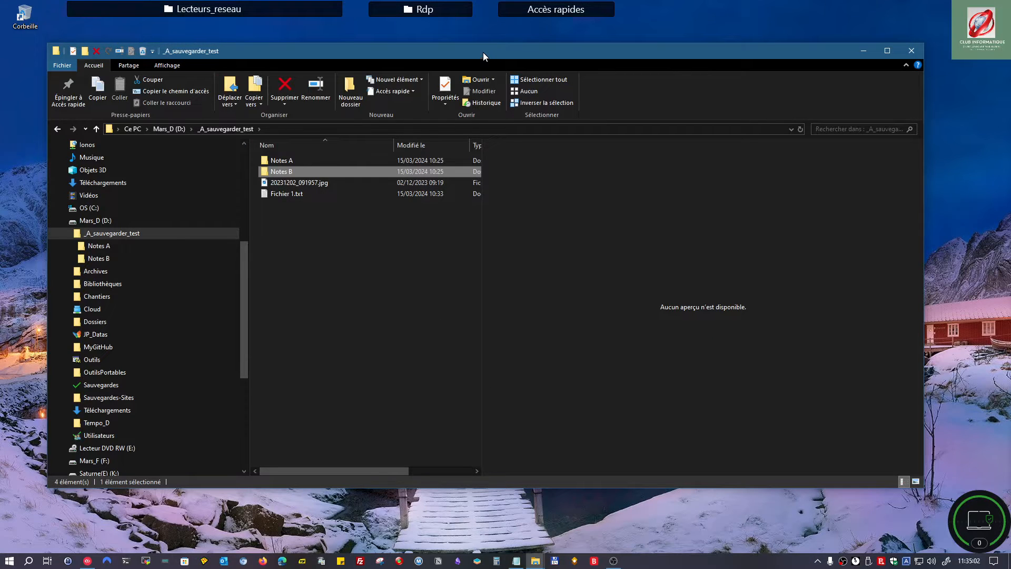
drag(483, 52, 481, 50)
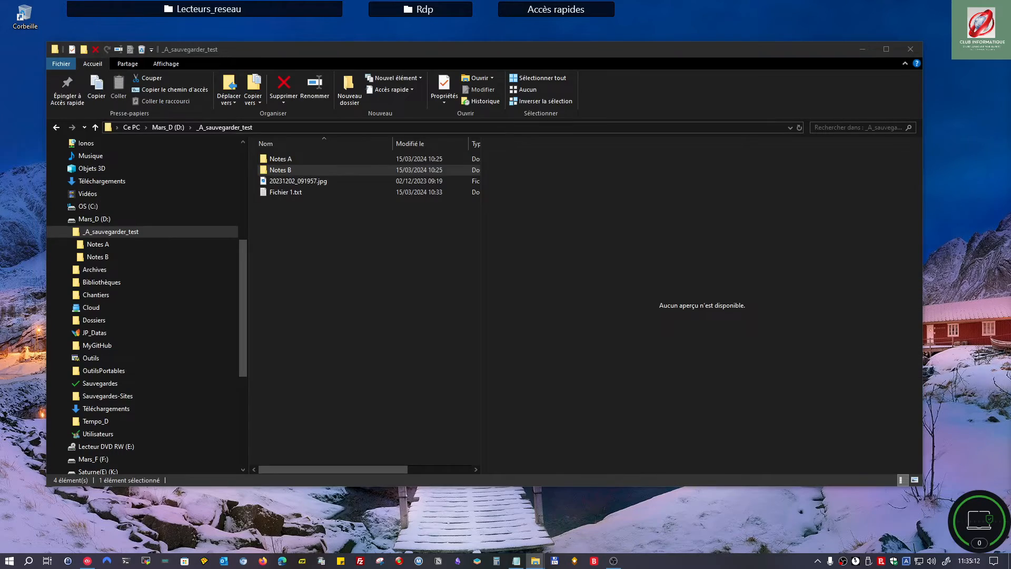
- Examine the backup destination subfolders in K:\_SVG Cobian reflector, and move both File Explorer windows off this screen
drag(1010, 88, 488, 58)
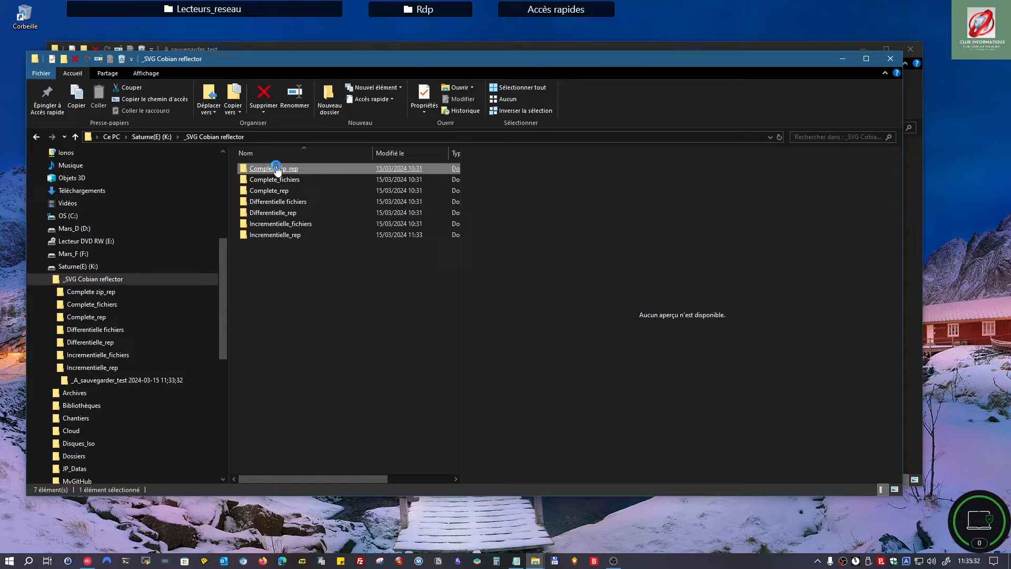
click(226, 140)
click(274, 179)
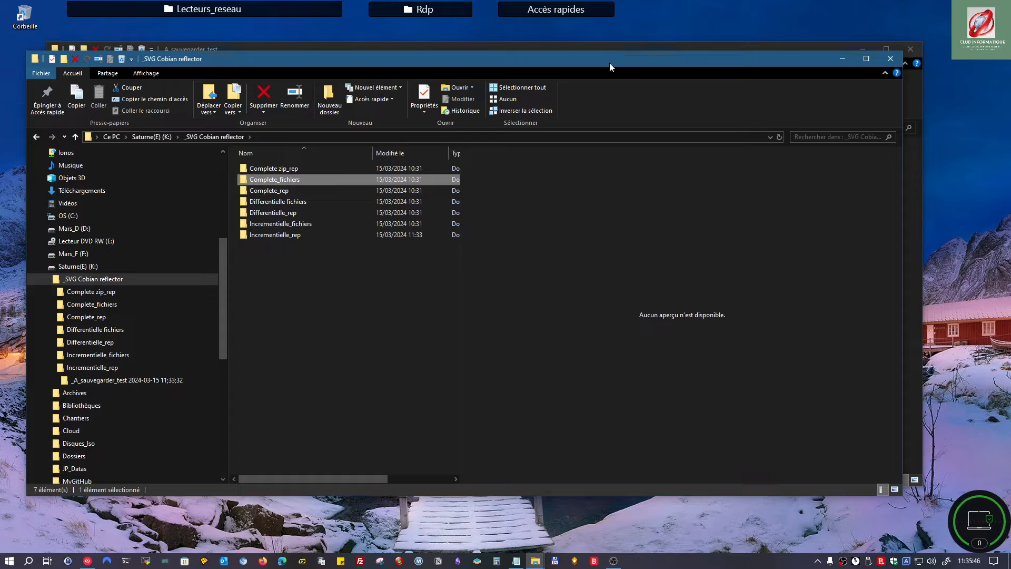
drag(610, 63, 1010, 126)
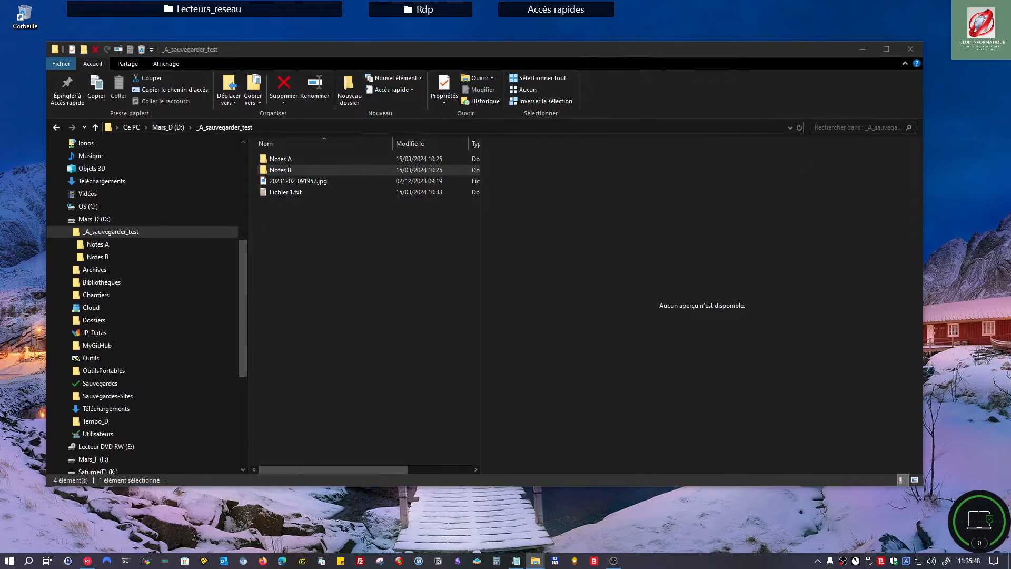
drag(678, 50, 1010, 98)
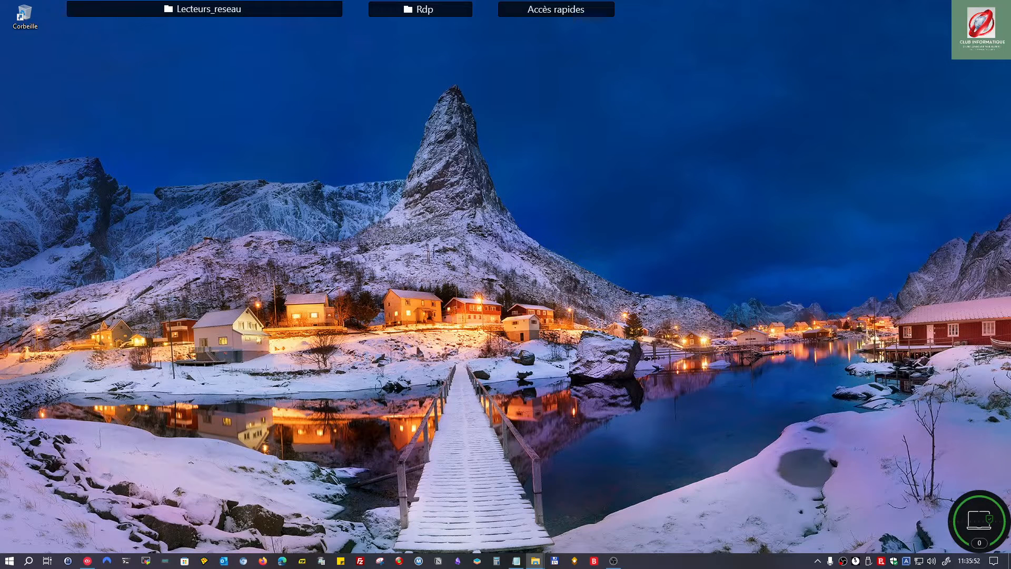
- Open Cobian Reflector and edit the Incrémentielle_rep task, viewing its general settings and its source and destination files
right_click(856, 561)
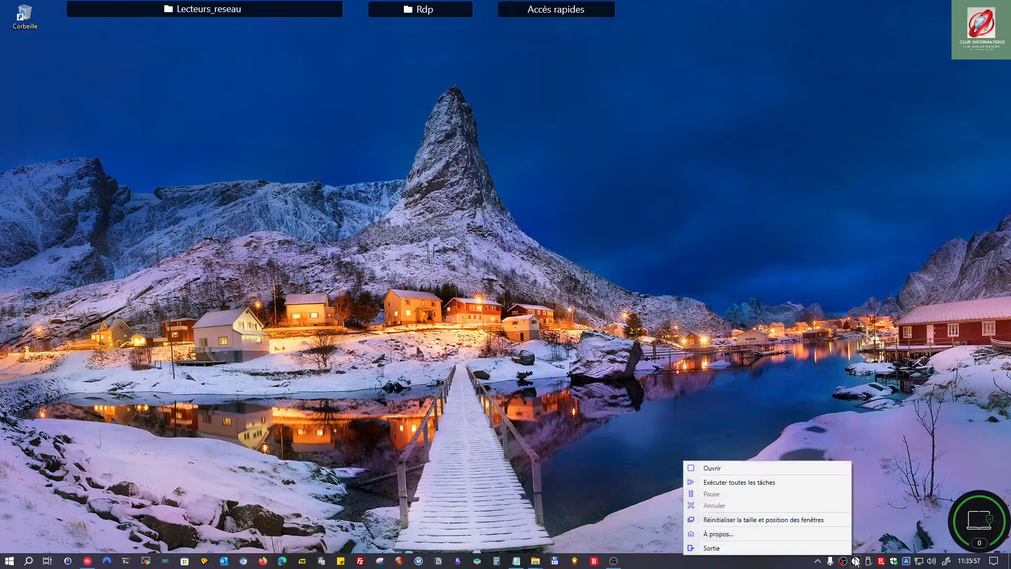
click(722, 468)
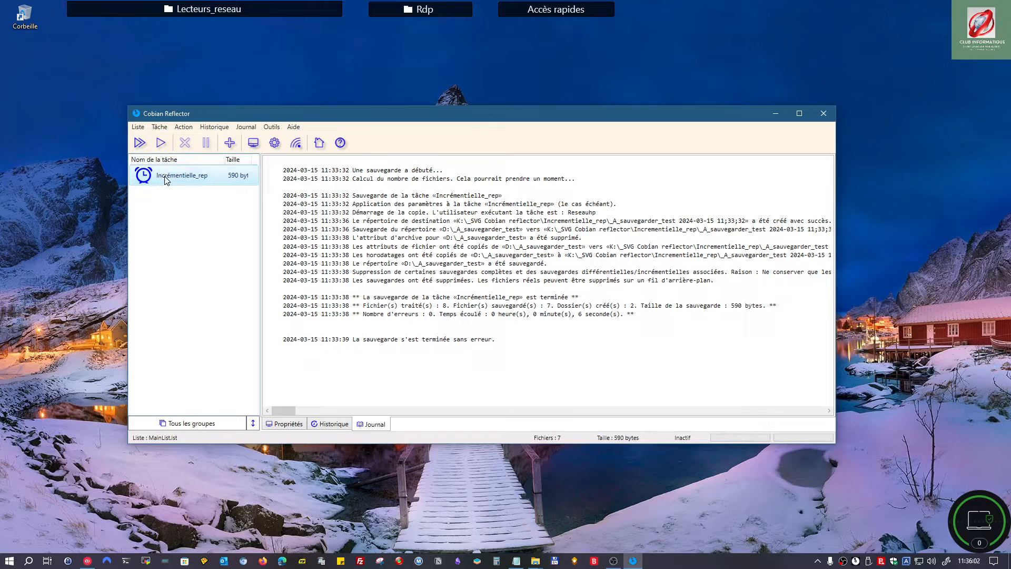
right_click(192, 179)
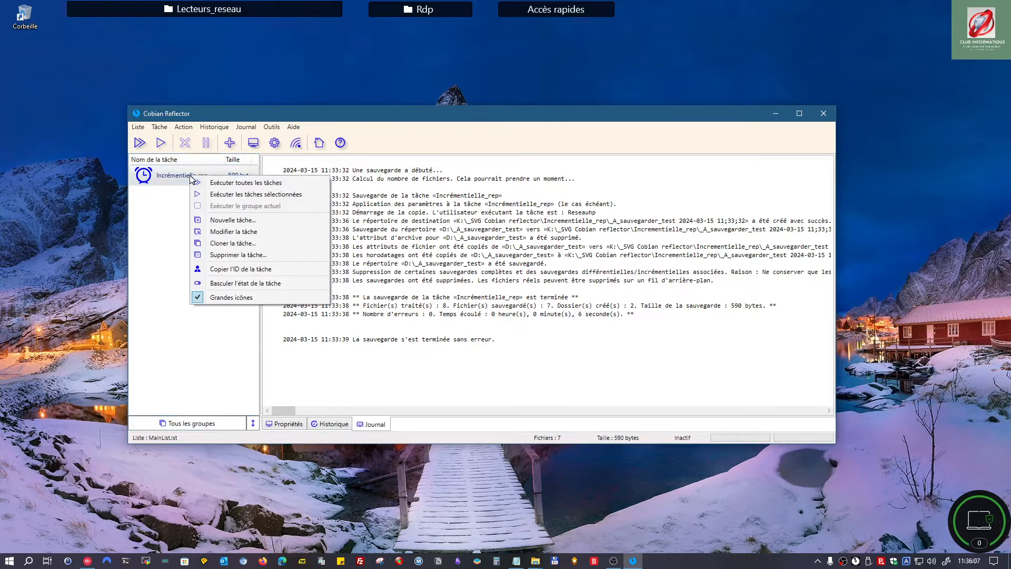
click(218, 234)
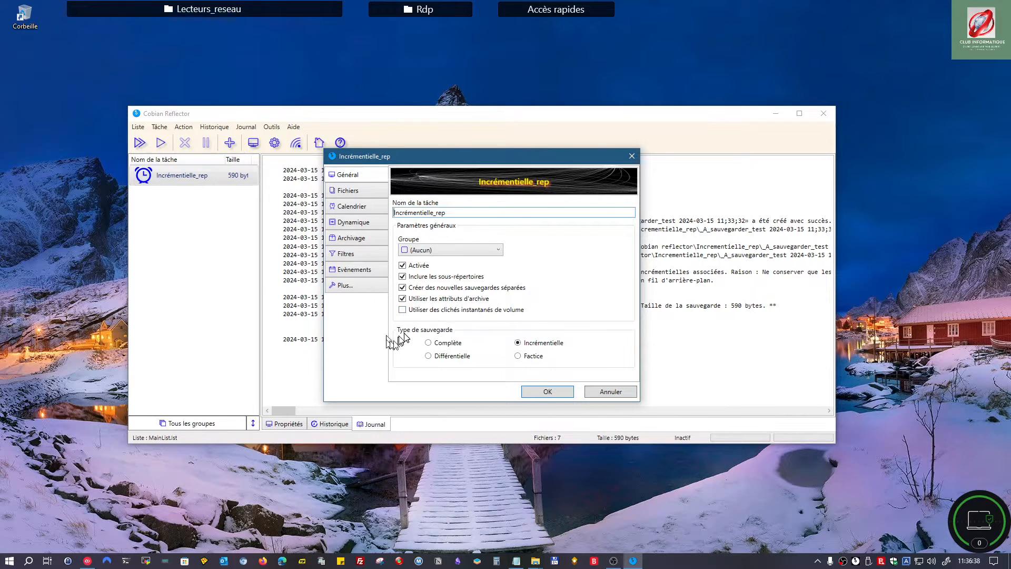
click(348, 190)
click(436, 192)
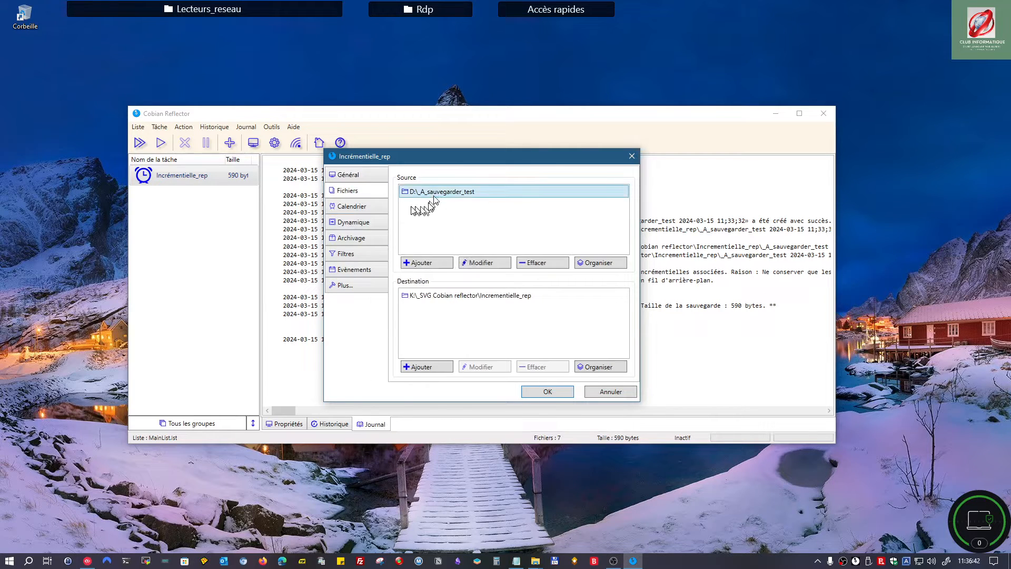
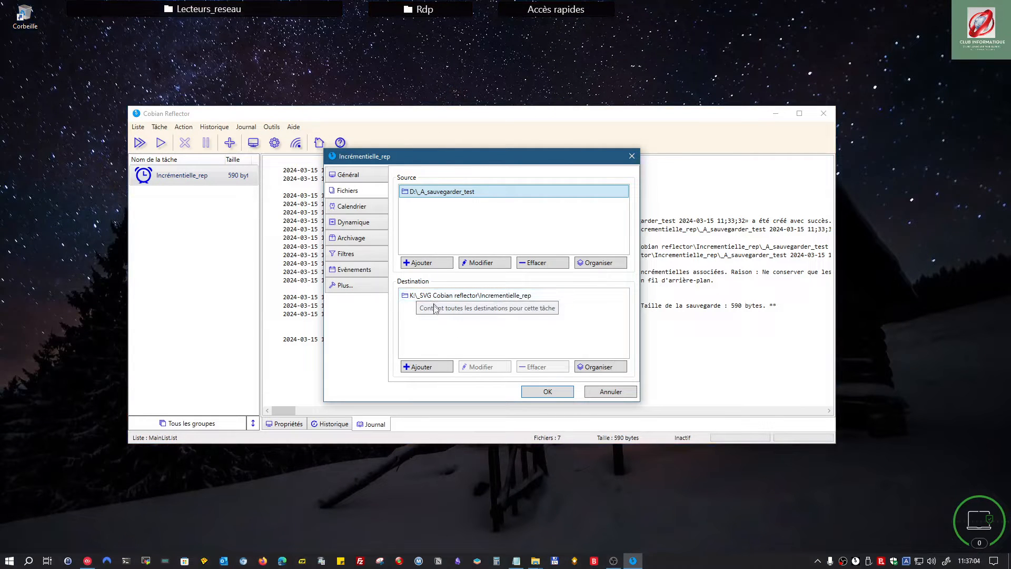
- Add the D:\Sauvegardes directory as a second destination of the Incrémentielle_rep task
click(424, 367)
click(453, 189)
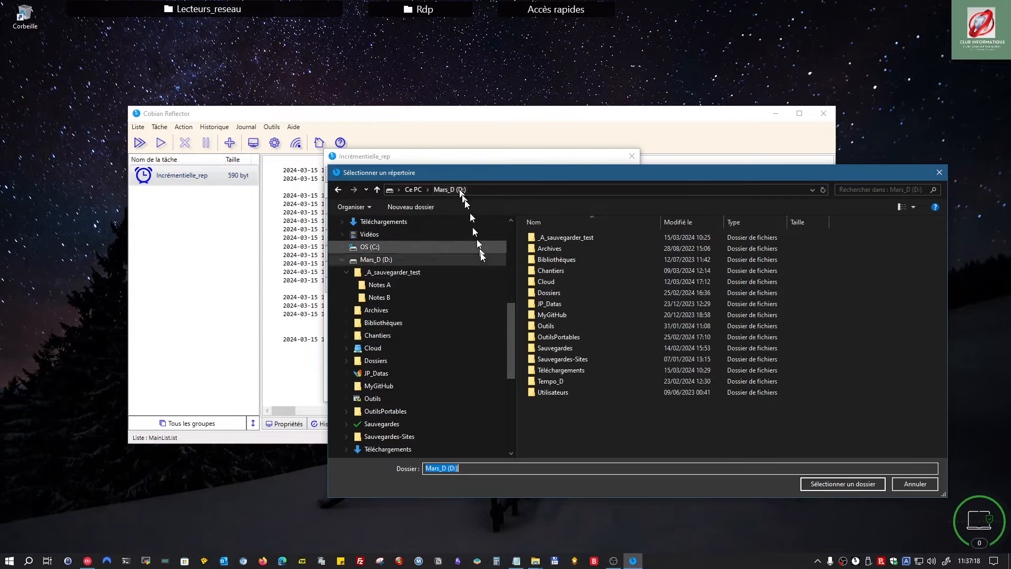
double_click(554, 348)
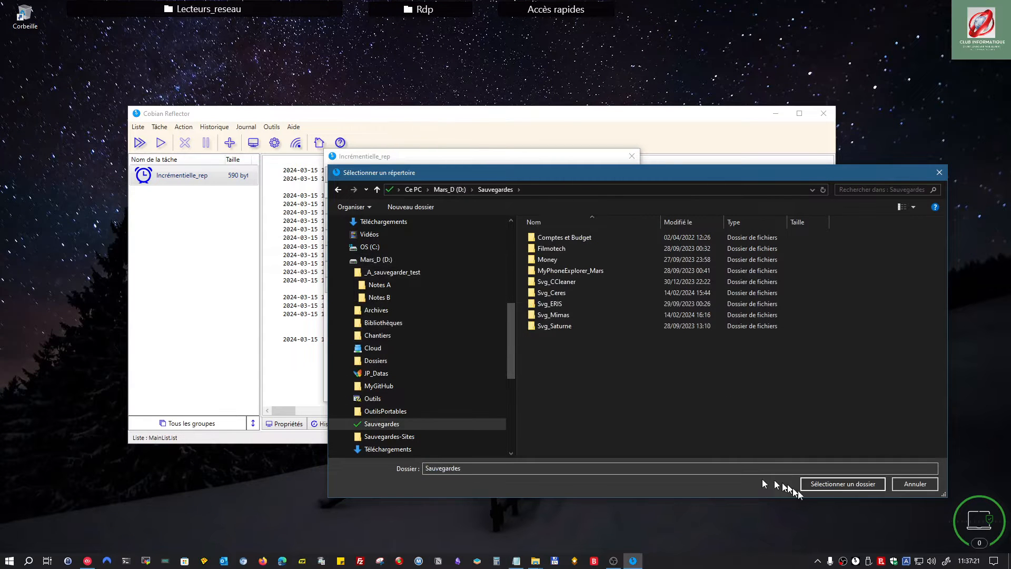
click(837, 483)
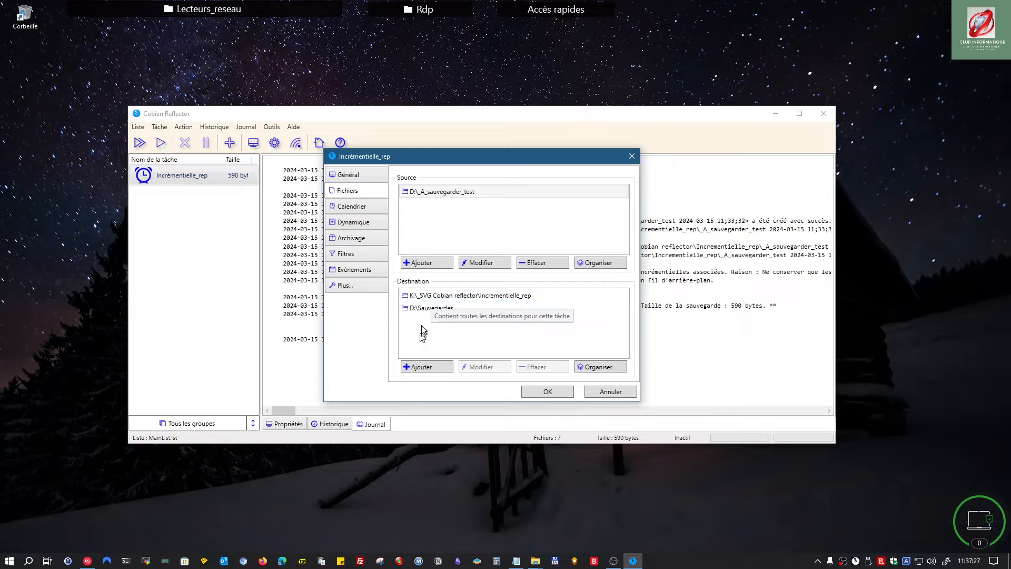
- Delete the D:\Sauvegardes destination from the task and confirm the removal
click(421, 311)
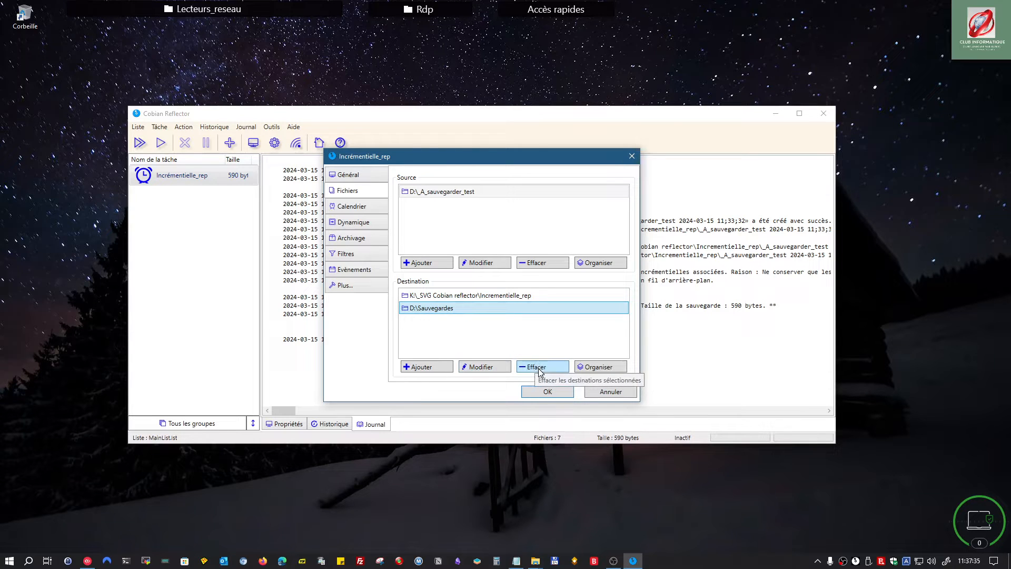
click(540, 369)
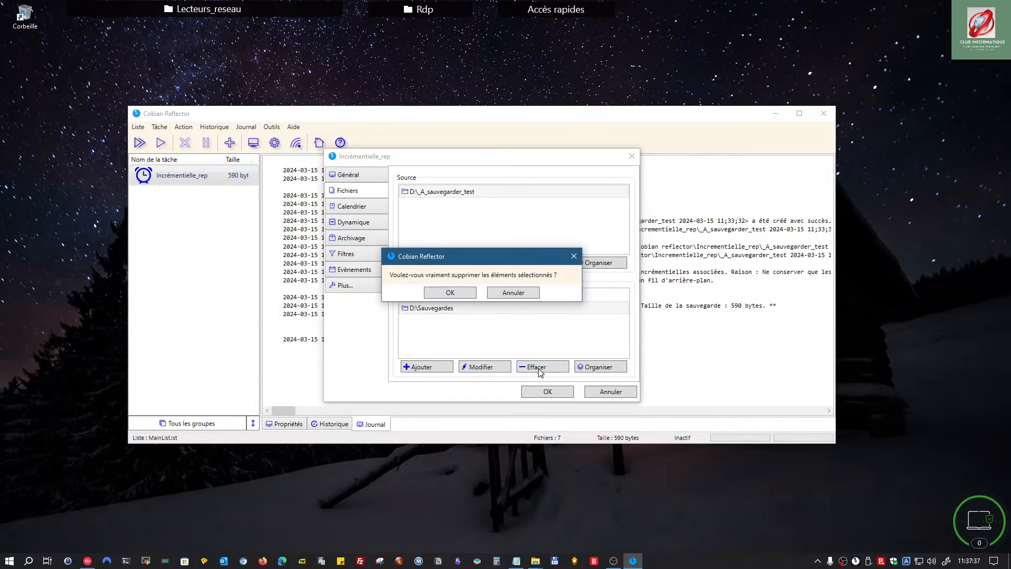
click(457, 295)
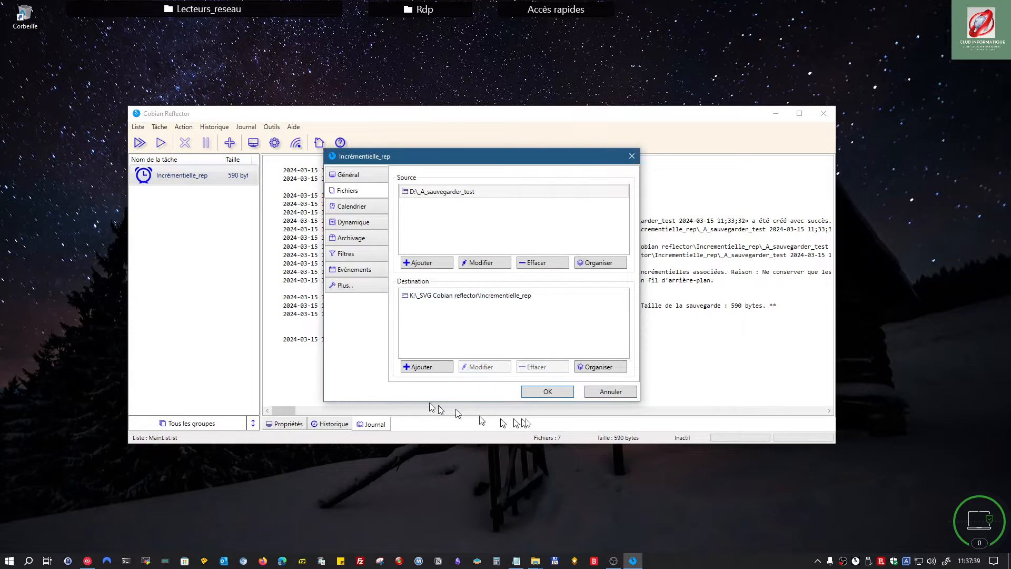
- Review the task's dynamic copy-retention settings, its archiving options and its inclusion and exclusion filters
click(349, 227)
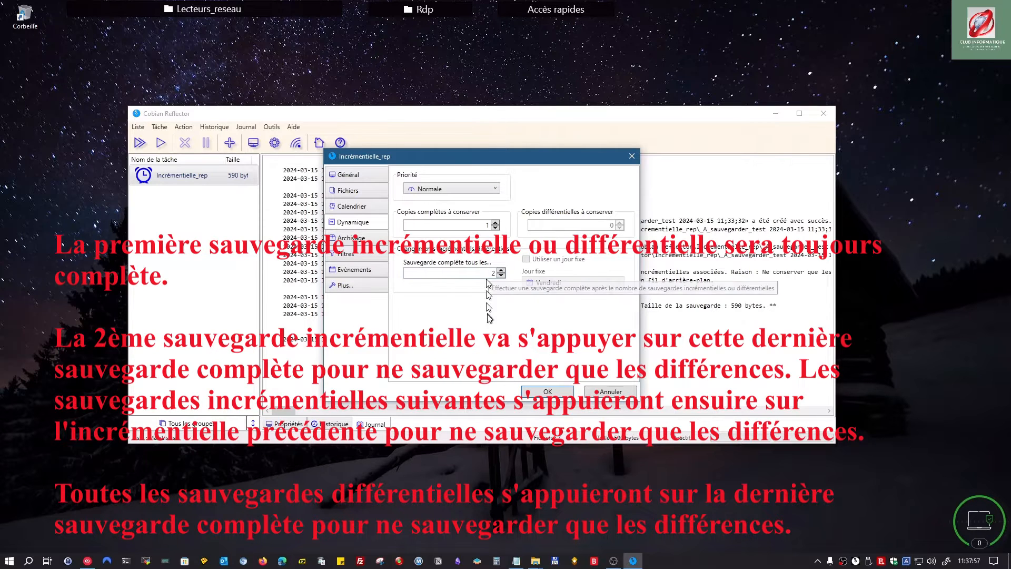
click(365, 239)
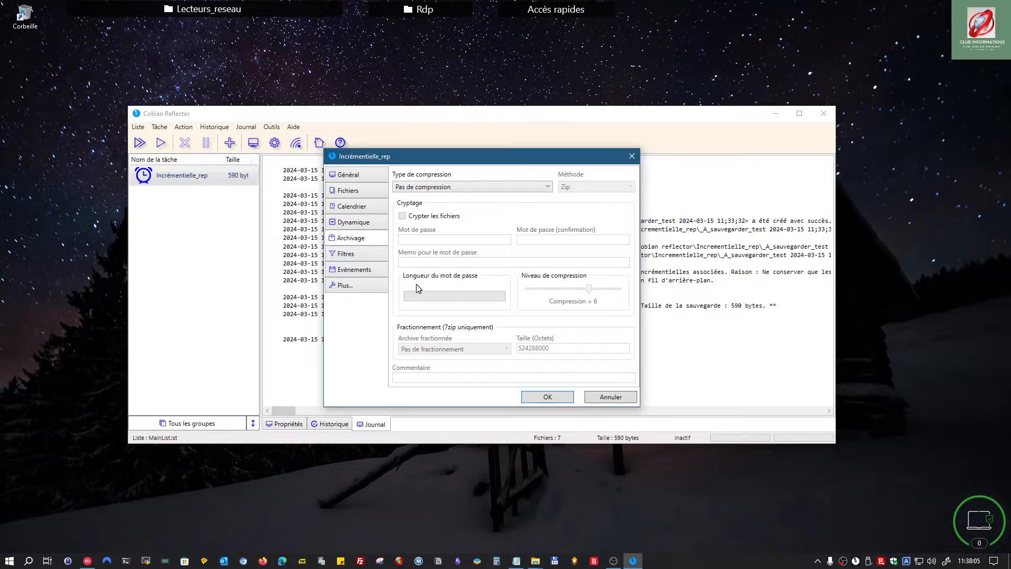
click(355, 255)
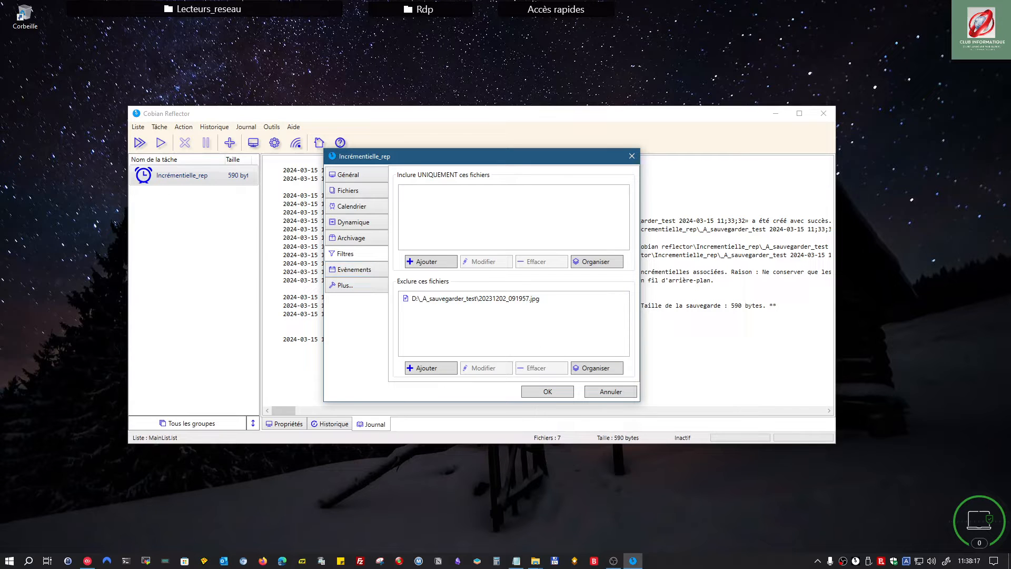
- Preview the excluded image 20231202_091957.jpg in the _A_sauvegarder_test File Explorer window, and return to the task's filters
drag(1010, 85, 513, 68)
click(449, 197)
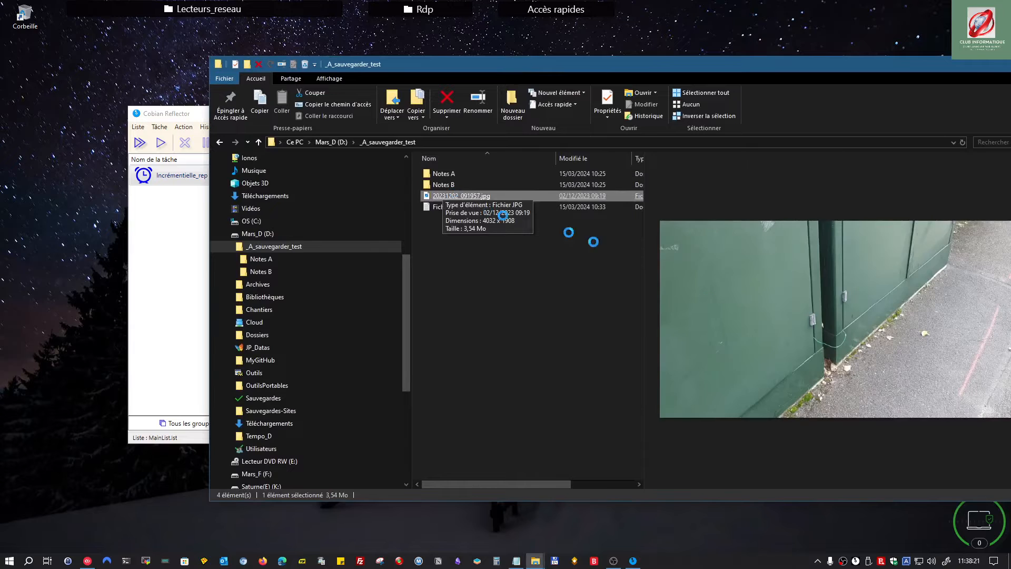
drag(627, 69, 1010, 67)
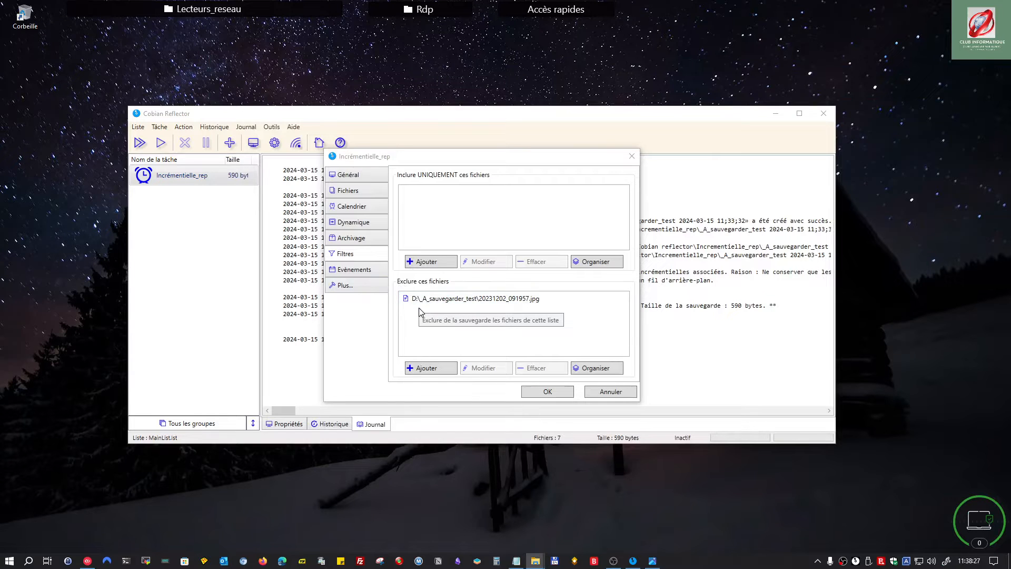
click(431, 301)
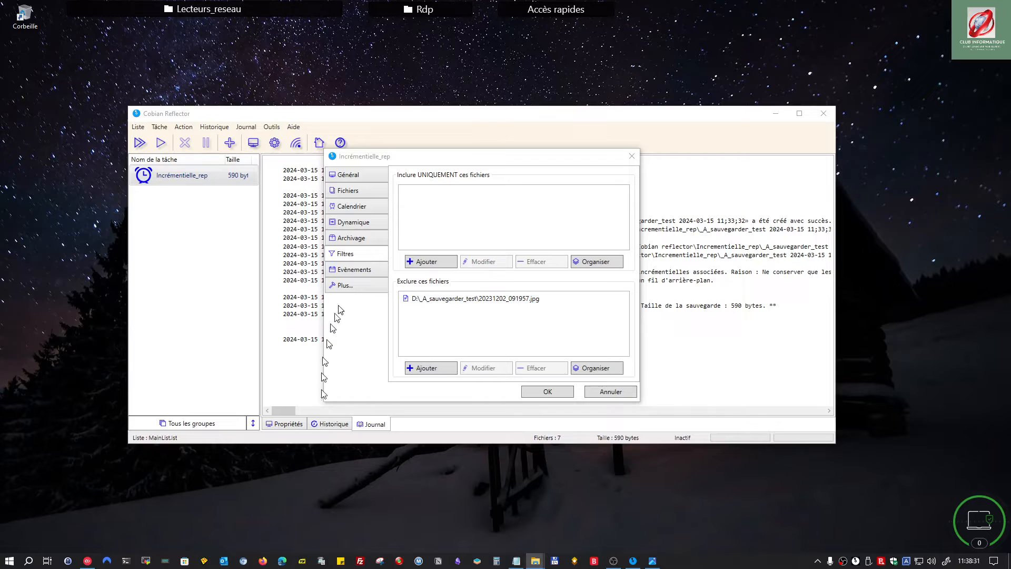
- Review the task's events before and after the backup, and its advanced and impersonation settings
click(355, 271)
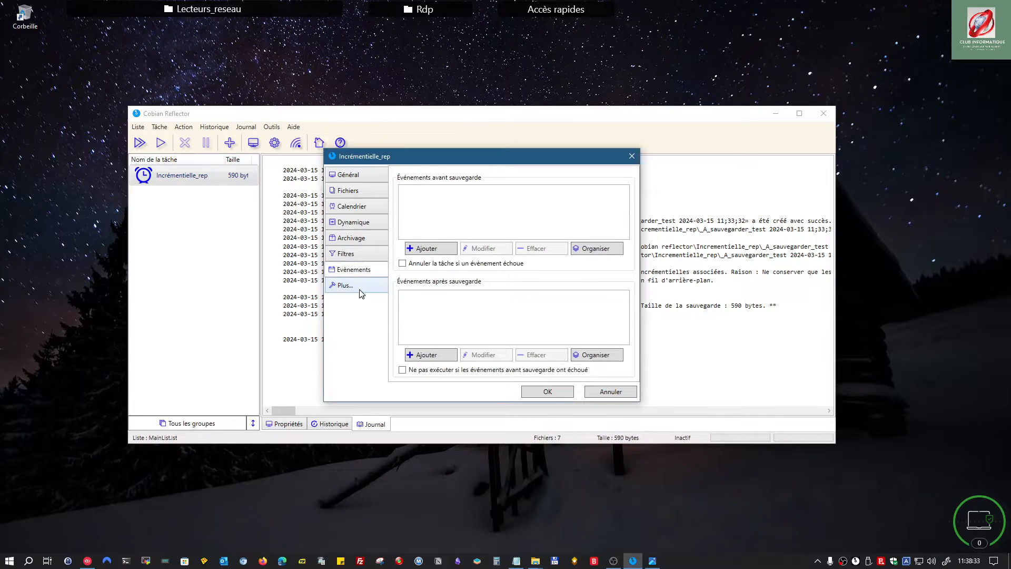
click(361, 287)
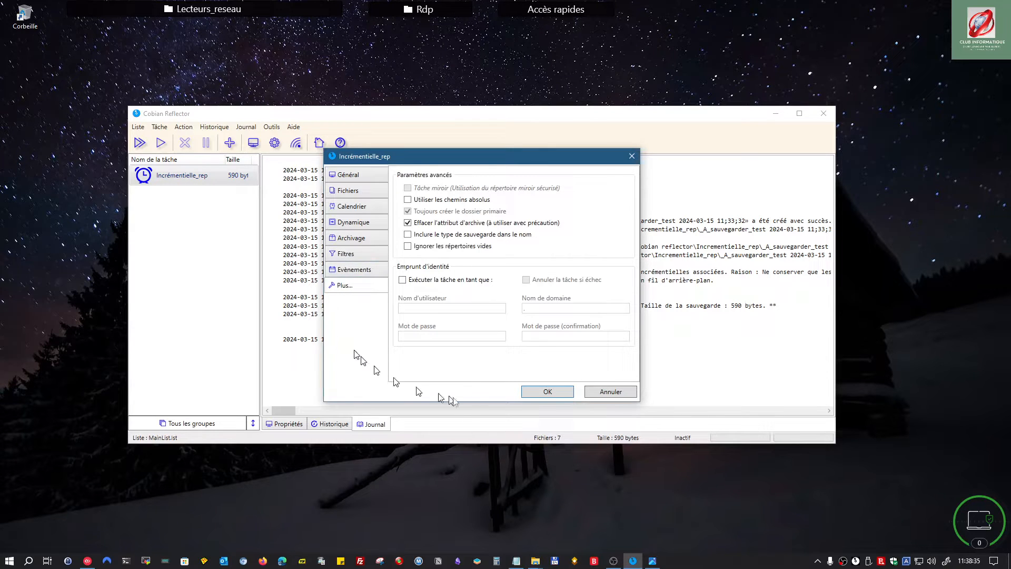
- Save the Incrémentielle_rep task and run it as a forced full backup
click(550, 391)
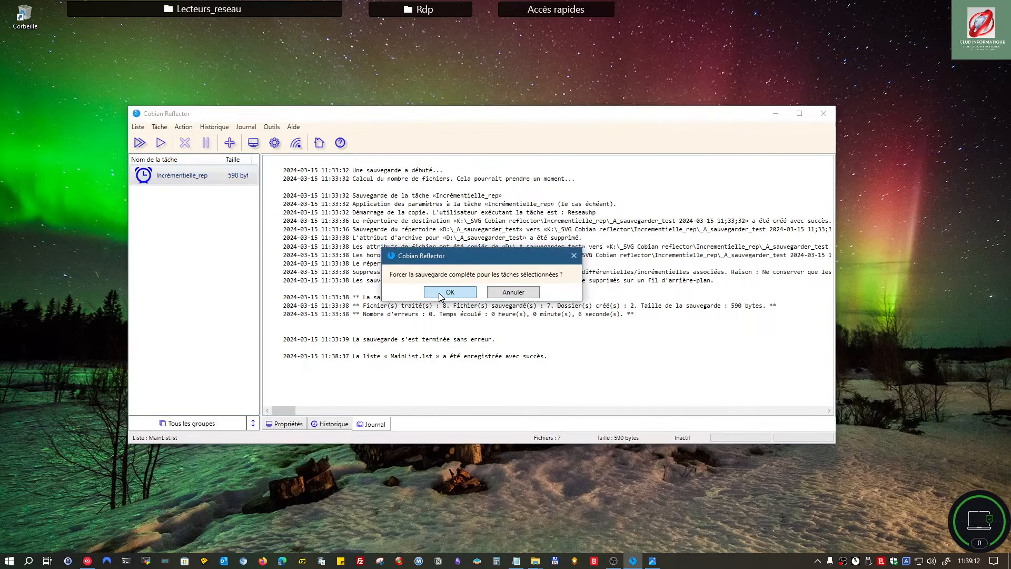
click(442, 289)
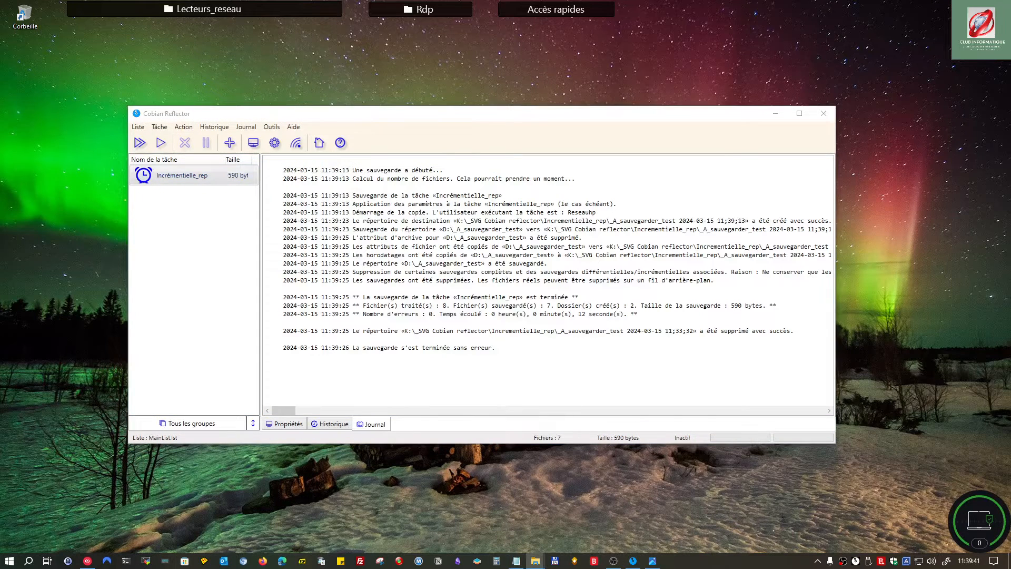
- In File Explorer, open the dated _A_sauvegarder_test backup inside K:\_SVG Cobian reflector\Incrementielle_rep and view its Notes A subfolder
drag(1010, 87, 476, 62)
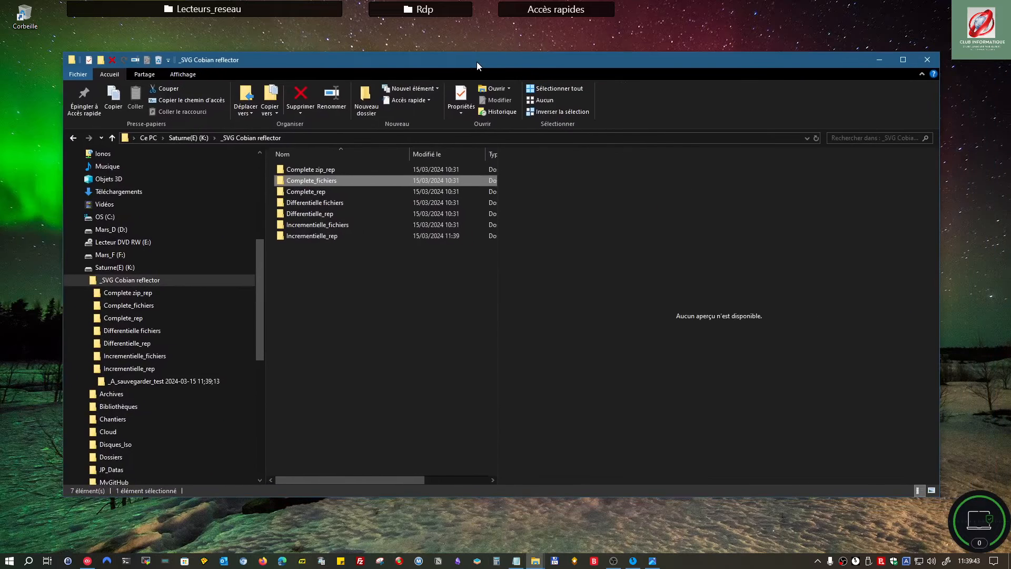
click(314, 237)
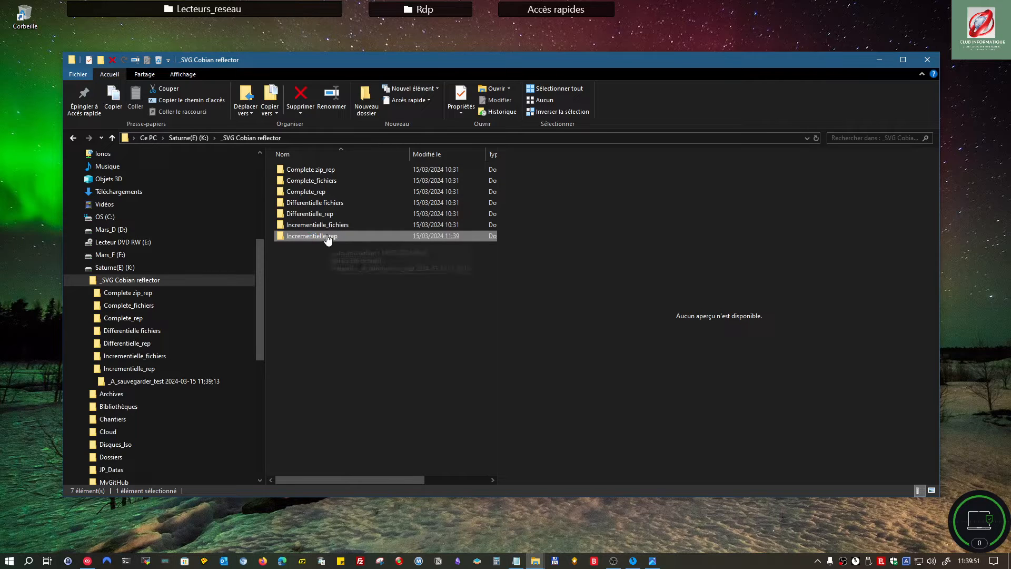
double_click(329, 236)
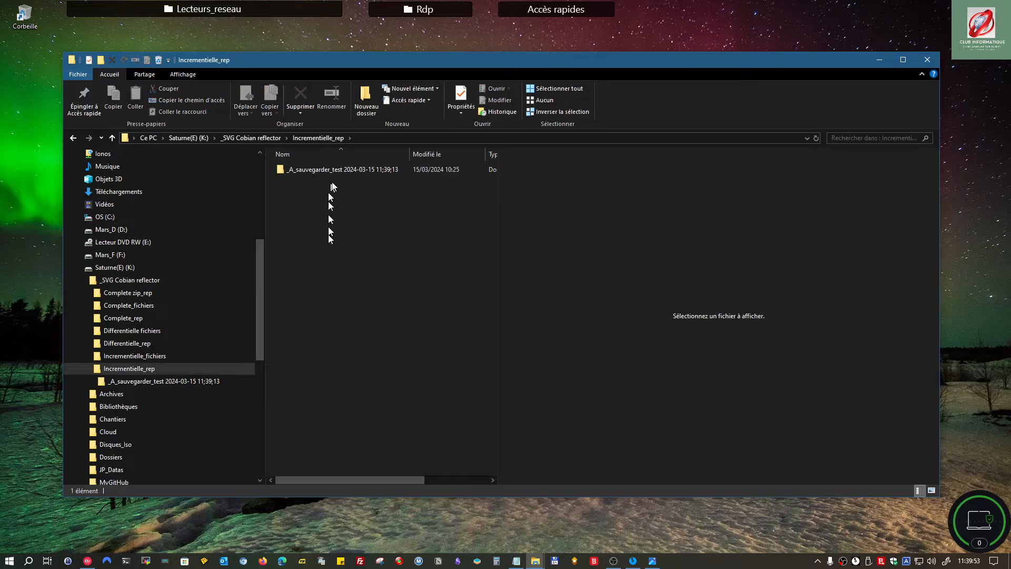
click(384, 171)
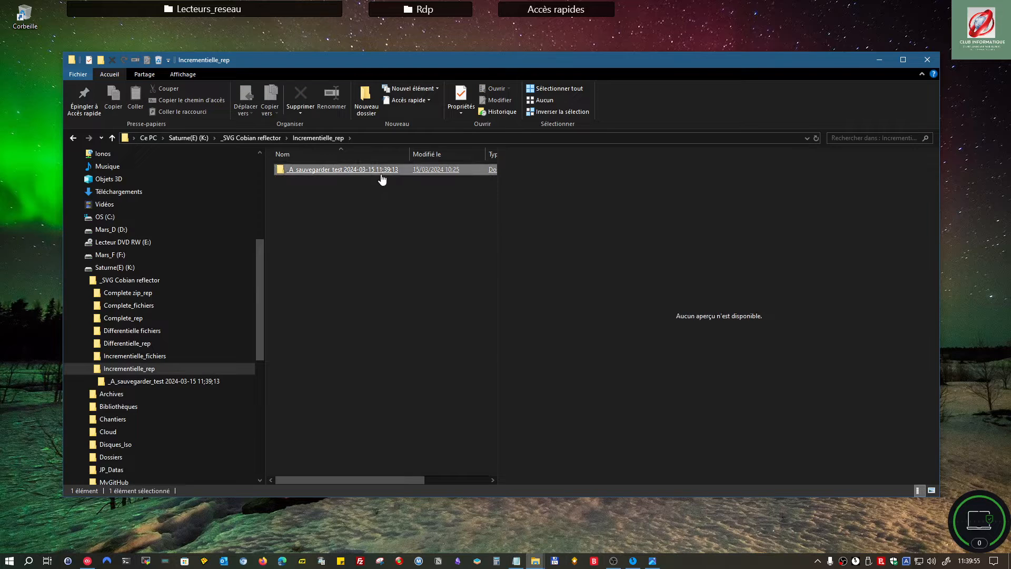
double_click(327, 172)
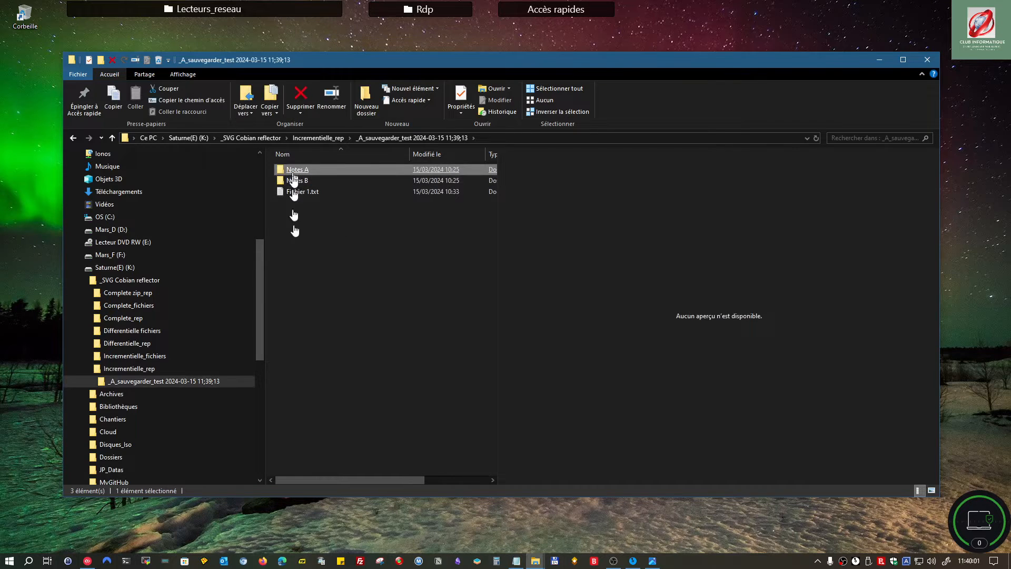
double_click(295, 170)
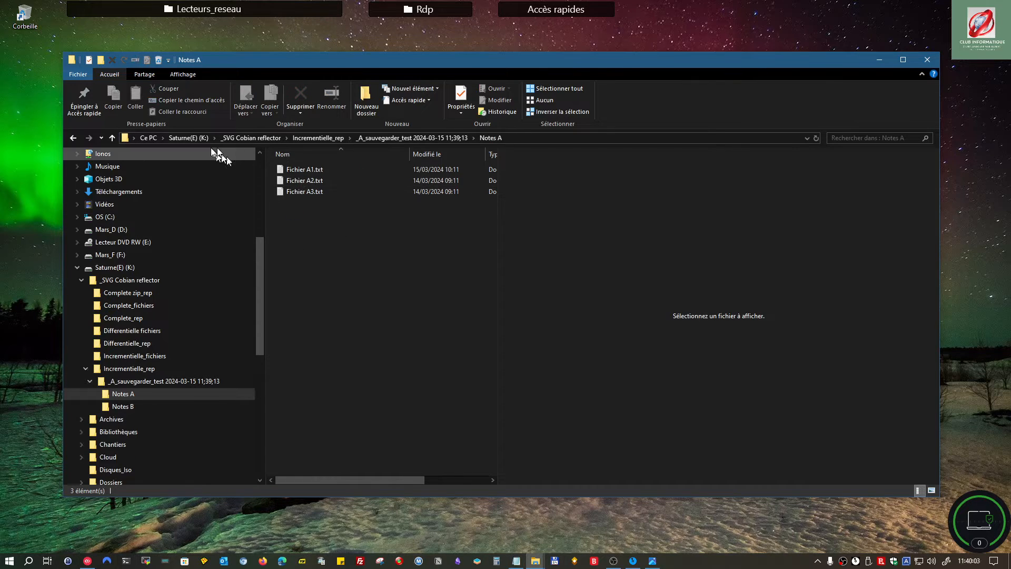
- Preview Fichier 1.txt in the dated backup folder, move File Explorer off this screen, and select the Incrémentielle_rep task in Cobian Reflector
click(308, 140)
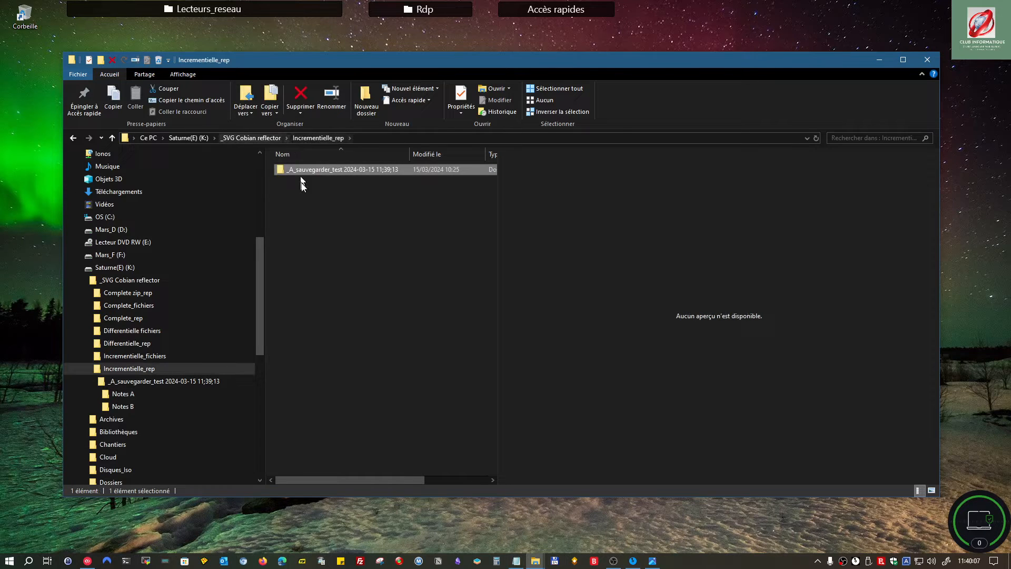
double_click(305, 170)
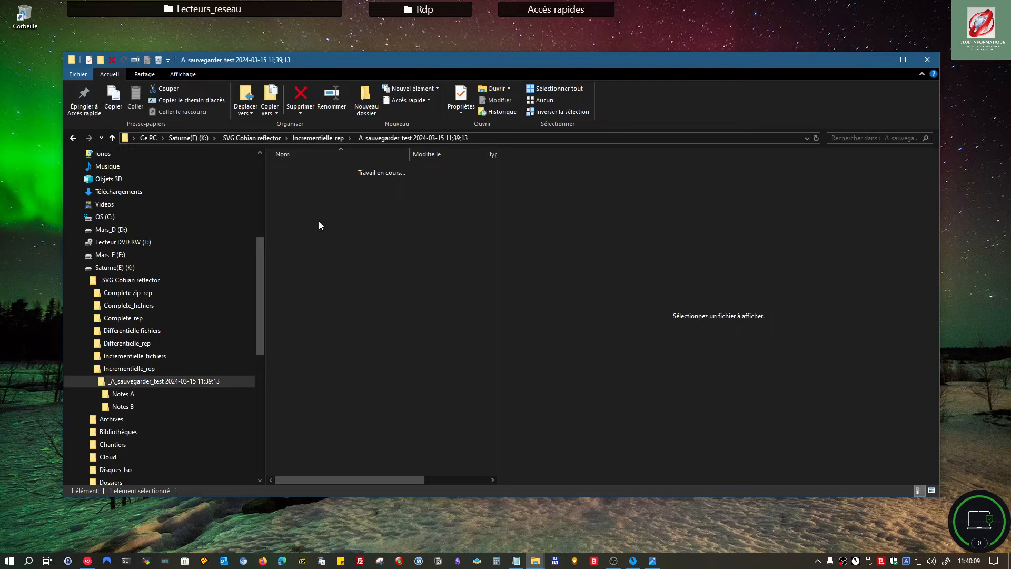
click(302, 195)
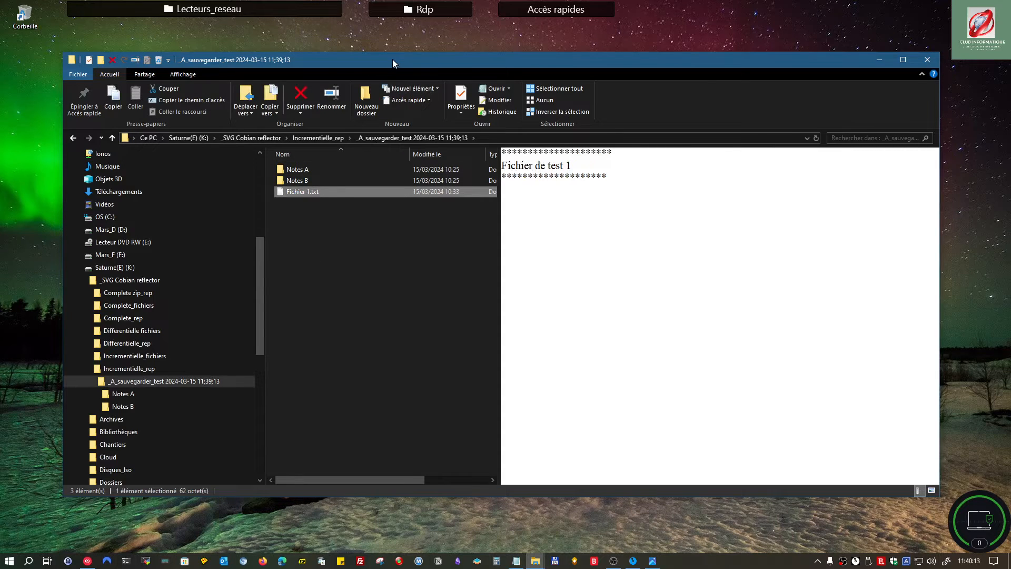
drag(393, 59, 1010, 76)
click(179, 176)
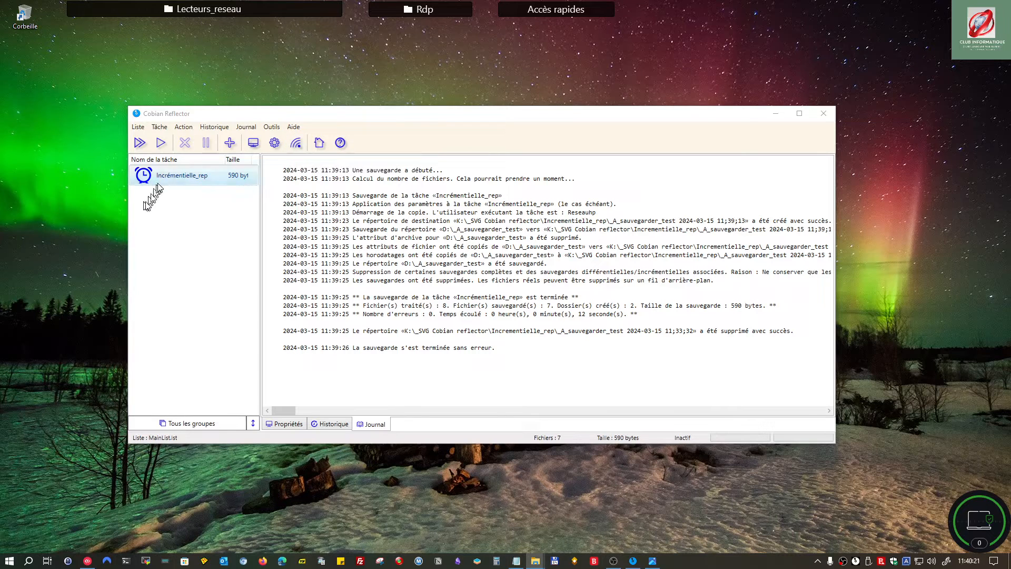
- Run the Incrémentielle_rep backup task and inspect the resulting 11;40;26 backup folder in File Explorer
click(160, 143)
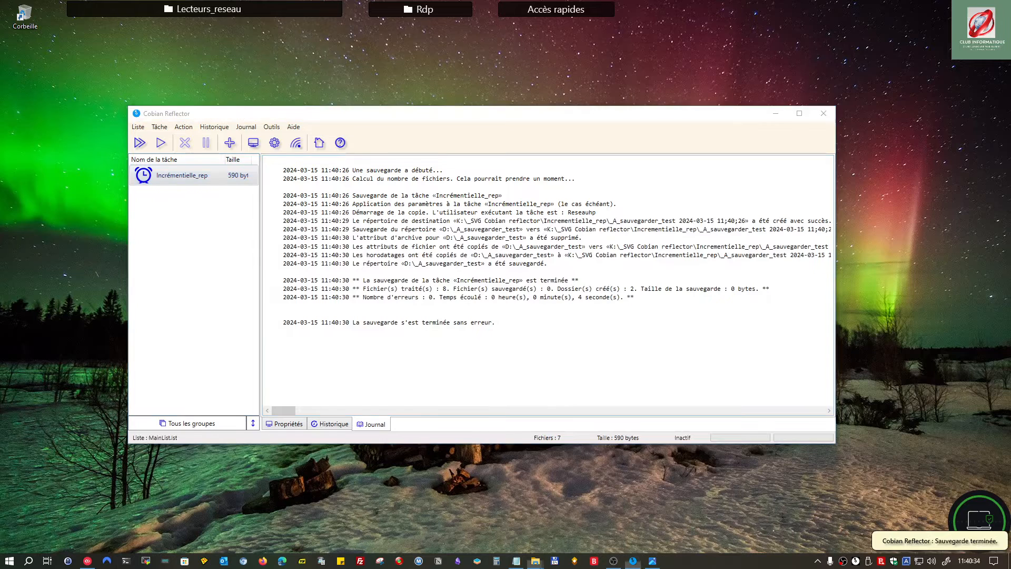
drag(1010, 94, 621, 83)
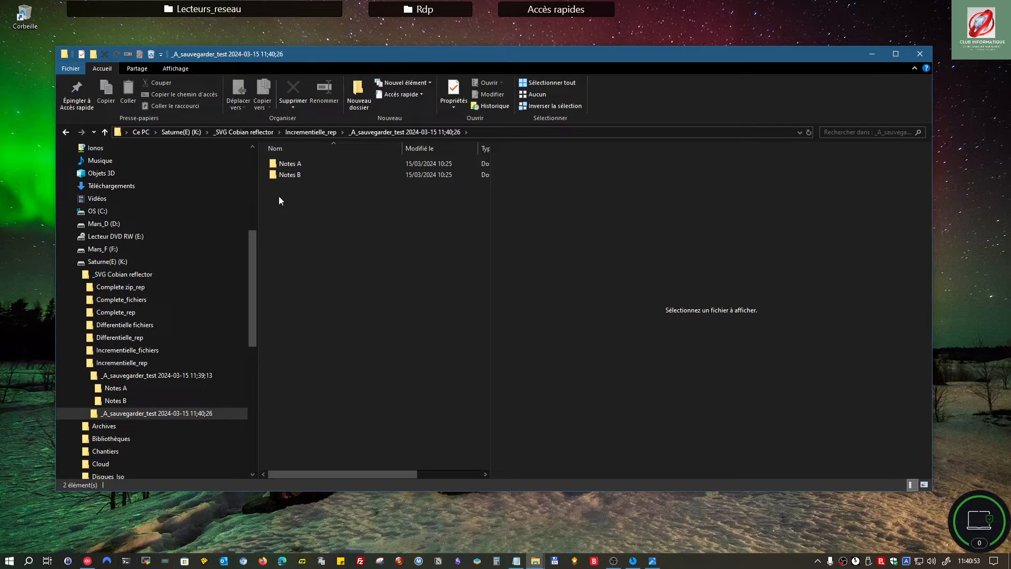
click(293, 166)
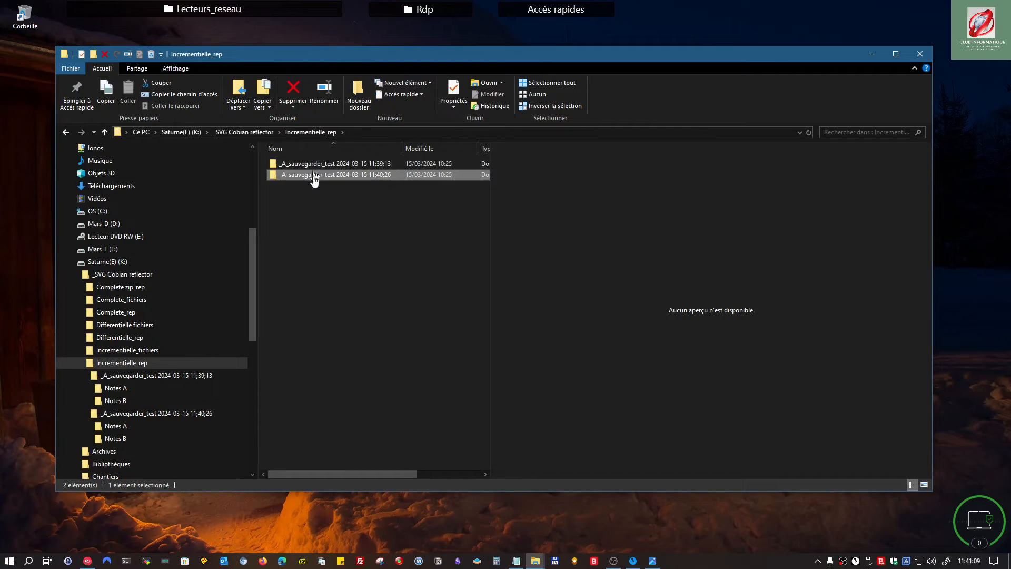
click(315, 178)
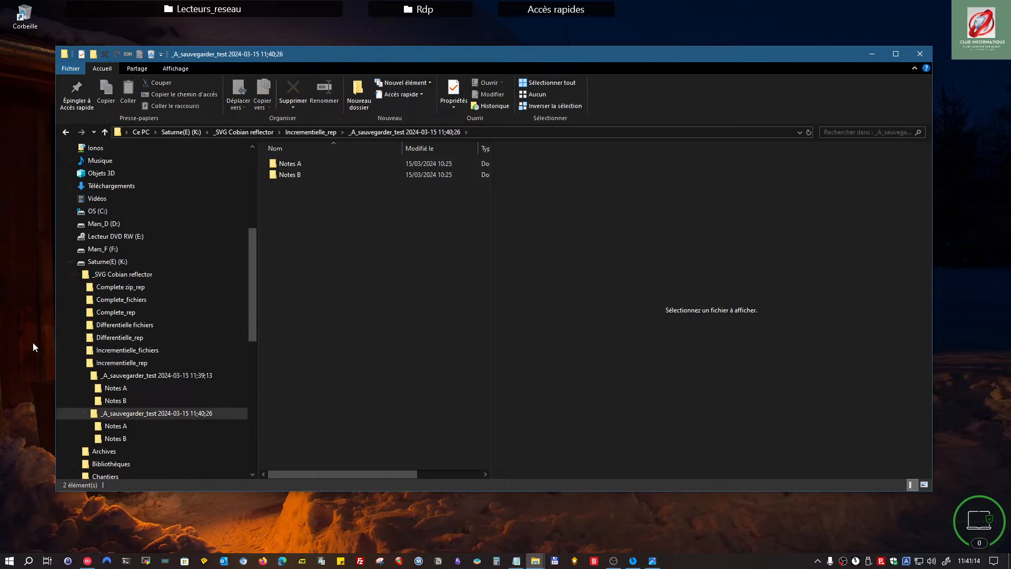
click(298, 132)
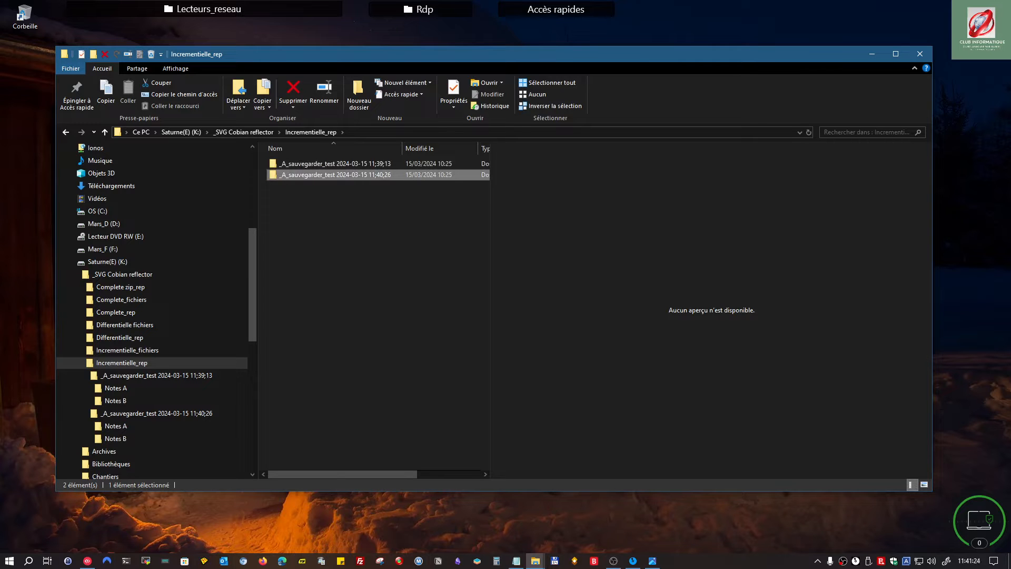
- Open Fichier B1.txt from the source folder D:\_A_sauvegarder_test\Notes B for editing in Notepad
drag(1010, 95, 362, 72)
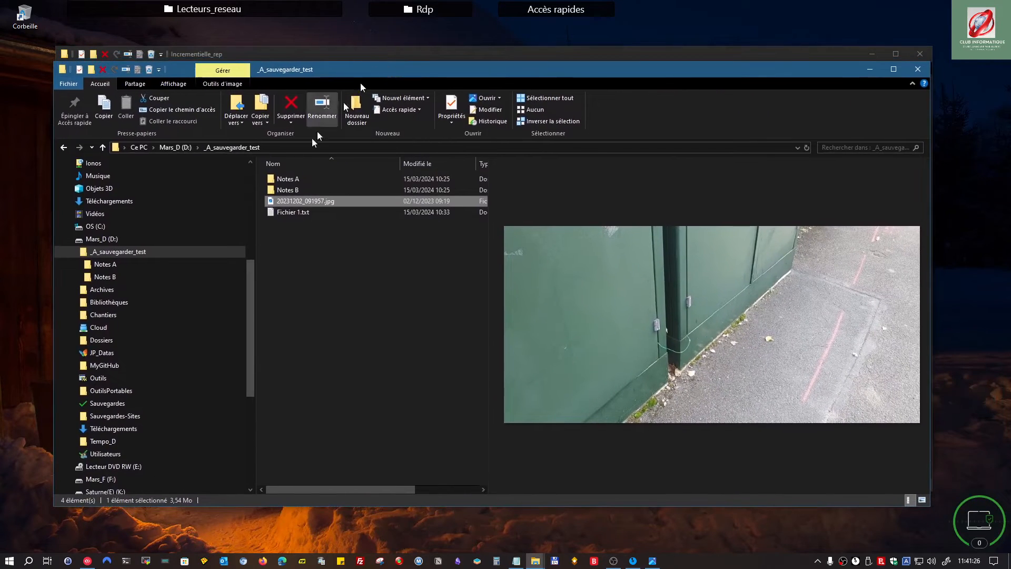
click(285, 191)
double_click(287, 194)
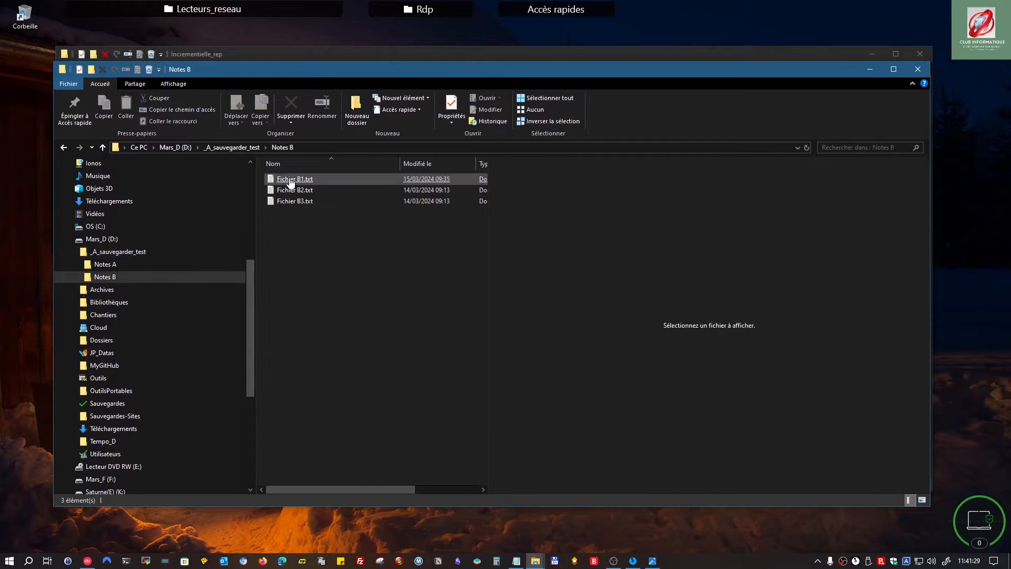
click(289, 183)
right_click(289, 182)
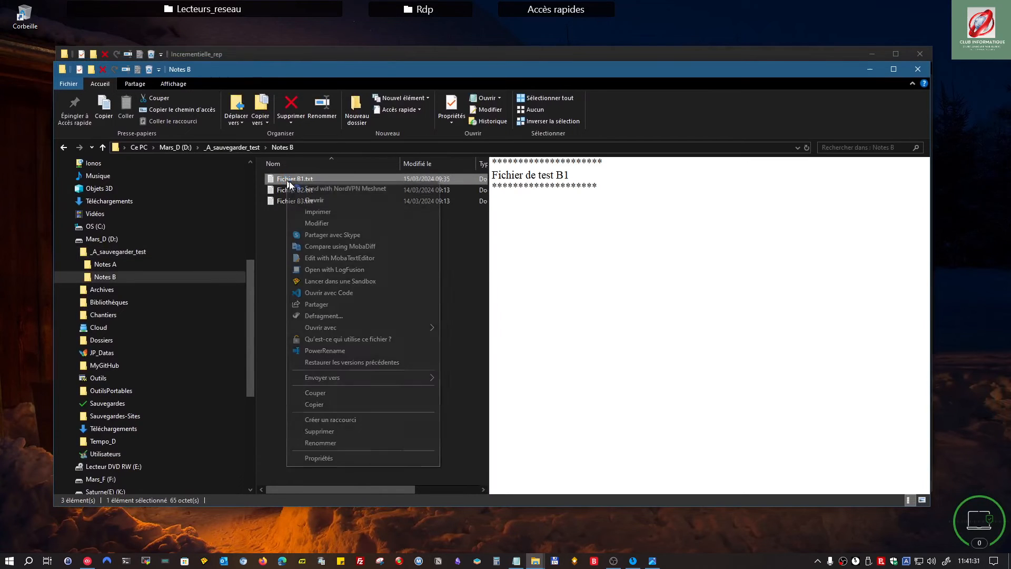
click(308, 224)
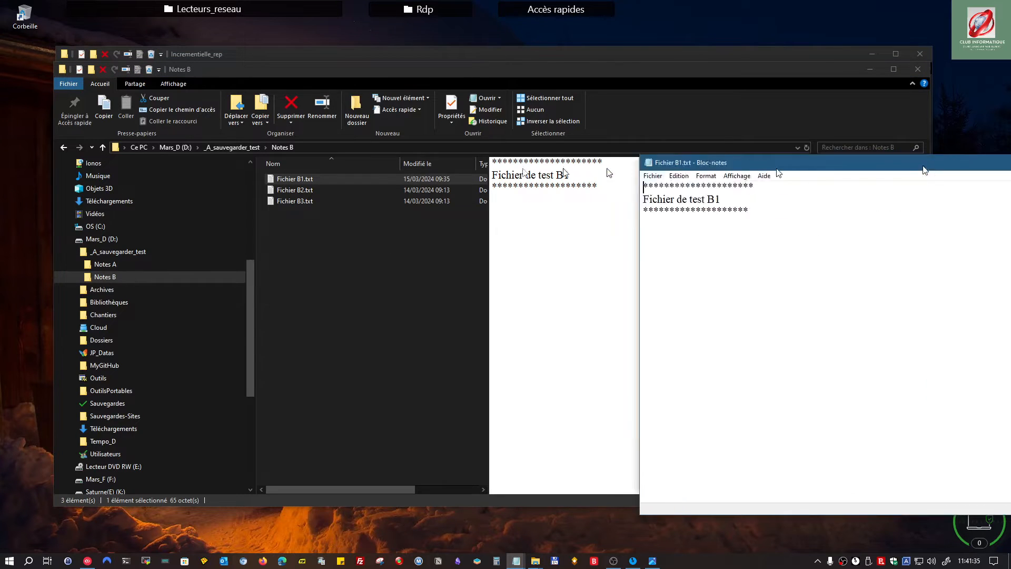
- Add several repeated copies of the "Fichier de test B1" block to the text file, save it and close it
drag(693, 176, 209, 121)
drag(308, 175, 133, 133)
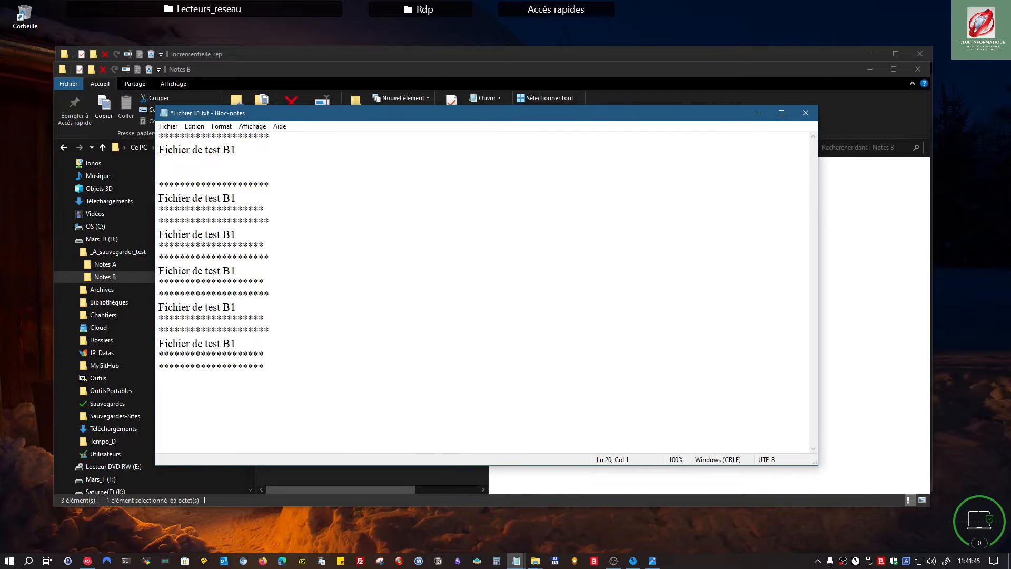
click(806, 114)
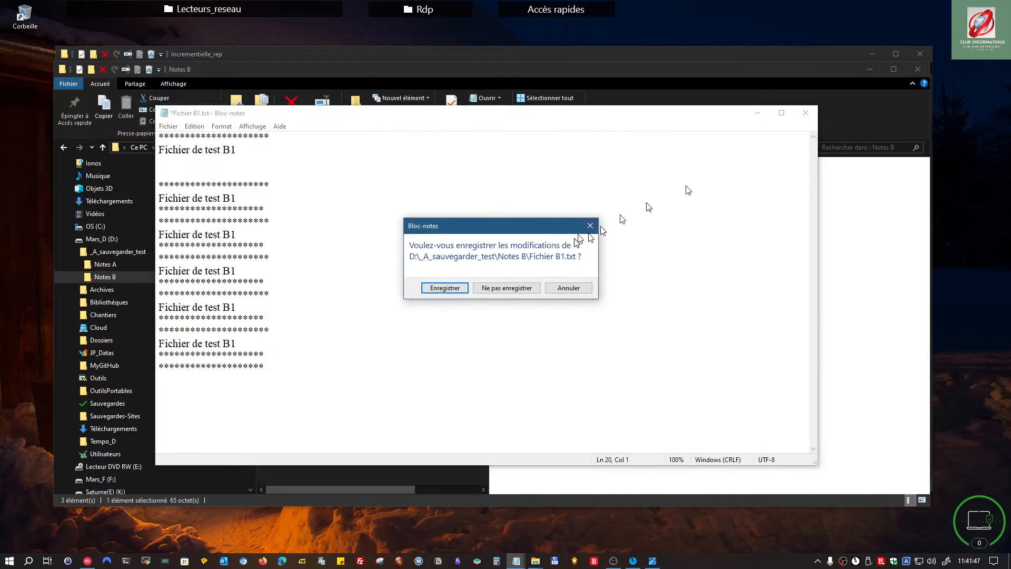
click(445, 289)
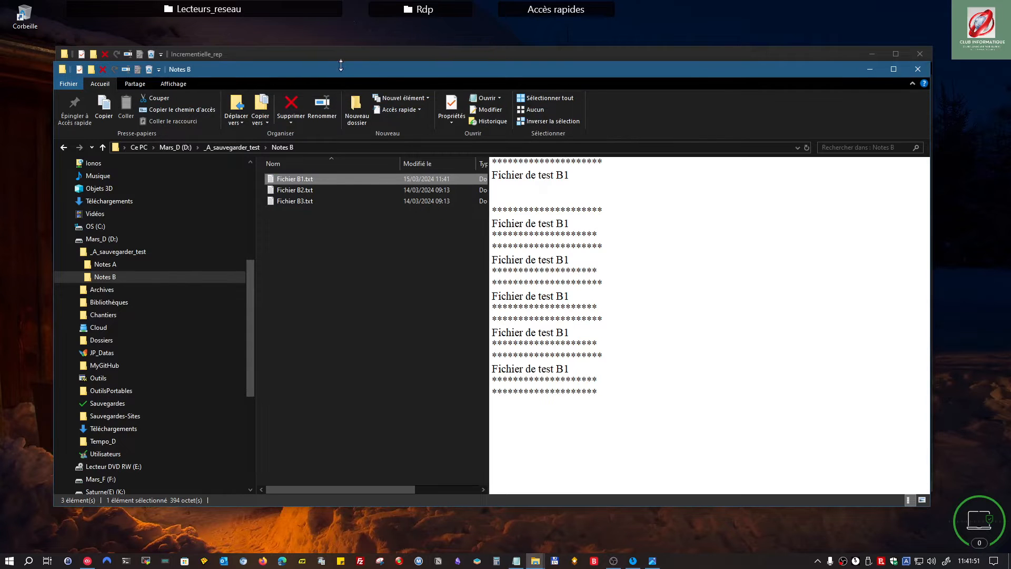
- Move the File Explorer windows out of the way and execute the Incrémentielle_rep task again in Cobian Reflector
drag(343, 67, 1010, 69)
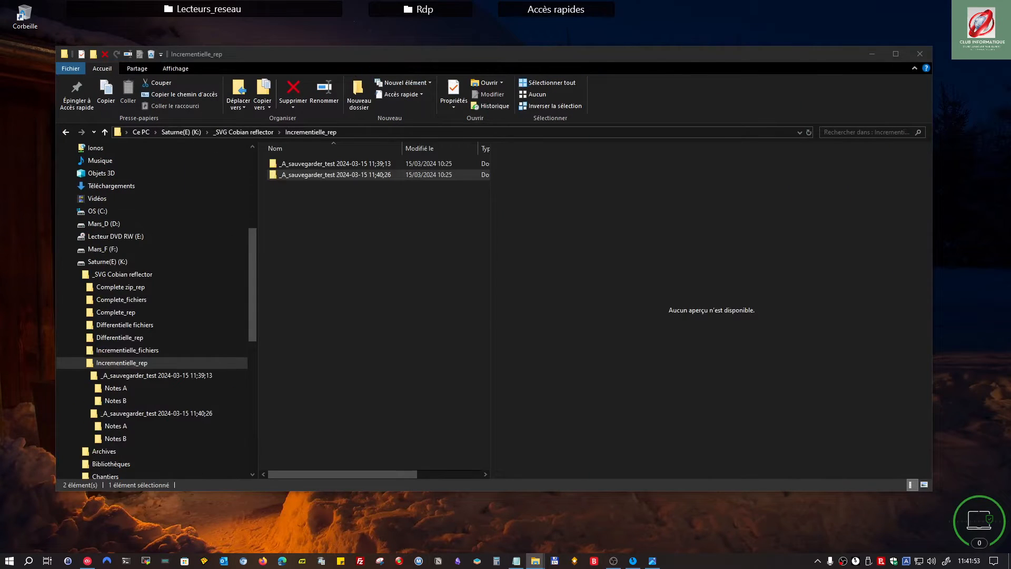
drag(515, 59, 1010, 71)
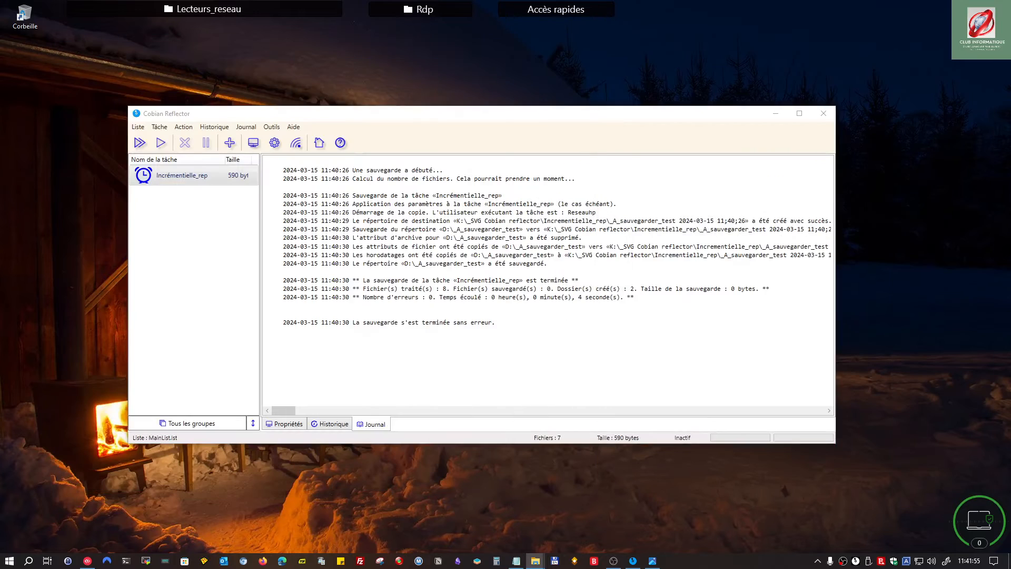
right_click(170, 184)
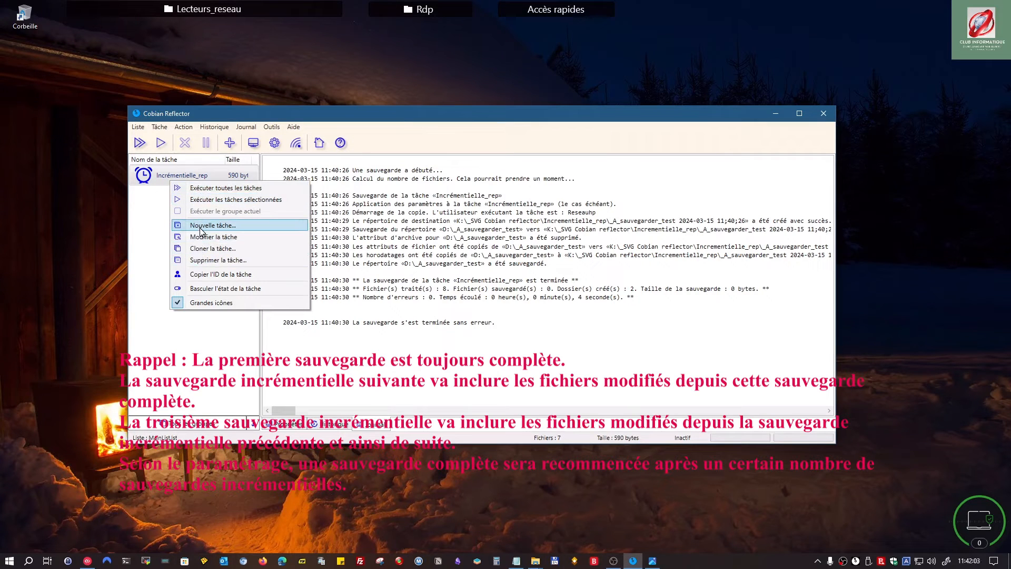
click(215, 200)
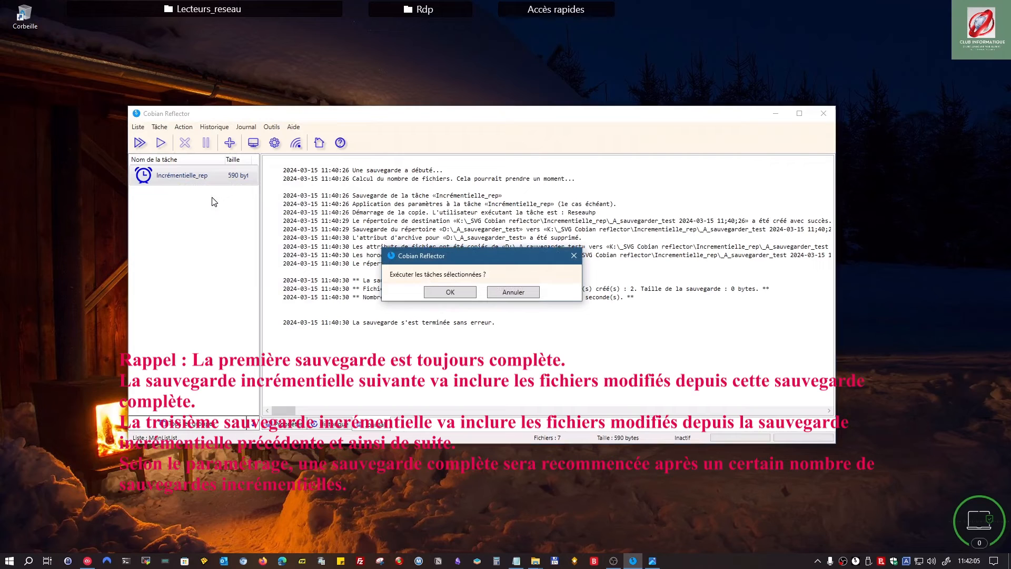
click(447, 293)
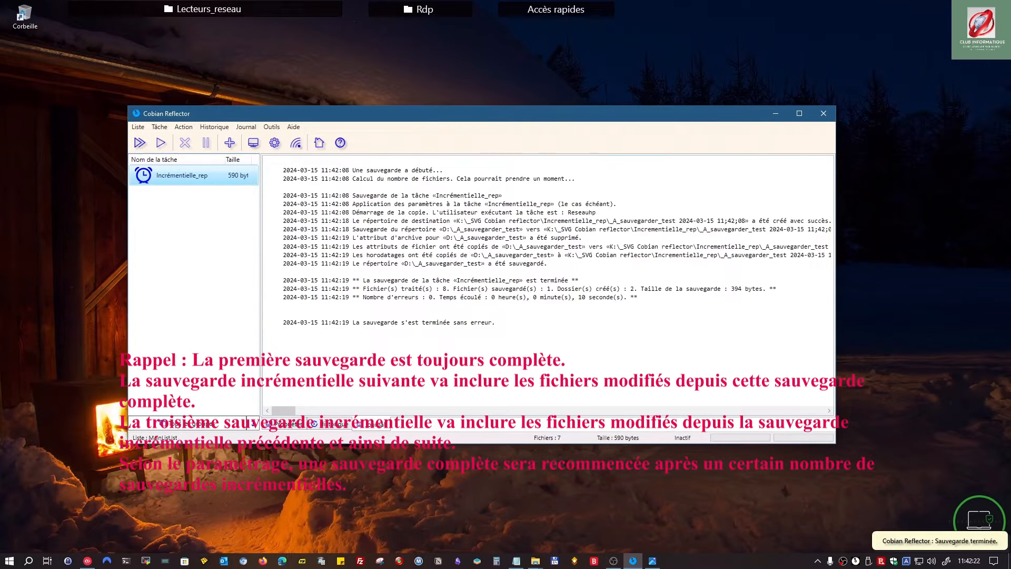
- Examine Notes A and Notes B in the 11;42;08 backup folder and compare with the contents of the 11;39;13 backup
drag(1010, 95, 445, 65)
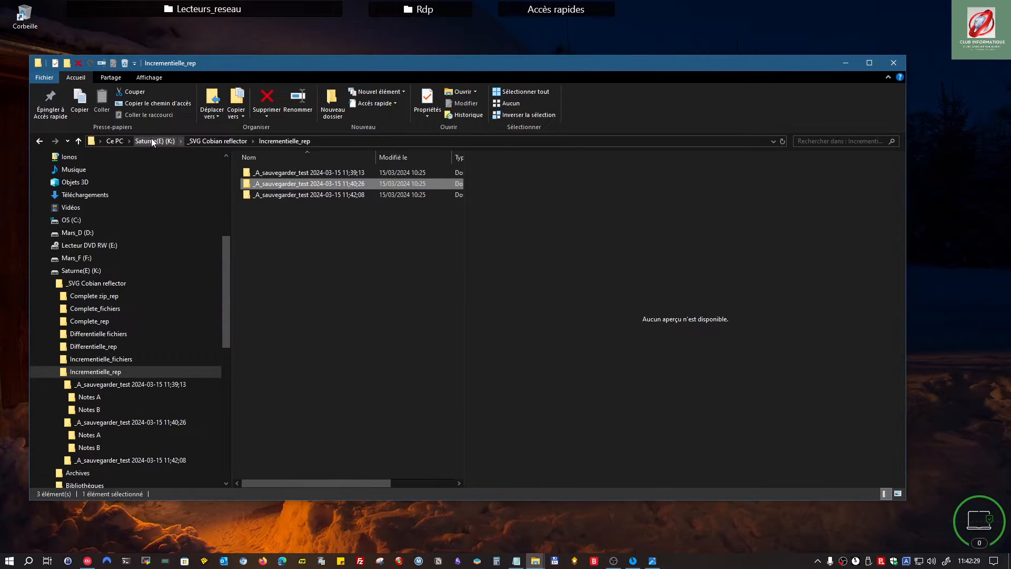
click(282, 198)
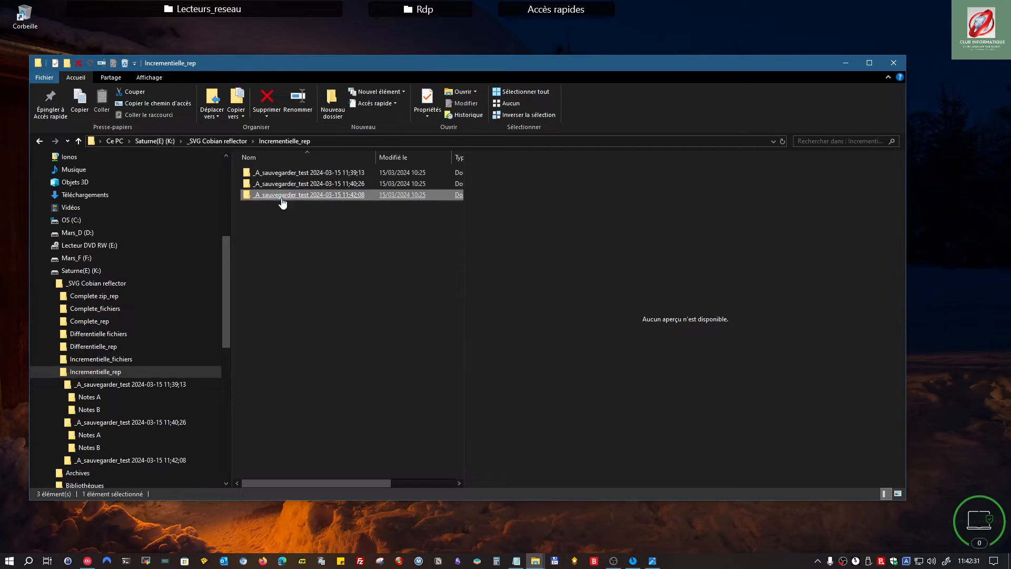
double_click(331, 198)
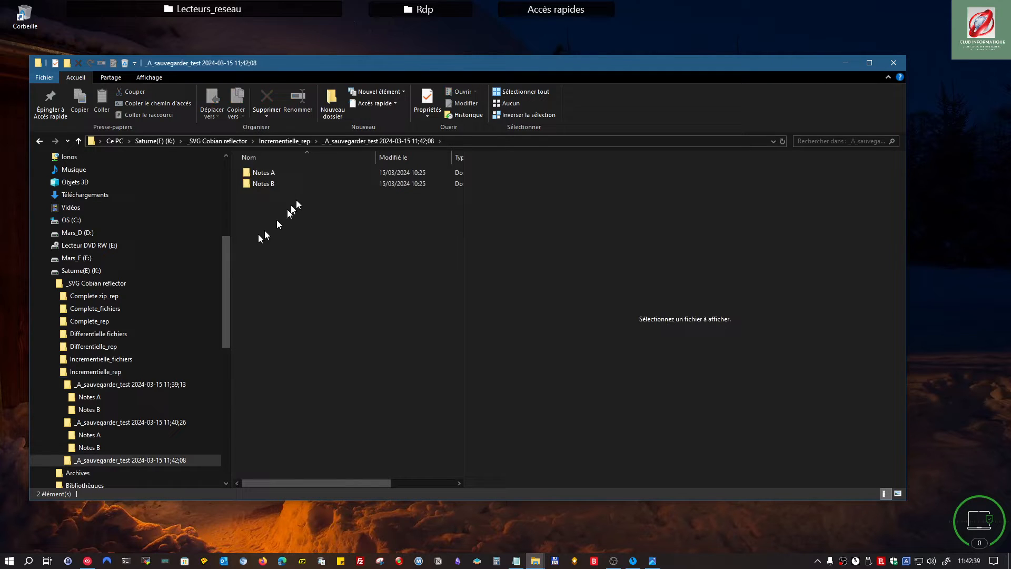
click(260, 174)
double_click(263, 174)
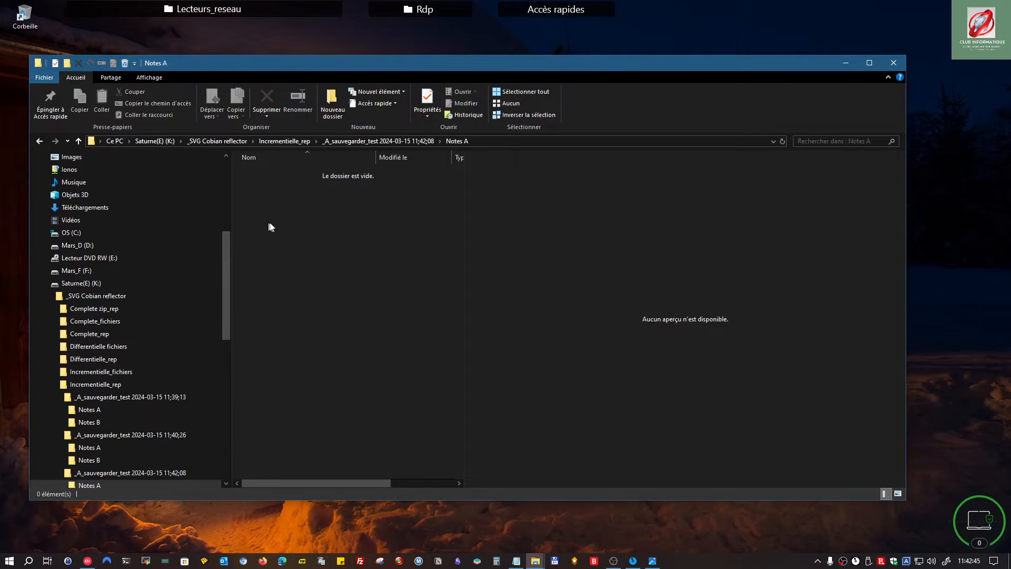
click(344, 140)
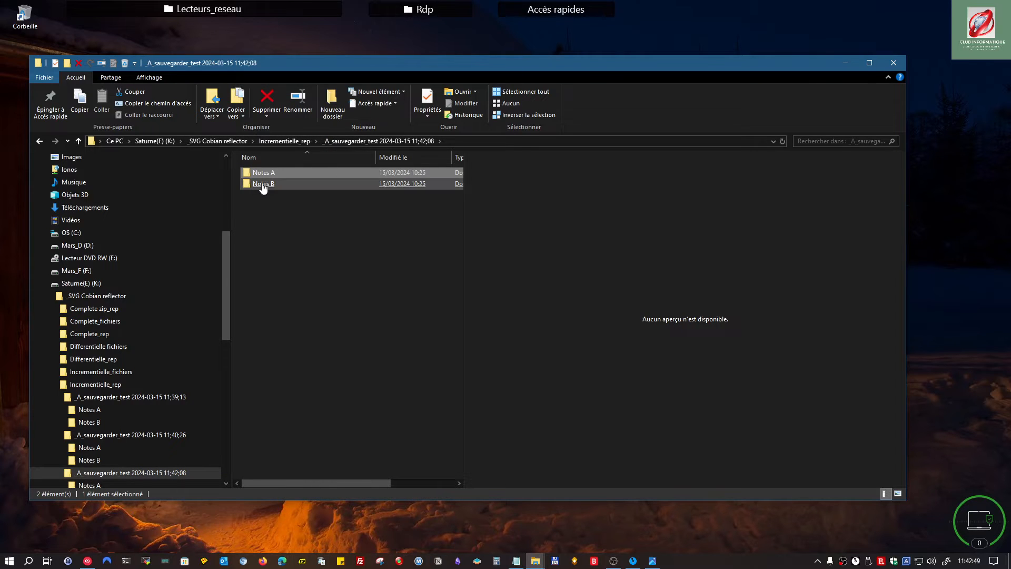
click(263, 185)
double_click(262, 184)
click(261, 177)
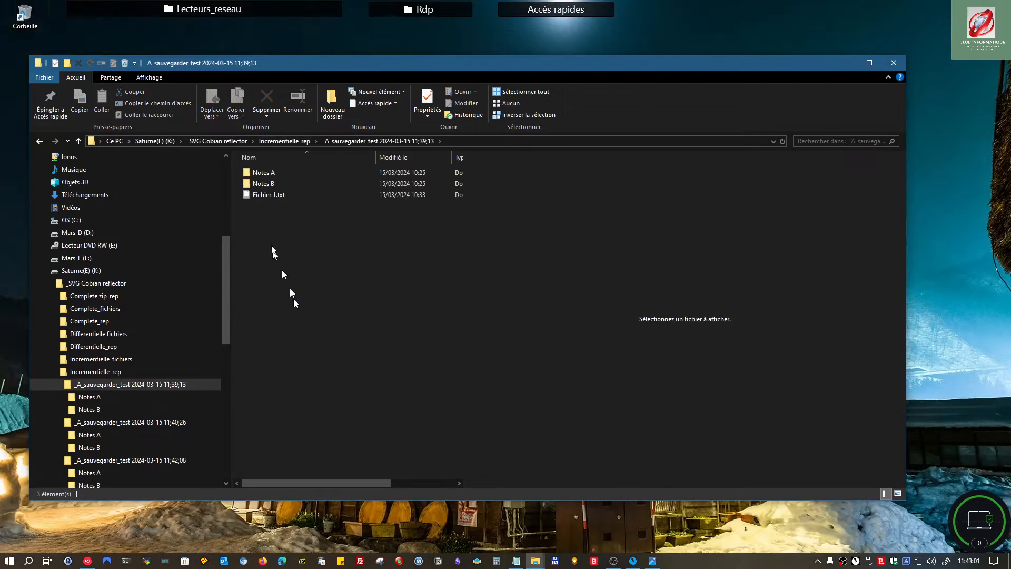
click(277, 142)
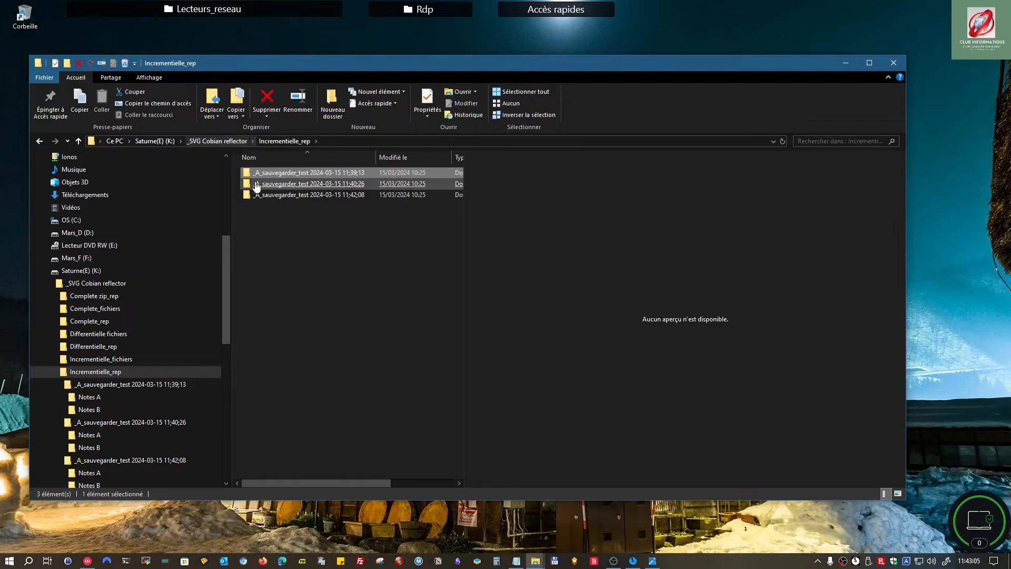
click(230, 142)
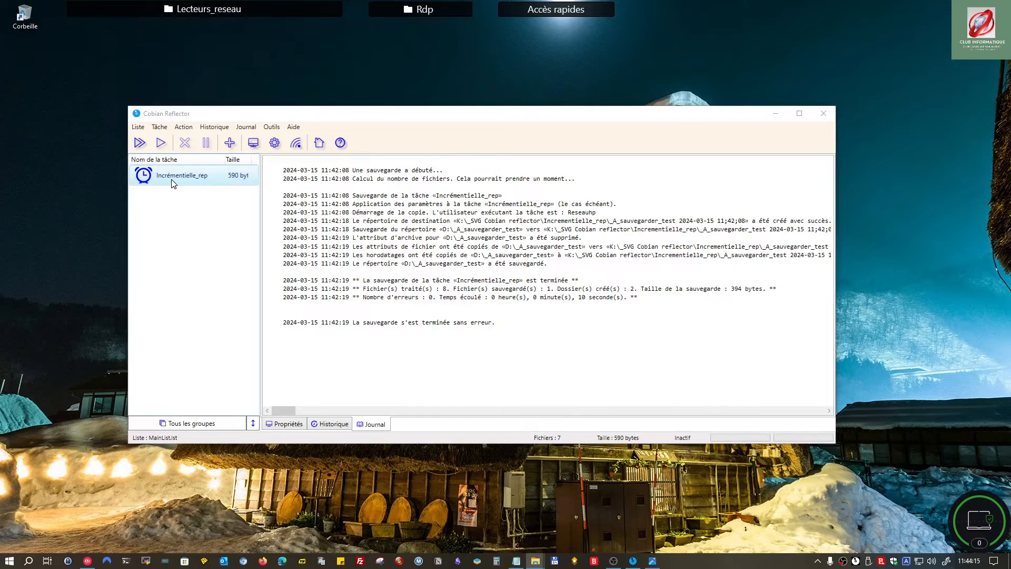
- Clone the Incrémentielle_rep task in Cobian Reflector
right_click(172, 176)
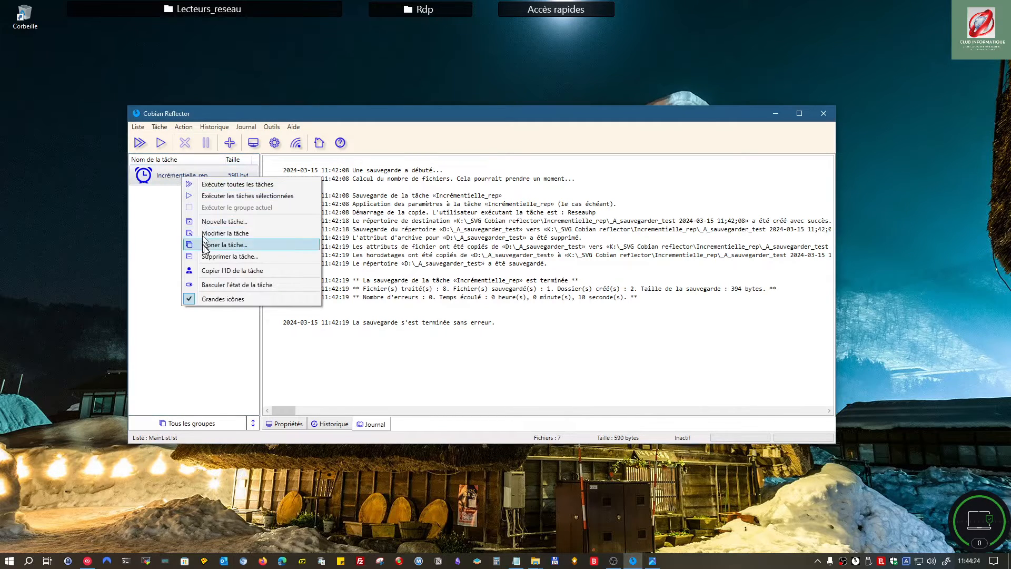
click(205, 245)
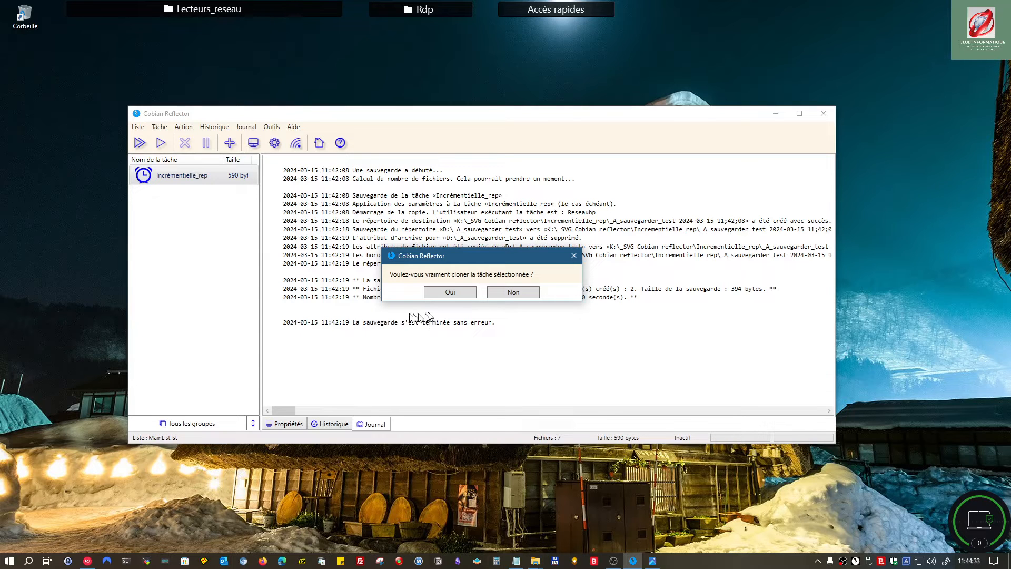
click(462, 293)
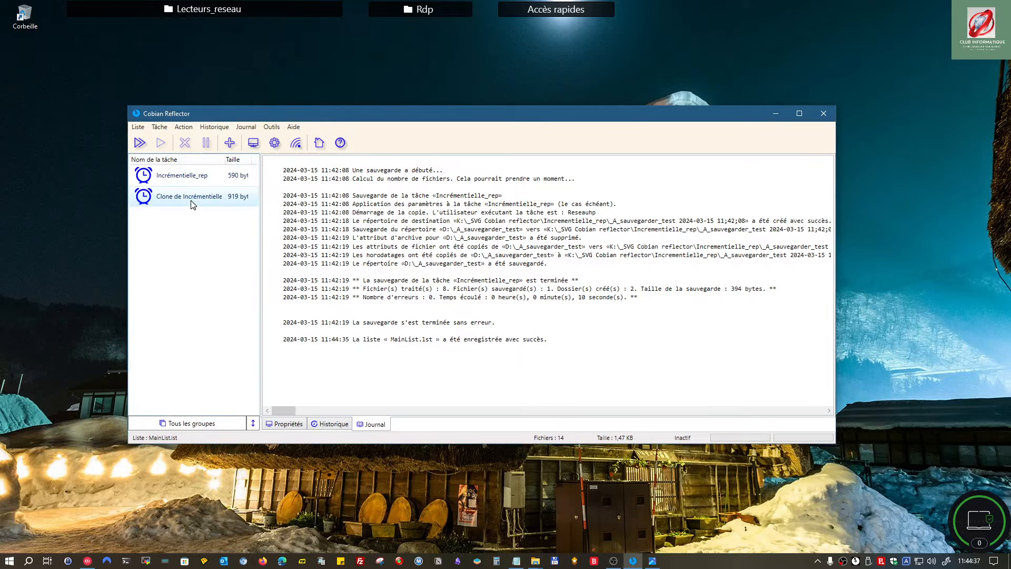
- Open the cloned task for modification, rename it Différentielle_fichiers and set its backup type to Différentielle
right_click(175, 199)
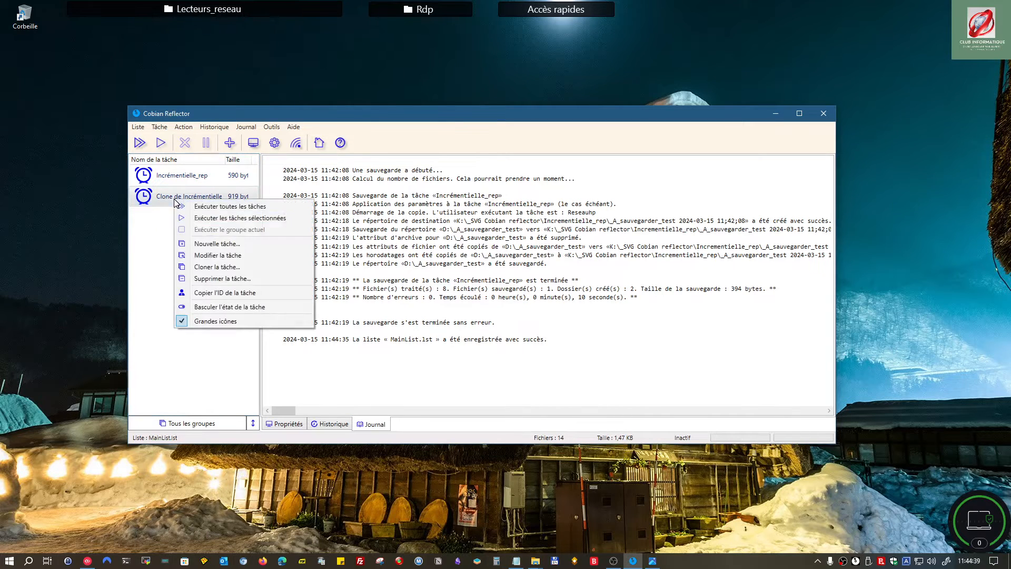
click(228, 255)
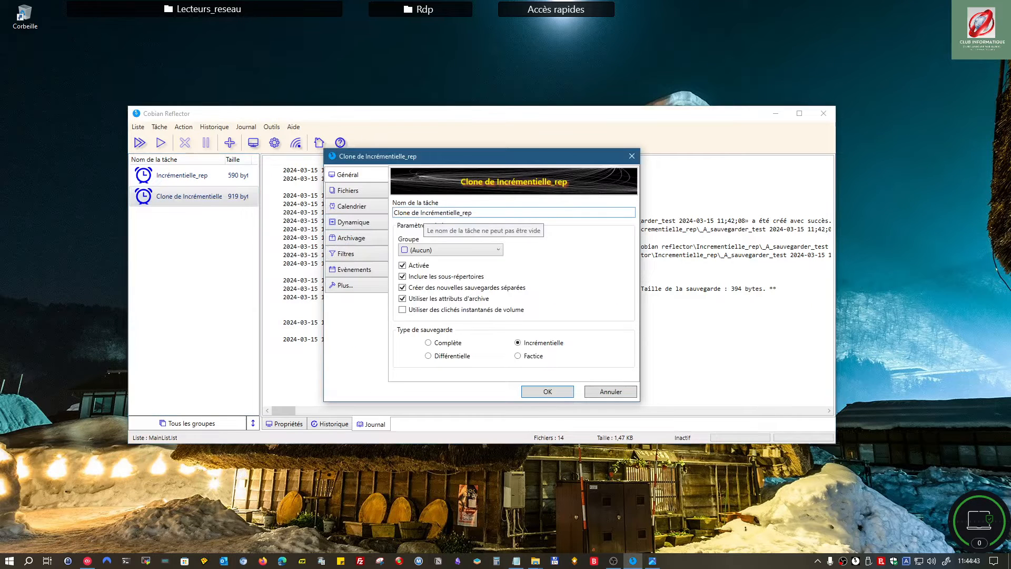
key(BackSpace)
key(BackSpace)
key(BackSpace)
key(BackSpace)
key(BackSpace)
key(BackSpace)
key(BackSpace)
key(BackSpace)
key(BackSpace)
text(Dif)
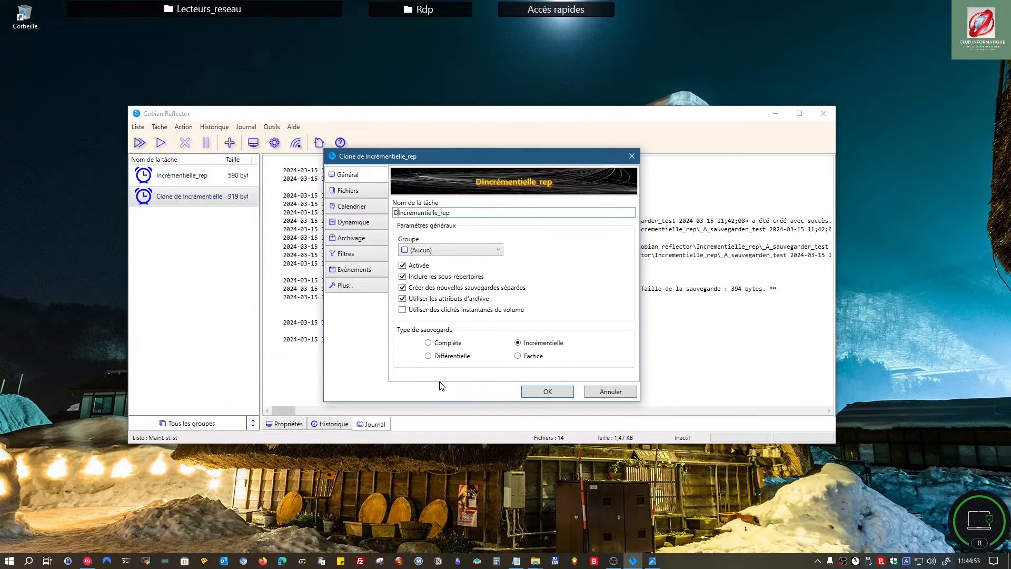
text(féren)
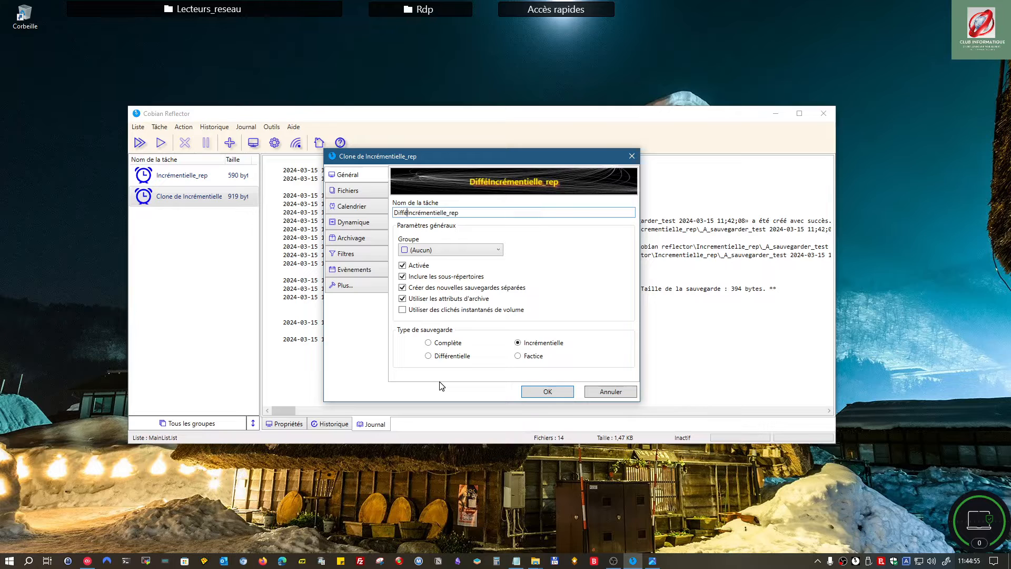
text(tie)
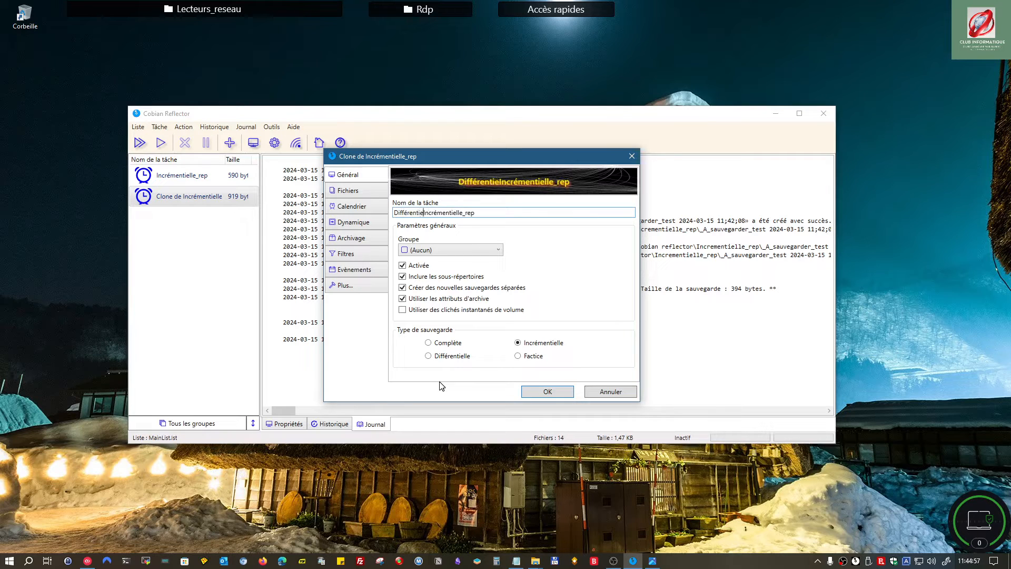
text(l)
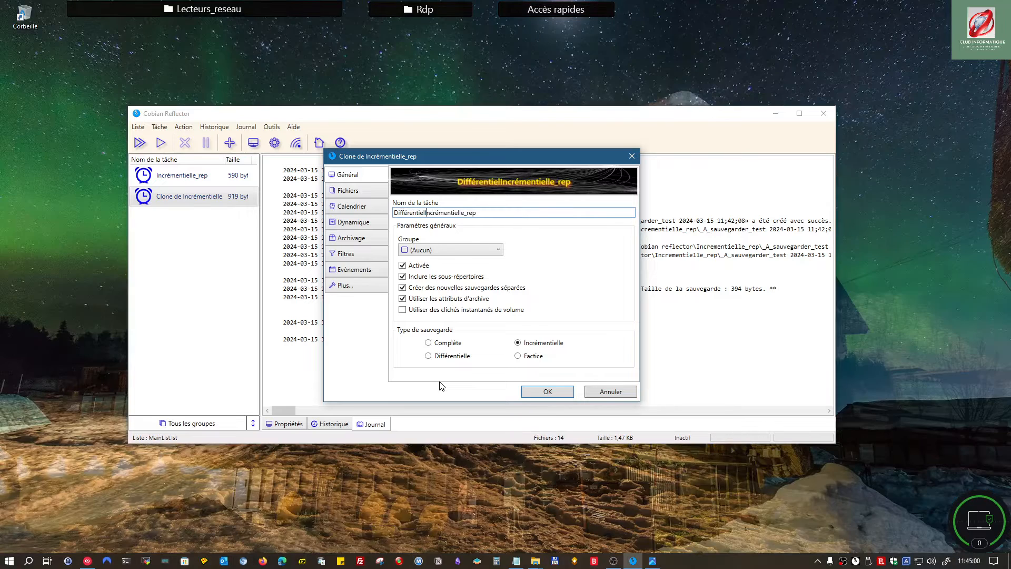
text(l"_)
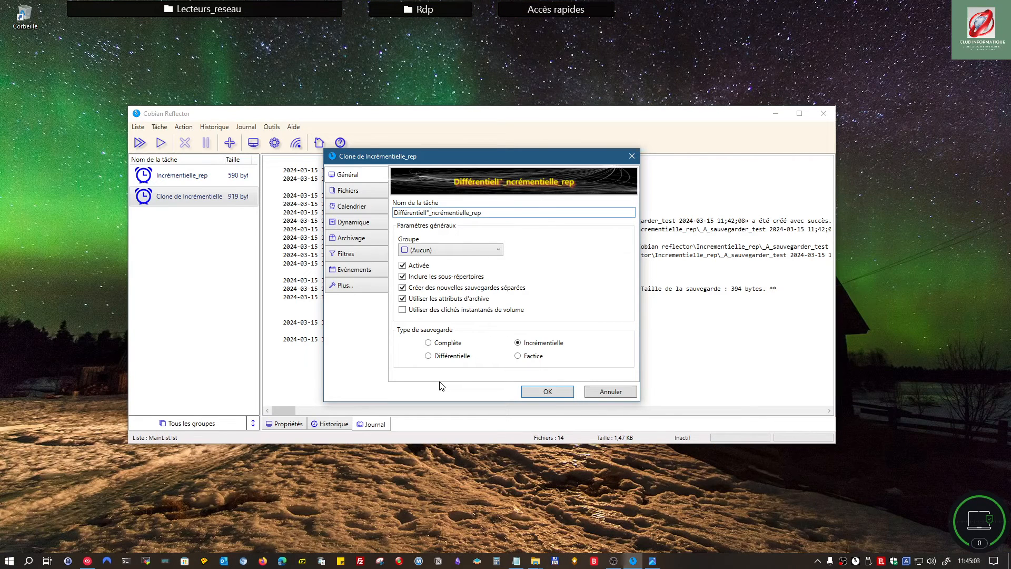
text(fichi)
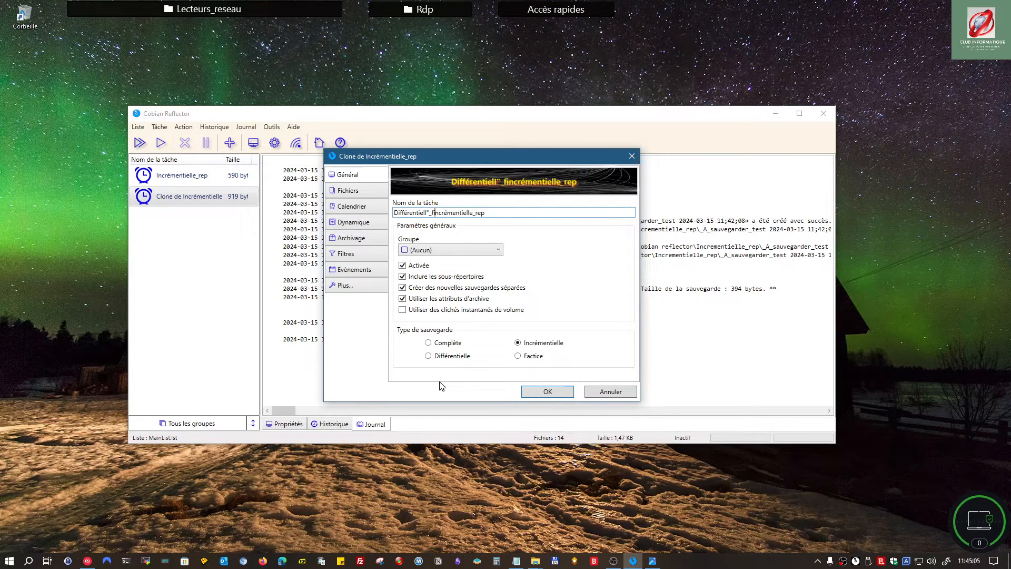
key(shift+End)
text(ers)
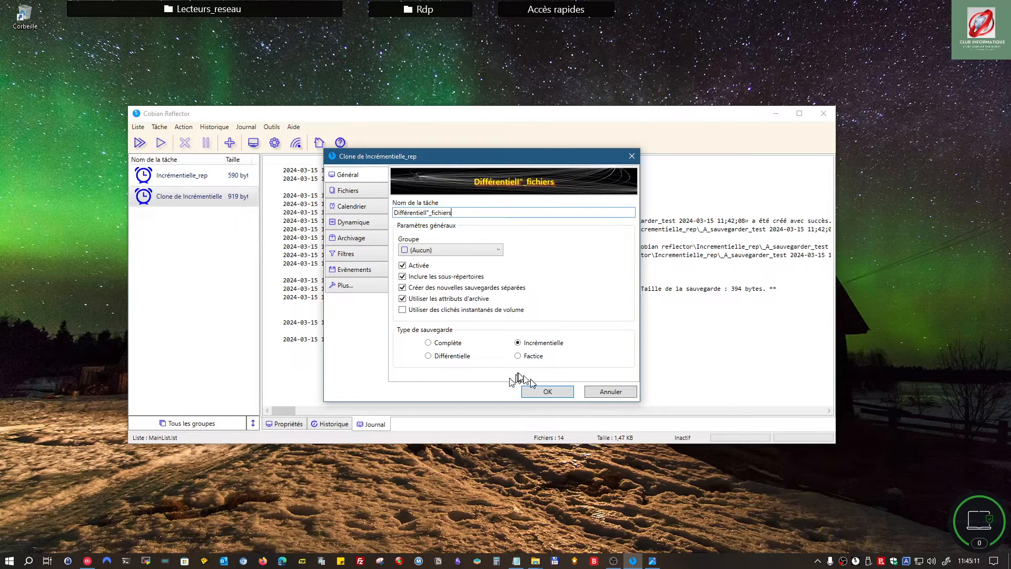
key(Left)
key(Left)
key(Left)
key(Left)
key(Left)
key(Left)
key(Left)
key(Left)
key(Left)
key(BackSpace)
text(e)
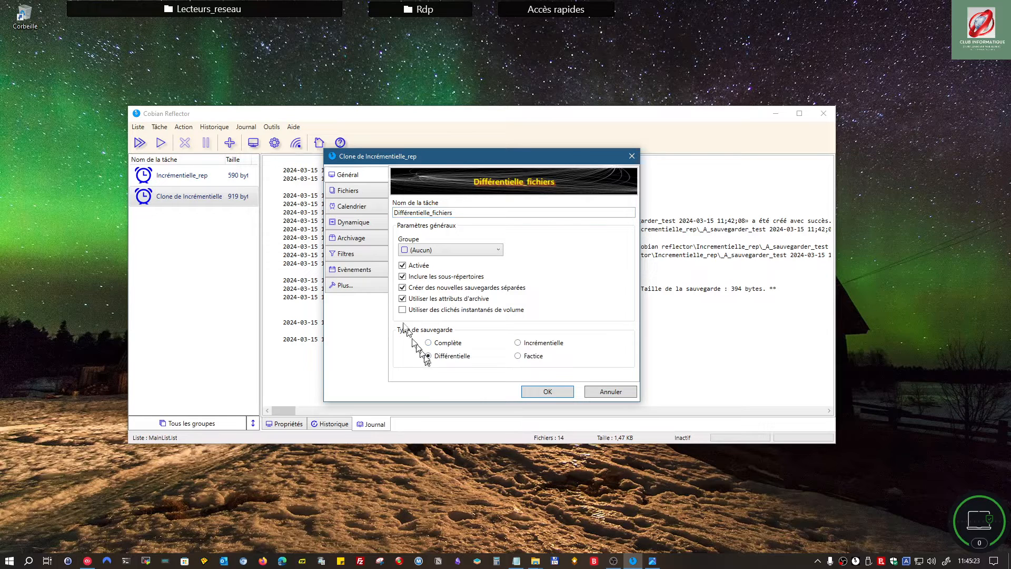
- Remove the K:\_SVG Cobian reflector\Incrementielle_rep destination from the cloned task
click(348, 192)
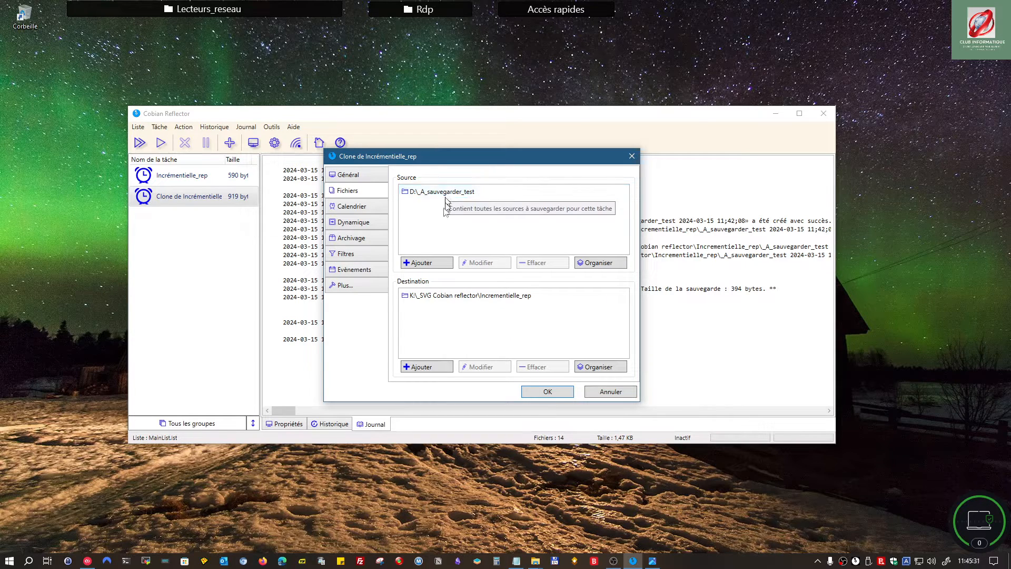
click(490, 296)
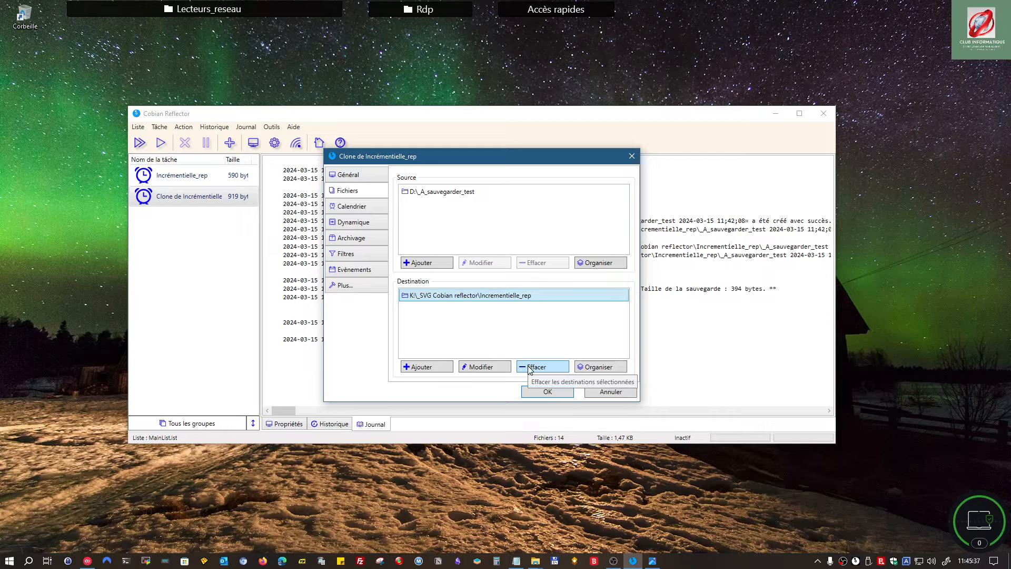
click(529, 366)
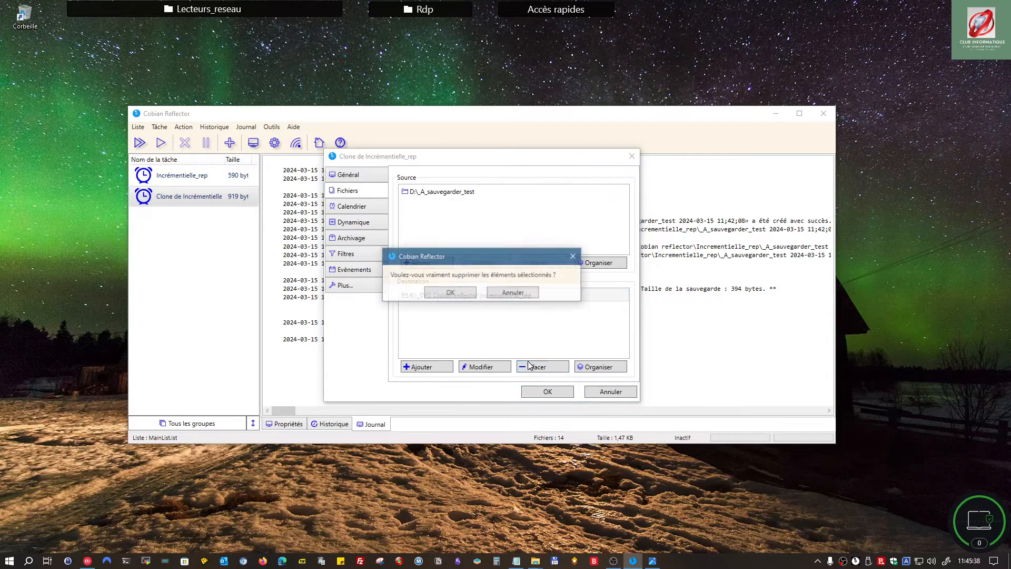
click(454, 293)
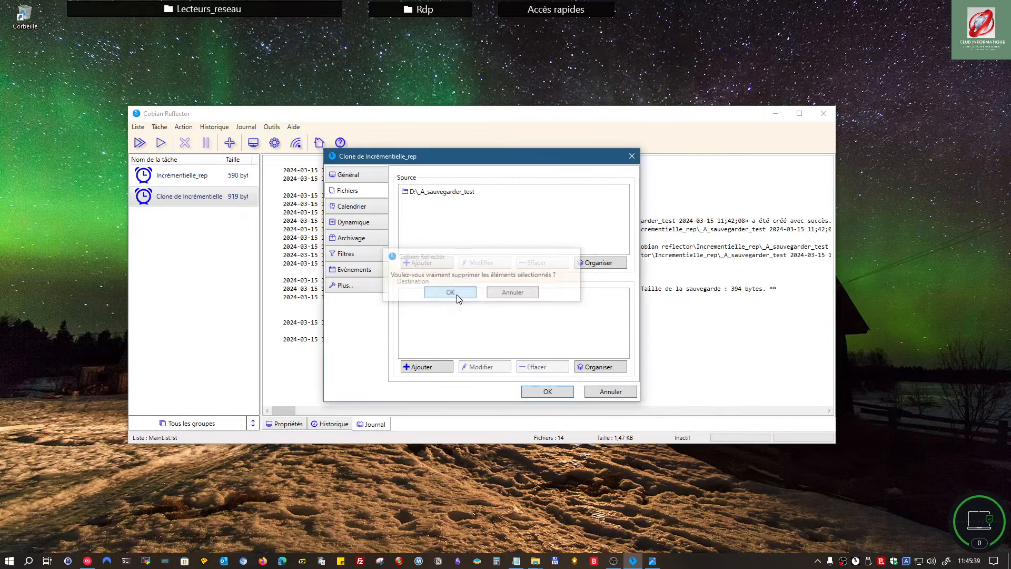
- Add the directory K:\_SVG Cobian reflector\Differentielle fichiers as the task's destination
click(430, 365)
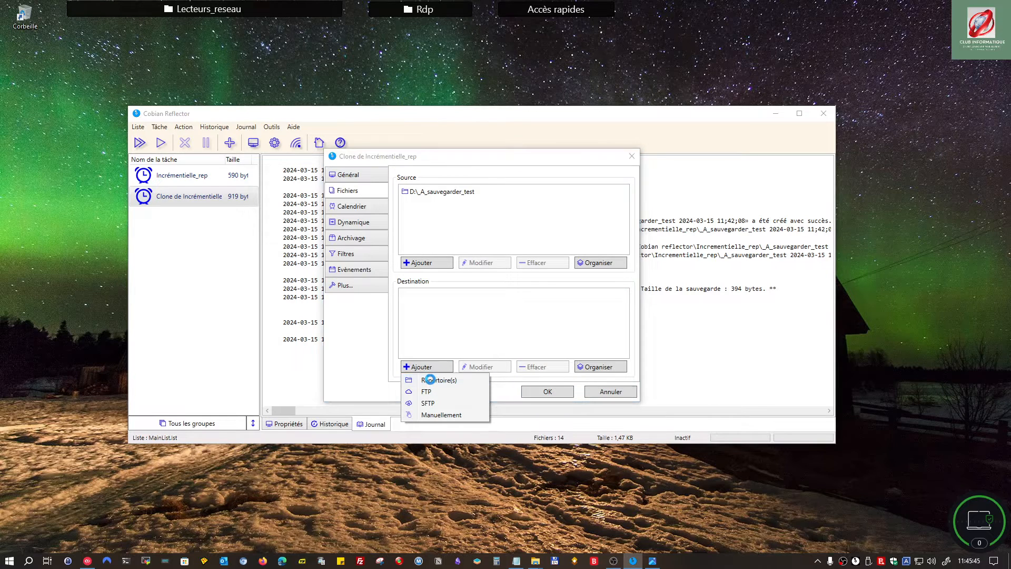
click(431, 381)
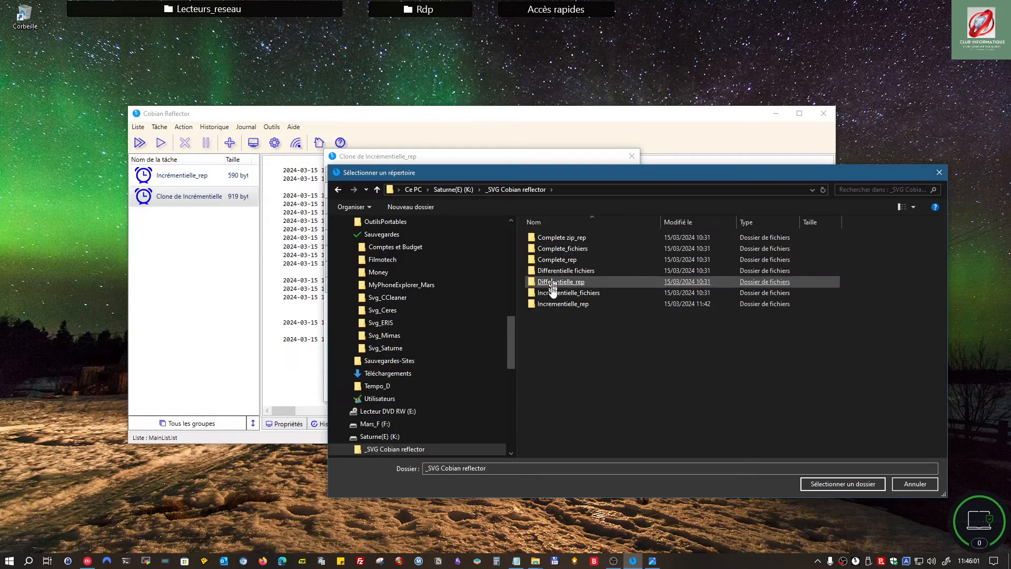
click(553, 282)
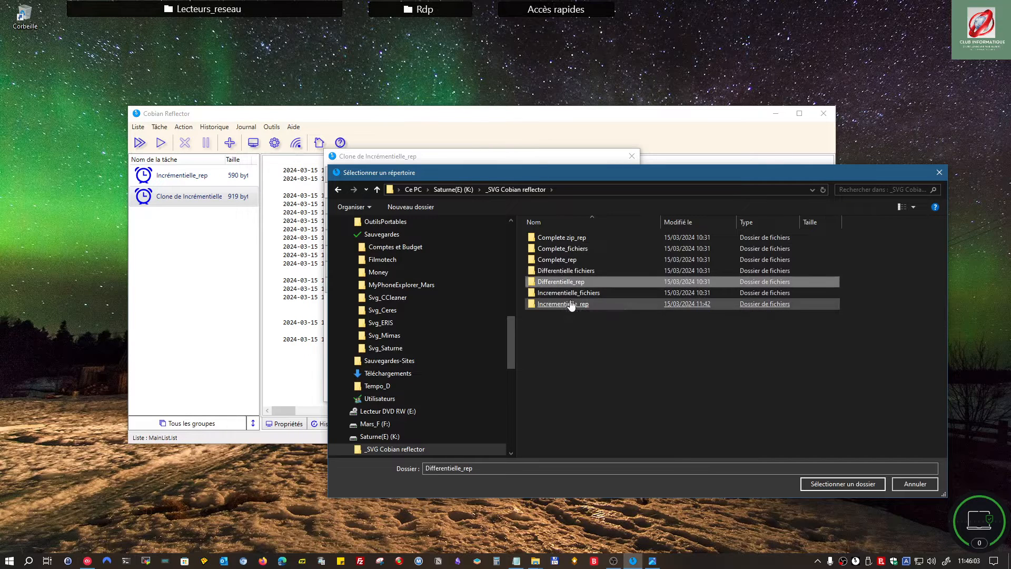
click(569, 271)
double_click(570, 273)
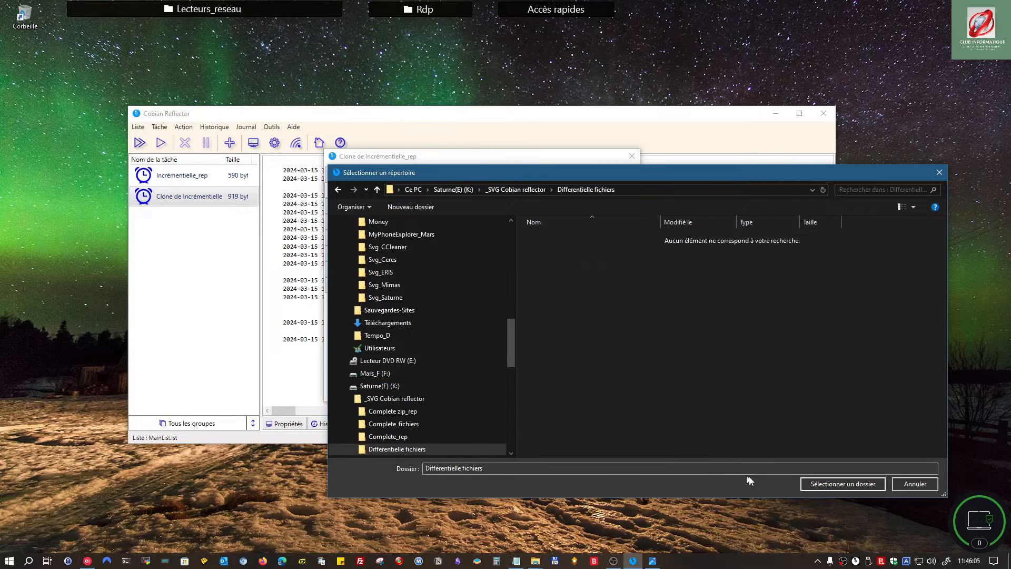
click(828, 485)
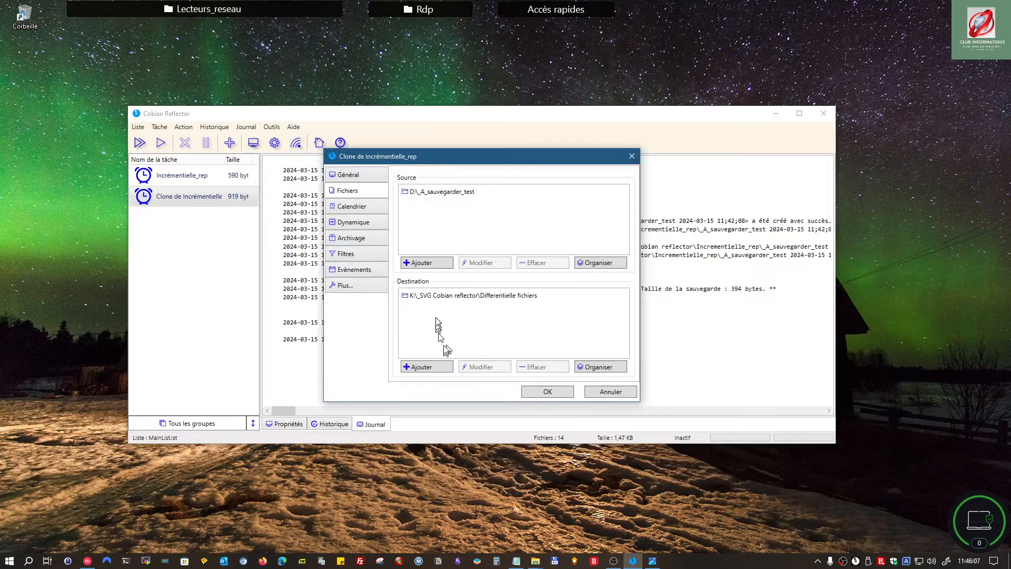
- Set the number of differential copies to keep to 4 and save the task
click(357, 211)
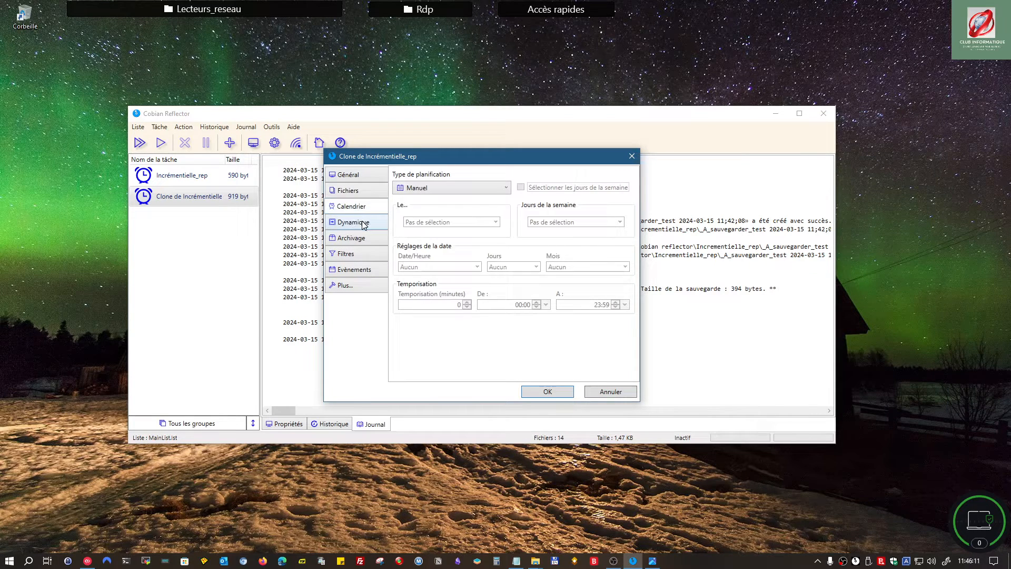
click(363, 223)
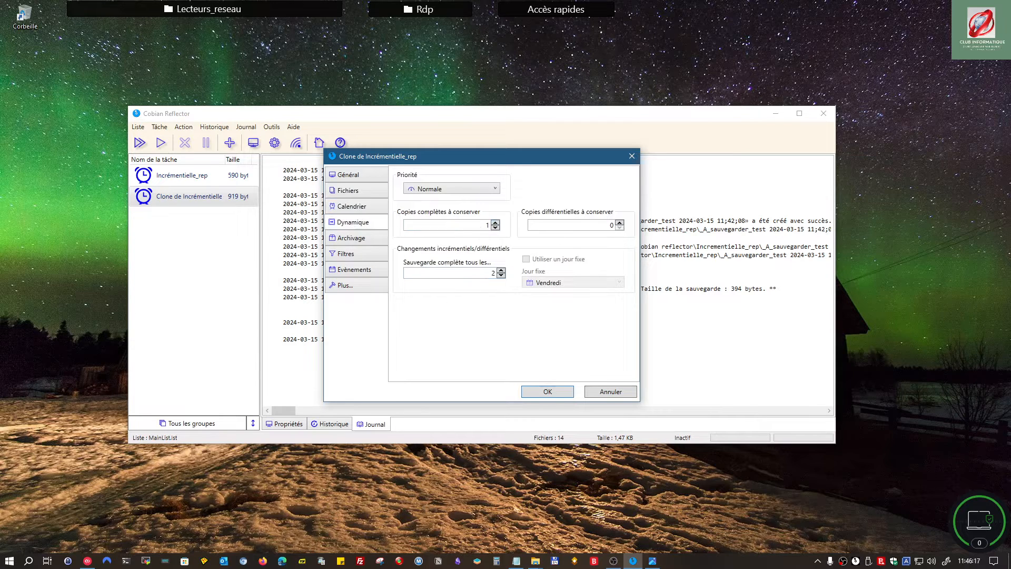
click(620, 224)
click(547, 391)
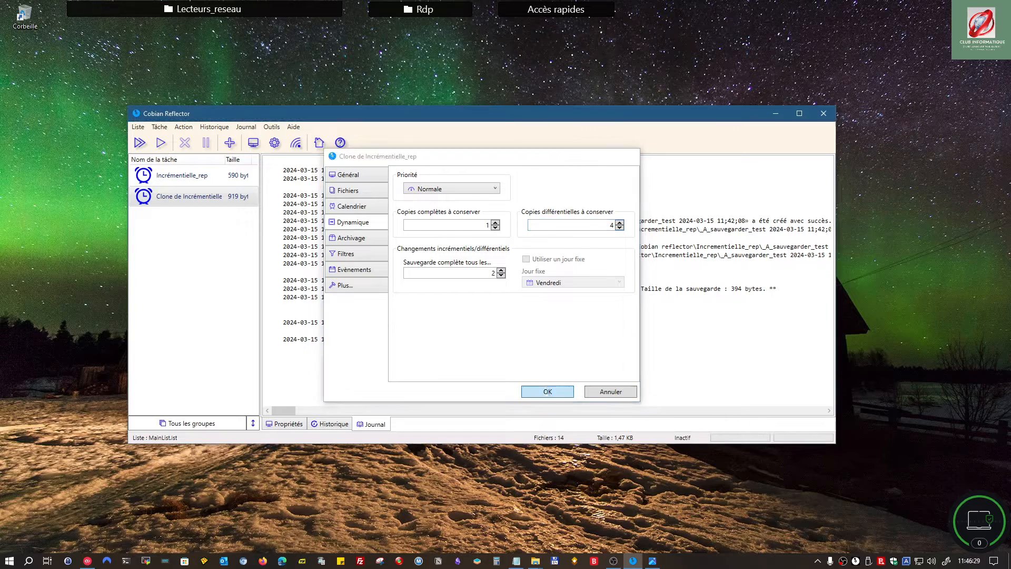
- Reopen the Différentielle_fichiers task for modification and remove the D:\_A_sauvegarder_test directory from its sources
right_click(206, 205)
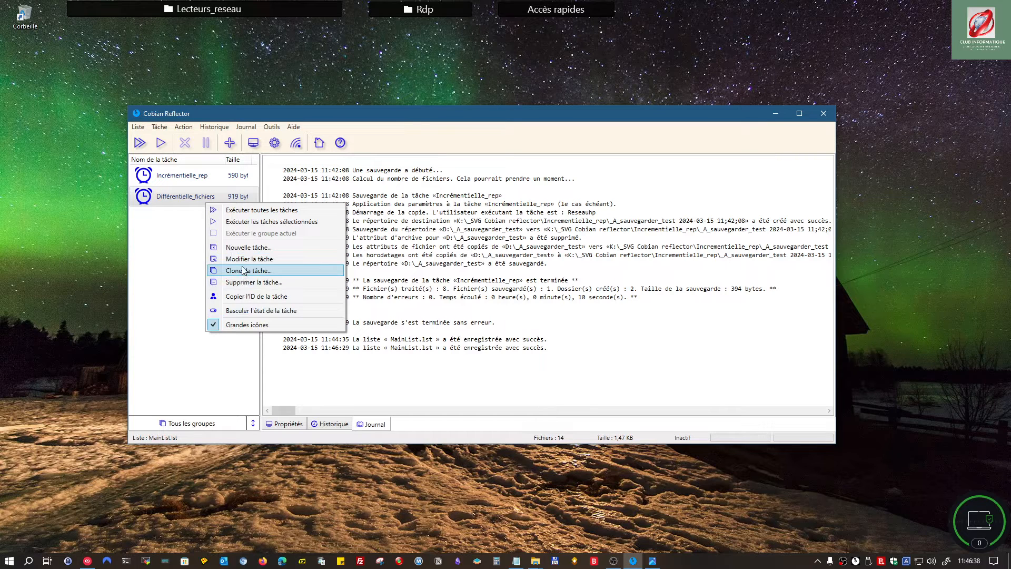
click(244, 258)
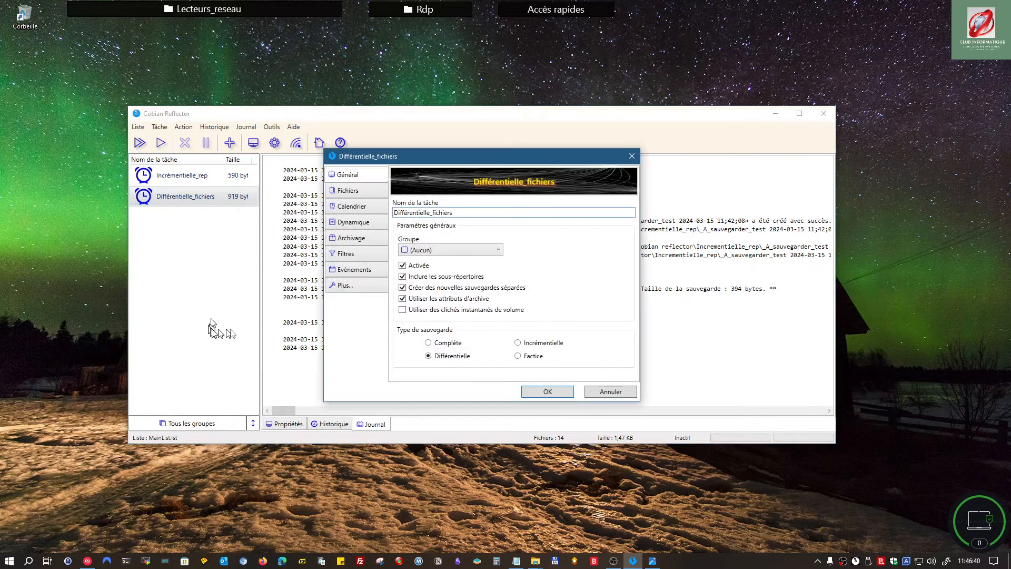
click(356, 190)
click(456, 193)
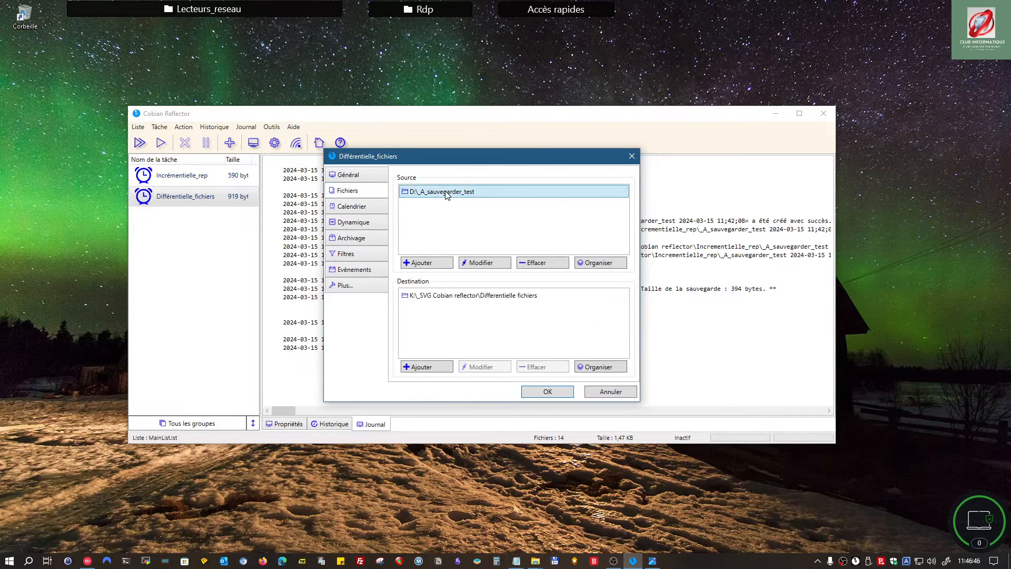
click(536, 269)
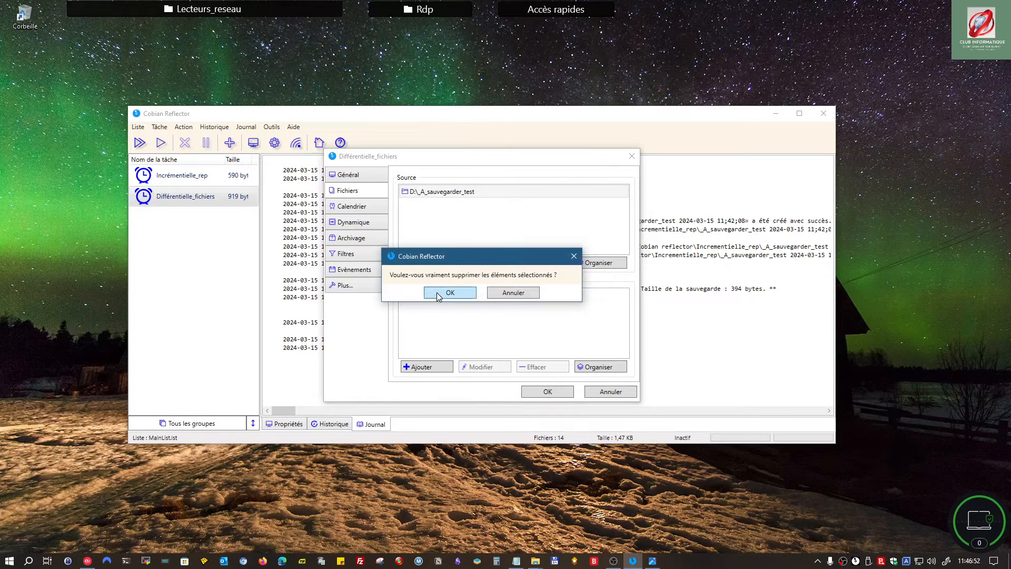
click(451, 293)
- Add the file Fichier 1.txt from D:\_A_sauvegarder_test as a source of the task
click(423, 263)
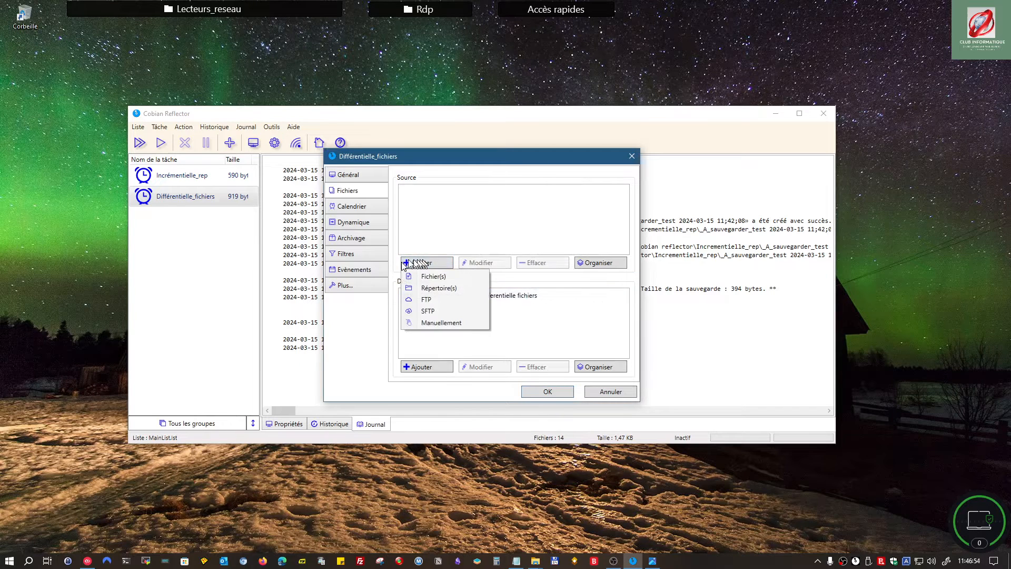
click(437, 279)
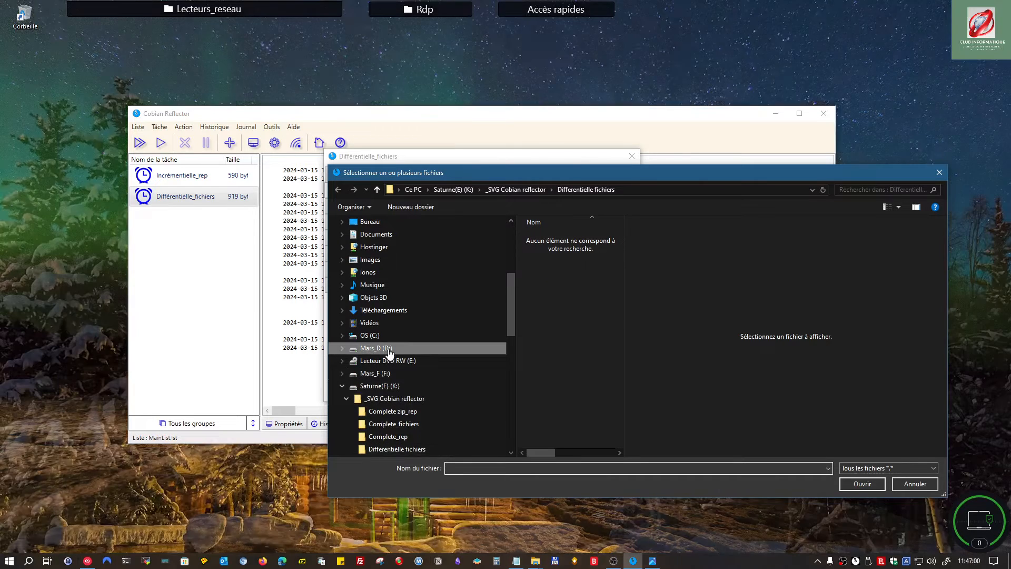
click(388, 348)
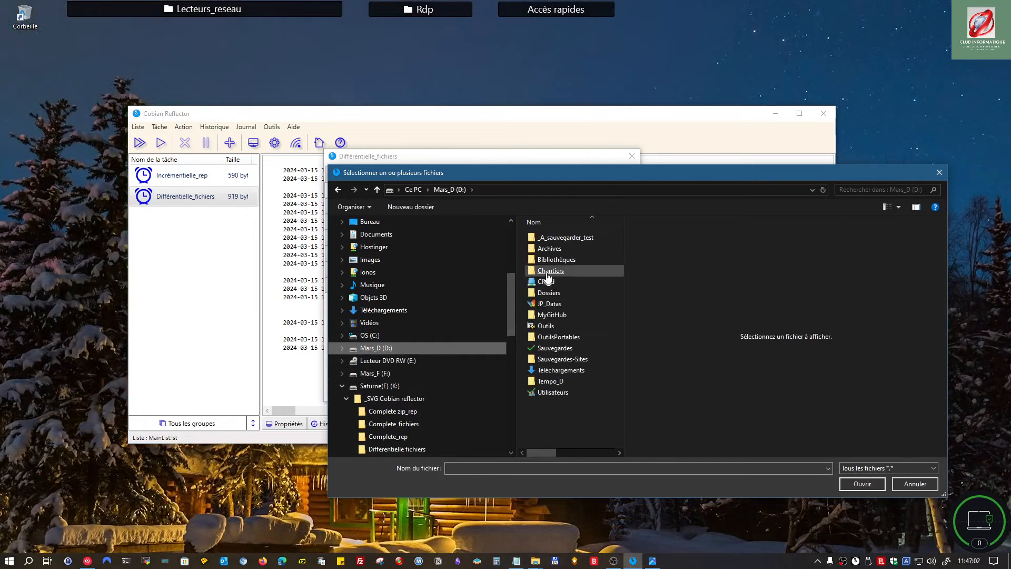
click(549, 242)
double_click(550, 241)
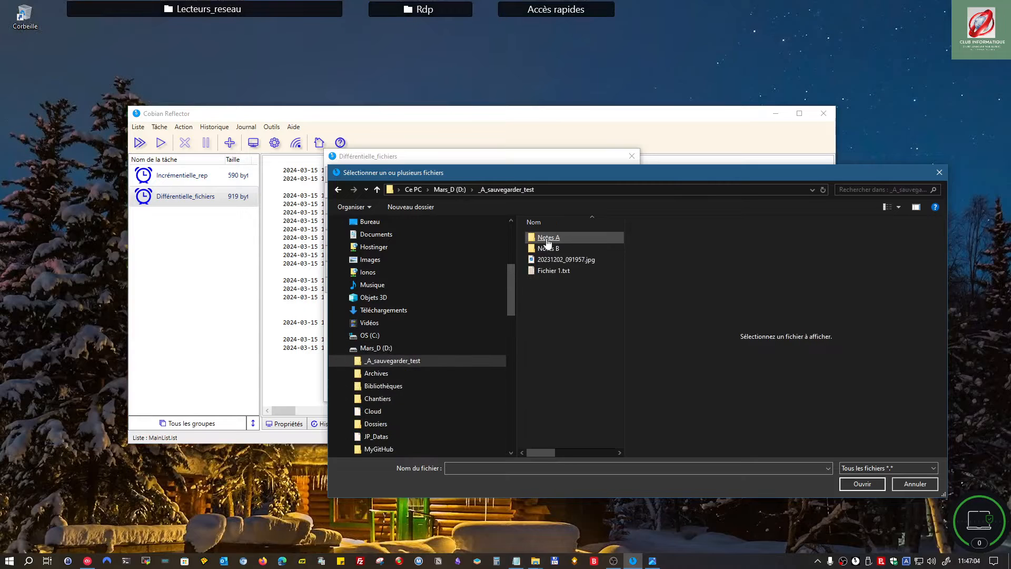
click(547, 260)
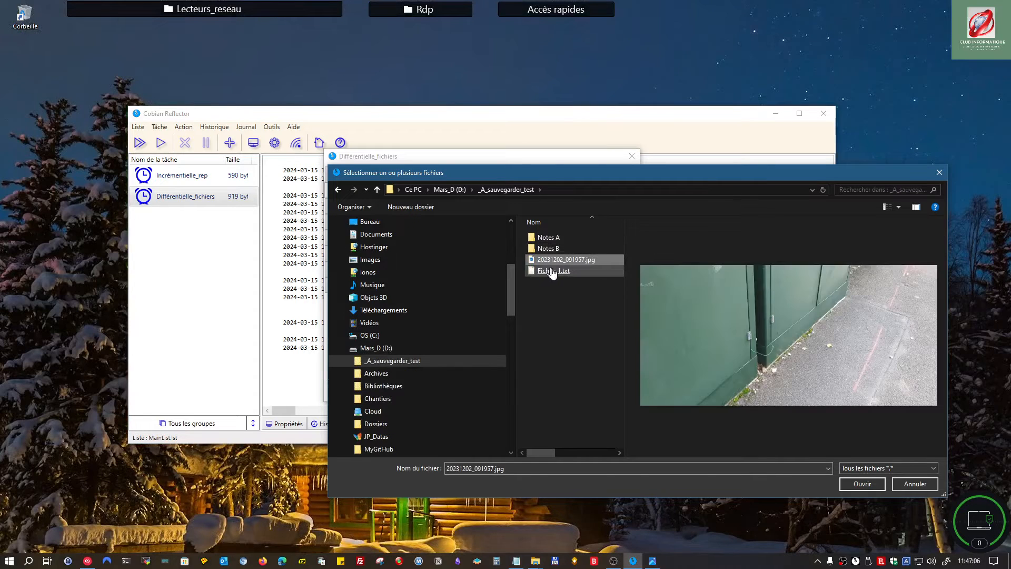
click(551, 271)
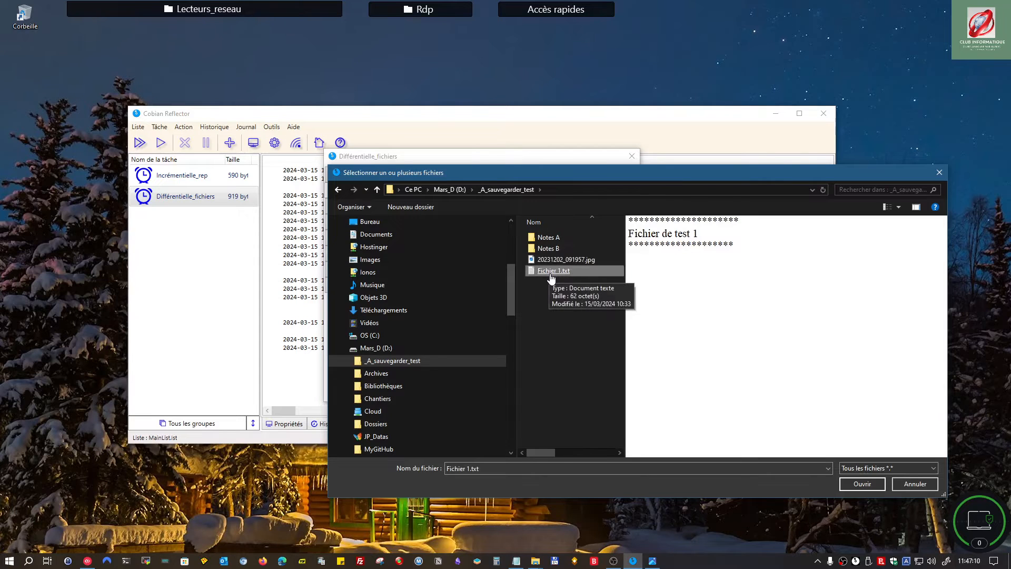
double_click(551, 273)
- Add Fichier A1.txt, Fichier A2.txt and Fichier A3.txt from the Notes A folder as sources of the task
click(427, 263)
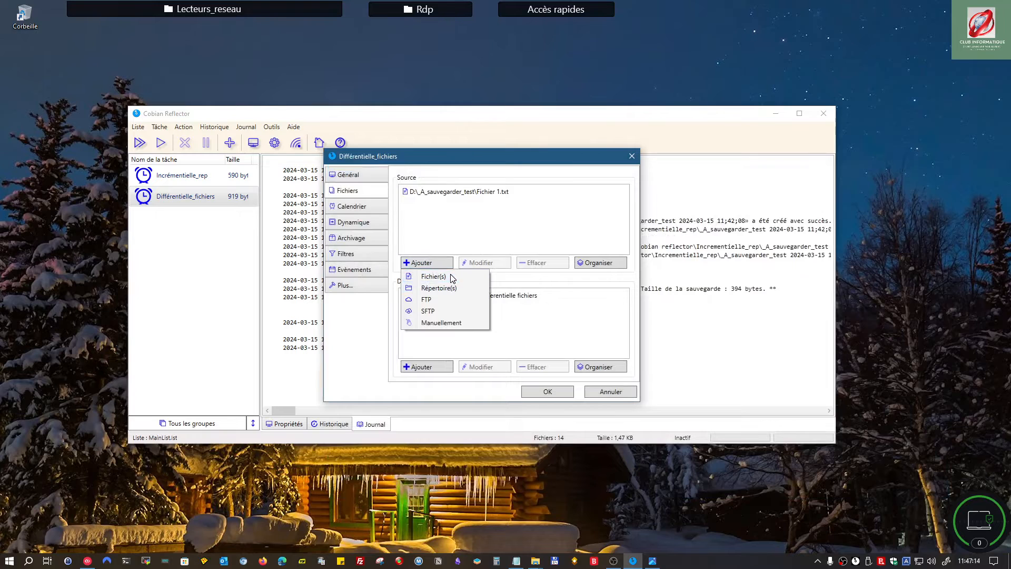
click(451, 277)
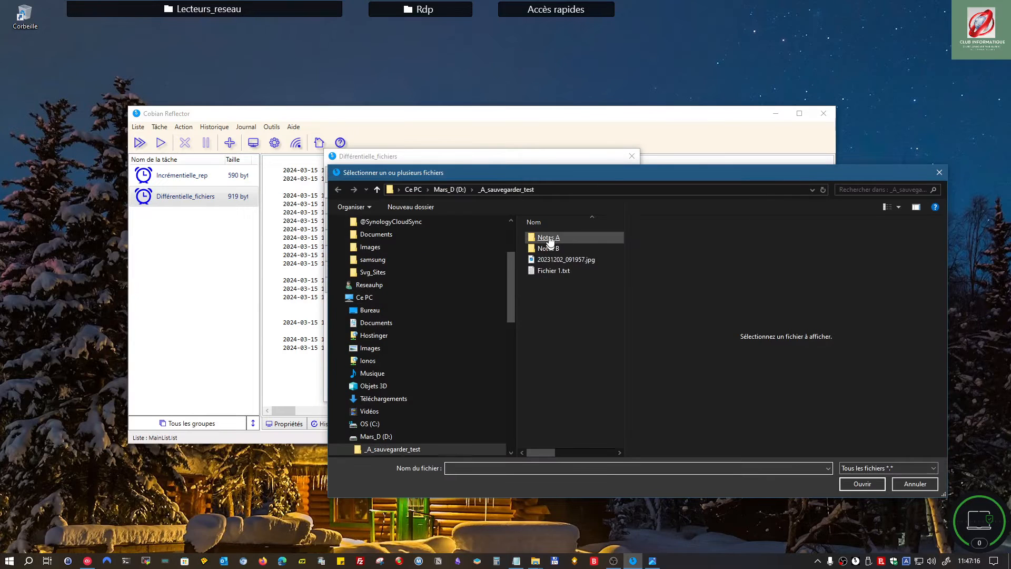
double_click(550, 238)
click(550, 239)
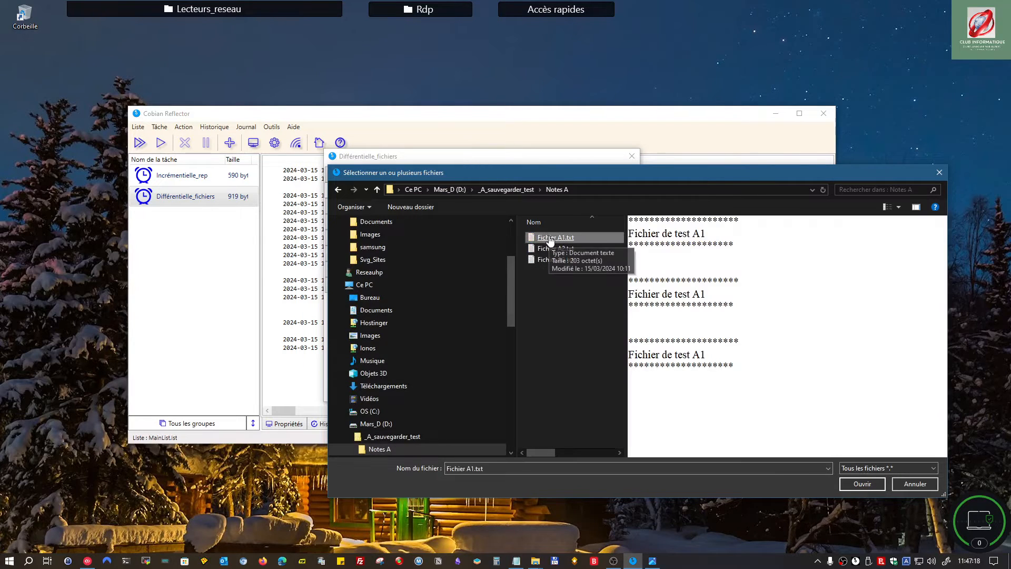
shift+click(541, 260)
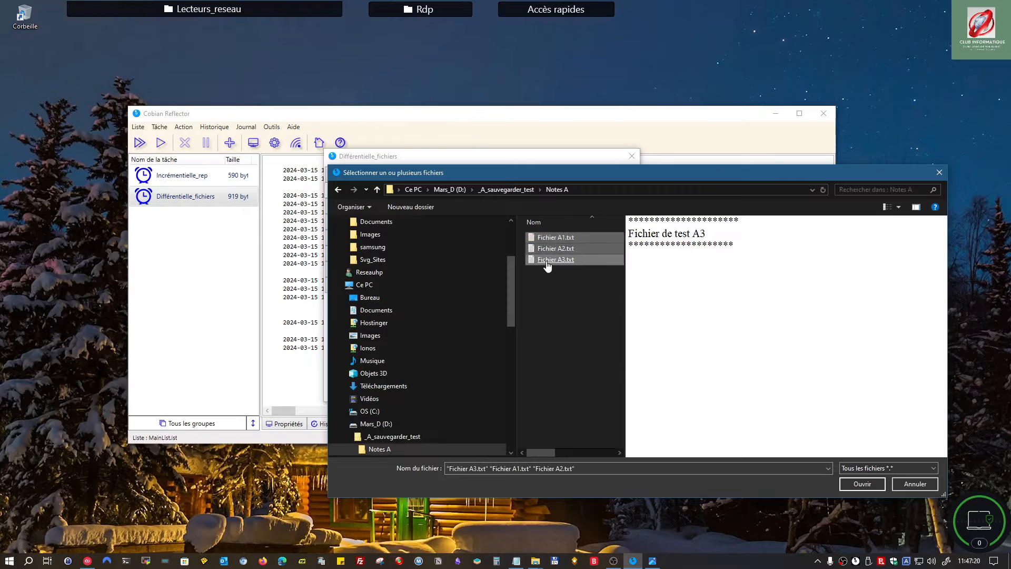
key(Delete)
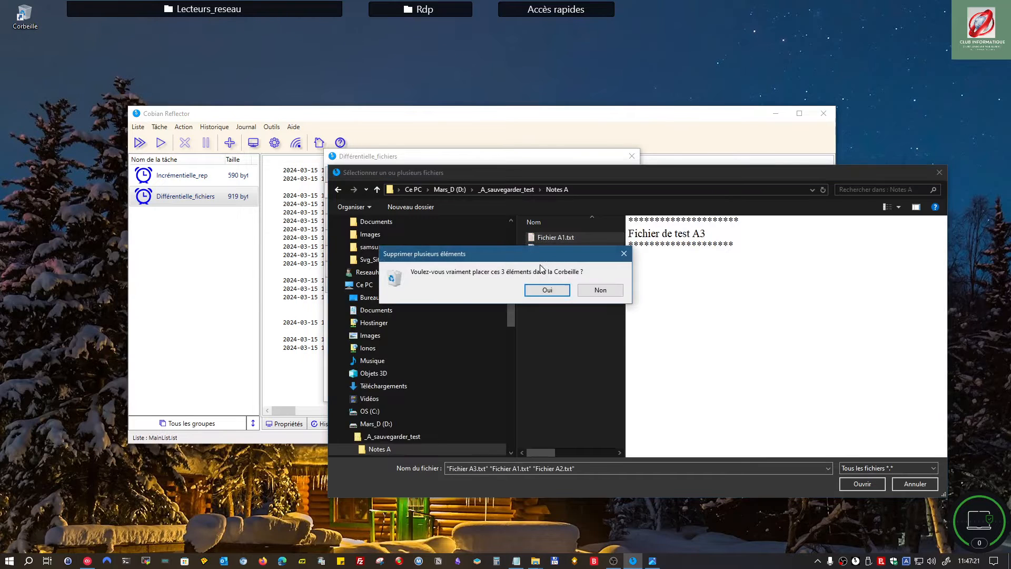
click(594, 293)
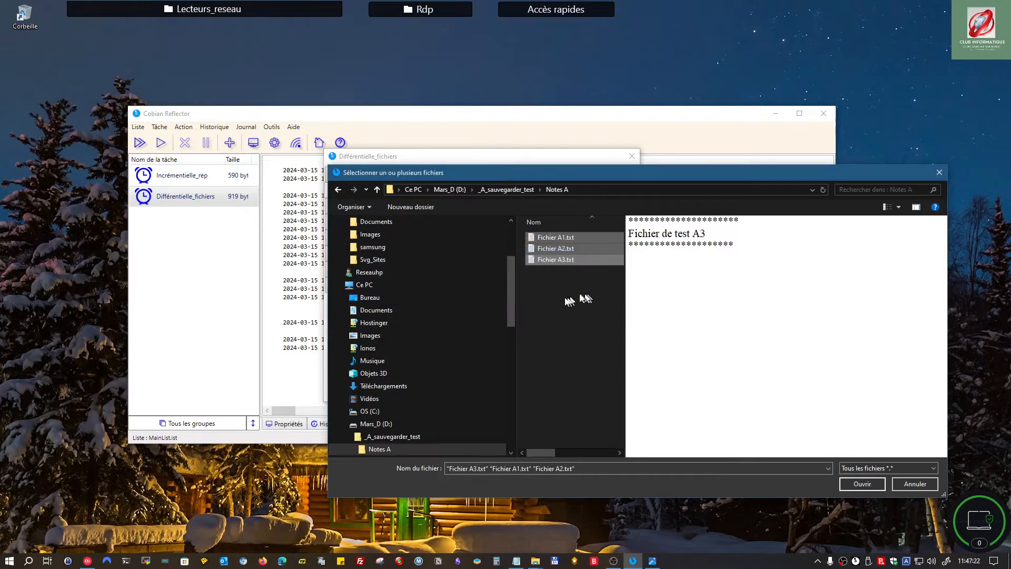
click(848, 468)
click(850, 479)
click(849, 484)
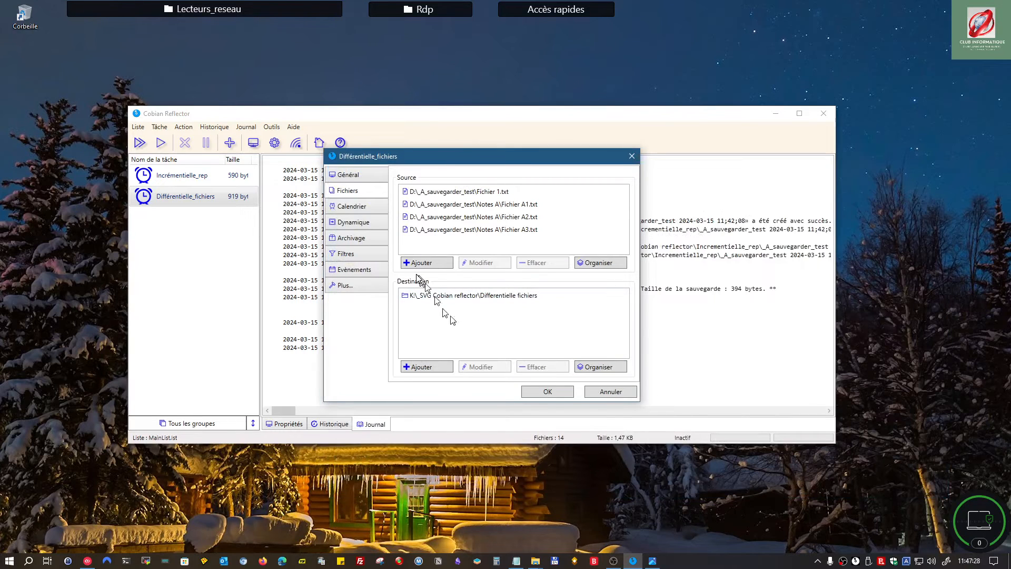
- Add Fichier B1.txt, Fichier B2.txt and Fichier B3.txt from the Notes B folder as sources of the task
click(416, 263)
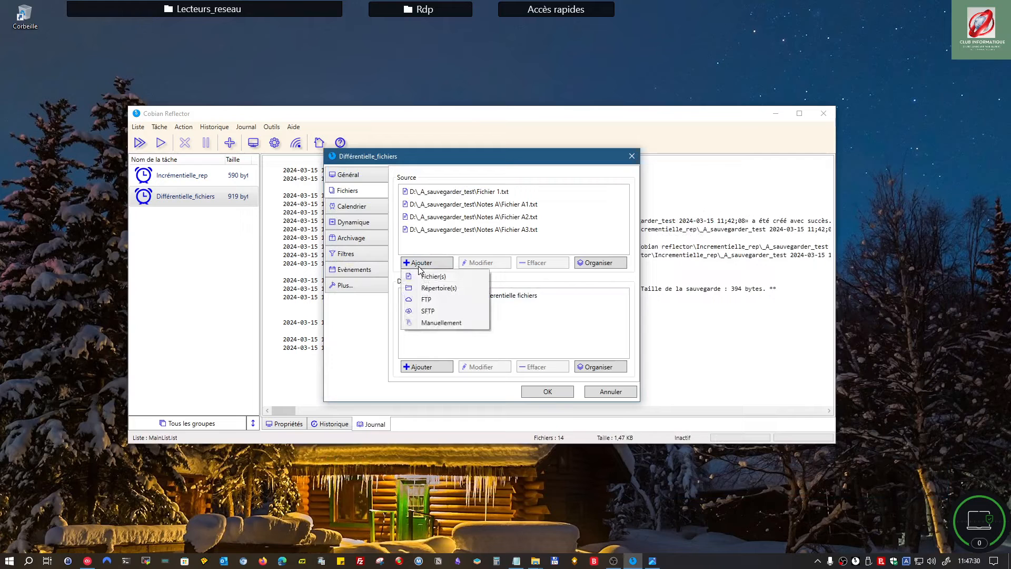
click(433, 276)
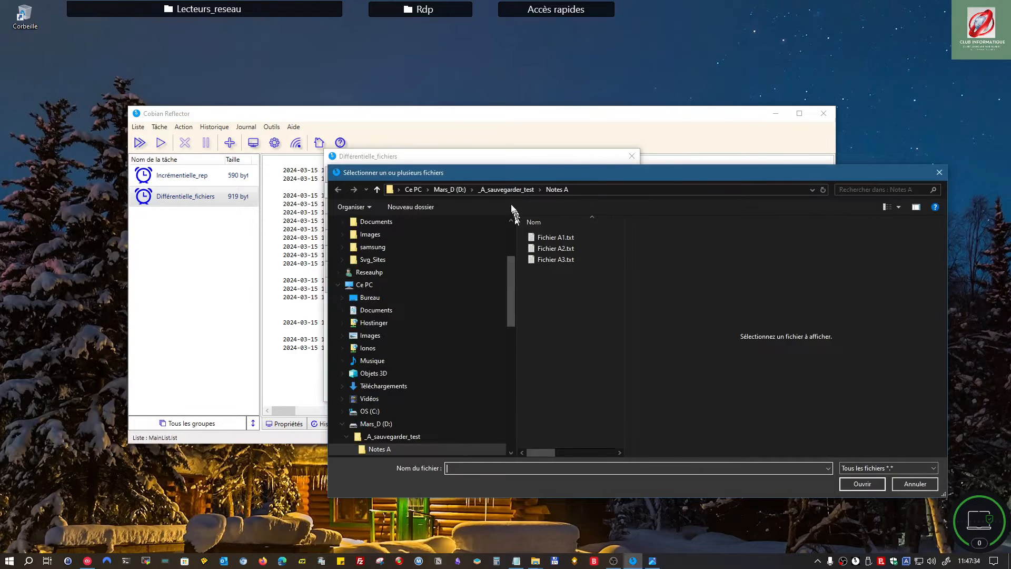
click(510, 191)
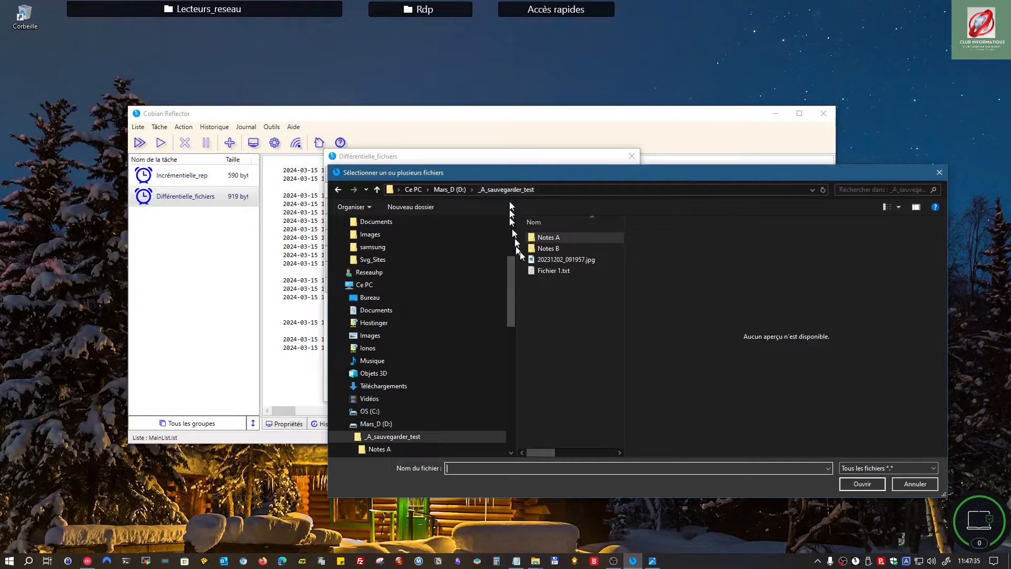
double_click(548, 249)
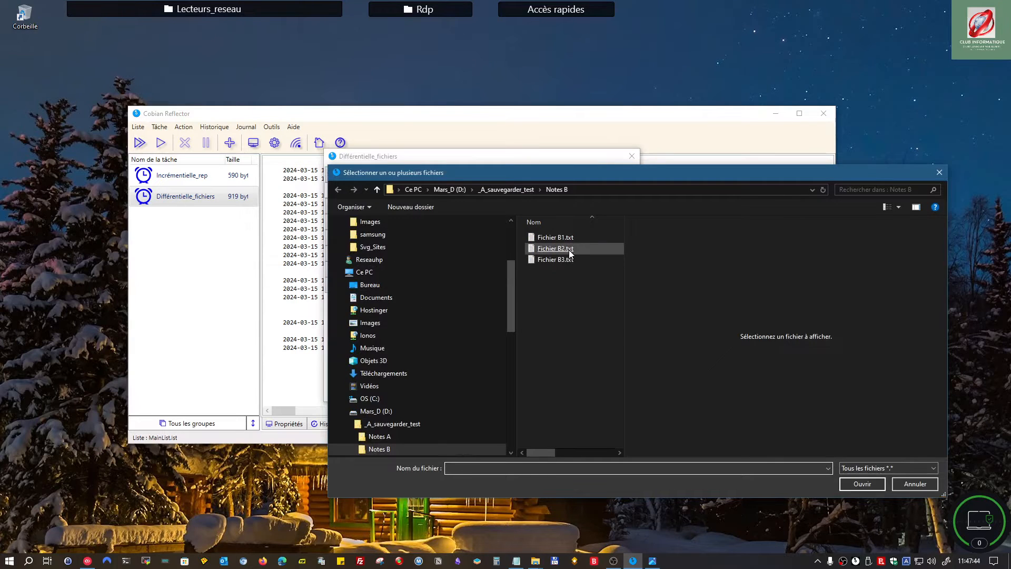
shift+click(569, 264)
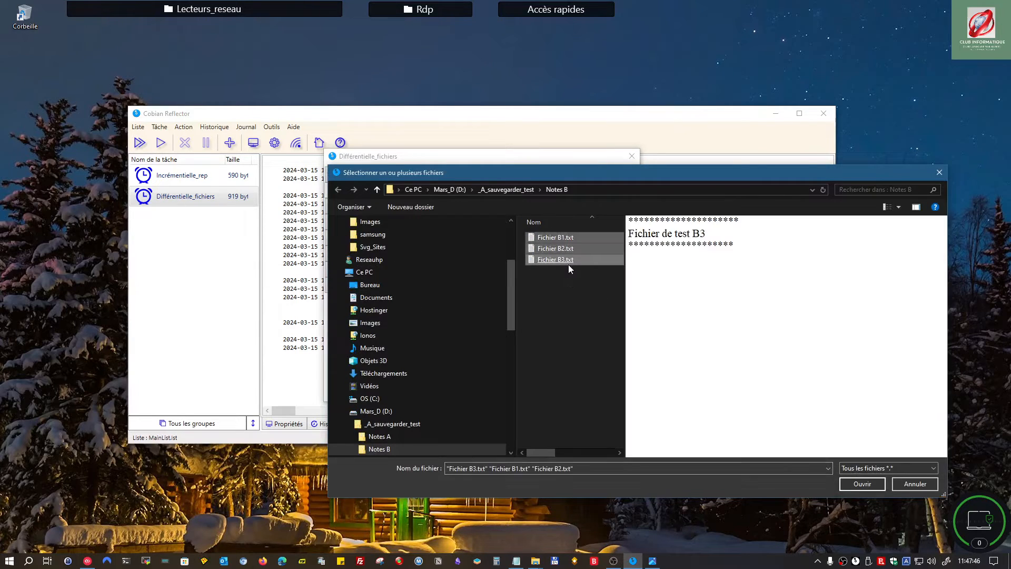
click(863, 484)
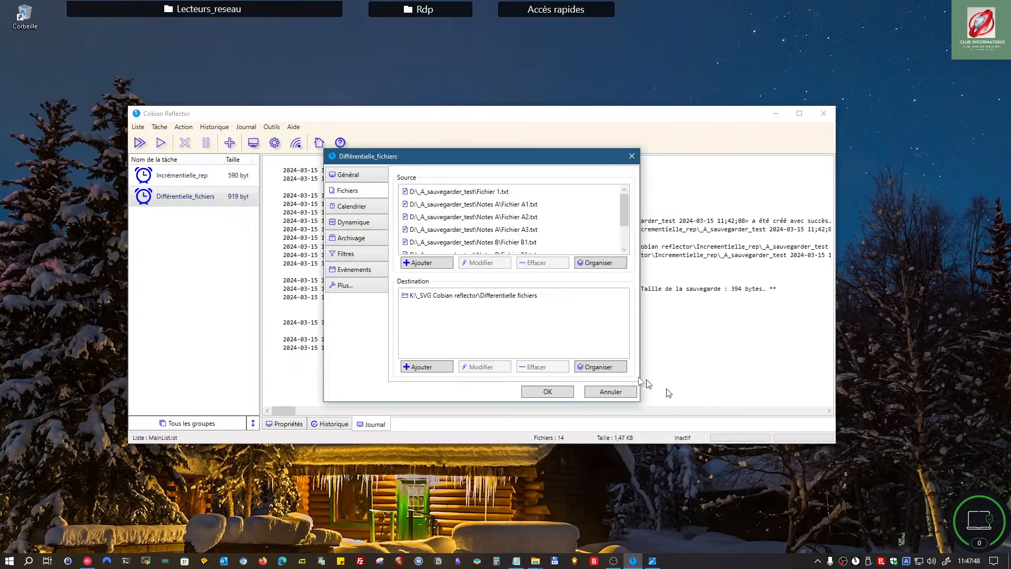
- Delete the duplicate Notes B\Fichier B1.txt entry from the task's sources
scroll(498, 226, down, 3)
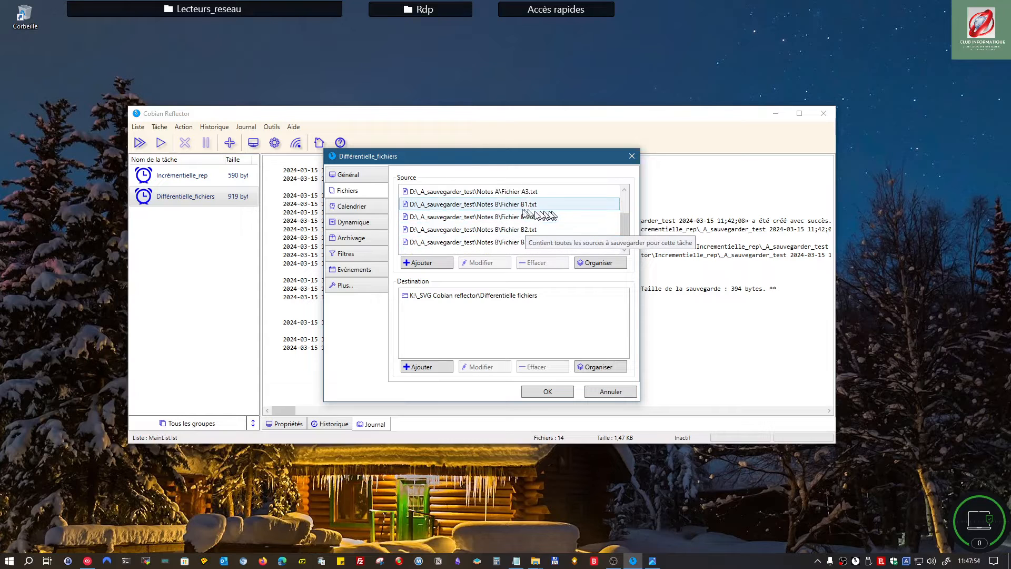
click(495, 219)
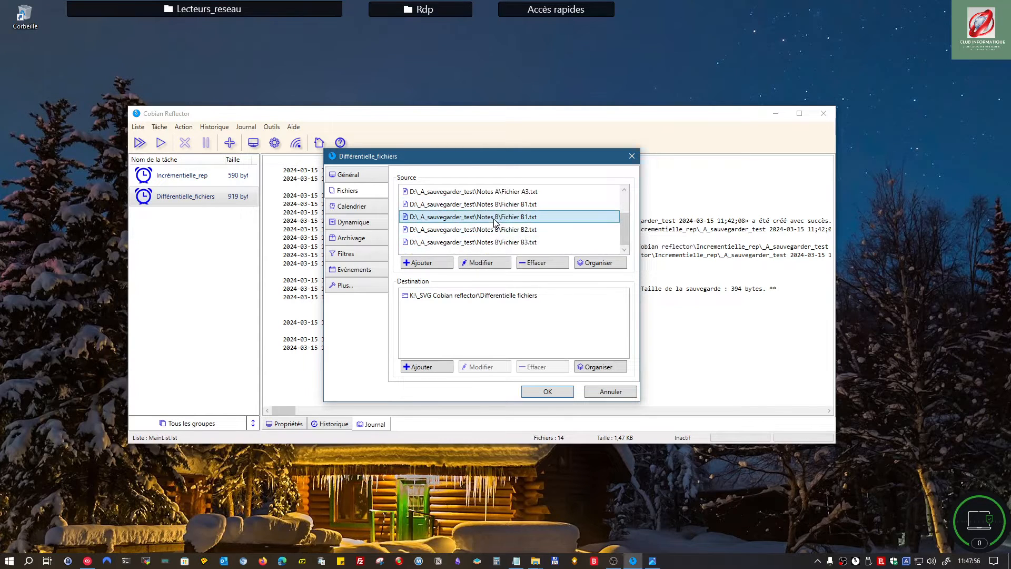
click(535, 263)
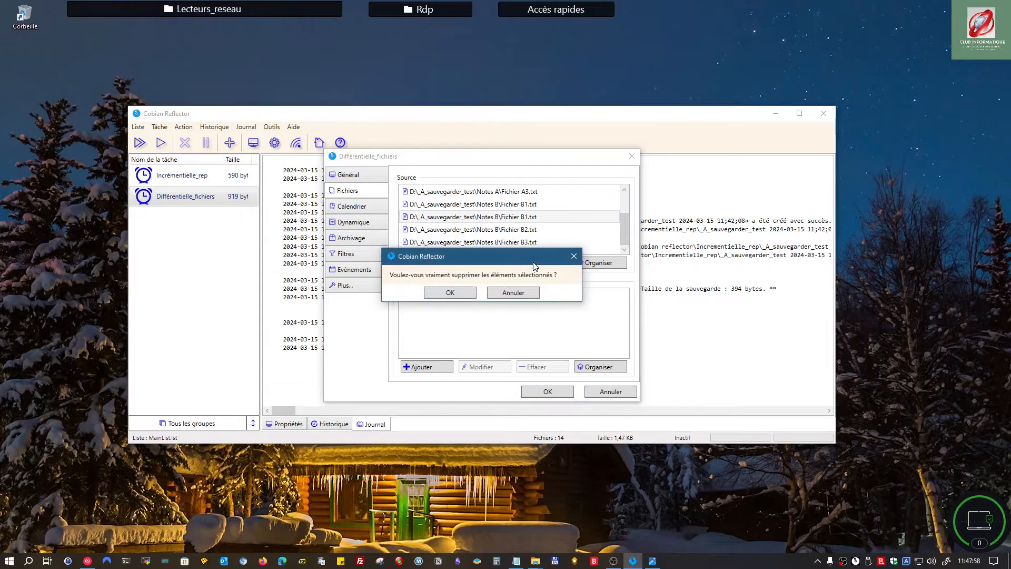
click(450, 293)
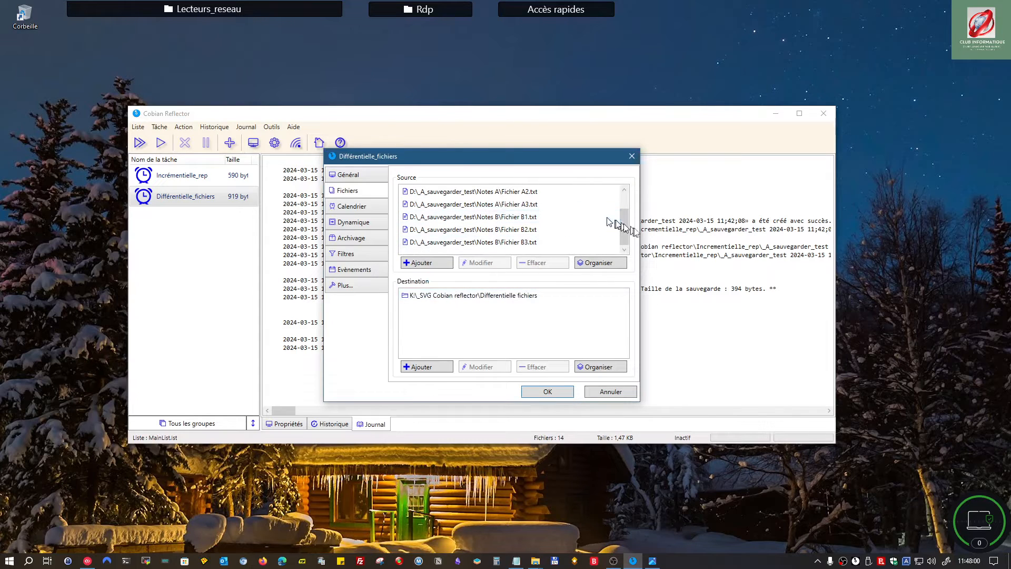
- Check the full source list, save the task and run the Différentielle_fichiers backup
drag(625, 232, 626, 194)
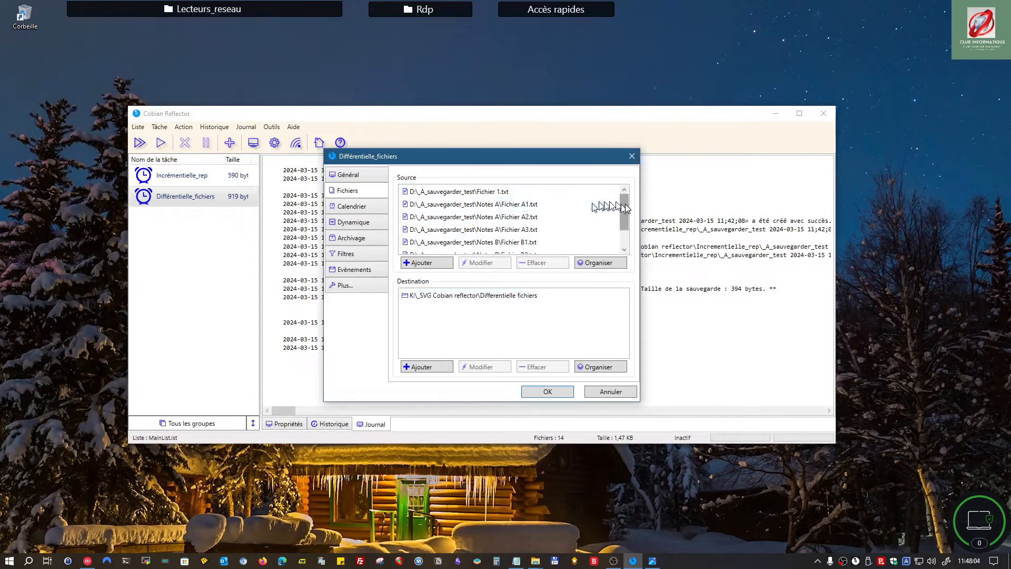
drag(624, 204, 623, 221)
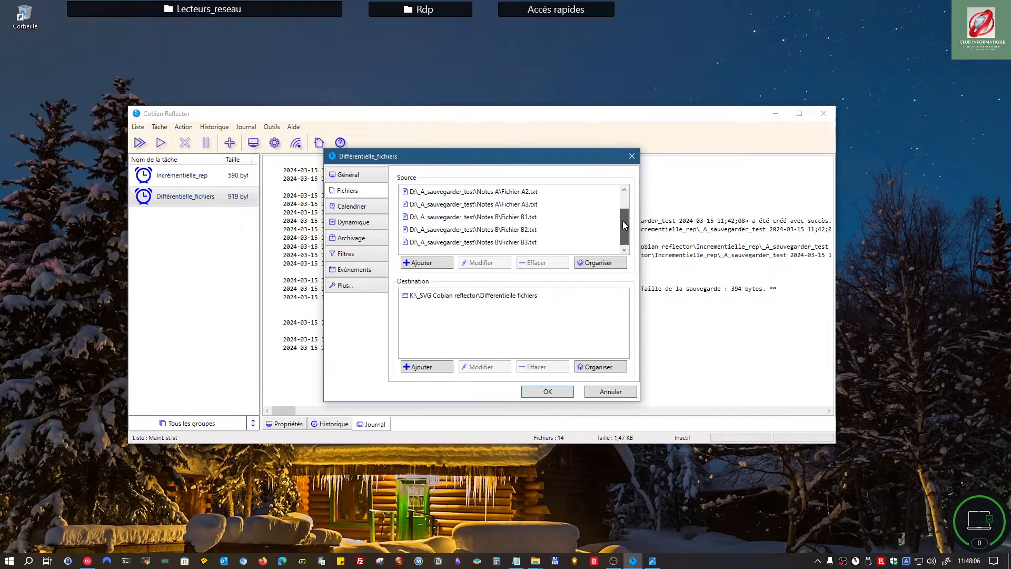
click(547, 393)
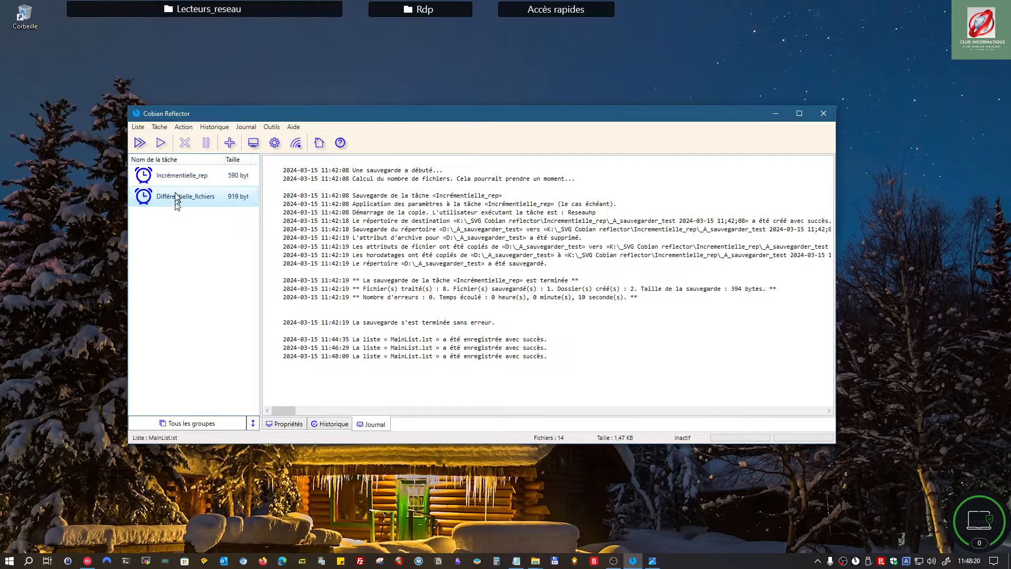
click(161, 143)
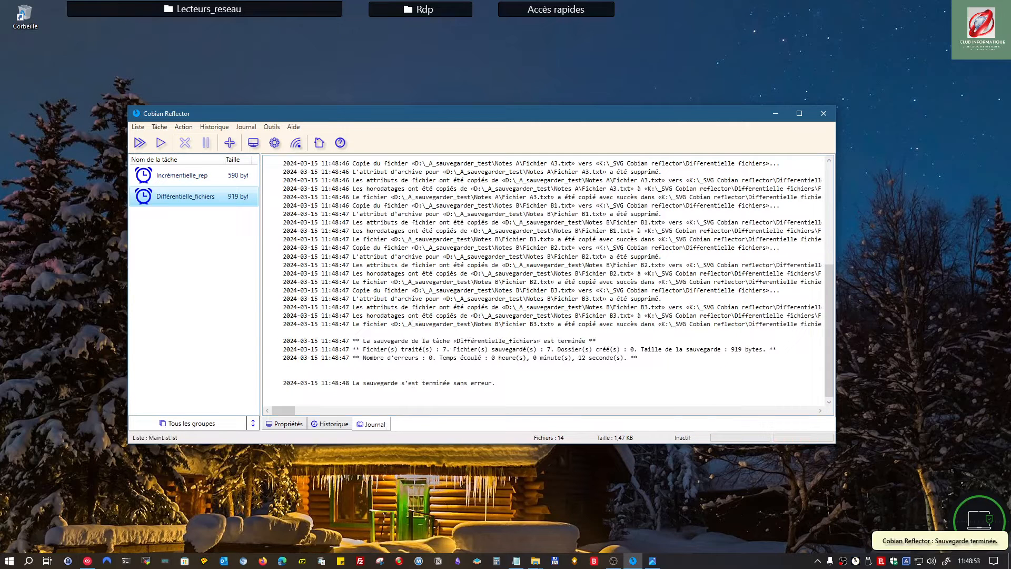
- Switch to File Explorer and examine the copied files in K:\_SVG Cobian reflector\Differentielle fichiers
drag(1009, 100, 420, 52)
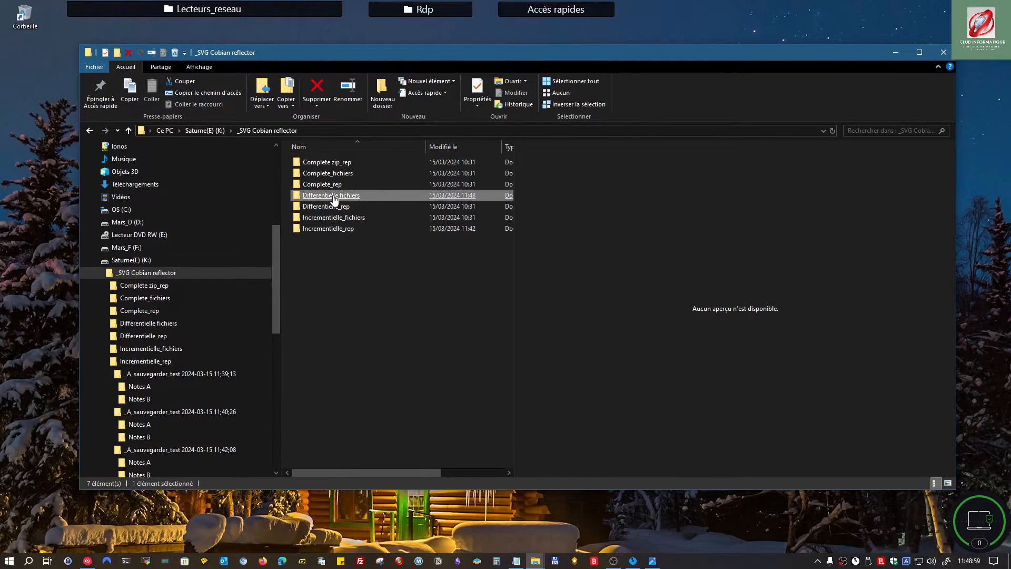
click(334, 198)
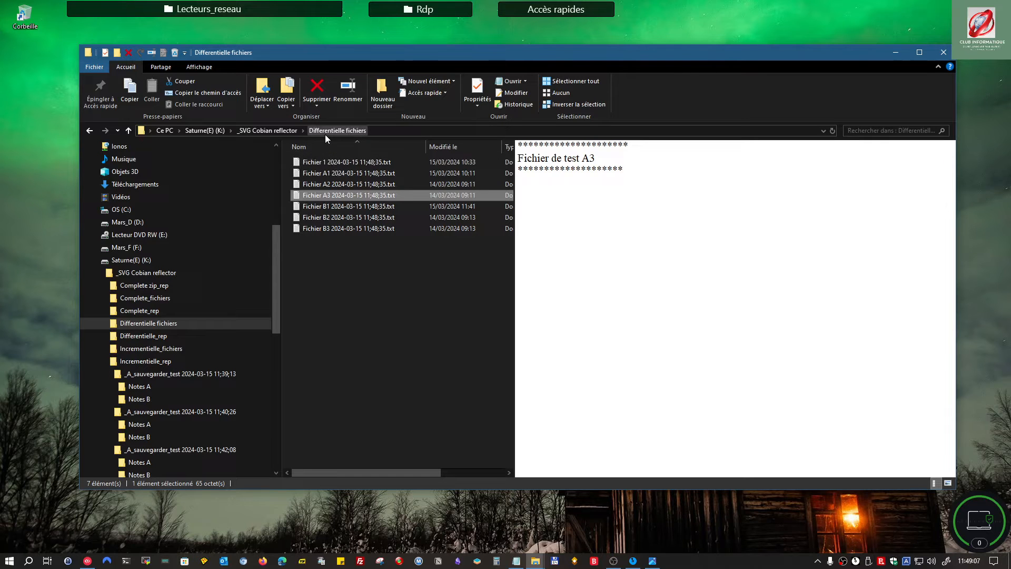
click(327, 163)
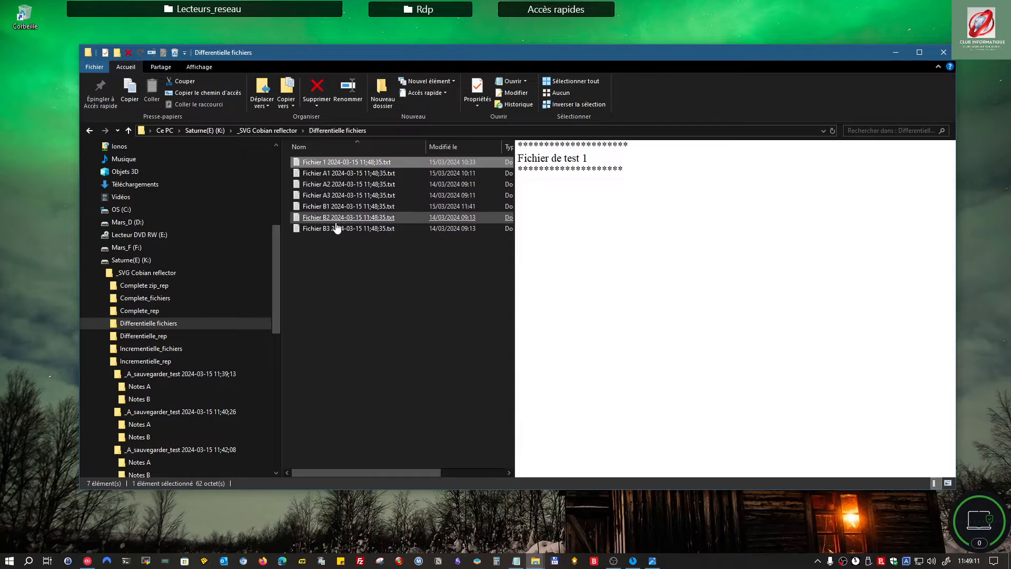
click(337, 219)
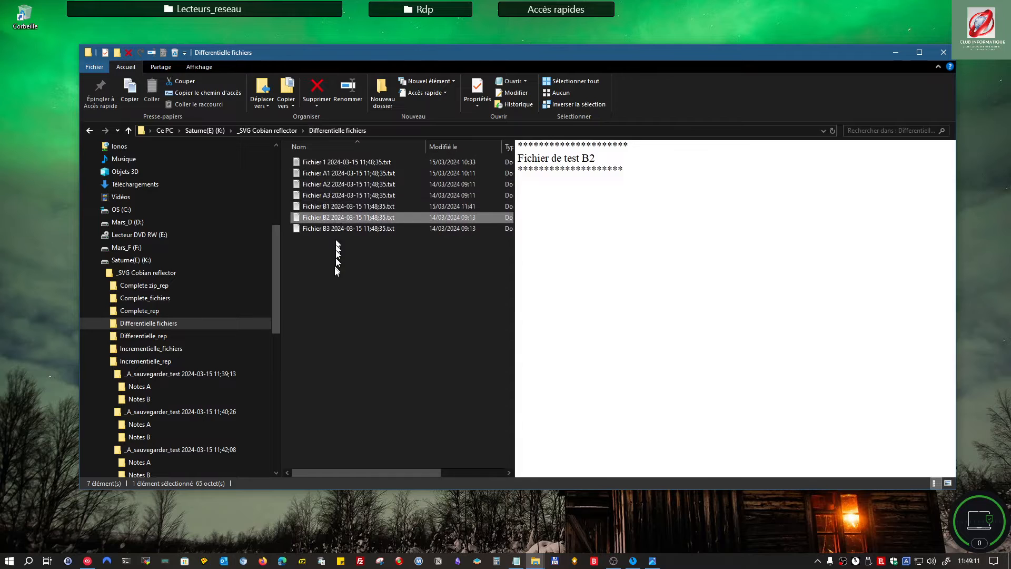
click(339, 164)
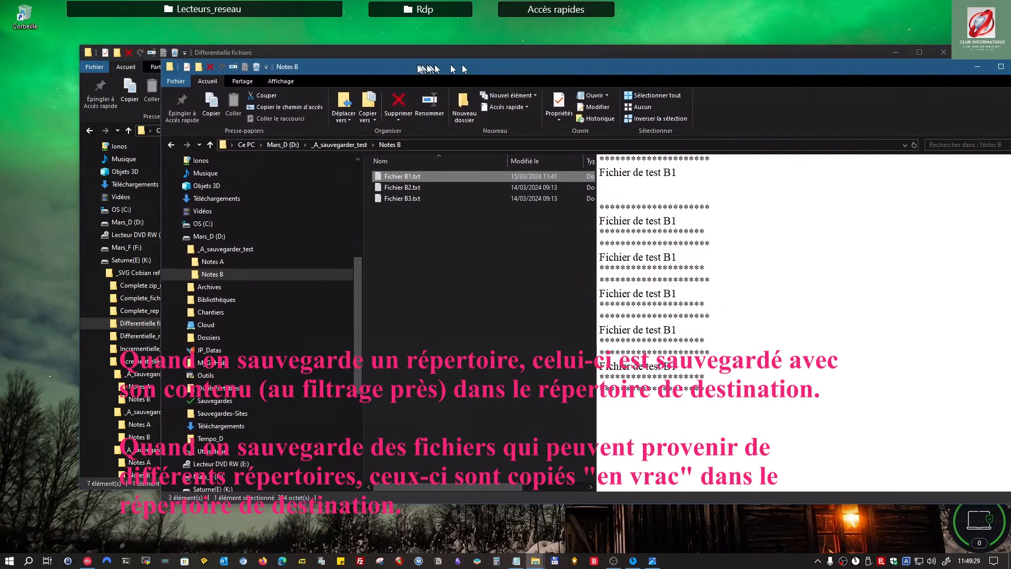
- Edit Fichier B3.txt in D:\_A_sauvegarder_test\Notes B, append three copies of its text after blank lines, save it and move the folder window aside
click(385, 198)
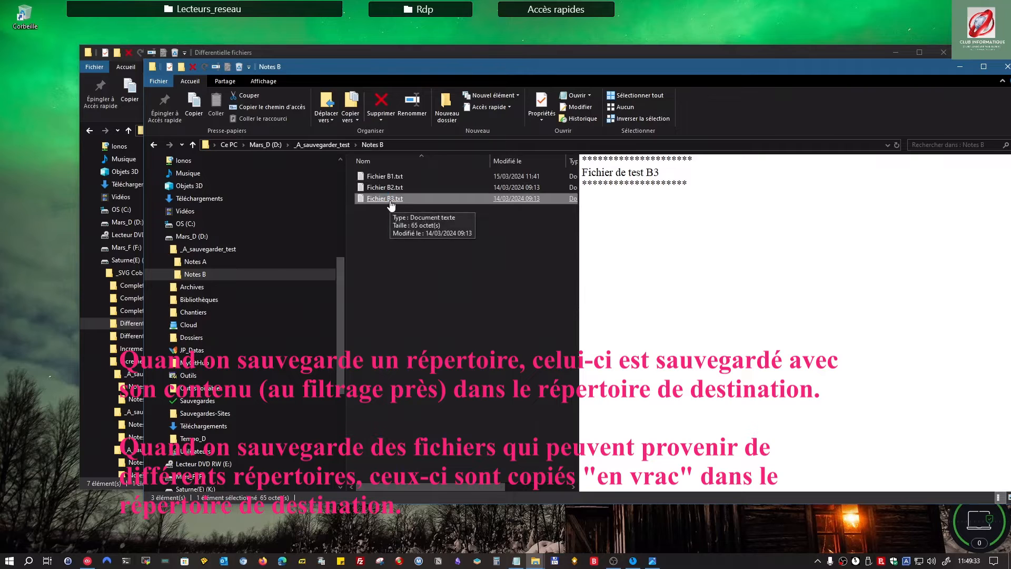
right_click(390, 202)
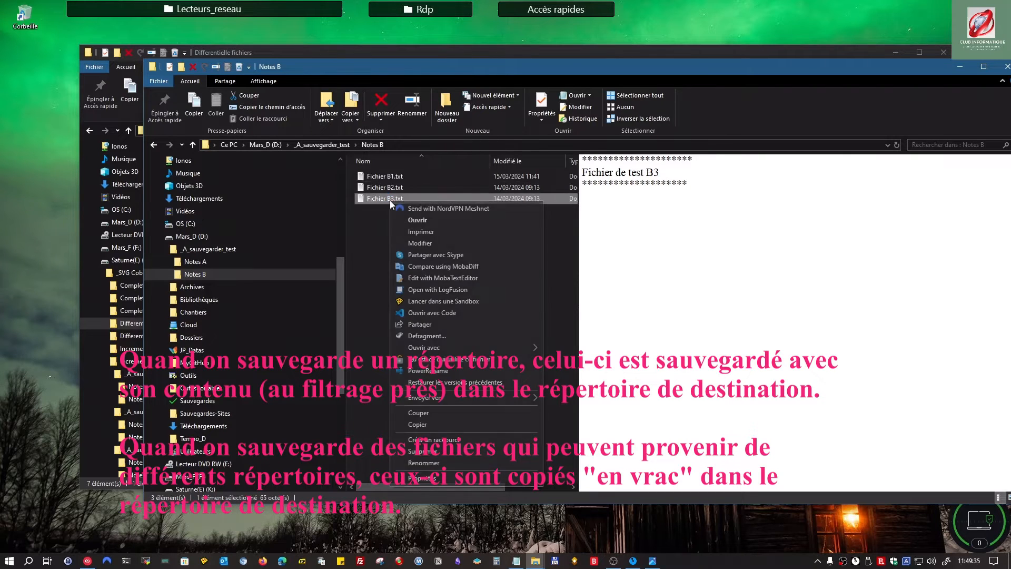
click(420, 243)
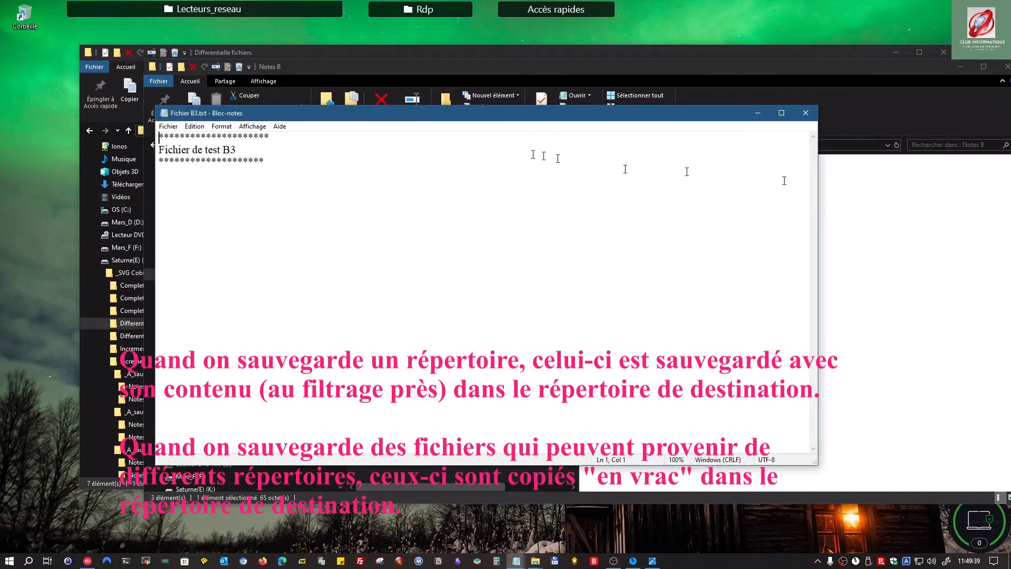
key(ctrl+a)
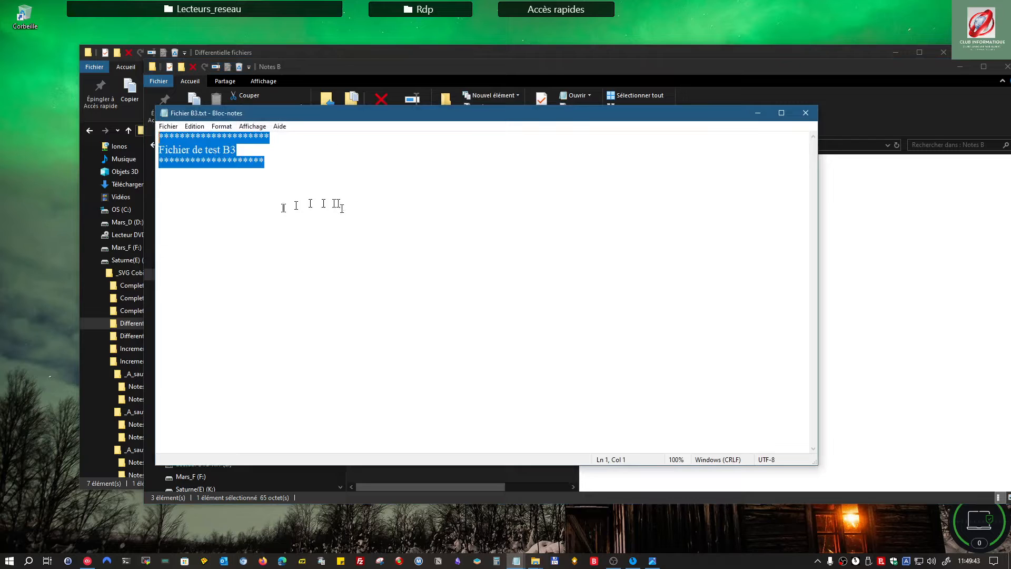
click(294, 185)
key(Return)
key(Return)
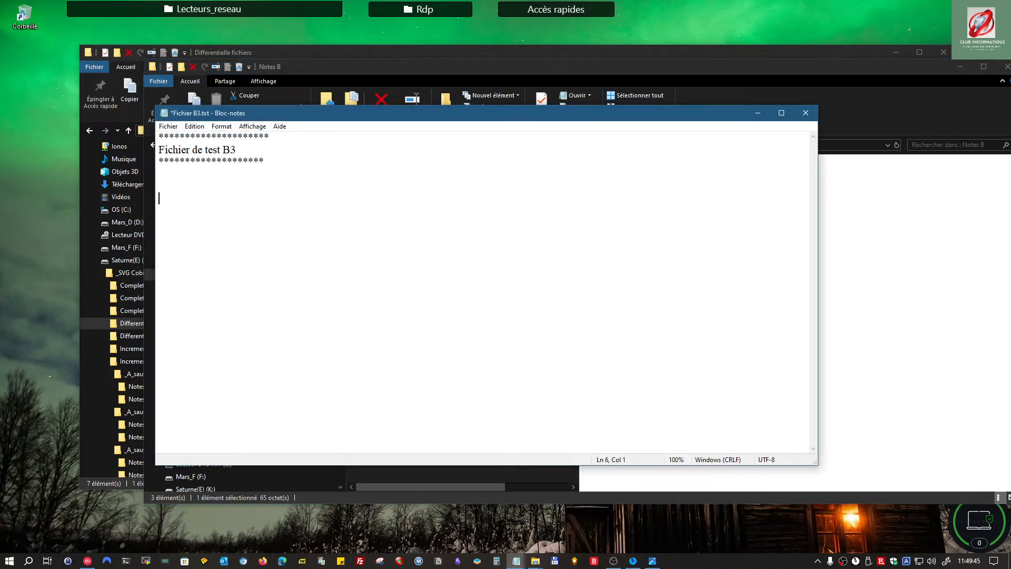
key(ctrl+v)
key(ctrl+v)
key(ctrl+v)
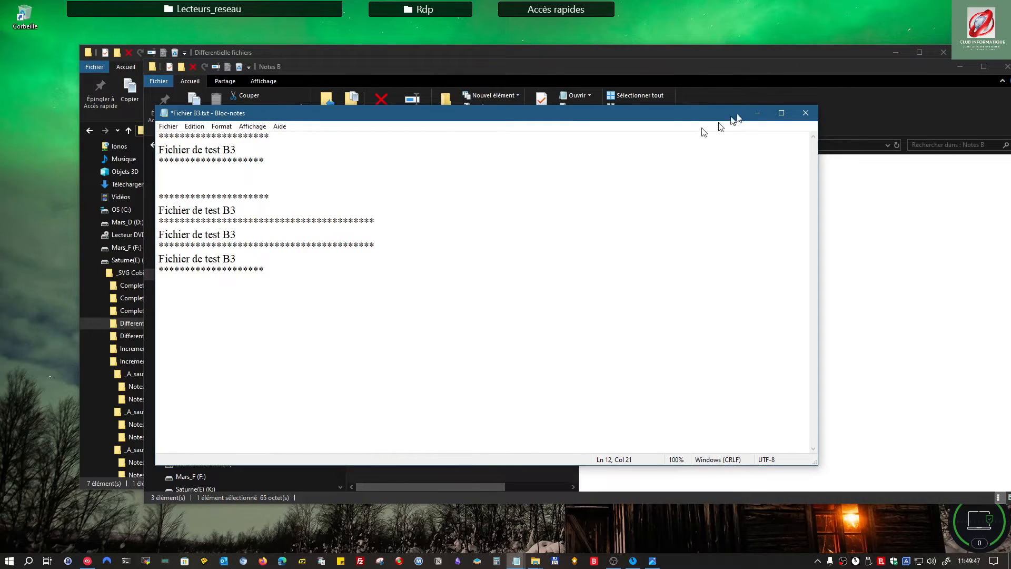
click(805, 114)
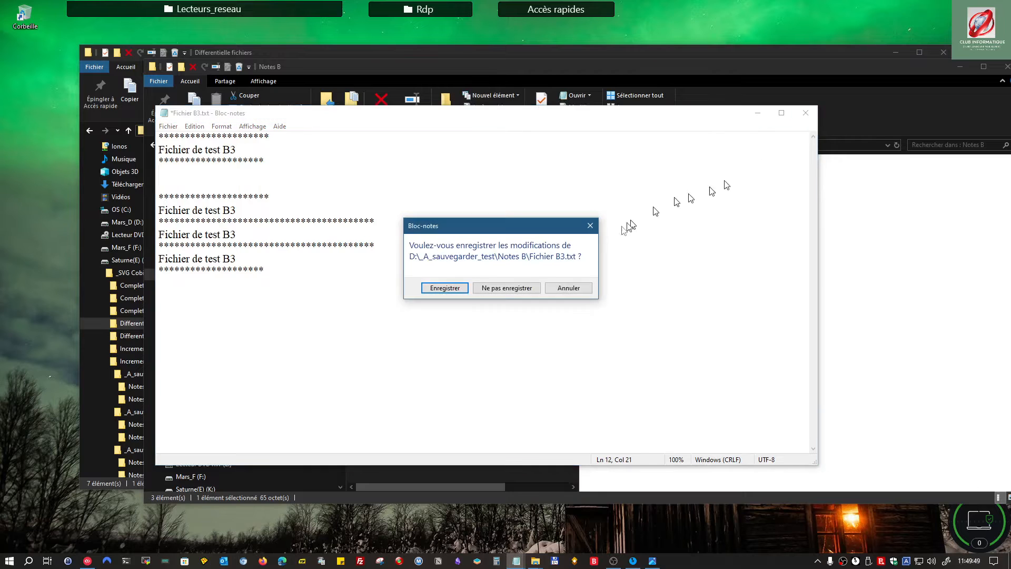
click(445, 288)
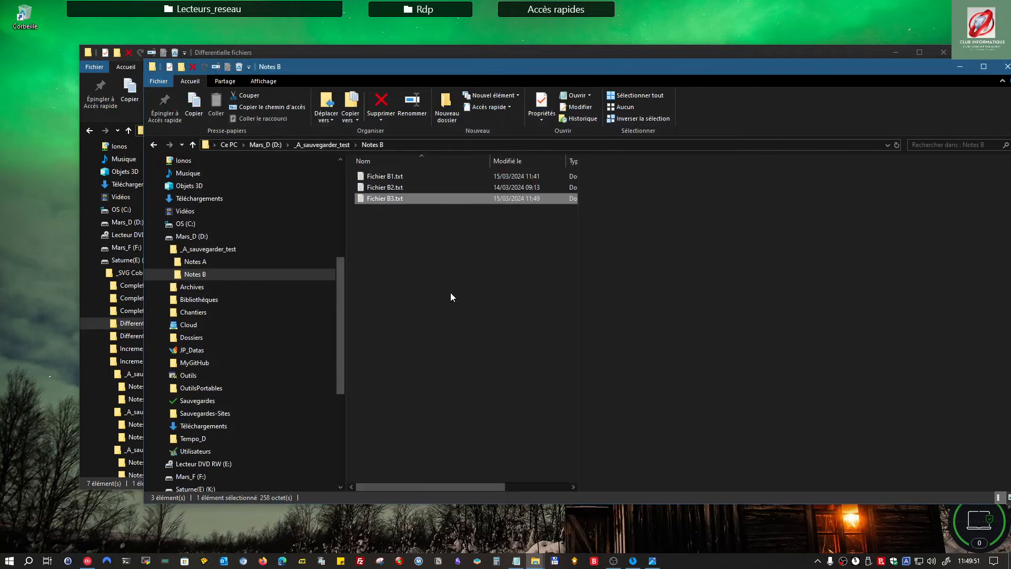
drag(525, 71, 1010, 121)
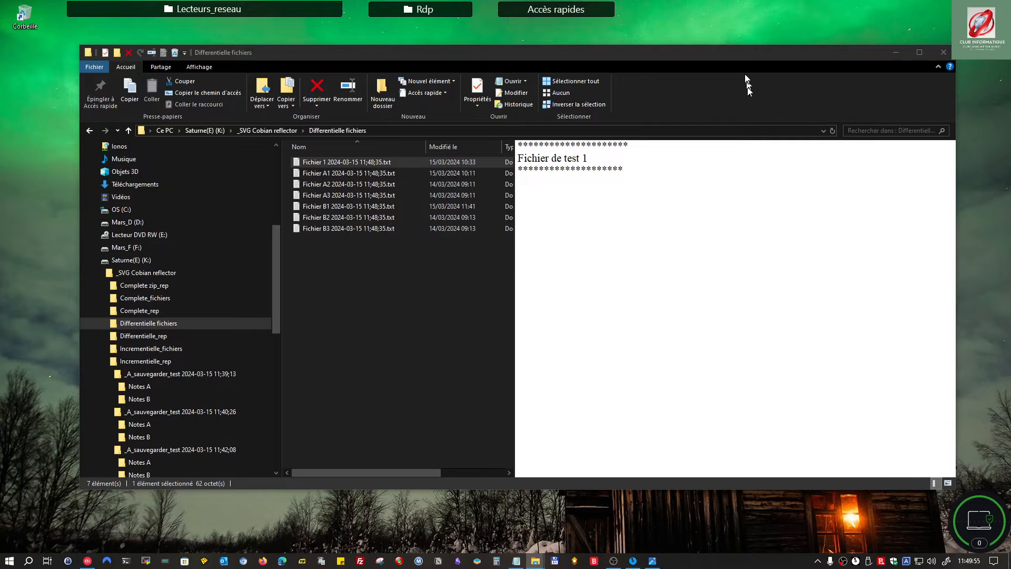
- Move the folder window aside and run the Différentielle_fichiers backup task again
drag(745, 53, 744, 62)
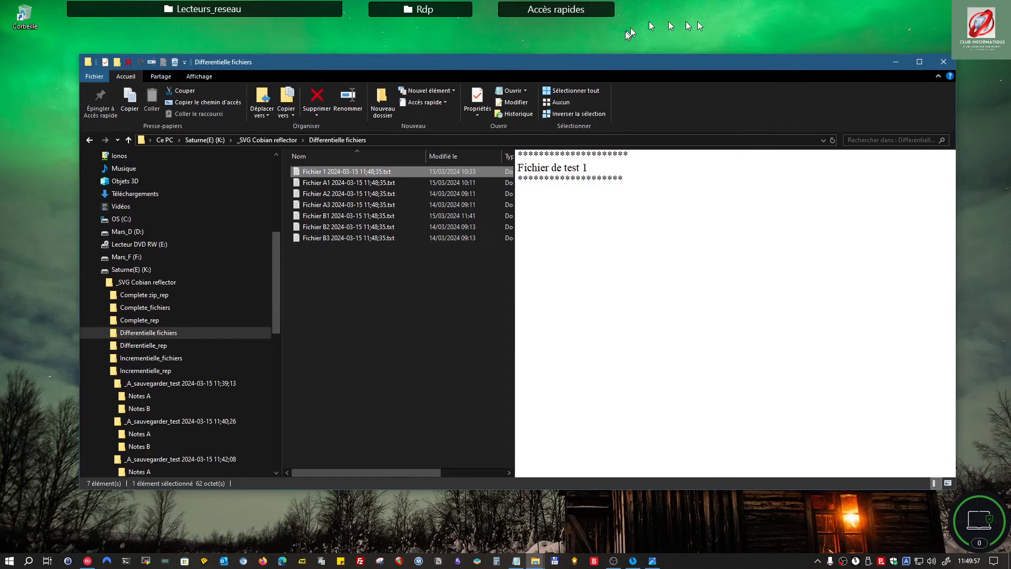
drag(647, 62, 1010, 105)
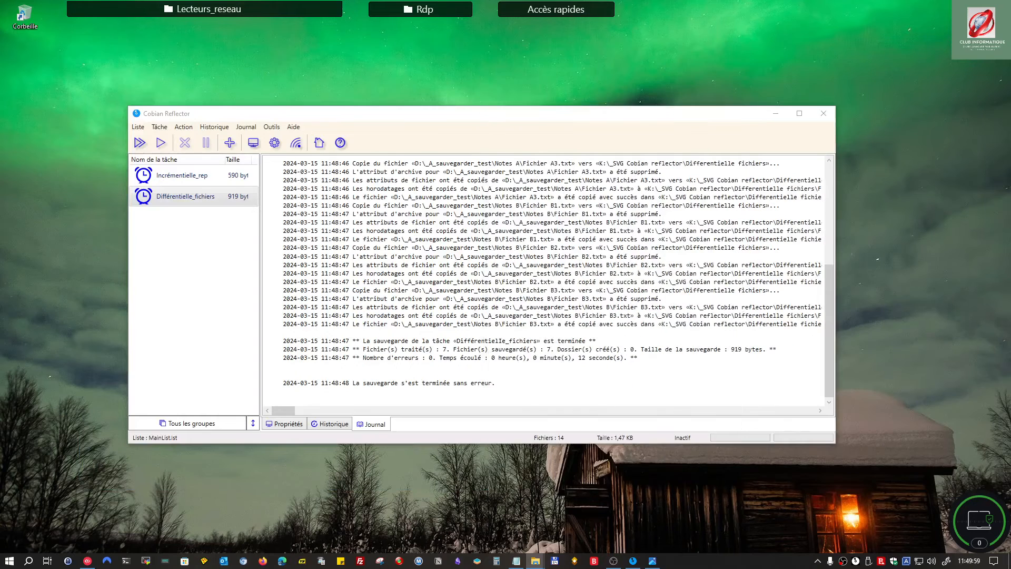
click(158, 197)
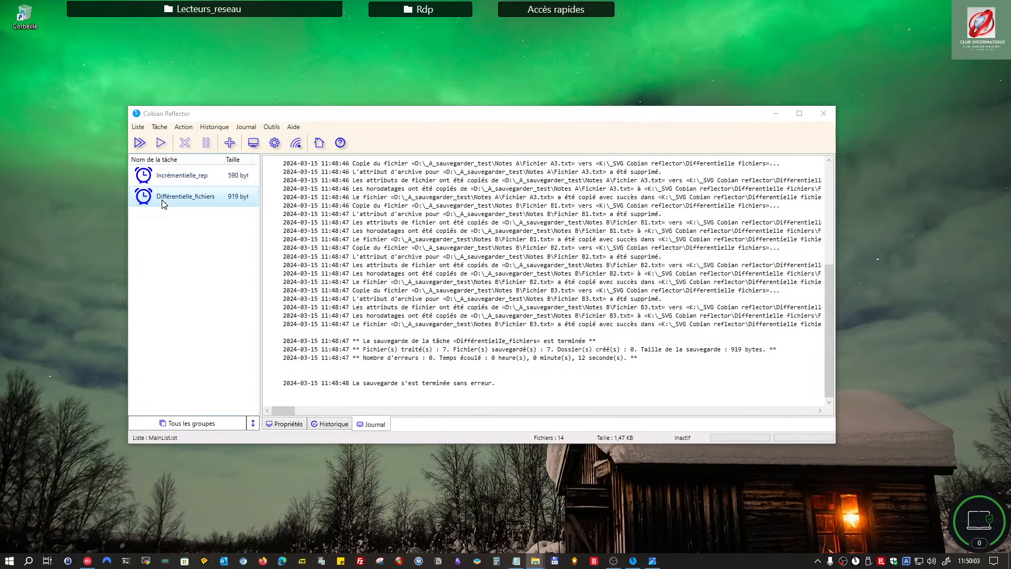
click(161, 143)
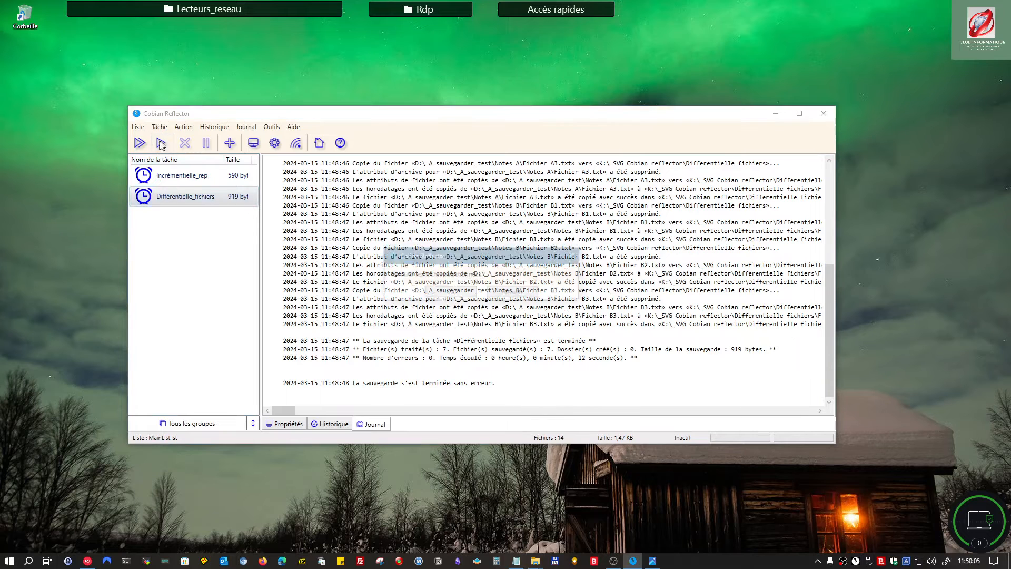
click(446, 289)
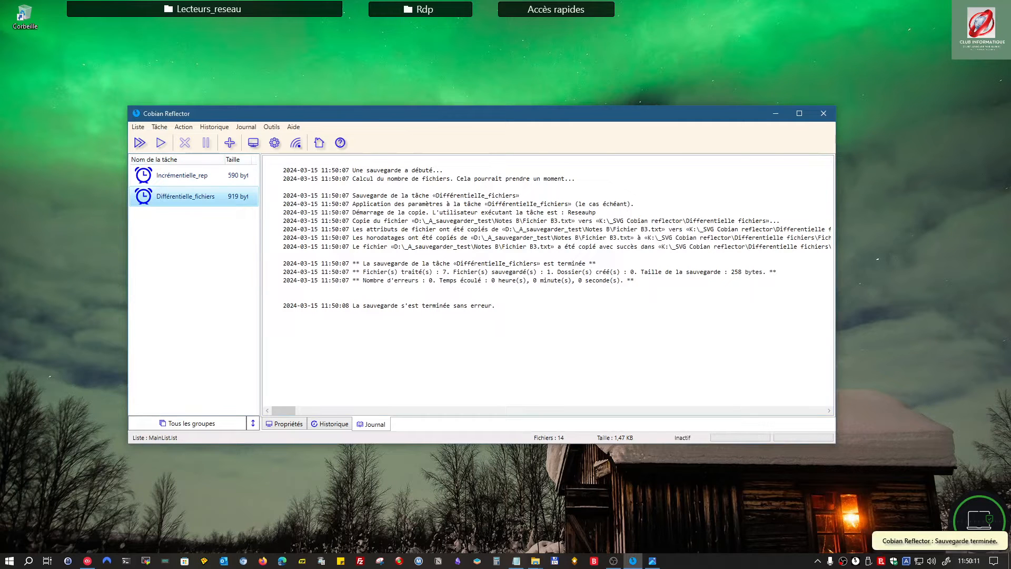
- Examine the backup copies of Fichier B3 and Fichier 1 in the Differentielle fichiers folder, then return to Cobian Reflector
key(alt+Tab)
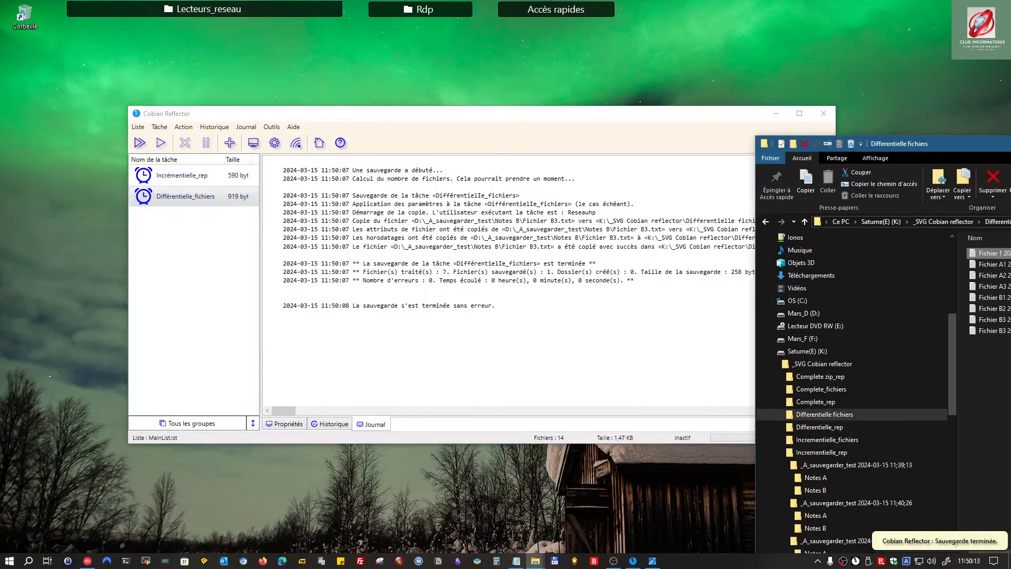
drag(1010, 111, 408, 73)
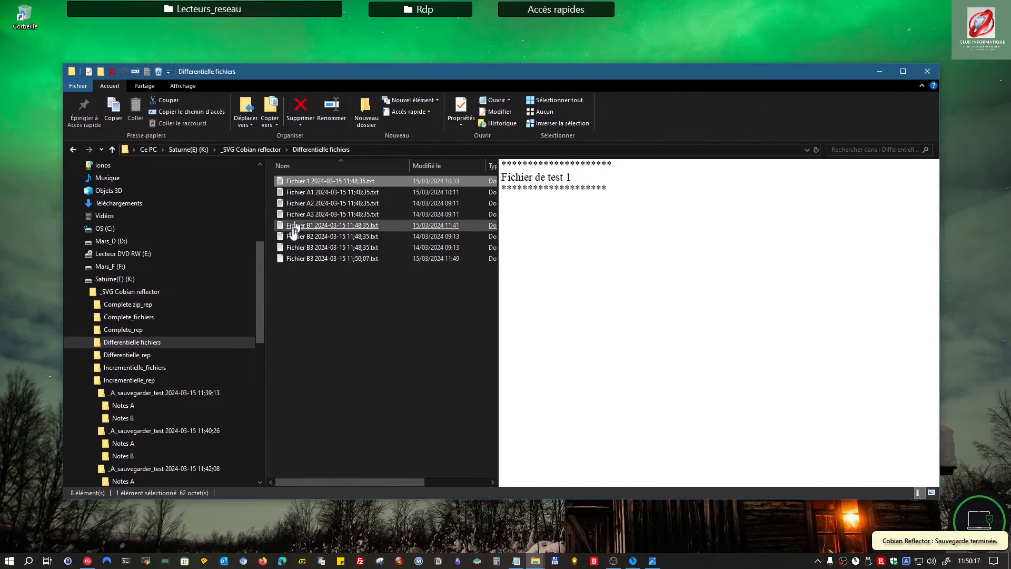
click(314, 259)
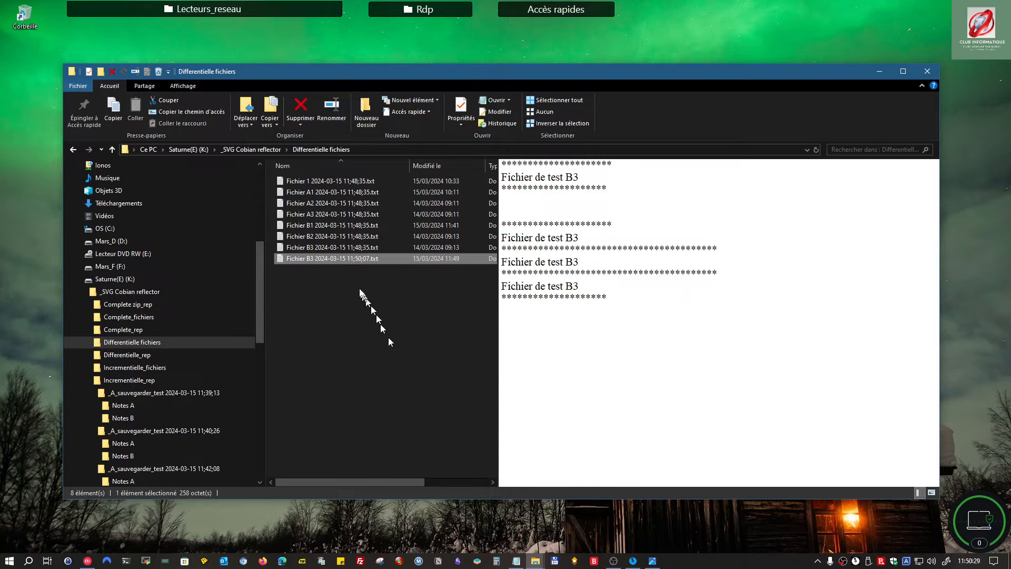
click(325, 187)
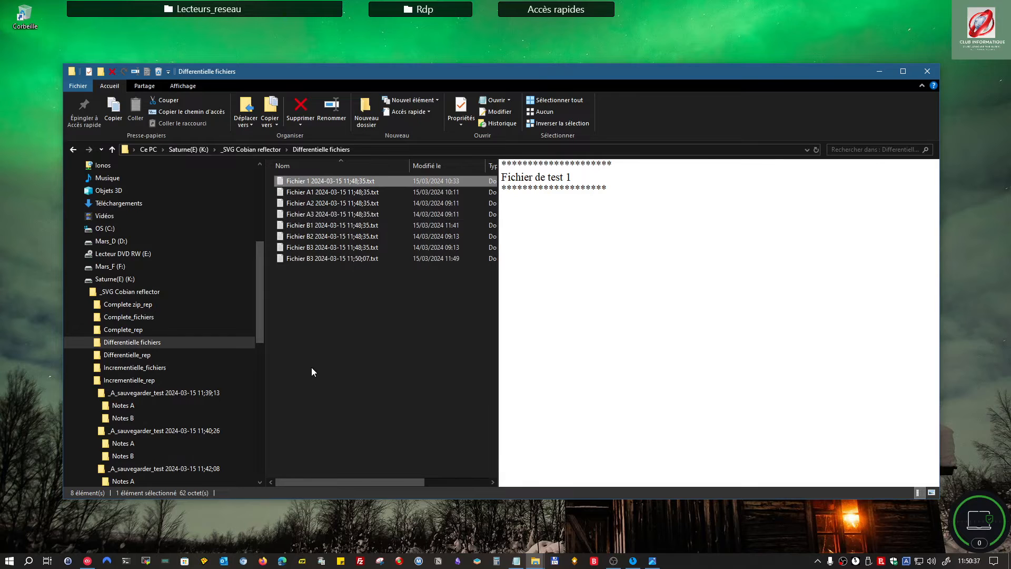
drag(473, 68, 1010, 87)
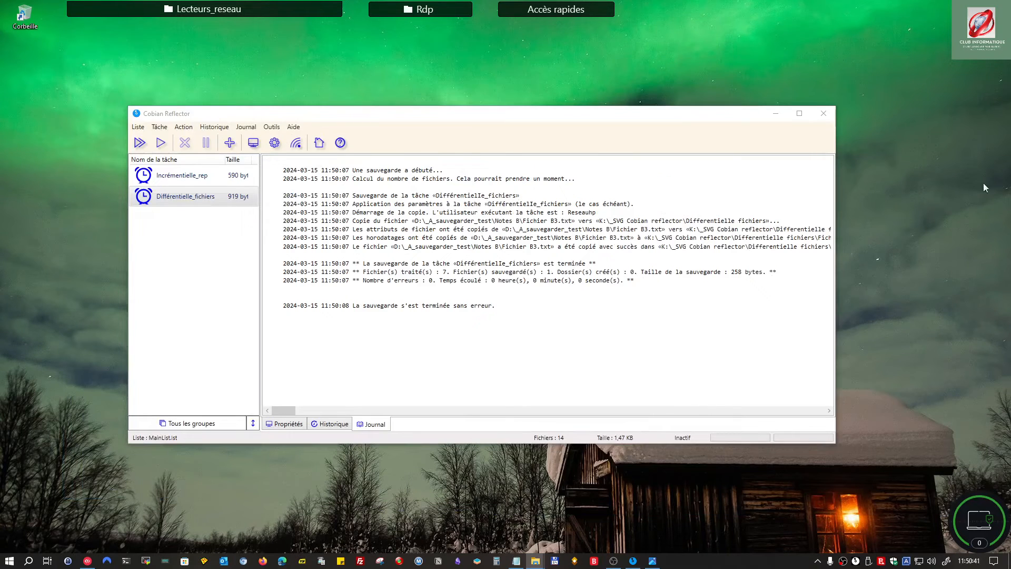
- Create a new backup task and name it Complète
click(188, 277)
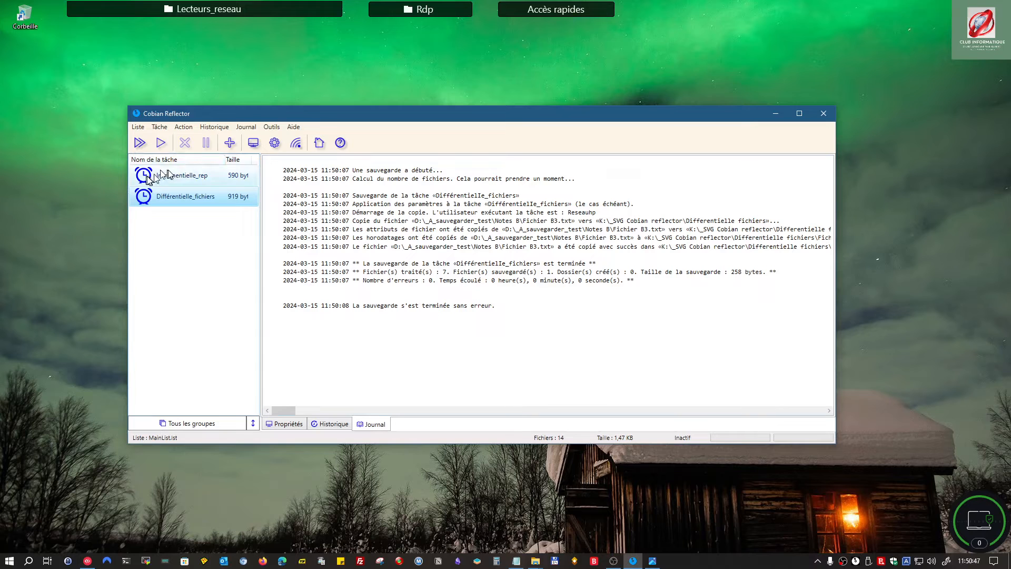
click(230, 144)
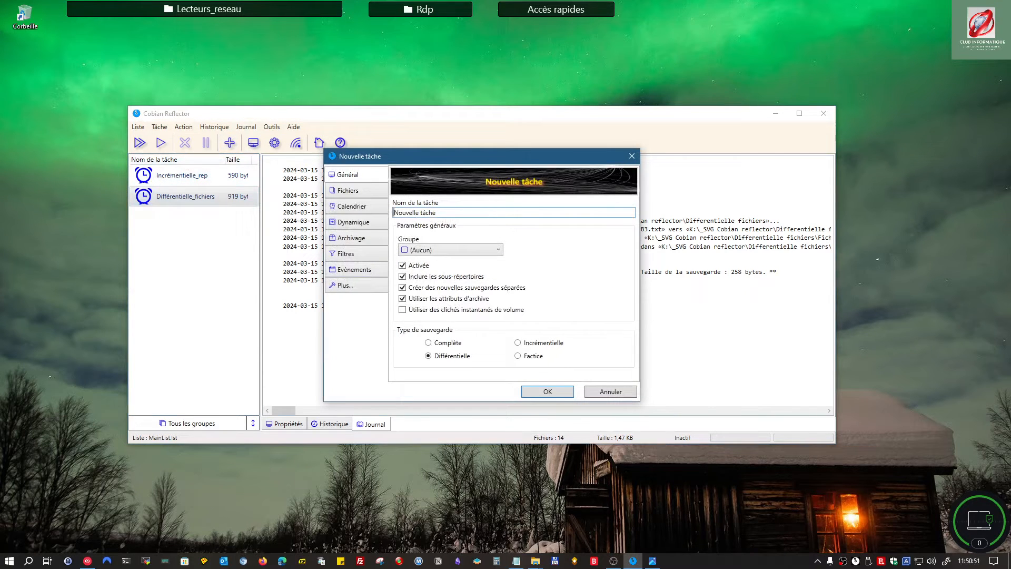
text(C)
text(mplè)
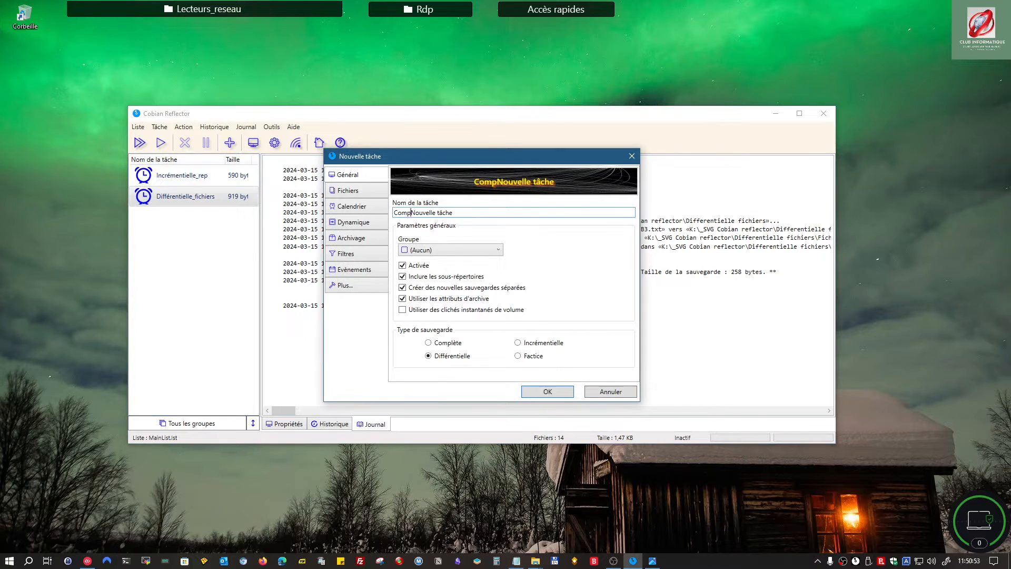
text(te)
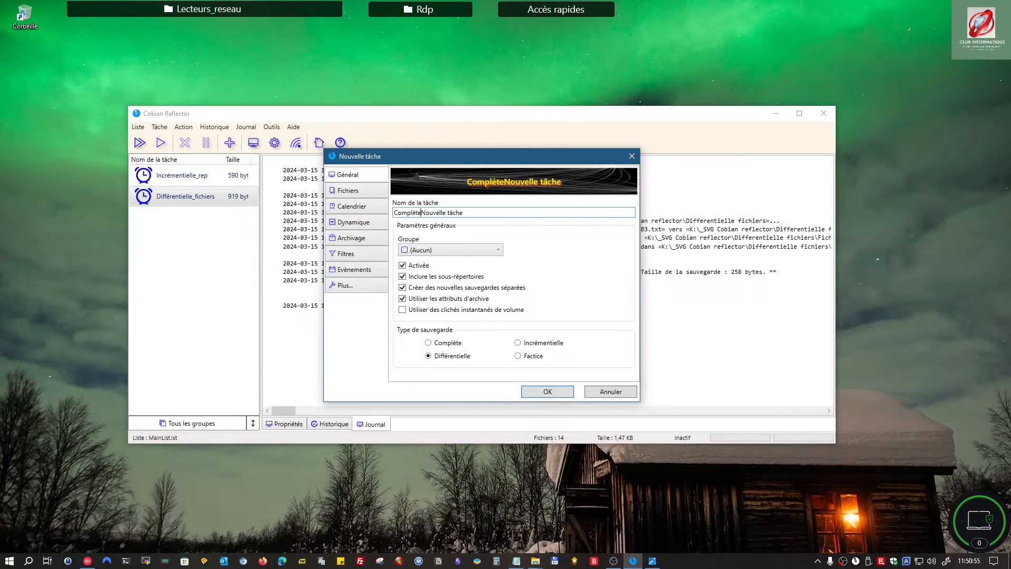
key(Delete)
key(Delete)
key(Delete)
key(Delete)
key(Delete)
key(Delete)
key(Delete)
key(Delete)
key(Delete)
key(Delete)
key(Delete)
key(Delete)
key(Delete)
key(Delete)
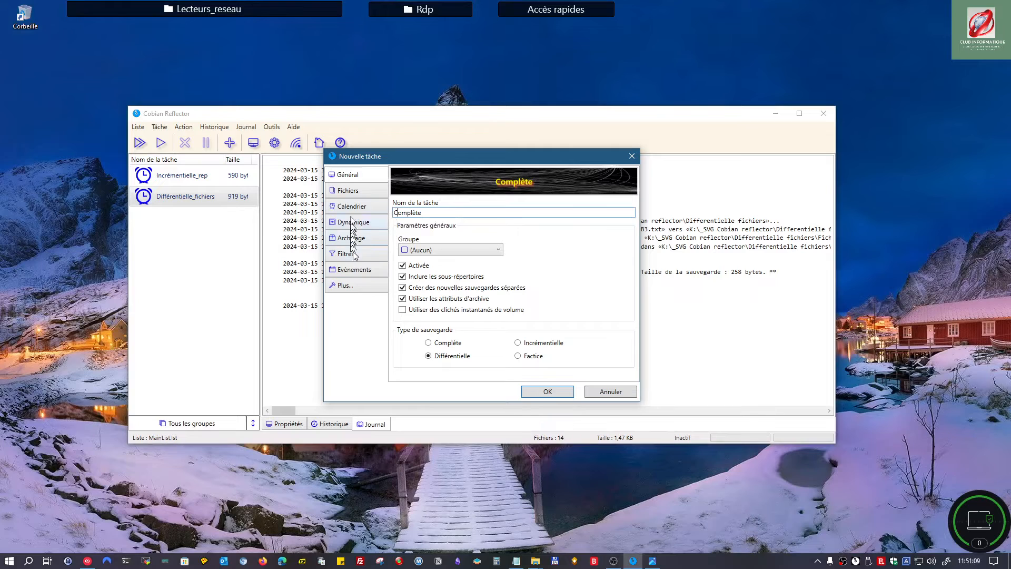
- Add the directory D:\_A_sauvegarder_test as the new task's source
click(352, 196)
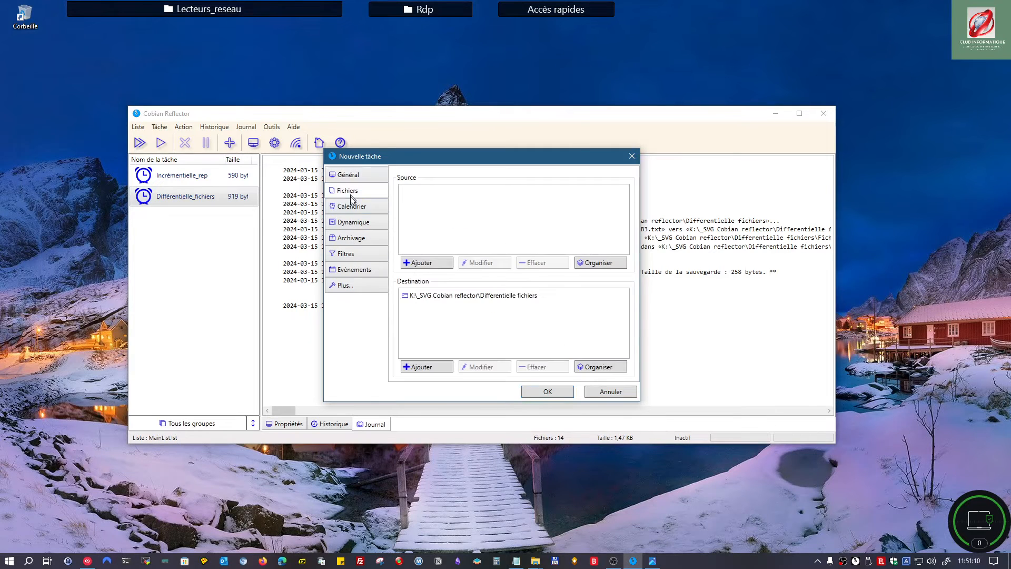
click(421, 263)
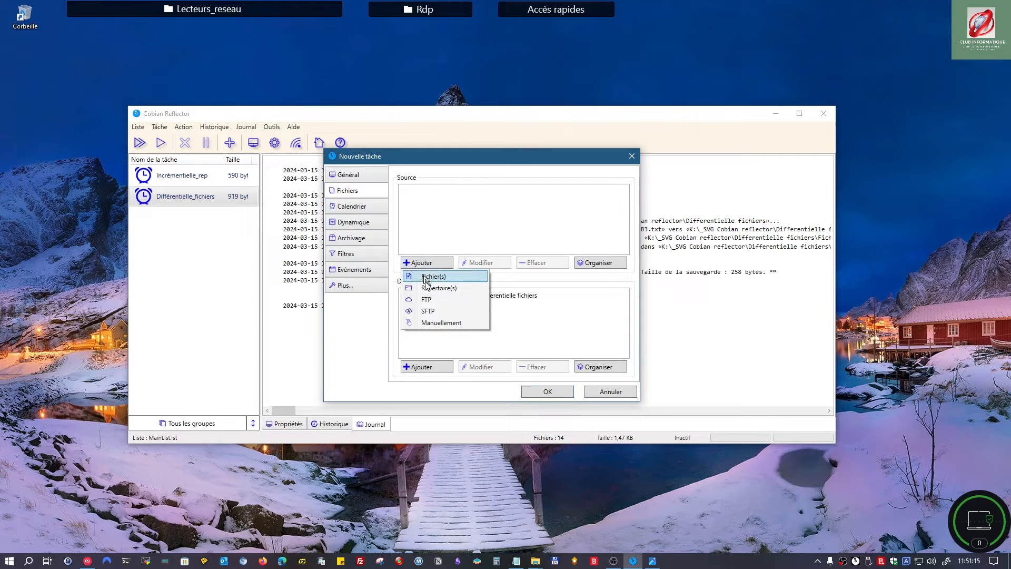
click(428, 287)
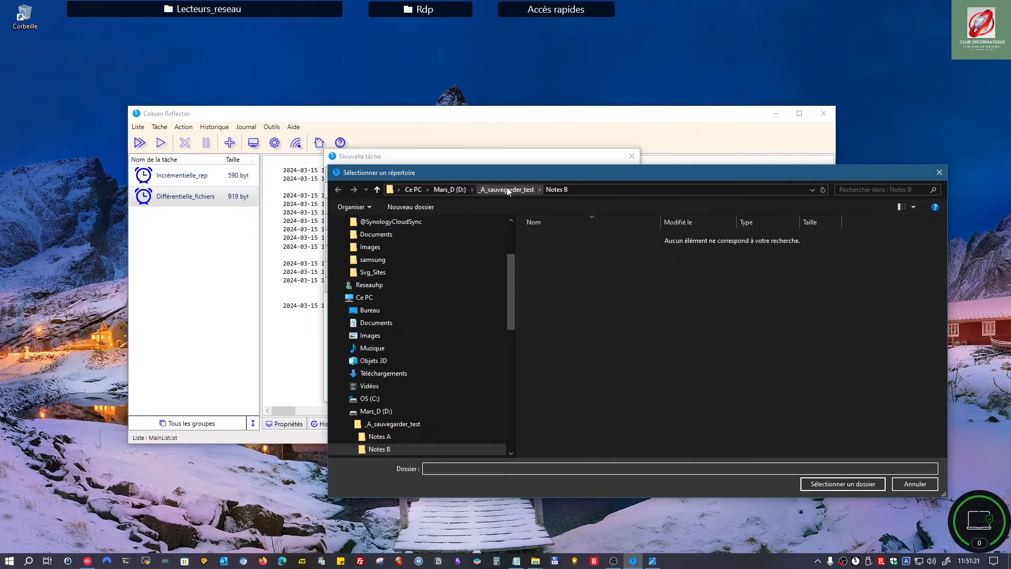
click(506, 187)
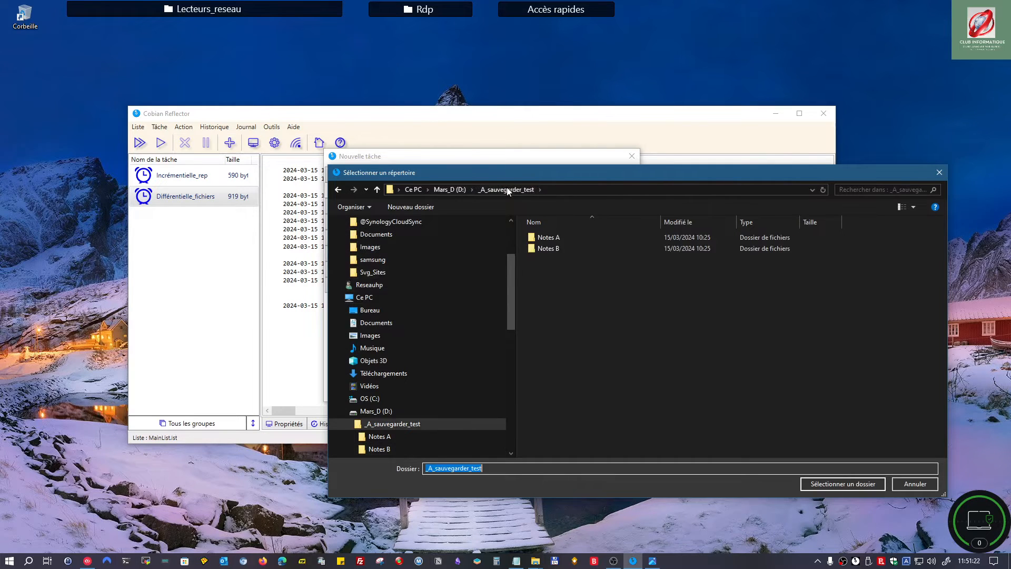
click(455, 190)
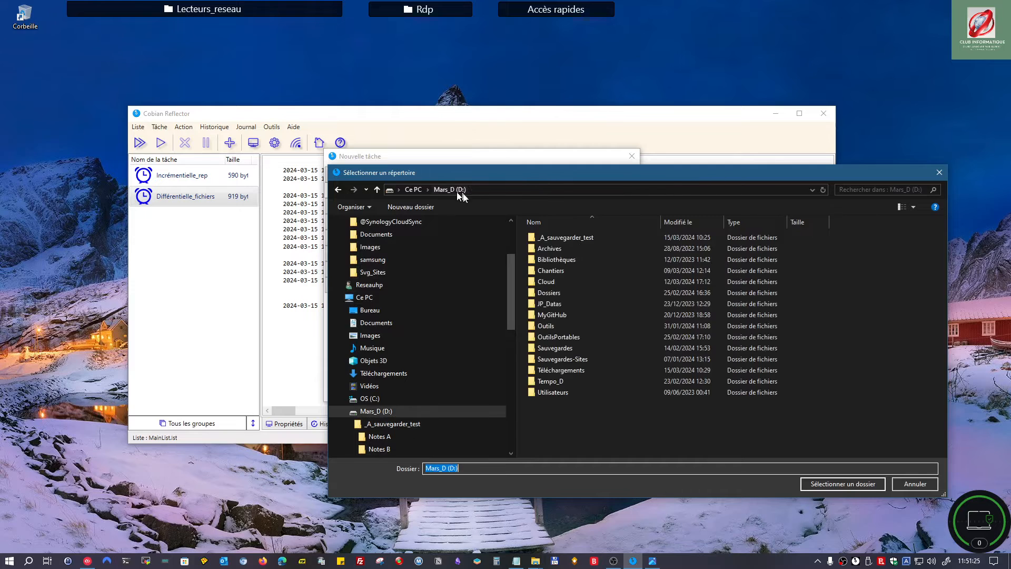
double_click(561, 237)
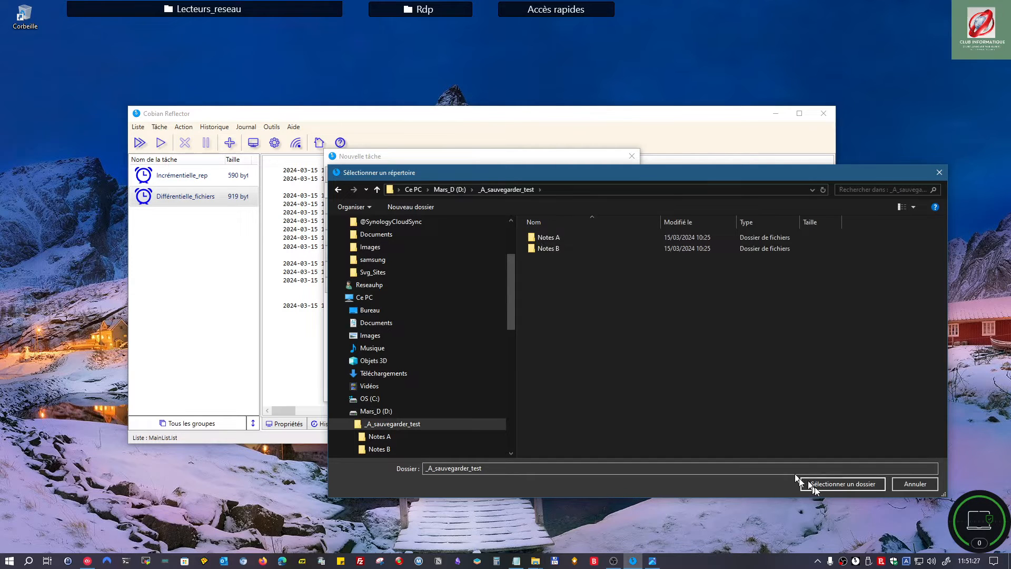
click(828, 488)
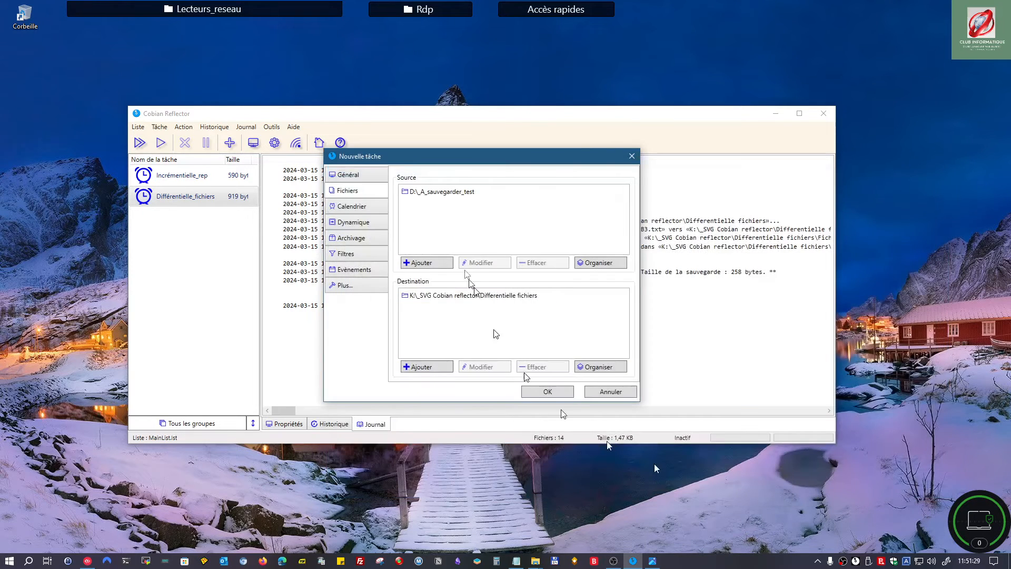
- Delete the K:\_SVG Cobian reflector\Differentielle fichiers entry from the new task's destinations
click(438, 299)
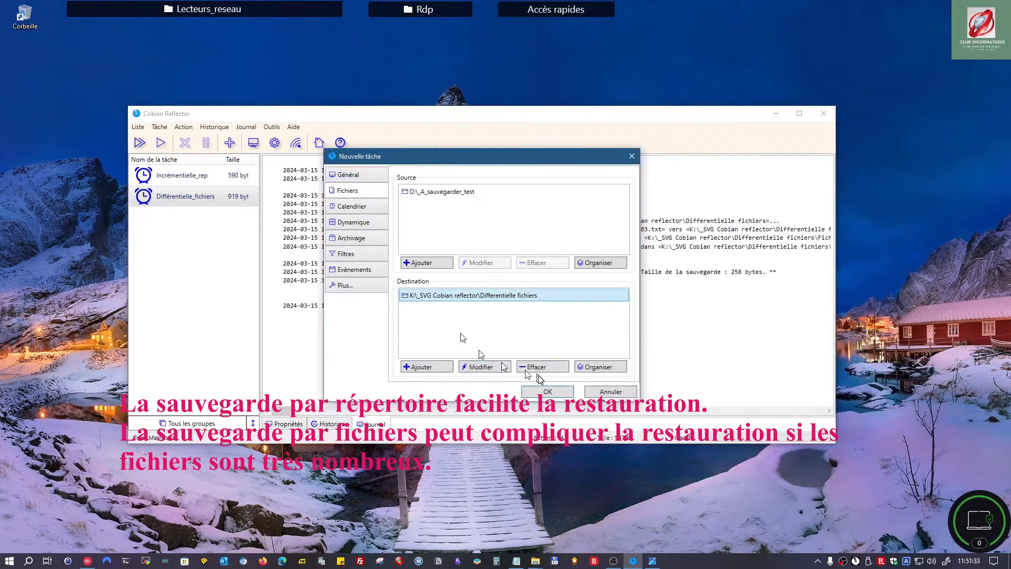
click(547, 367)
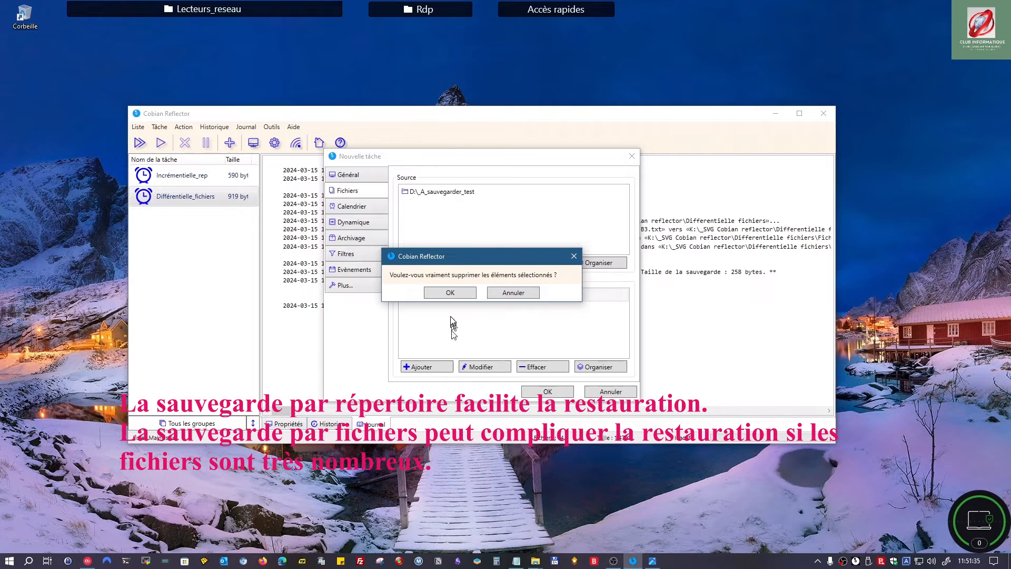
click(450, 292)
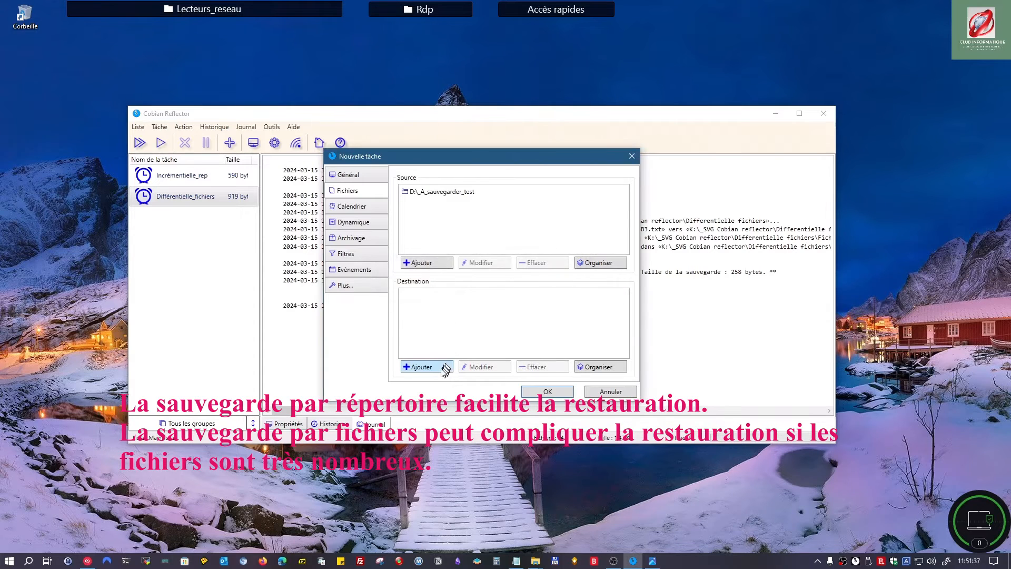
- Add the directory K:\_SVG Cobian reflector\Complete_rep as the new task's destination
click(439, 368)
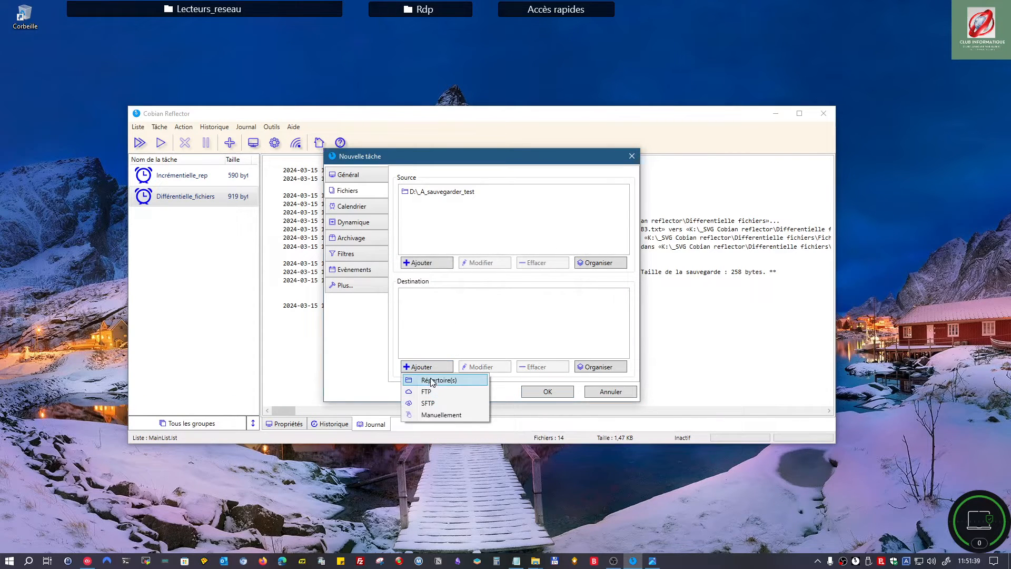
click(432, 380)
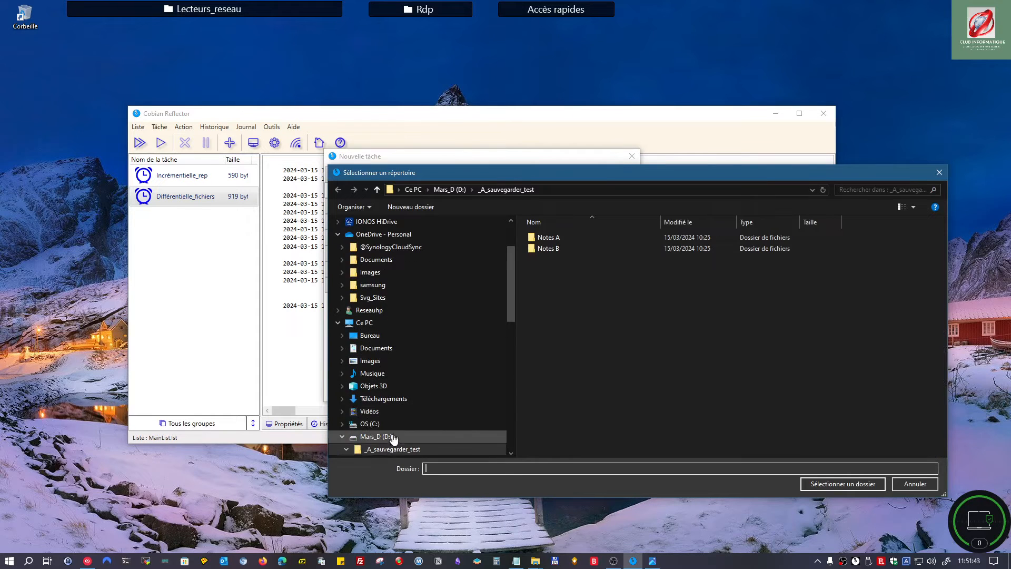
scroll(383, 416, down, 4)
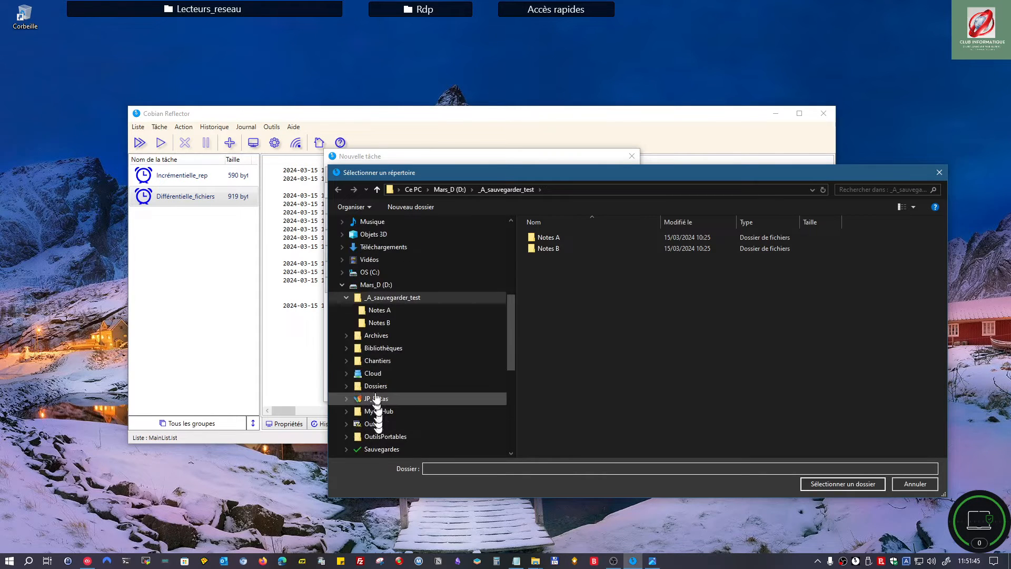
scroll(379, 411, down, 5)
click(380, 335)
click(564, 238)
double_click(562, 239)
click(561, 240)
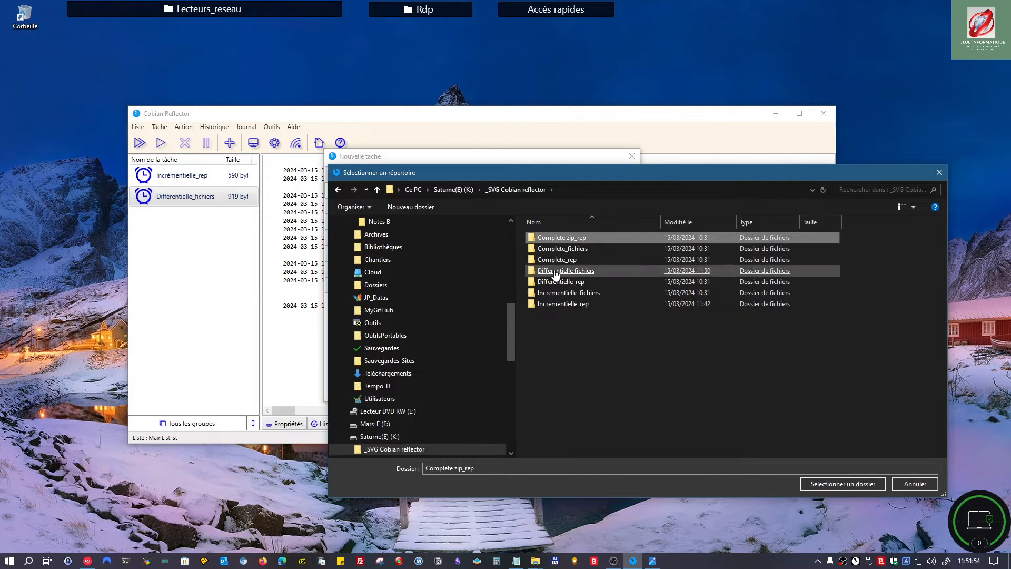
click(572, 261)
double_click(572, 262)
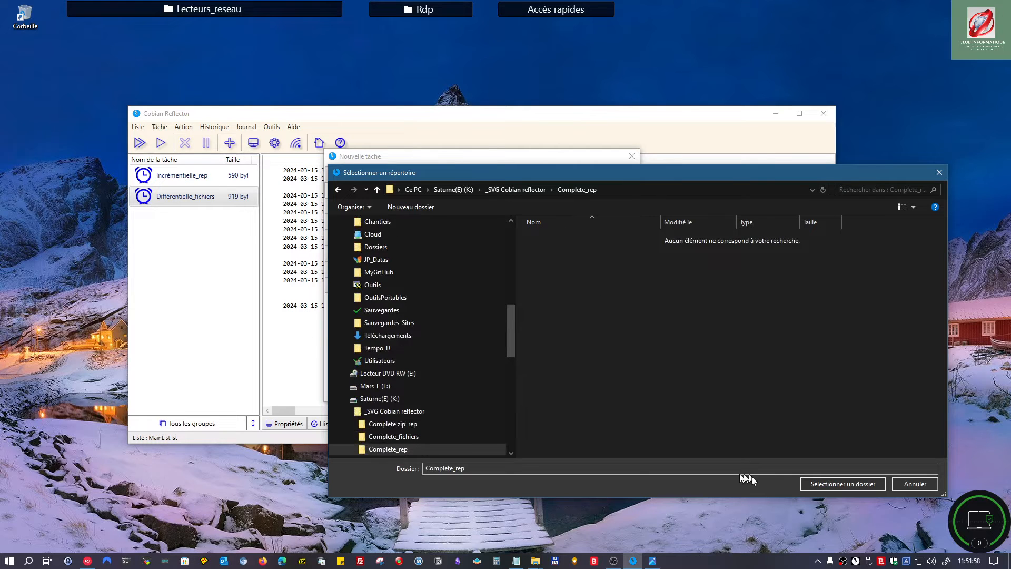
click(822, 484)
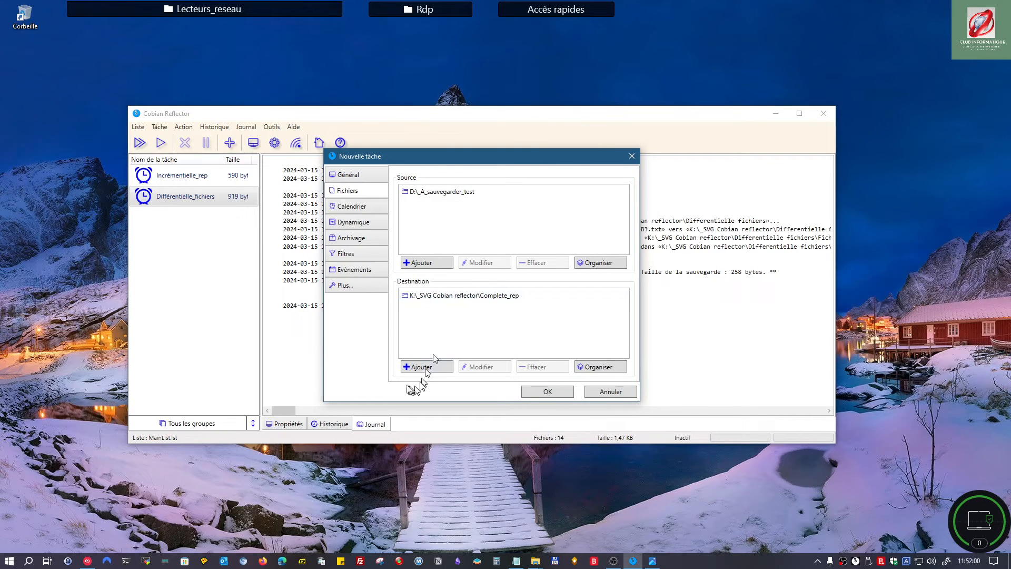
- Set the new task's backup type to Complète and the number of full copies to keep to 4
click(350, 211)
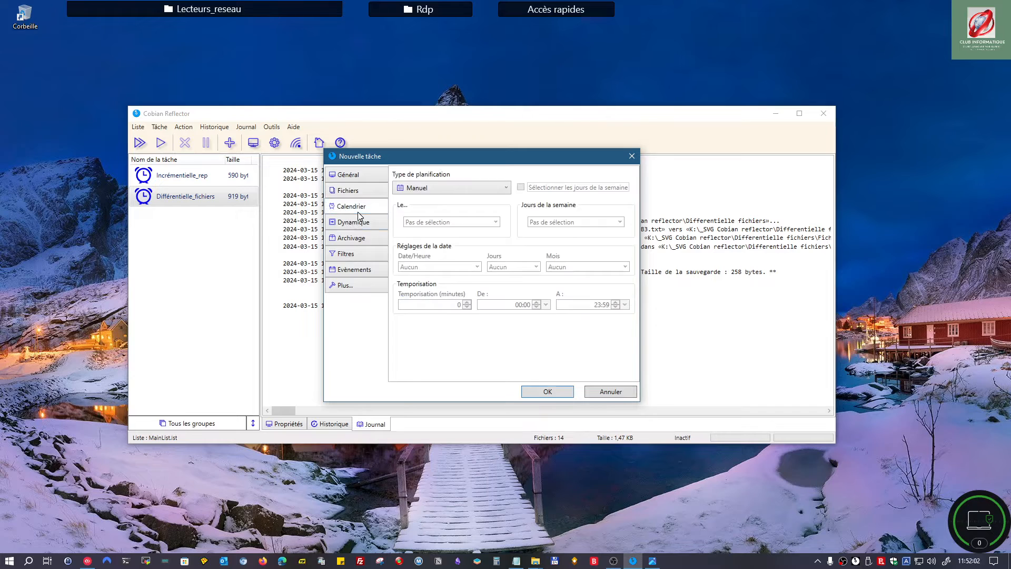
click(363, 224)
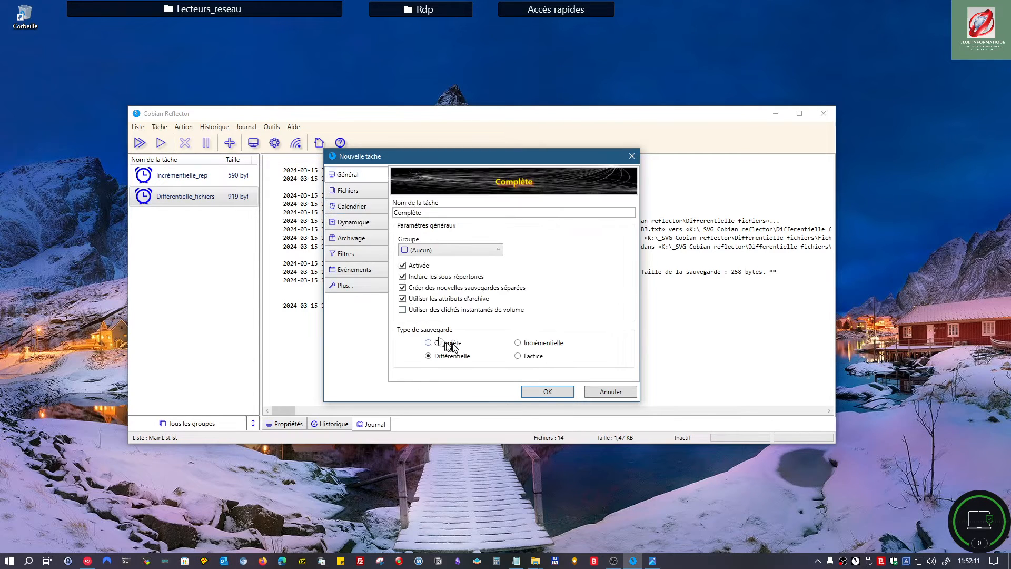
click(355, 226)
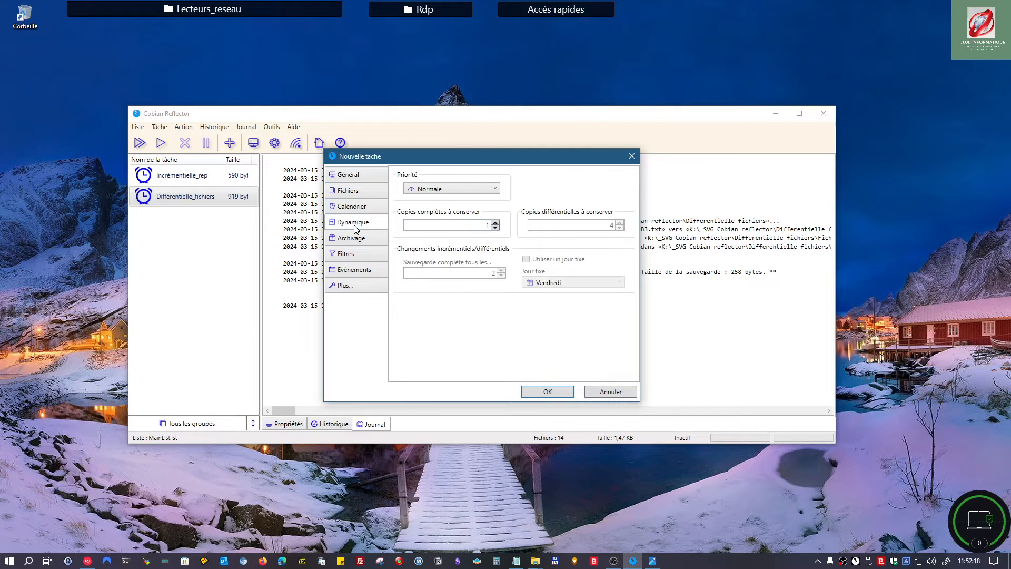
click(495, 222)
click(496, 223)
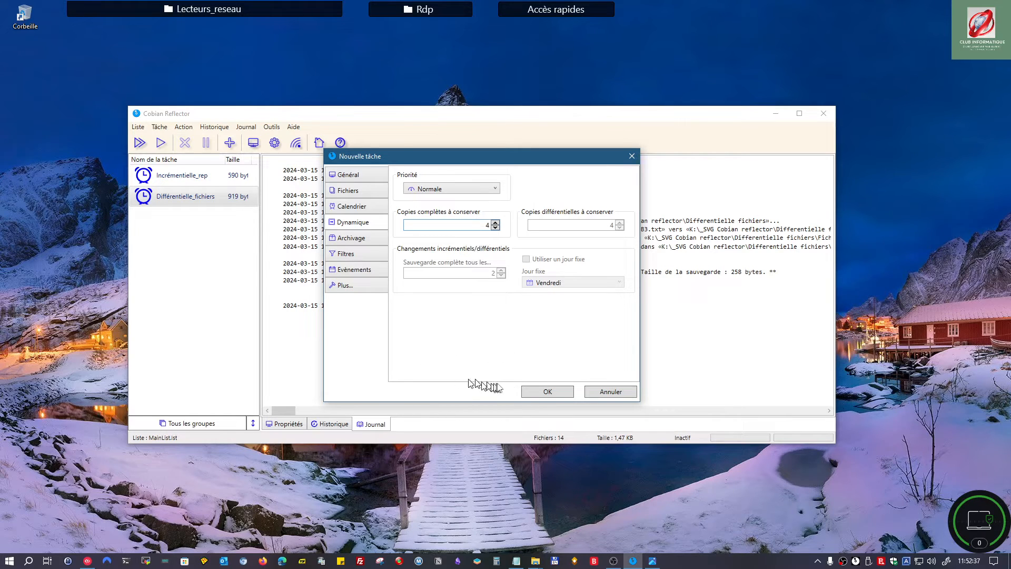
- Save the new Complète backup task, select it in the task list and run it
click(347, 176)
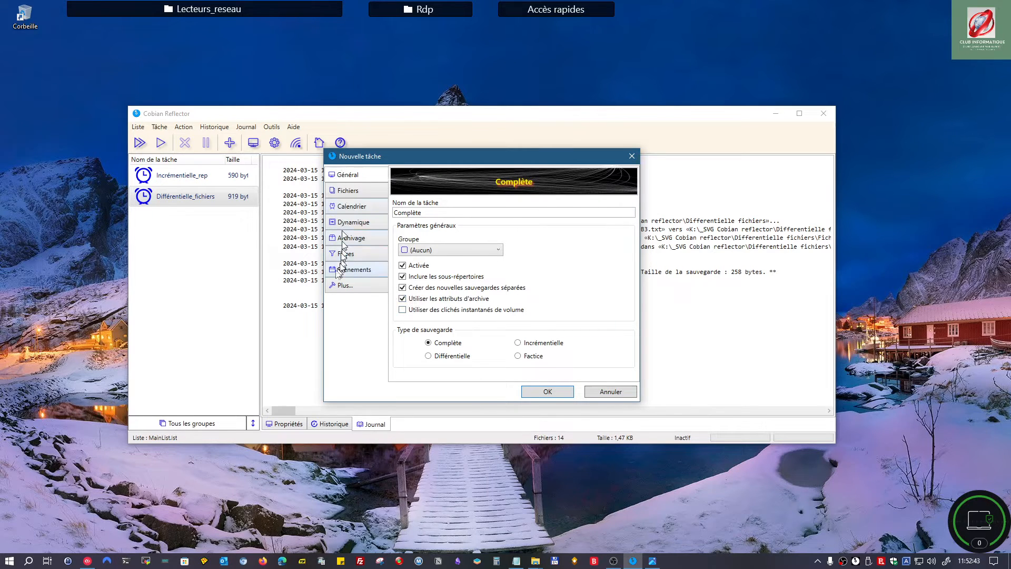
click(546, 390)
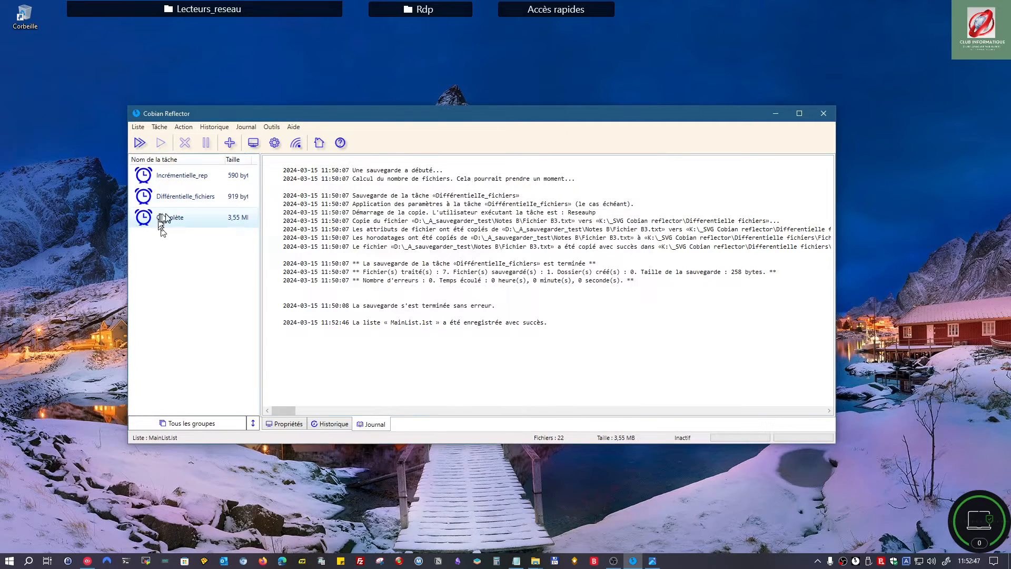
click(169, 218)
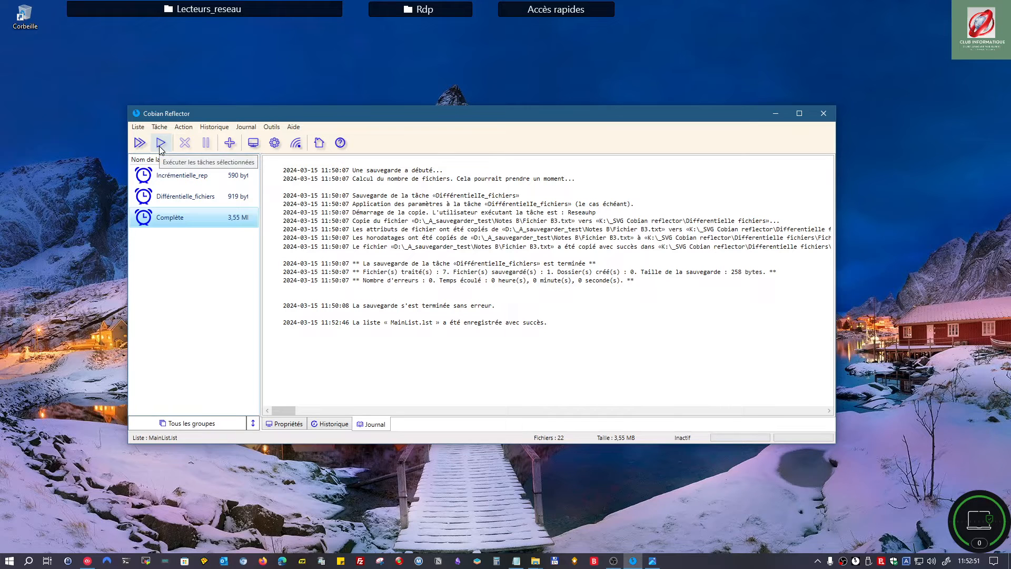
click(160, 147)
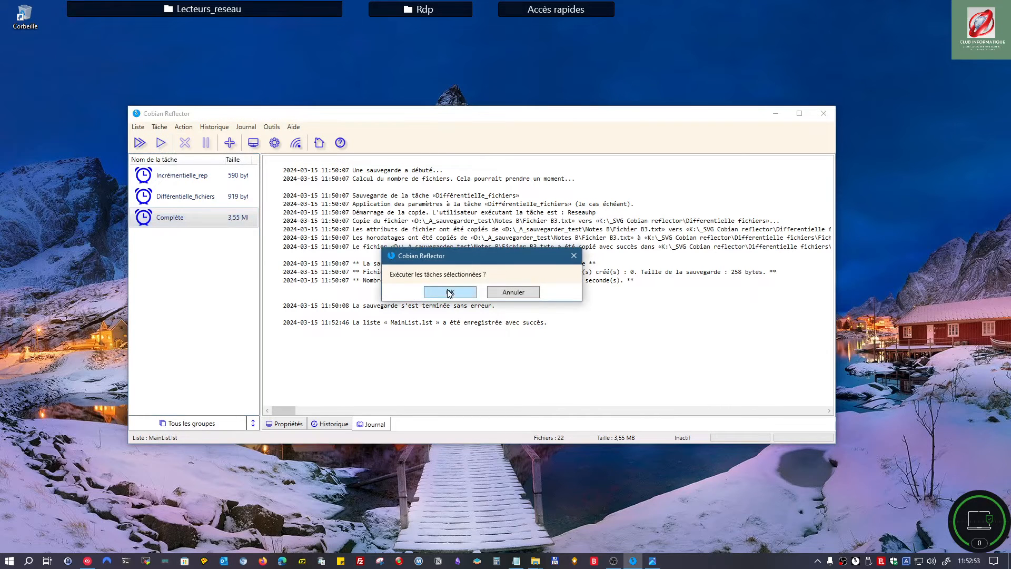
click(450, 293)
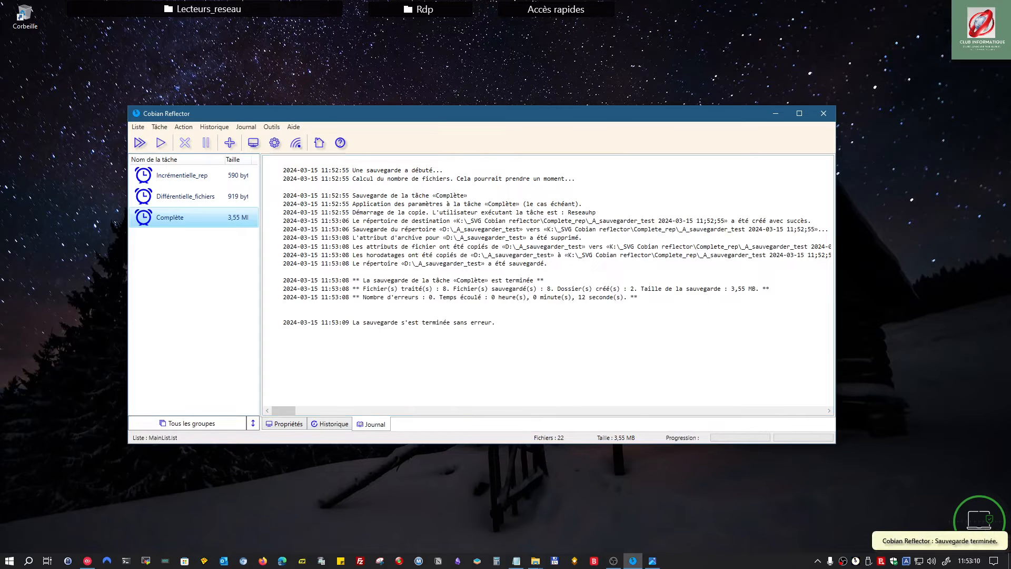
- Switch to File Explorer and examine the backup folder created in K:\_SVG Cobian reflector\Complete_rep
drag(1010, 102, 348, 76)
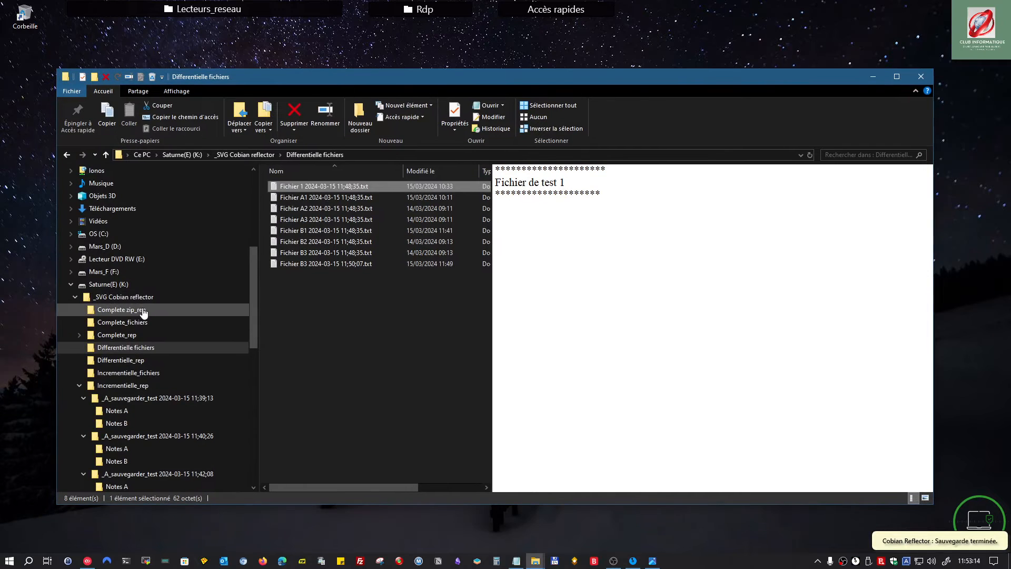
click(115, 299)
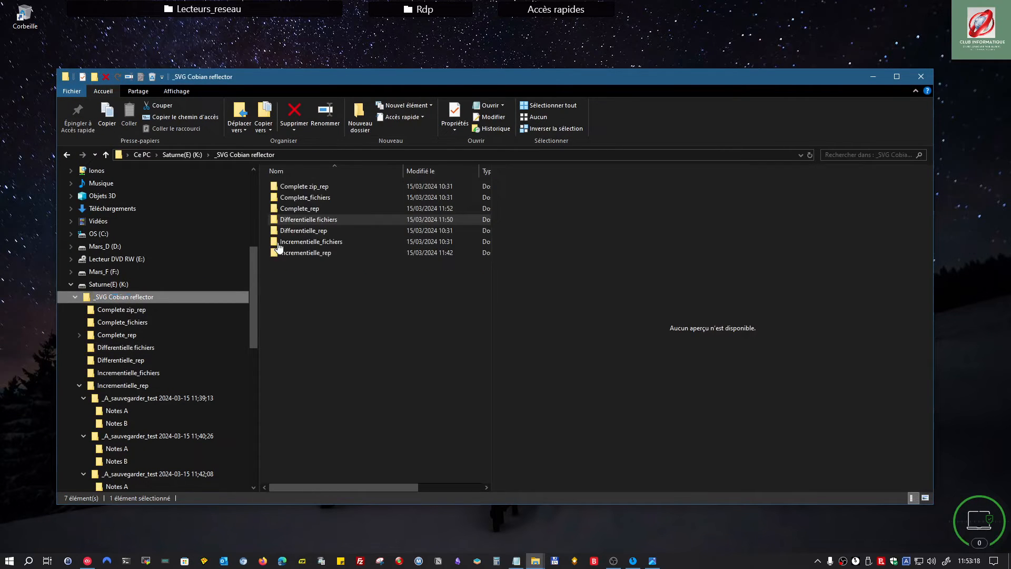
click(308, 210)
double_click(307, 209)
click(316, 189)
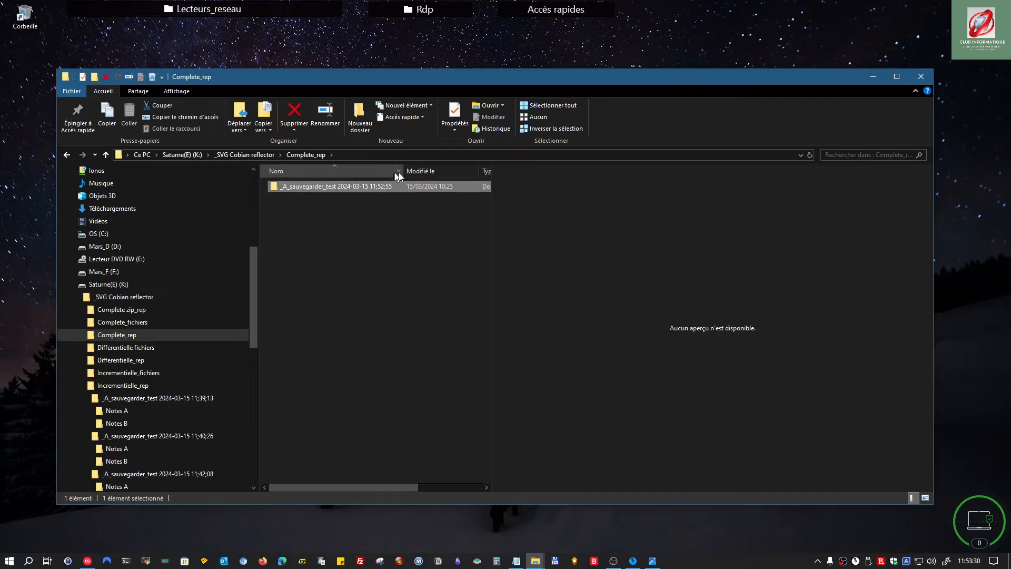
mouse_move(279, 189)
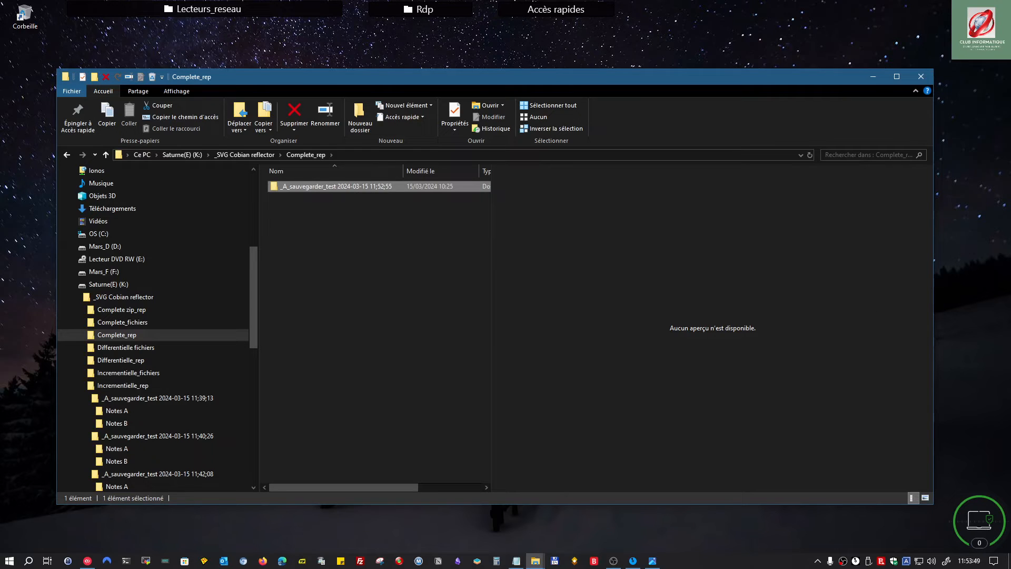
- Add repeated "Fichier de test B2" and asterisk lines to Fichier B2.txt in D:\_A_sauvegarder_test\Notes B, then save and close the file
drag(1010, 110, 330, 106)
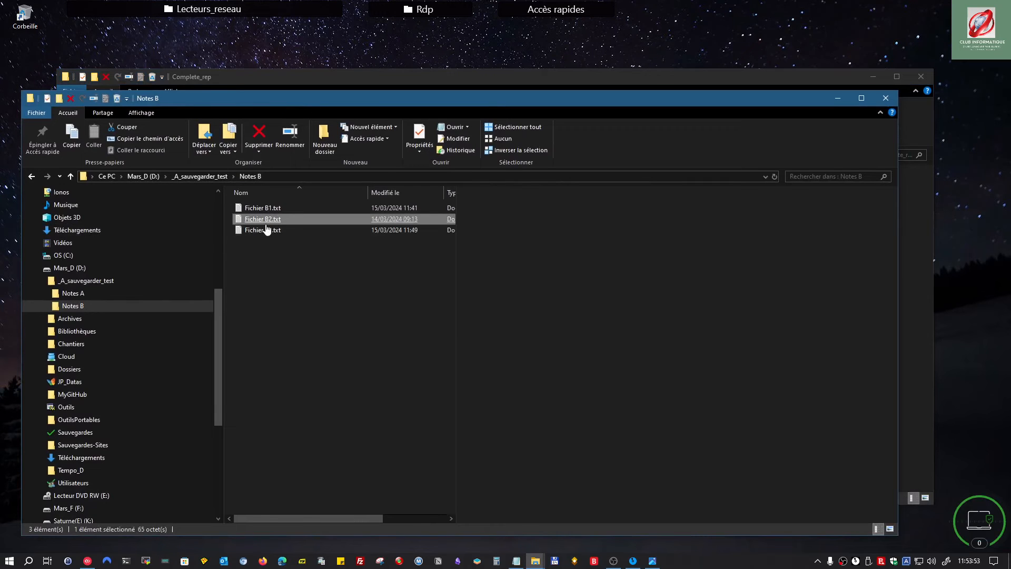
click(266, 223)
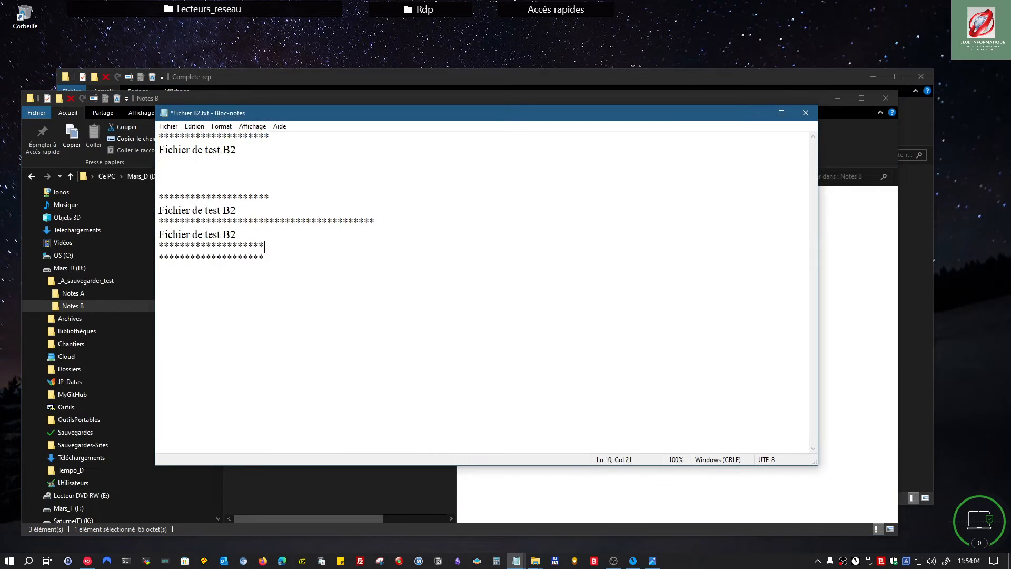
key(ctrl+v)
key(ctrl+v)
key(ctrl+v)
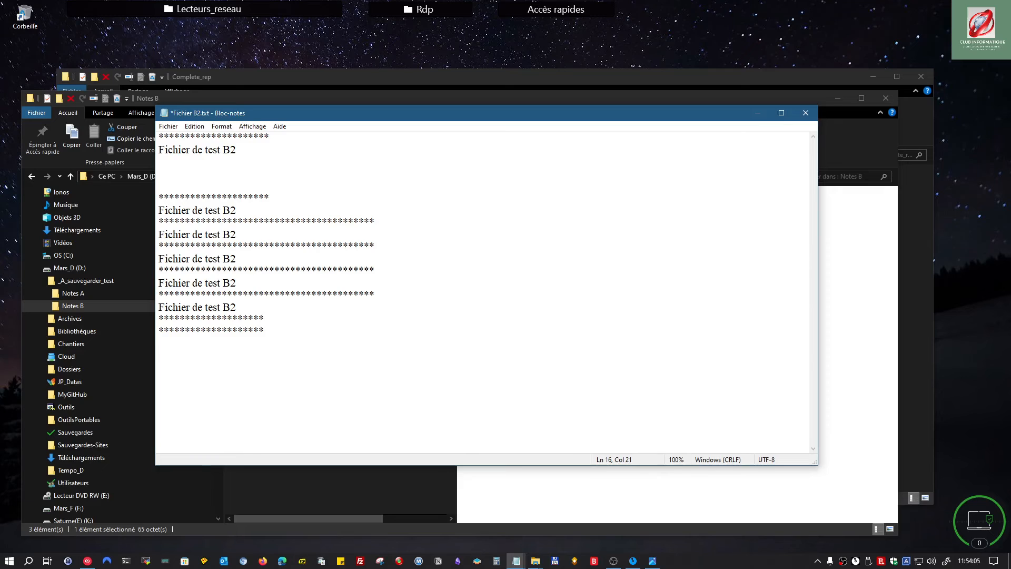
key(alt+F4)
click(439, 291)
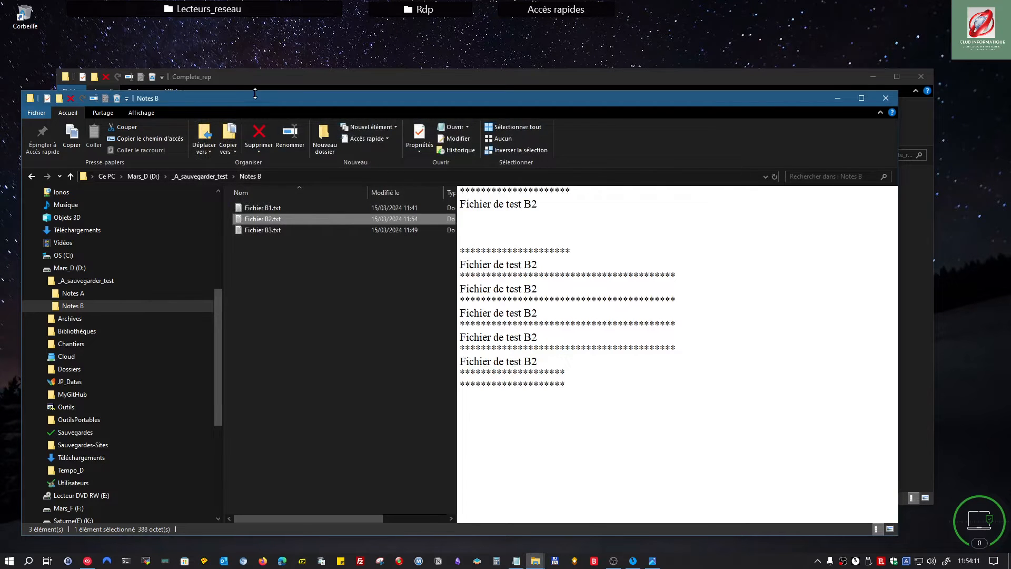
- Move the File Explorer windows off Cobian Reflector and run the Complète task again
drag(256, 94, 257, 104)
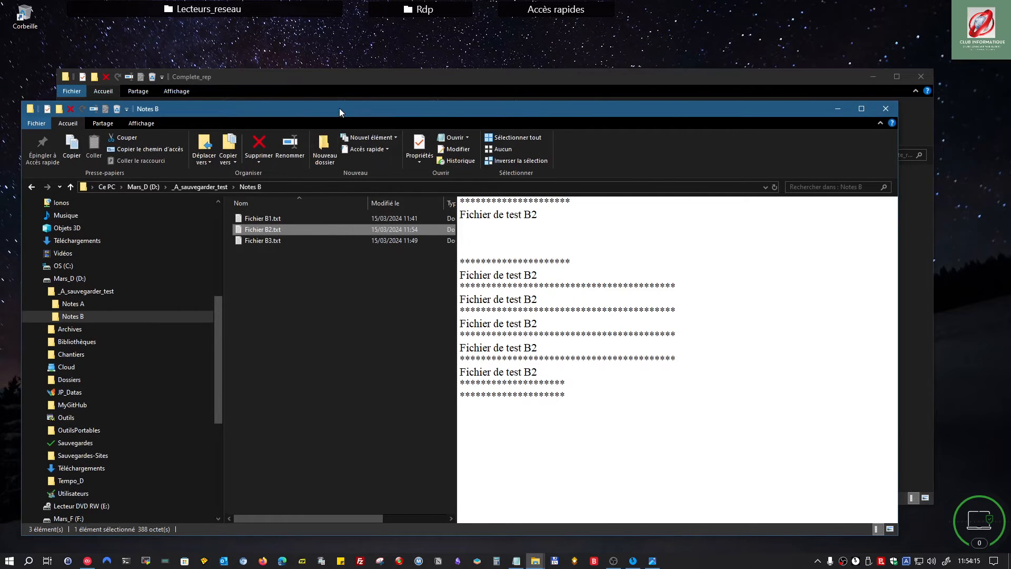
drag(339, 109, 897, 126)
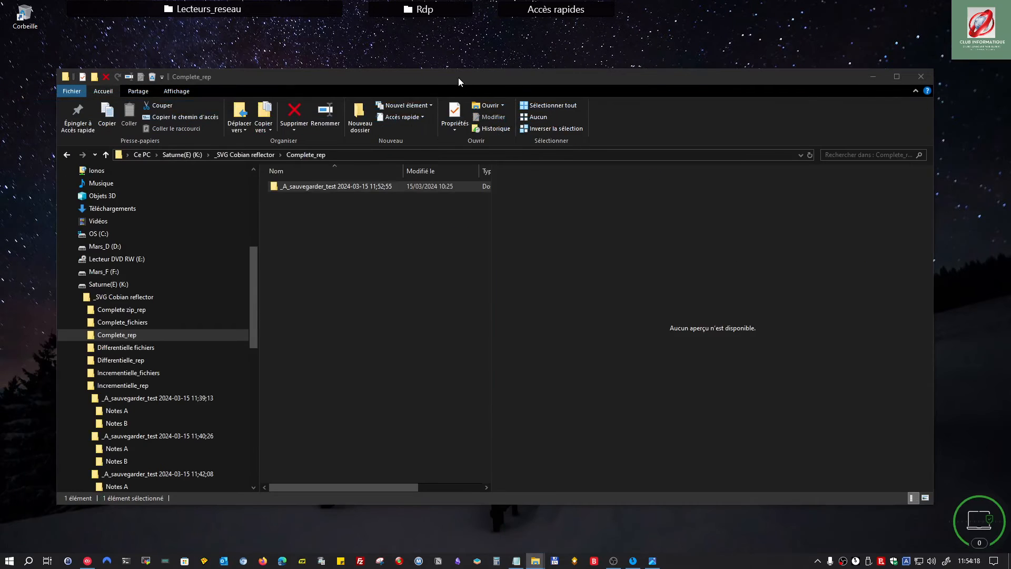
drag(458, 77, 430, 240)
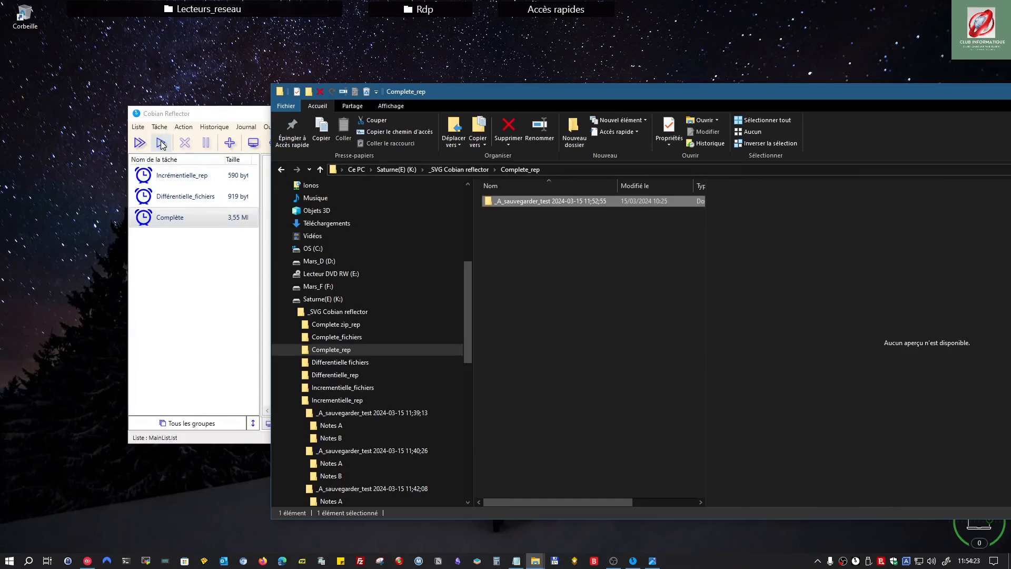
click(160, 142)
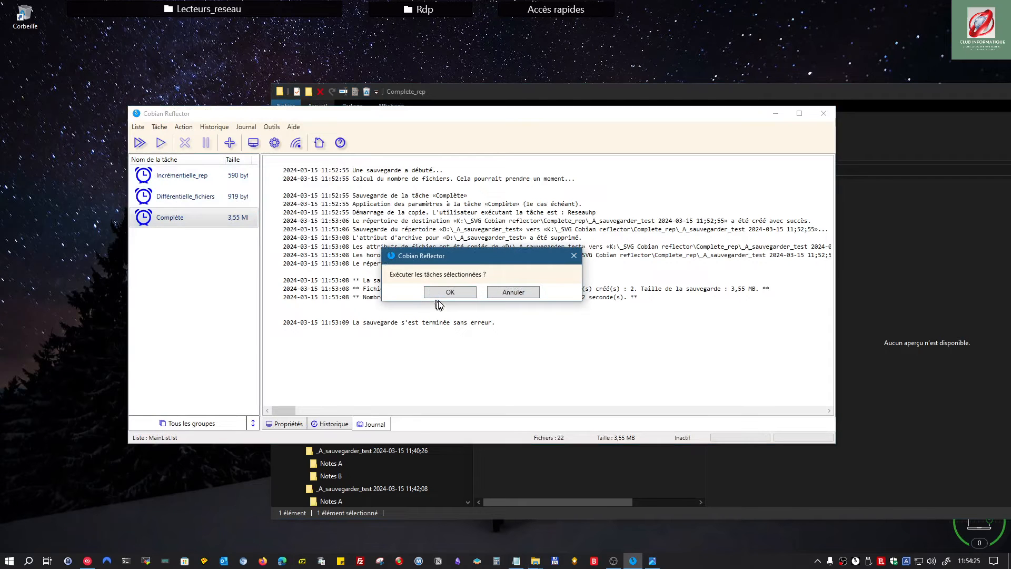
click(444, 291)
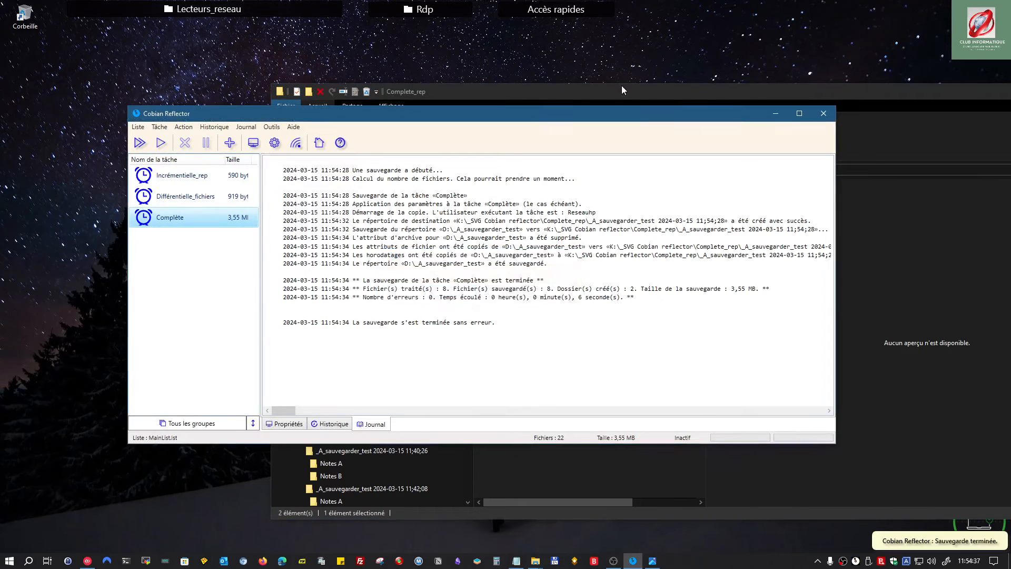
click(621, 86)
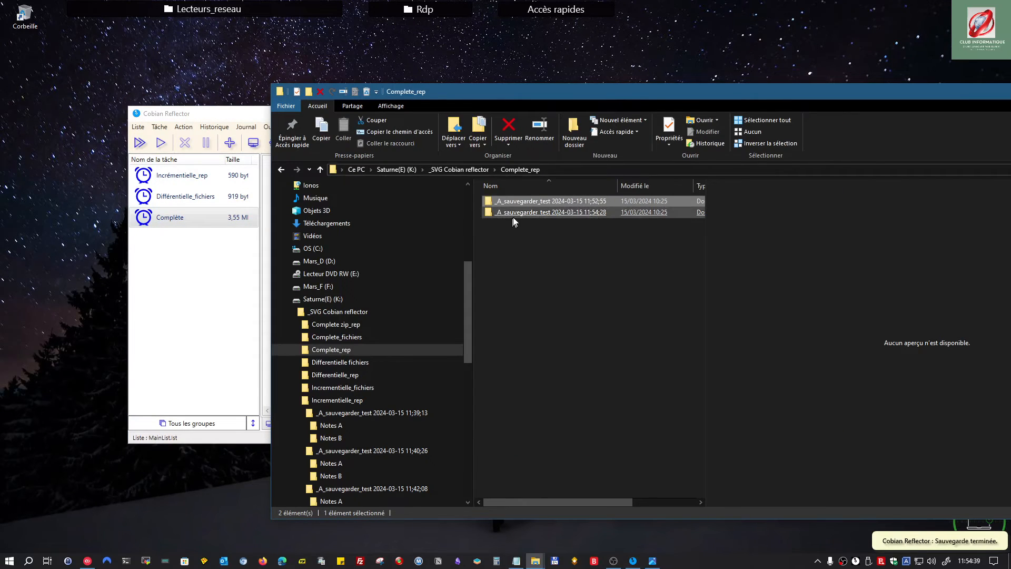
click(514, 215)
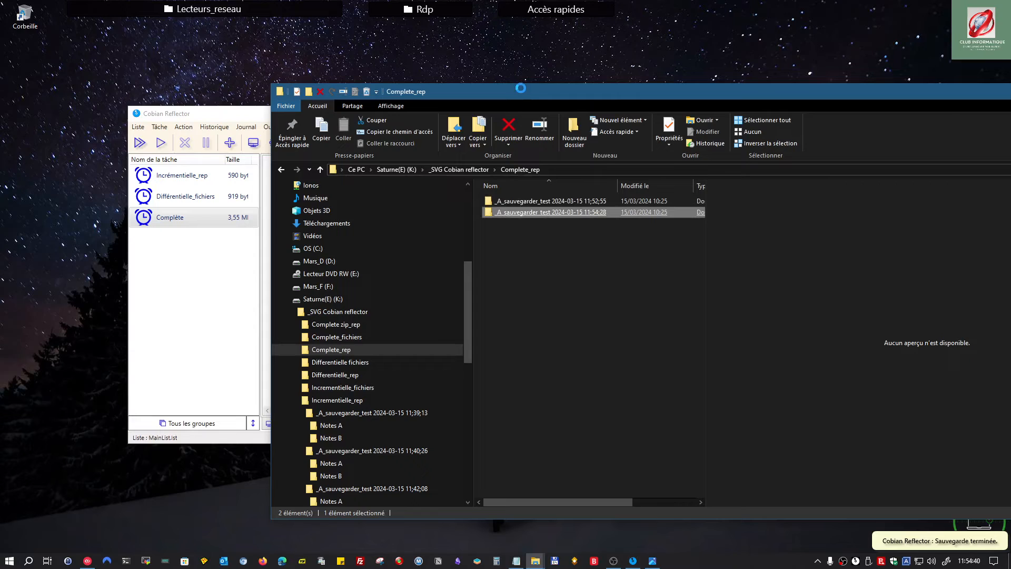
drag(521, 93, 404, 77)
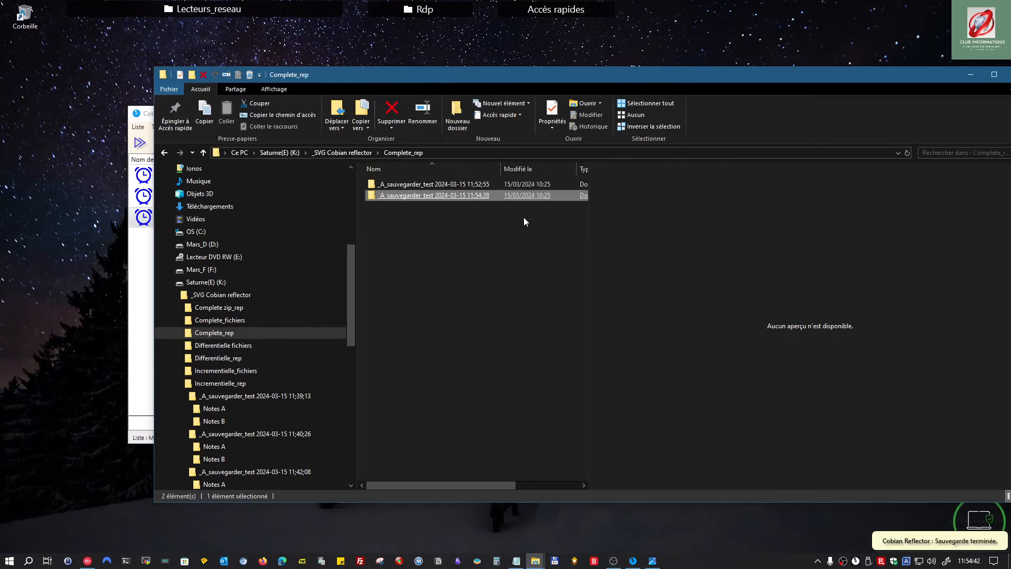
double_click(511, 198)
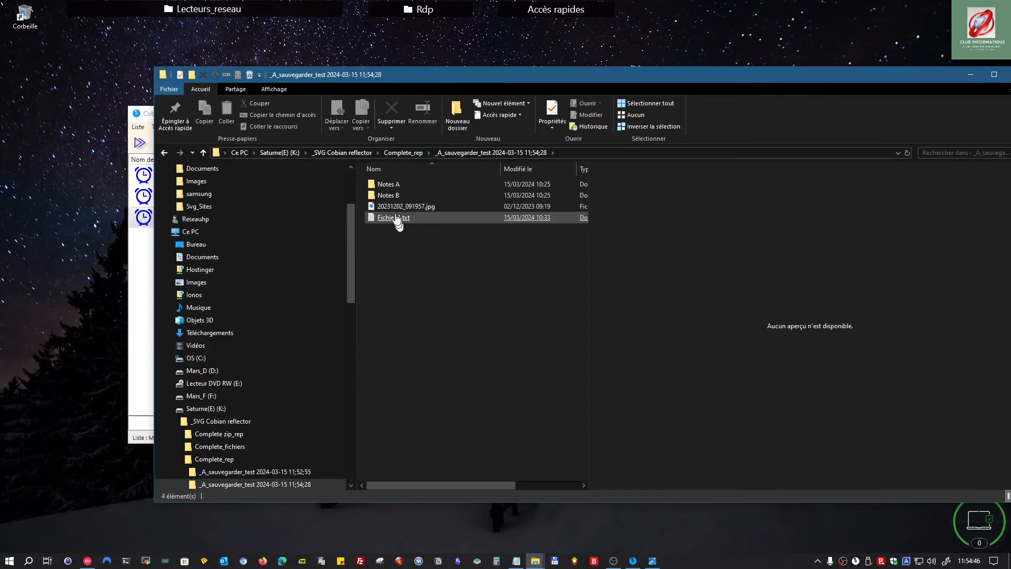
click(392, 198)
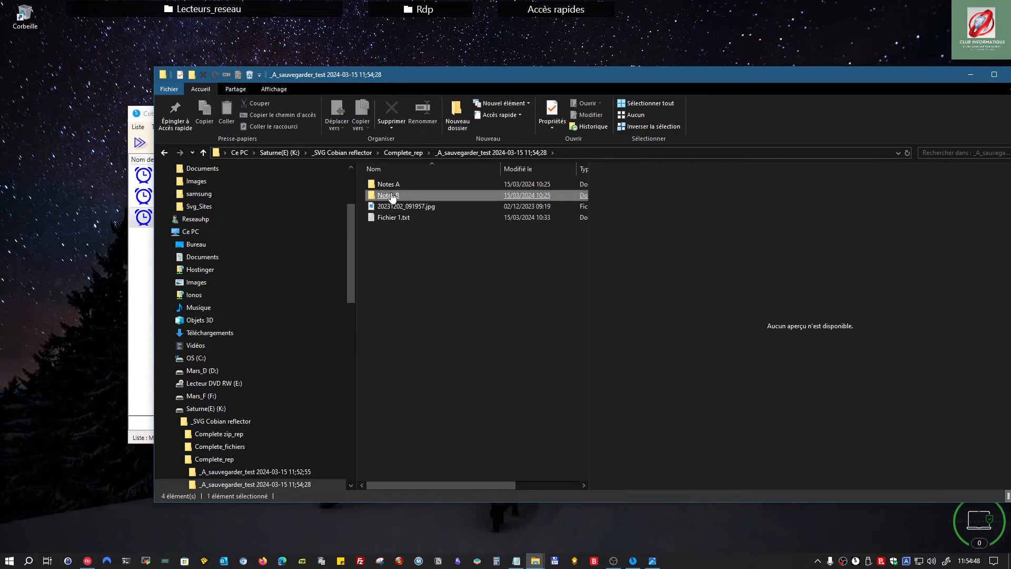
double_click(392, 197)
click(396, 195)
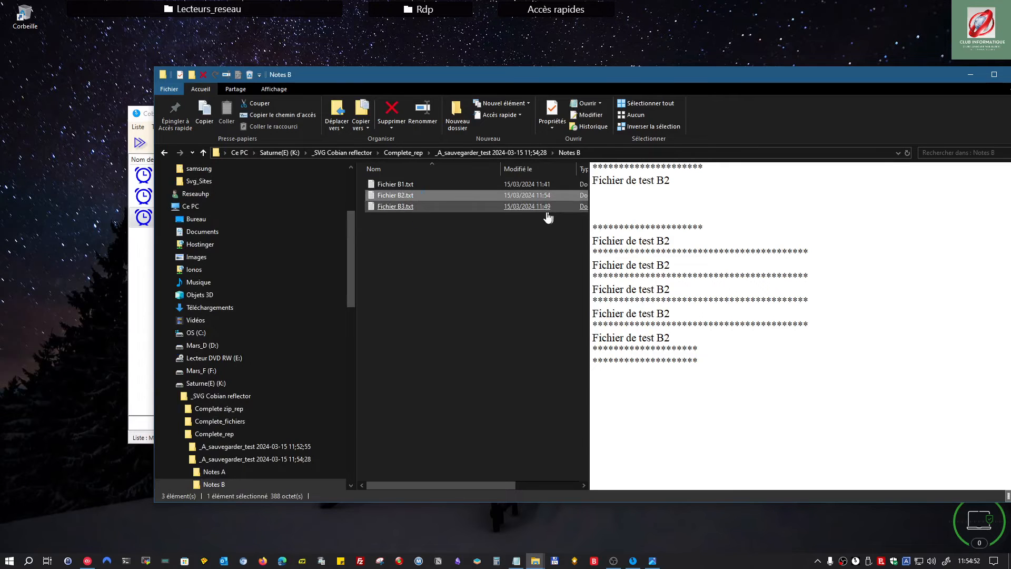
click(533, 207)
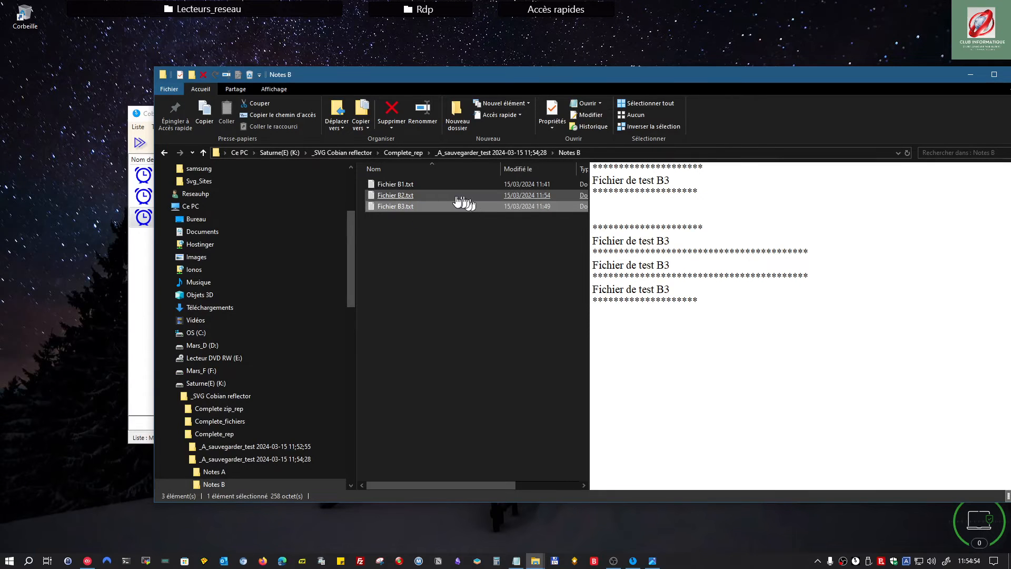
click(506, 196)
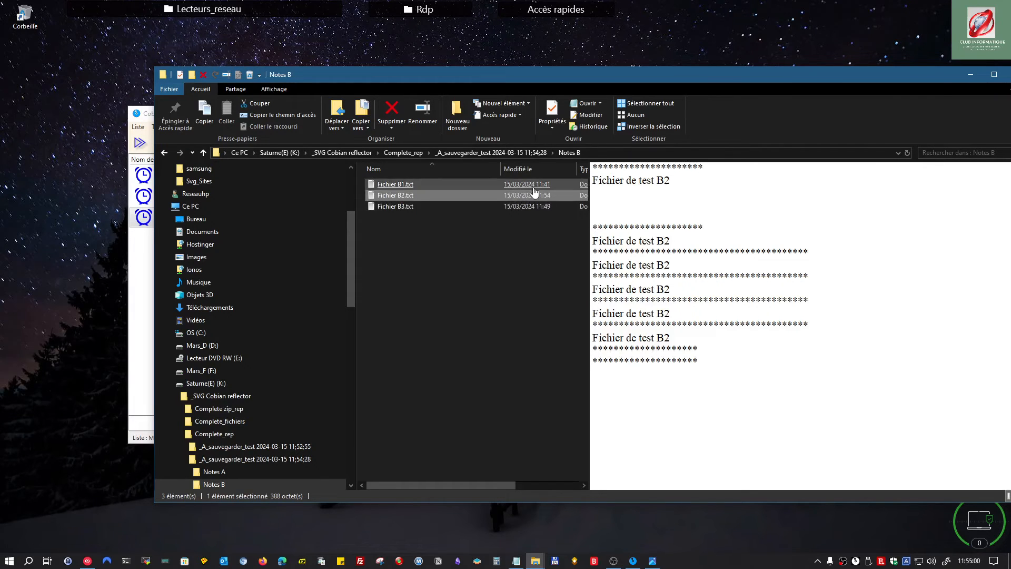
click(409, 150)
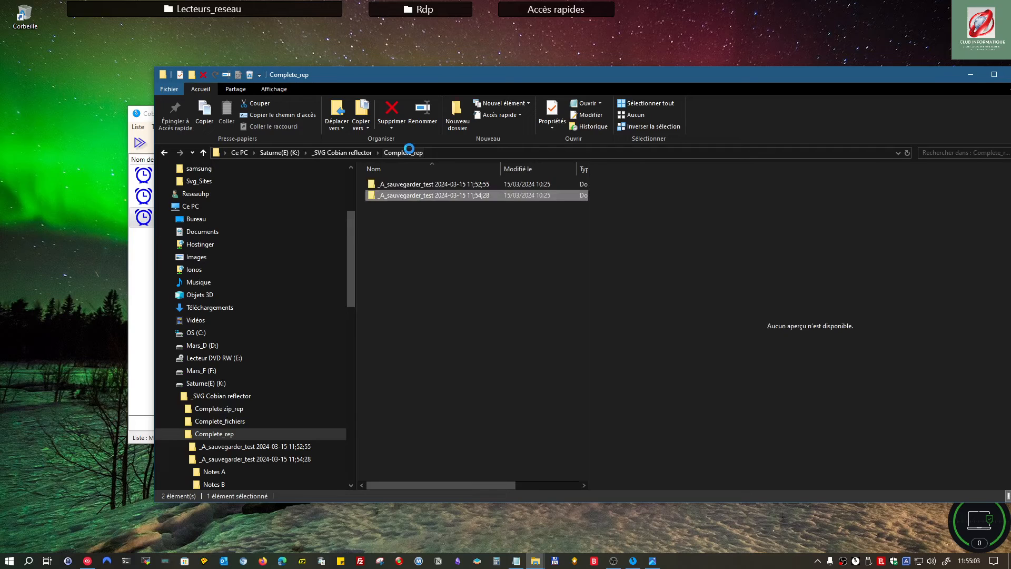
click(420, 188)
double_click(421, 190)
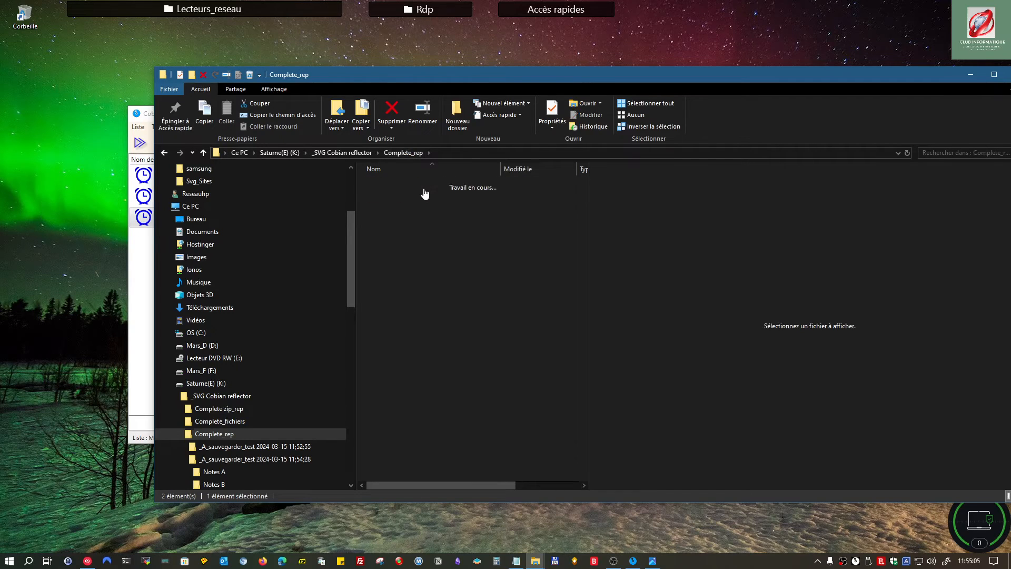
click(409, 196)
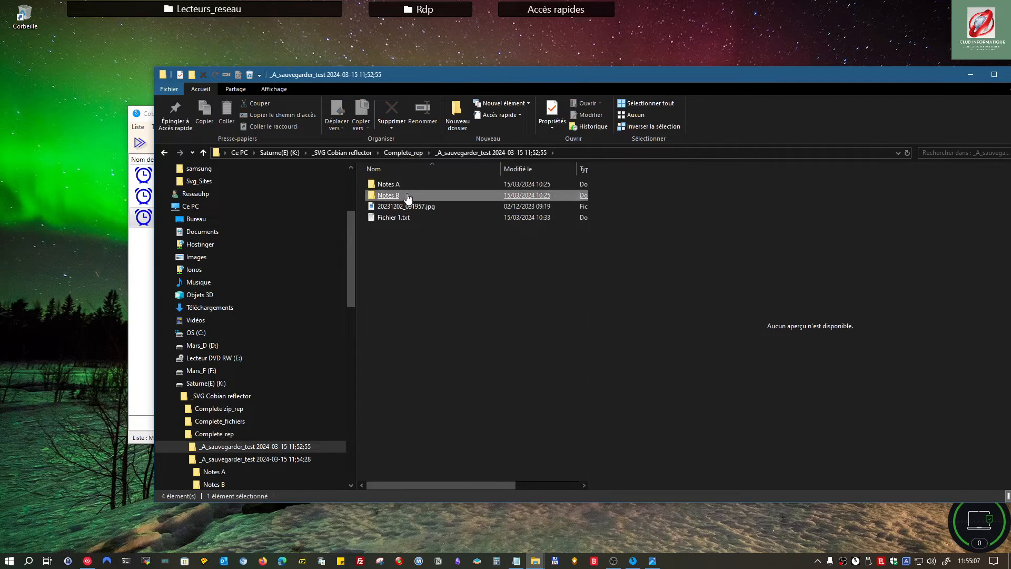
double_click(408, 196)
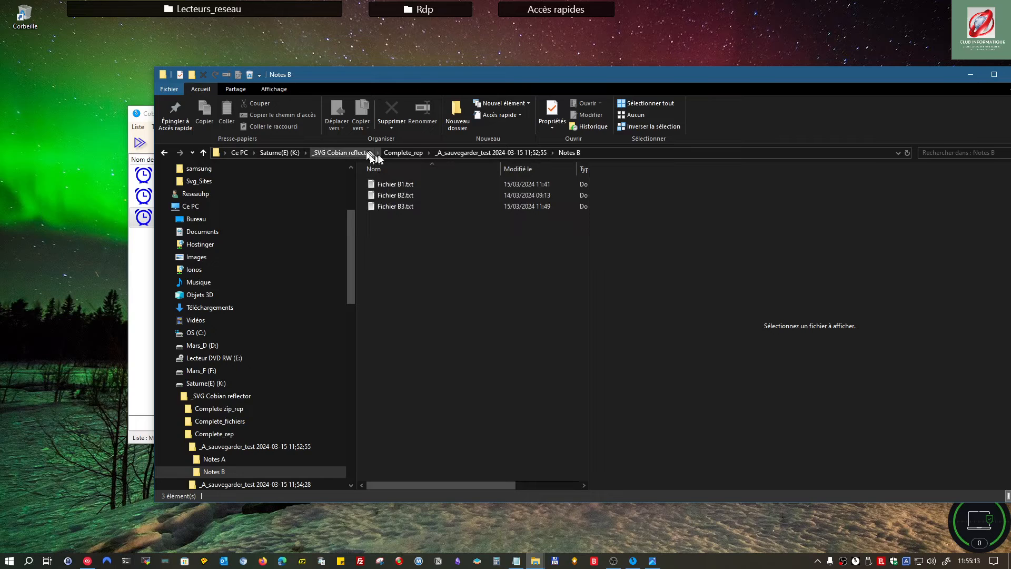
- Return to the _SVG Cobian reflector folder and select the Complete_fichiers folder
click(401, 153)
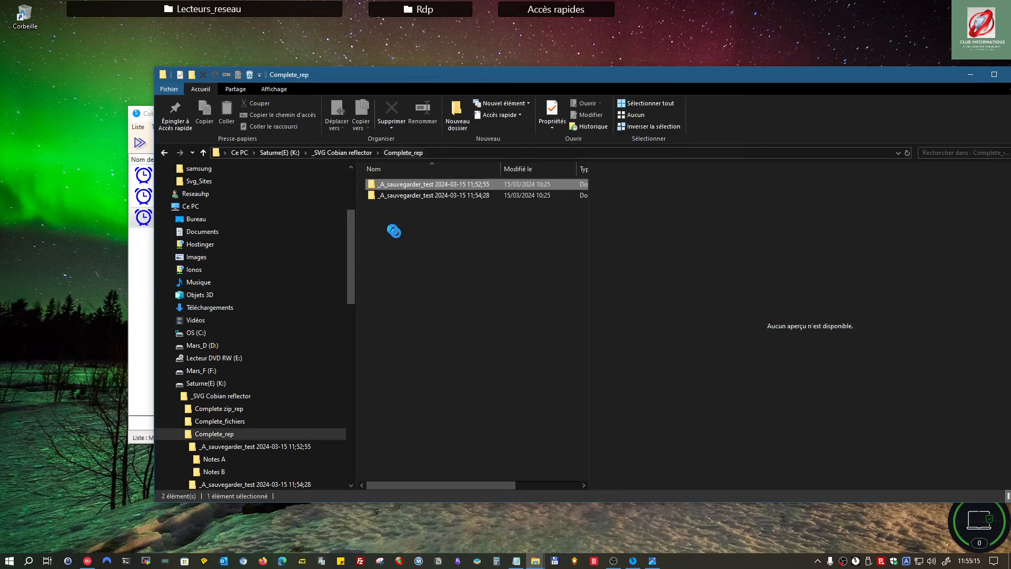
click(345, 153)
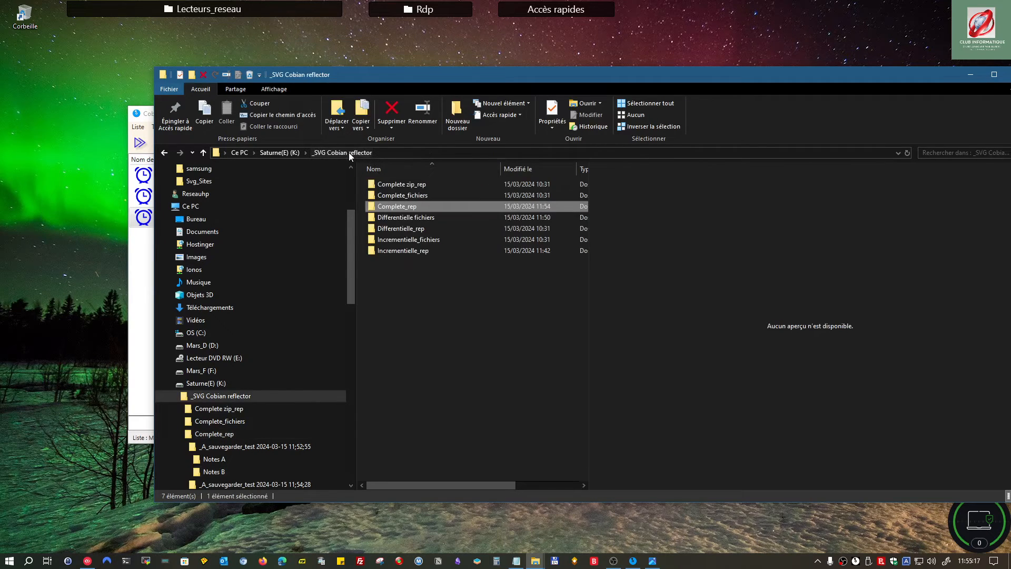
click(421, 196)
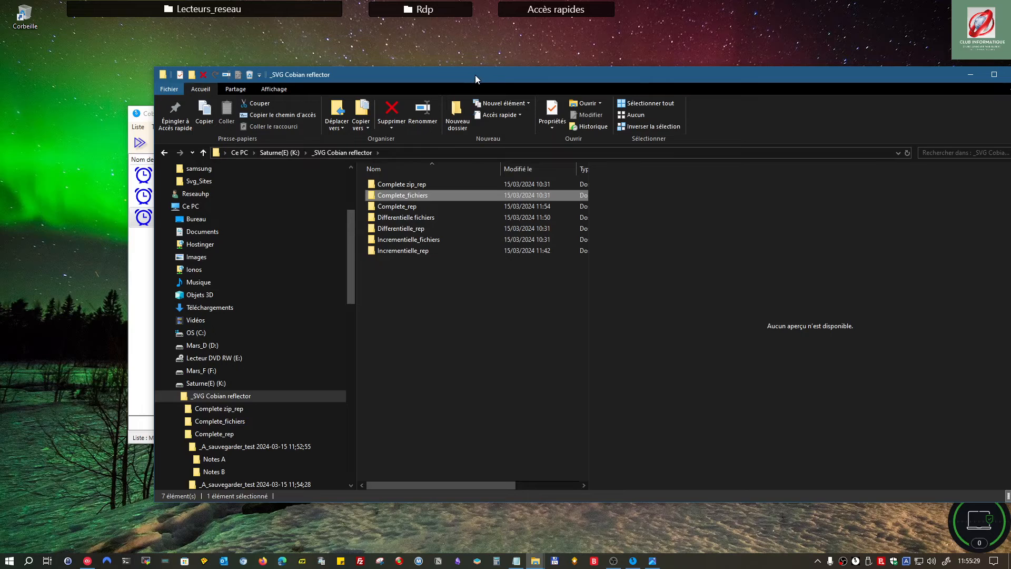
drag(475, 74, 374, 50)
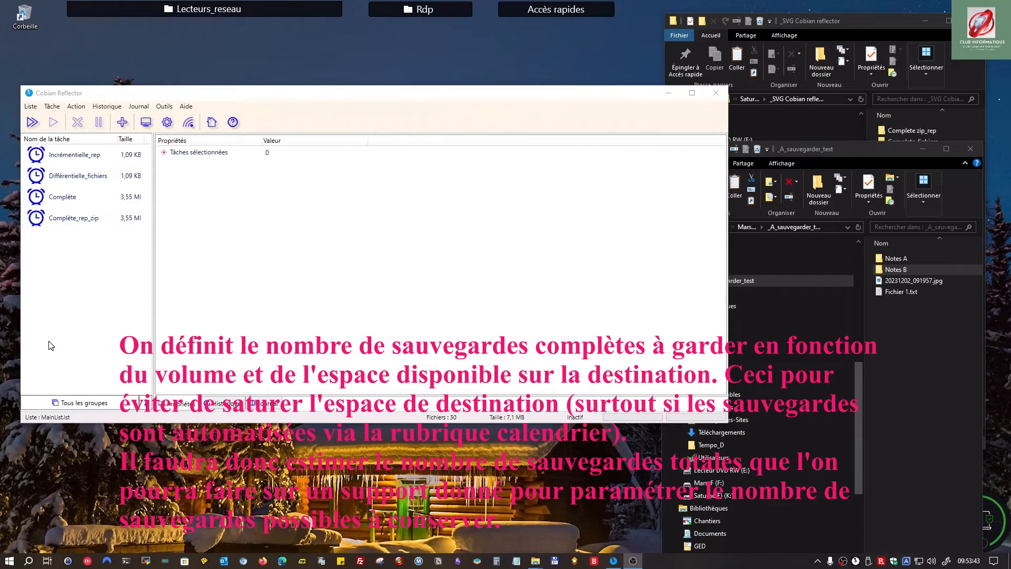
- Examine the general, file and archiving settings of the Complète_rep_zip task
click(60, 221)
right_click(60, 220)
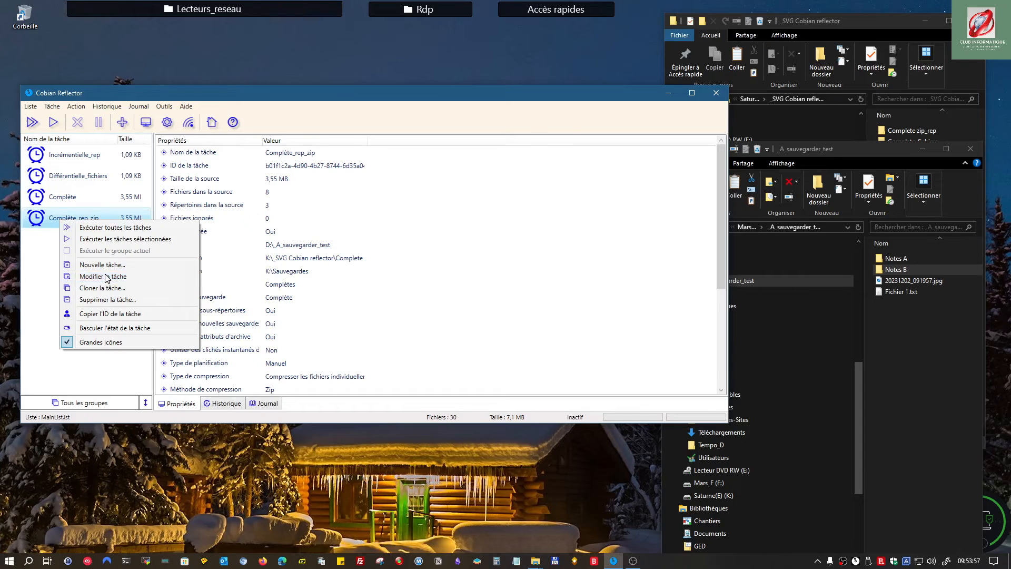
click(107, 277)
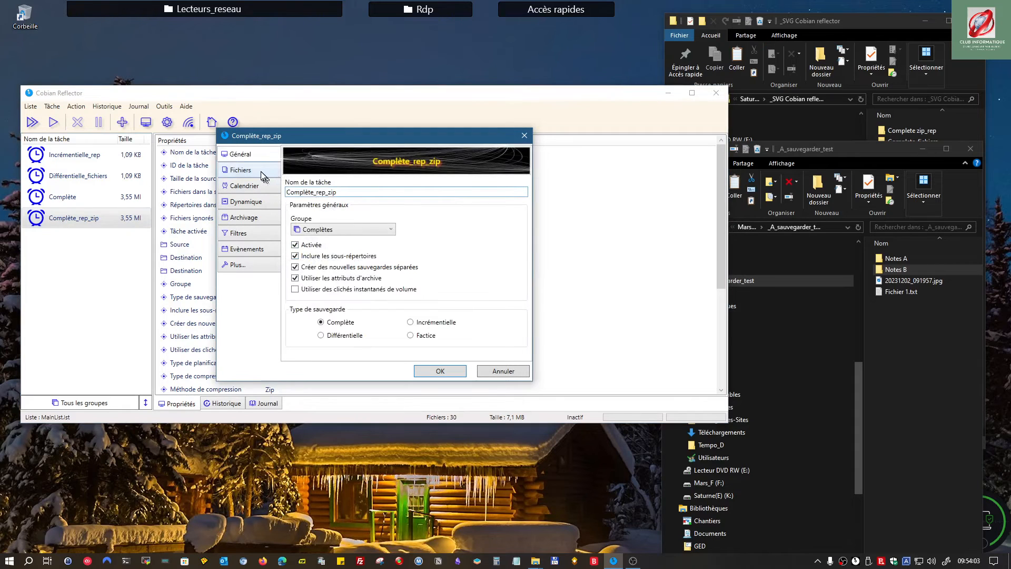
click(240, 170)
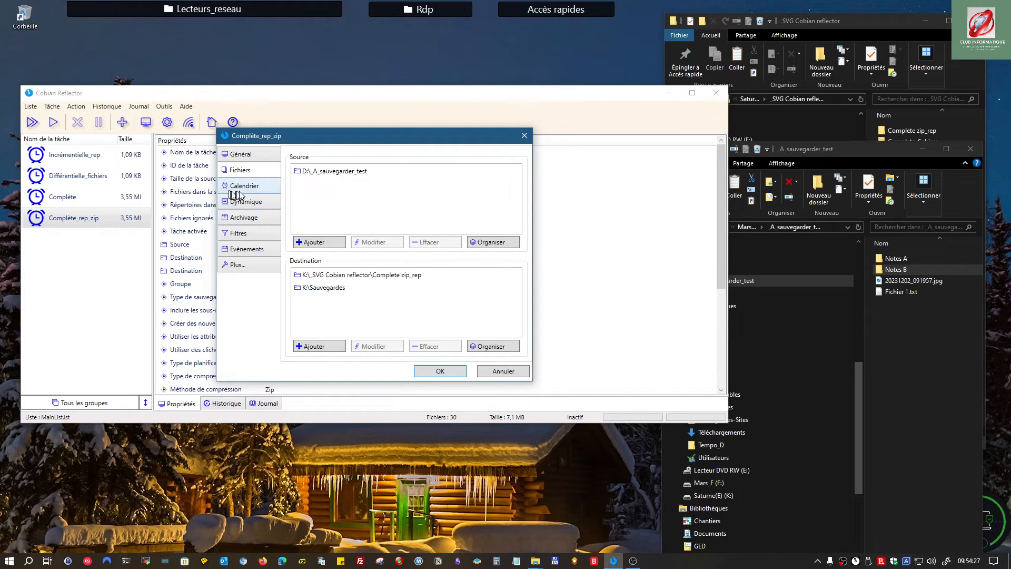
click(243, 219)
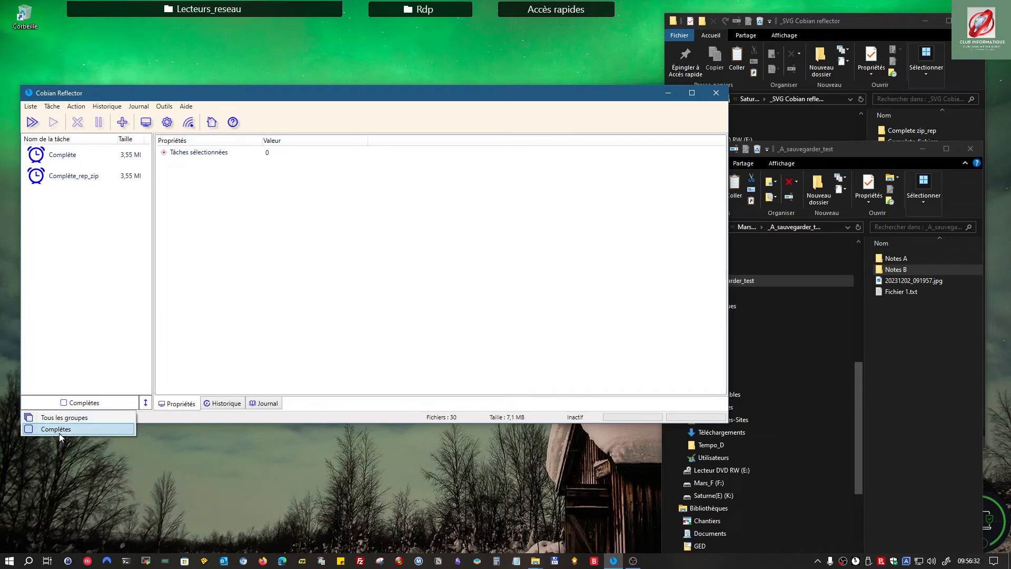
- Show the tasks of all groups and move the _SVG Cobian reflector folder window over Cobian Reflector
click(59, 418)
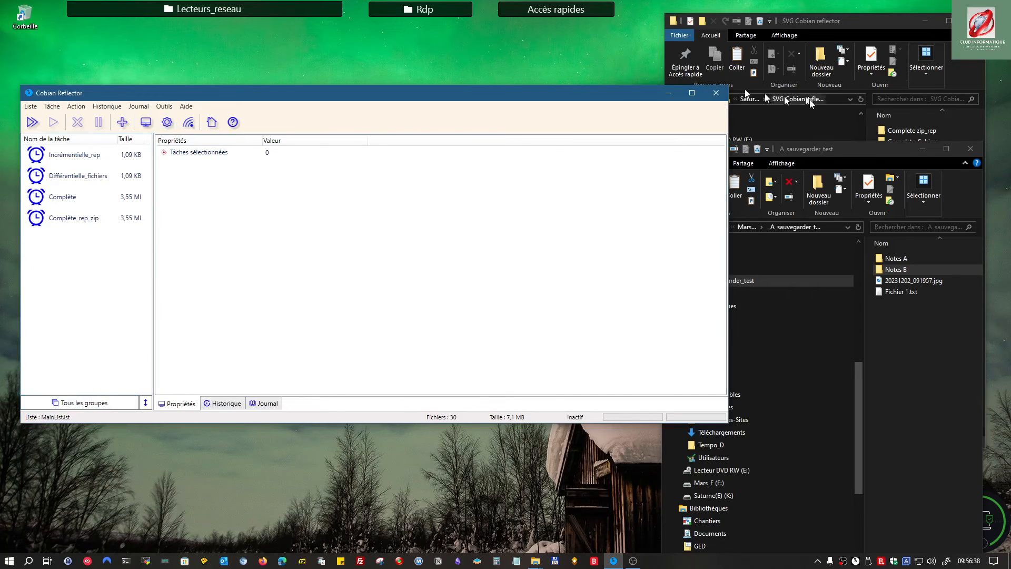
click(858, 149)
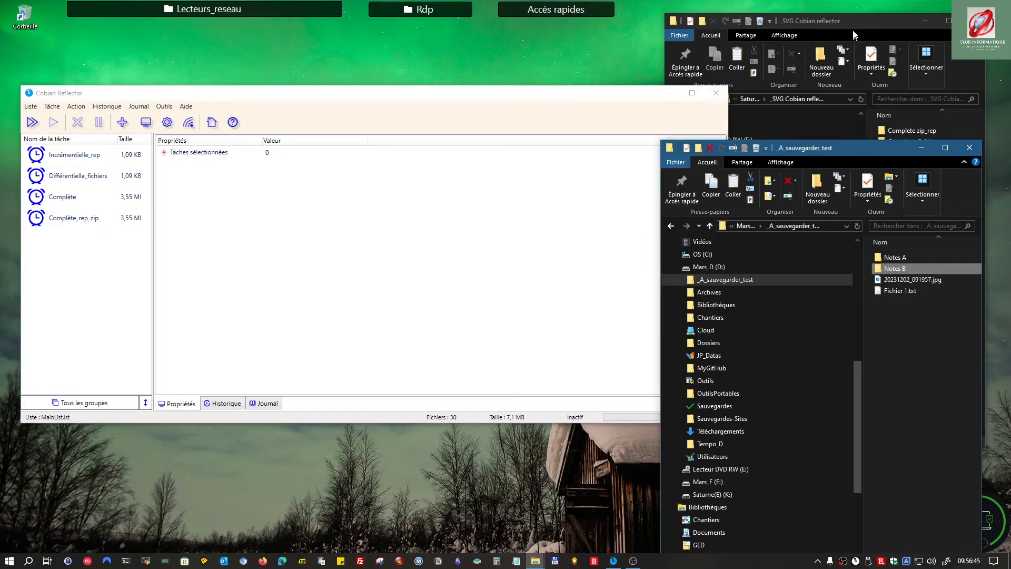
drag(852, 22, 332, 16)
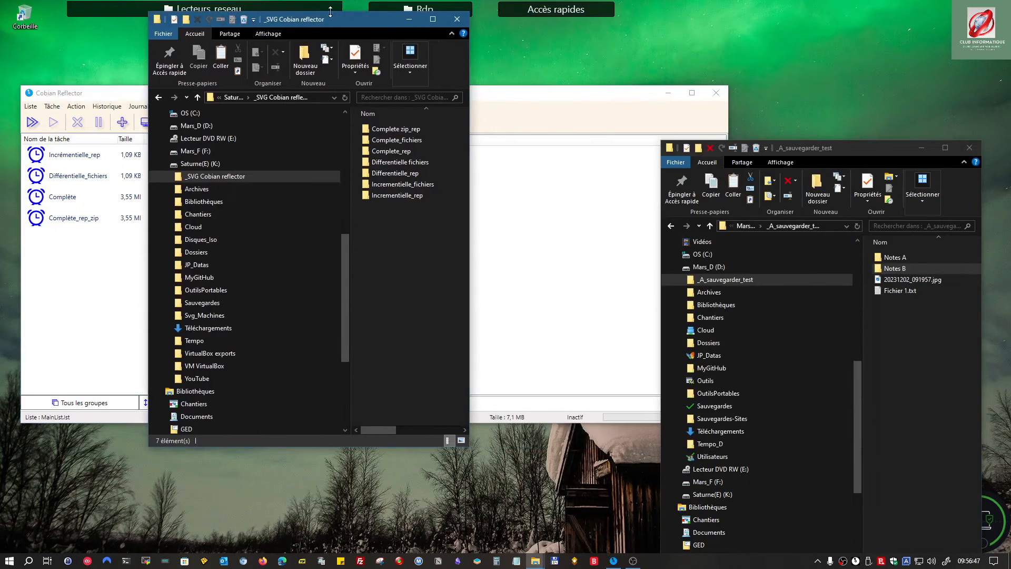
- Open the Complete zip_rep folder inside _SVG Cobian reflector and widen its window
click(196, 177)
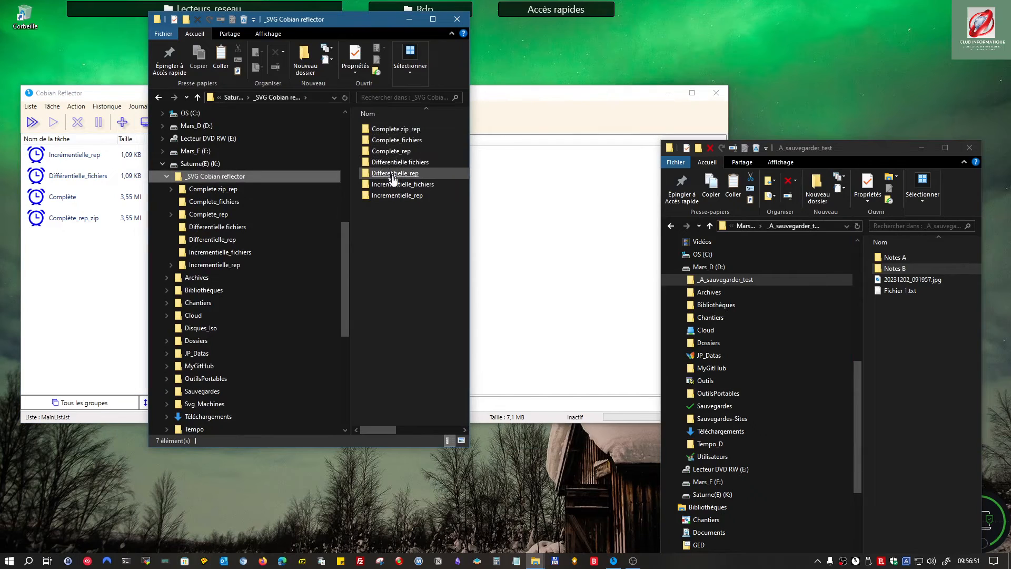
click(404, 130)
double_click(401, 129)
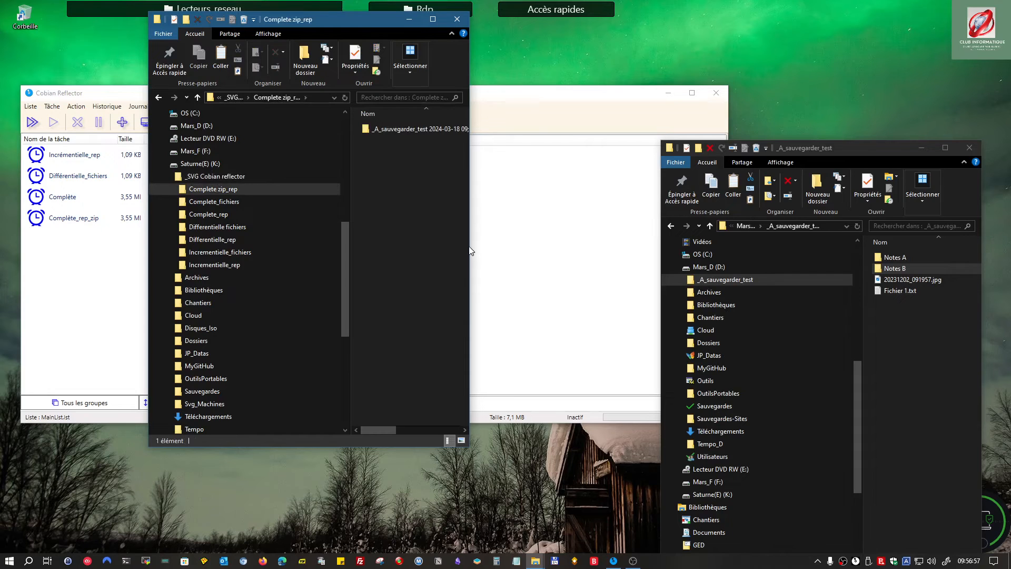
drag(469, 255, 718, 255)
click(428, 136)
key(Return)
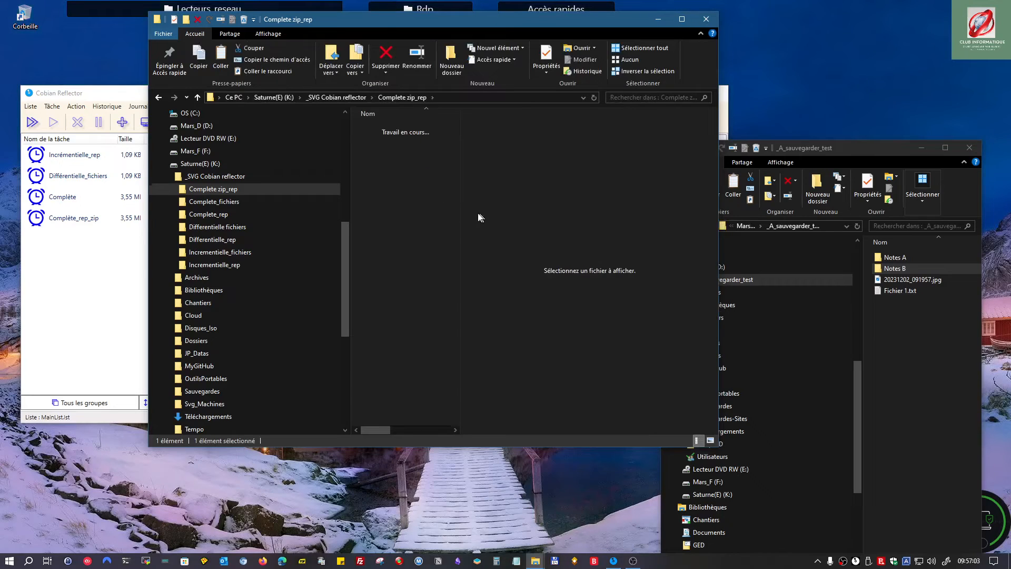
click(381, 140)
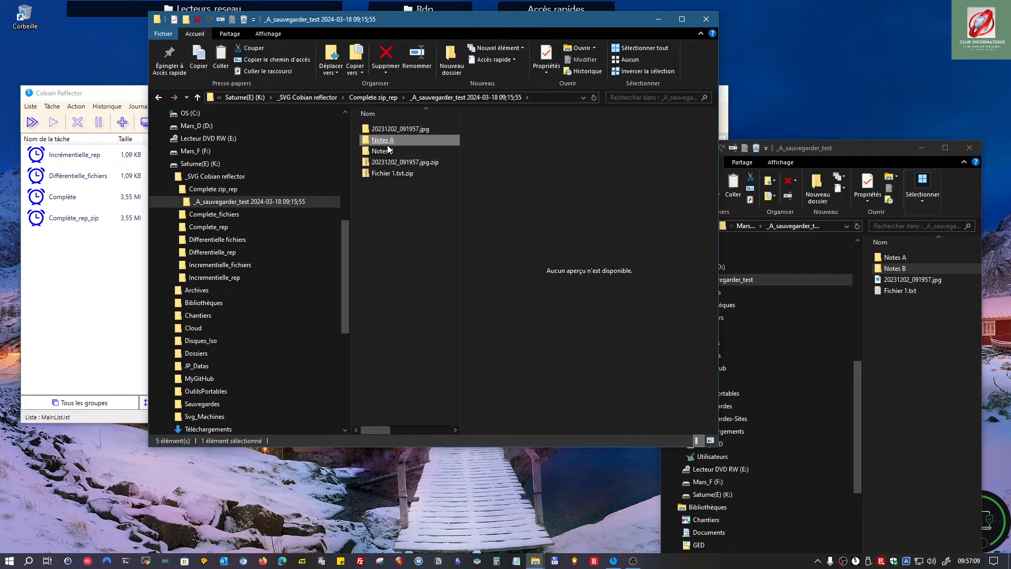
click(424, 130)
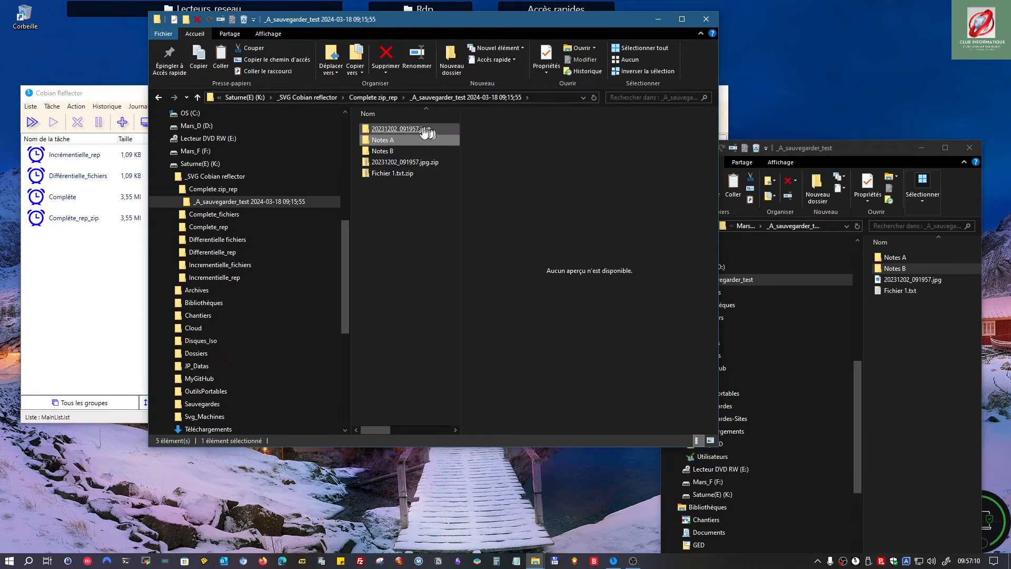
click(388, 143)
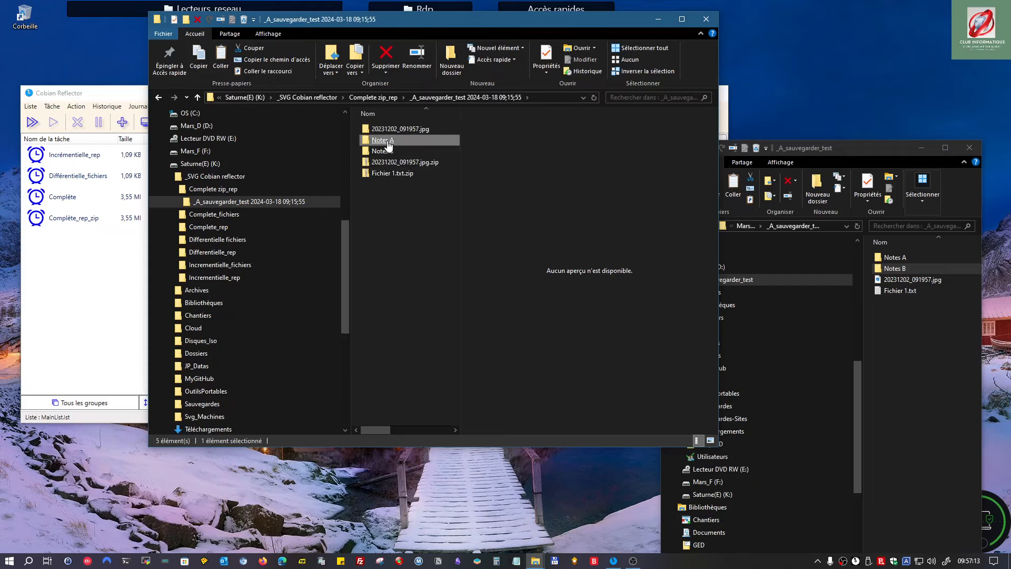
double_click(387, 143)
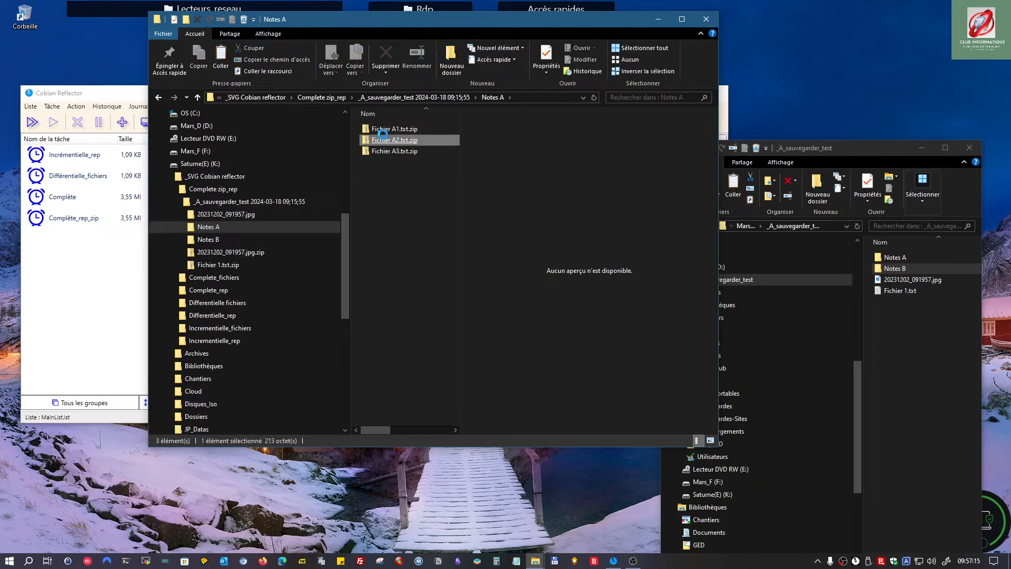
click(390, 141)
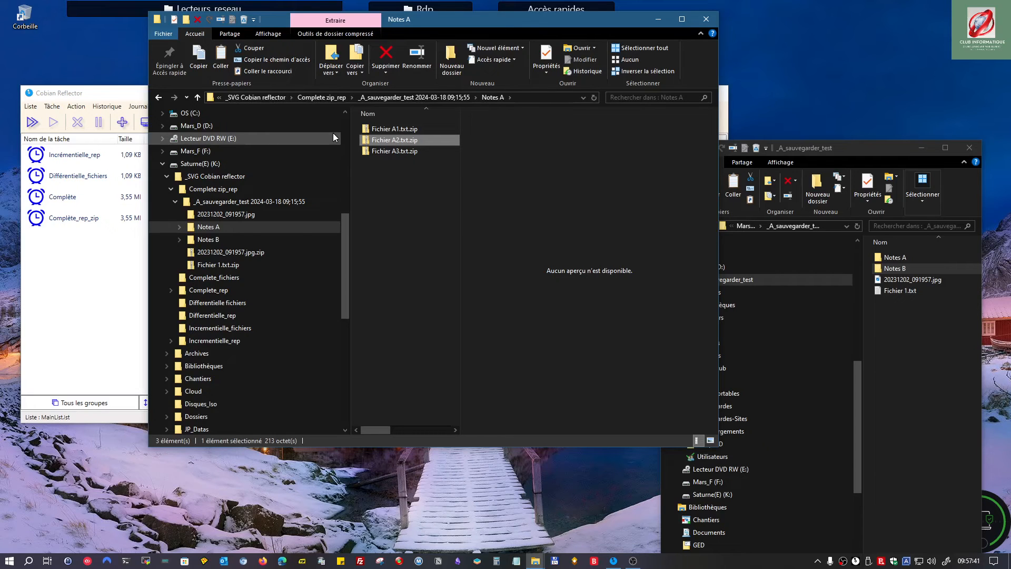
- Move and widen the D:\_A_sauvegarder_test folder window and delete all of the folder's contents
drag(825, 150, 599, 81)
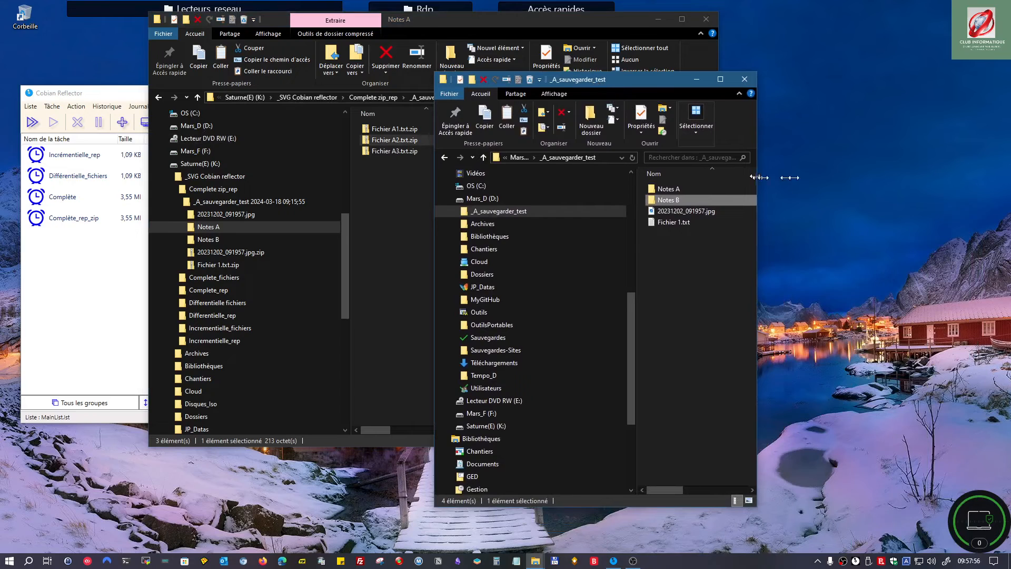
drag(759, 177, 929, 178)
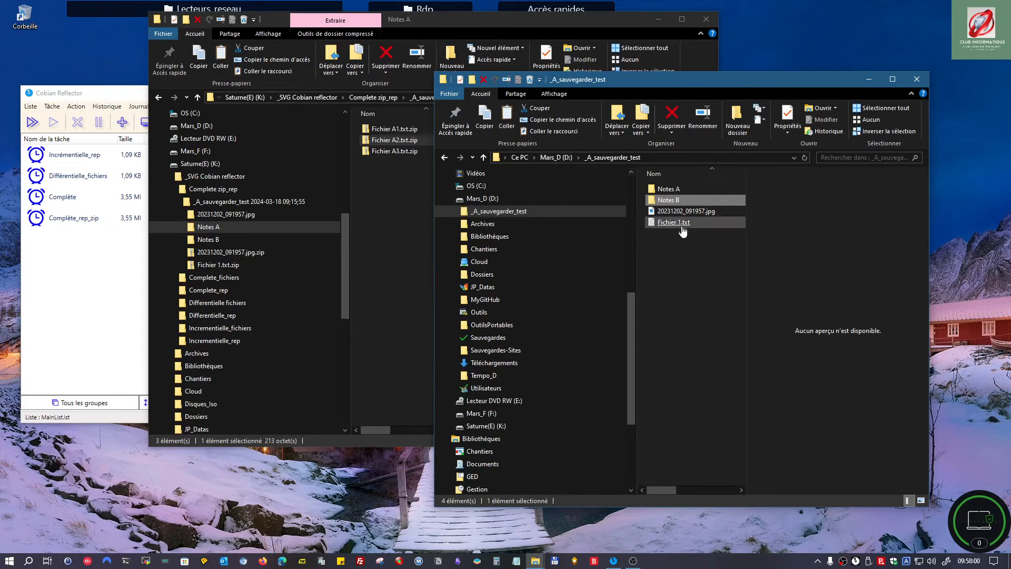
key(ctrl+a)
key(Delete)
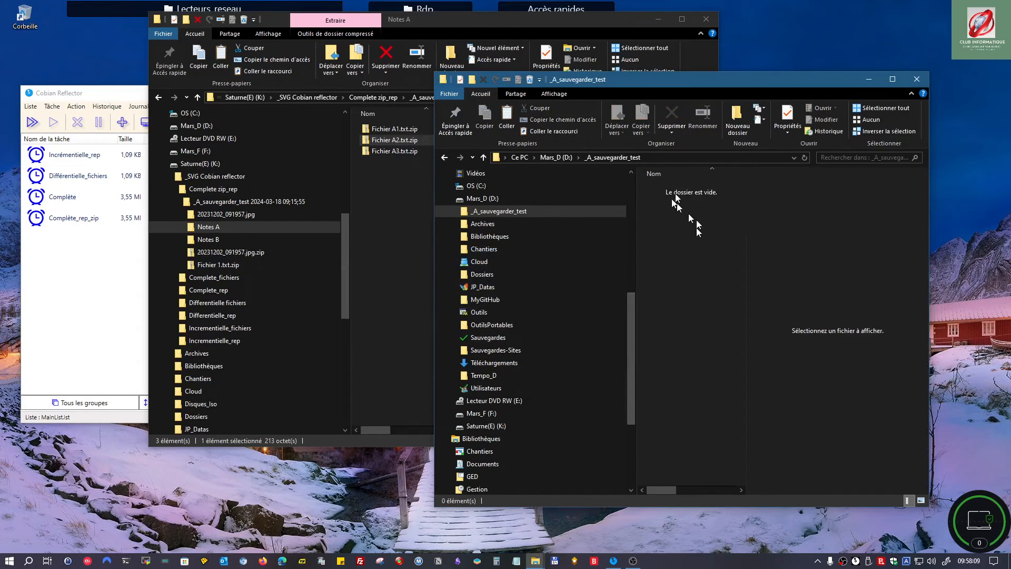
- Try to extract Fichier A1.txt.zip from the backup's Notes A folder into D:\_A_sauvegarder_test with the Windows extraction wizard
click(555, 17)
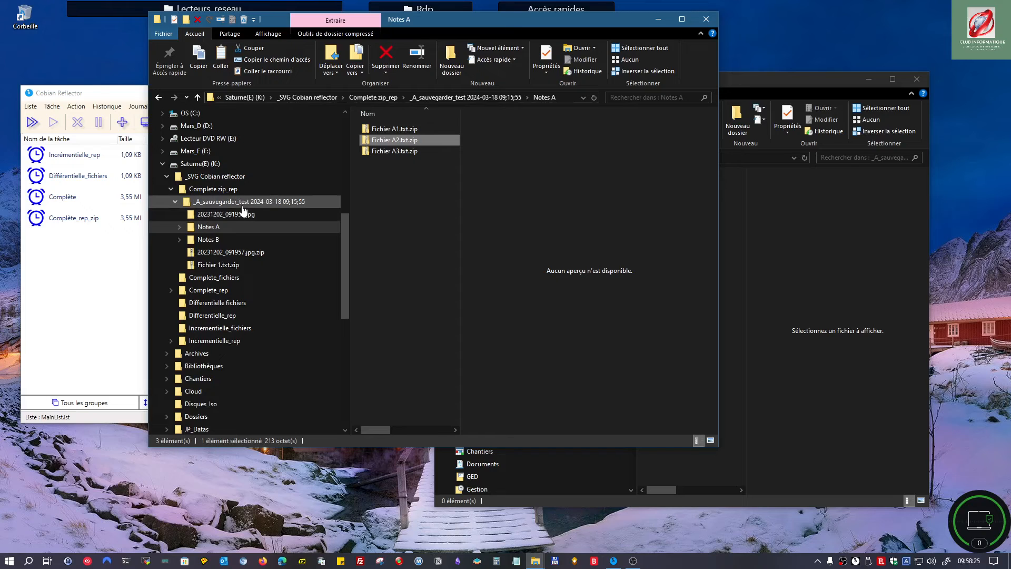
click(242, 205)
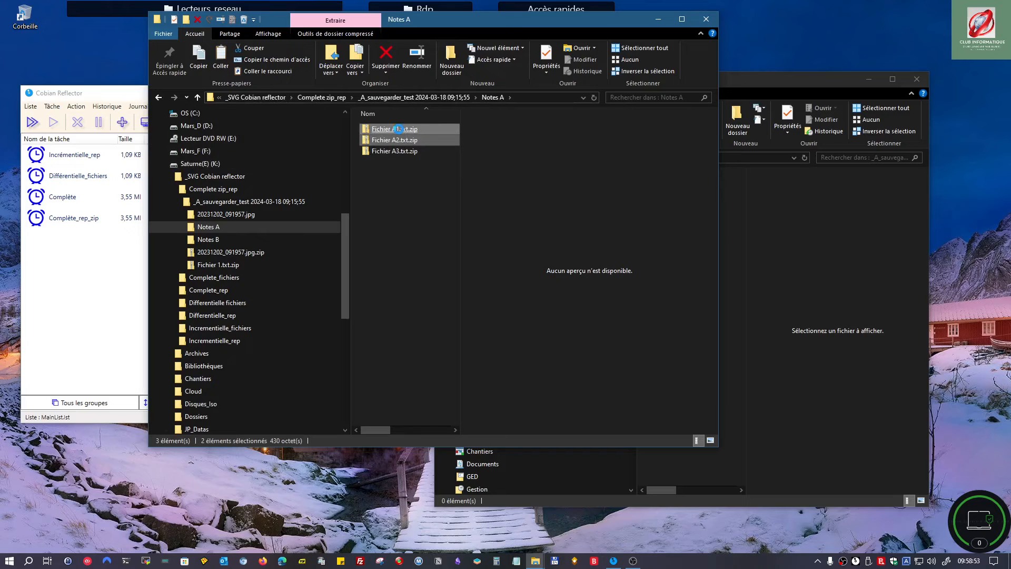
right_click(399, 129)
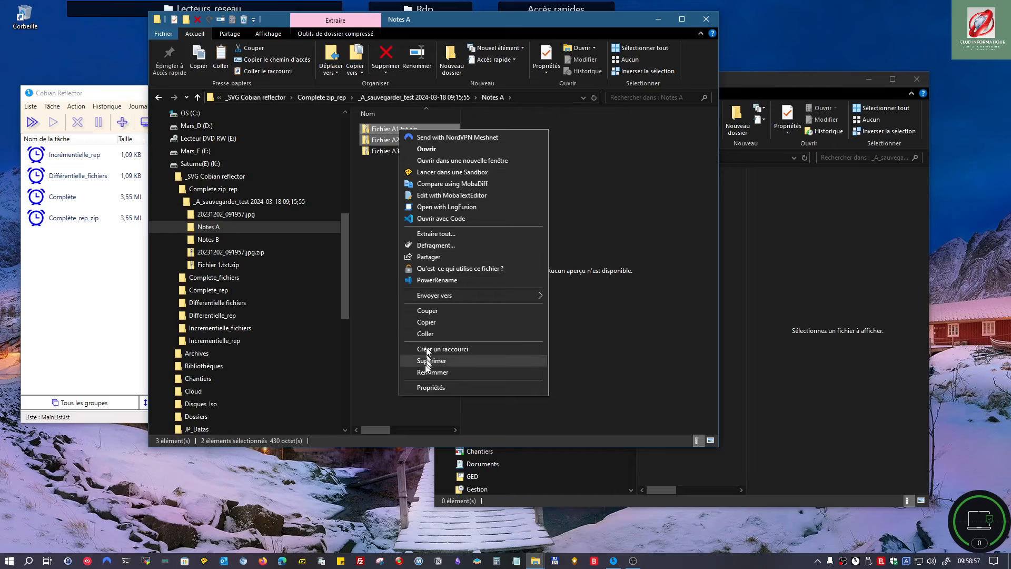
click(446, 234)
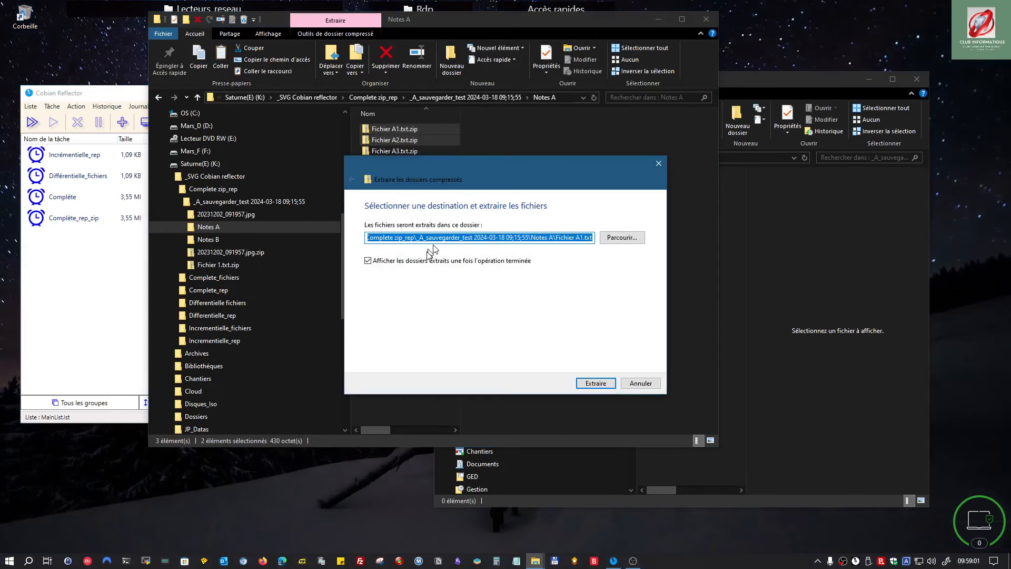
click(628, 238)
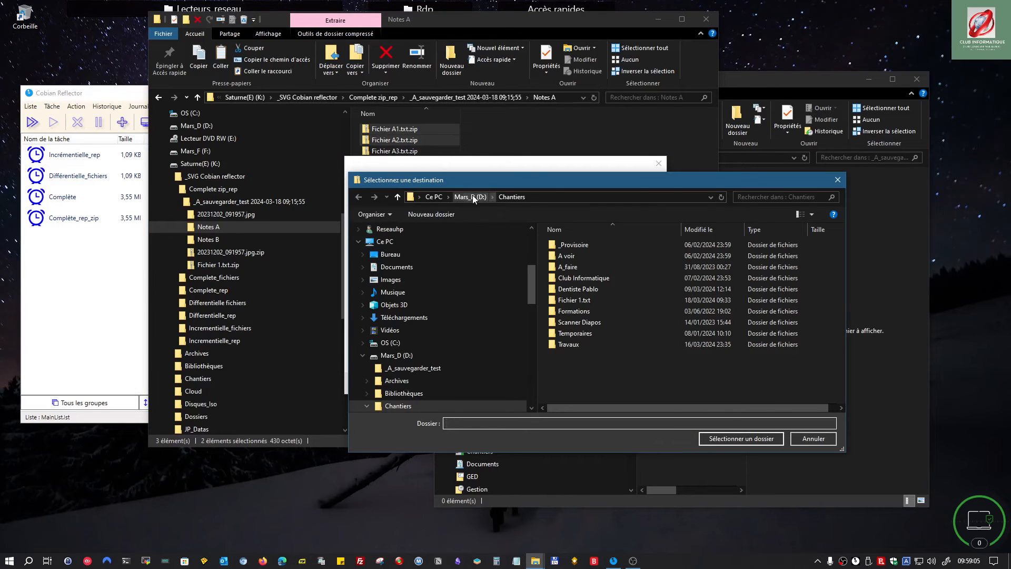
click(472, 196)
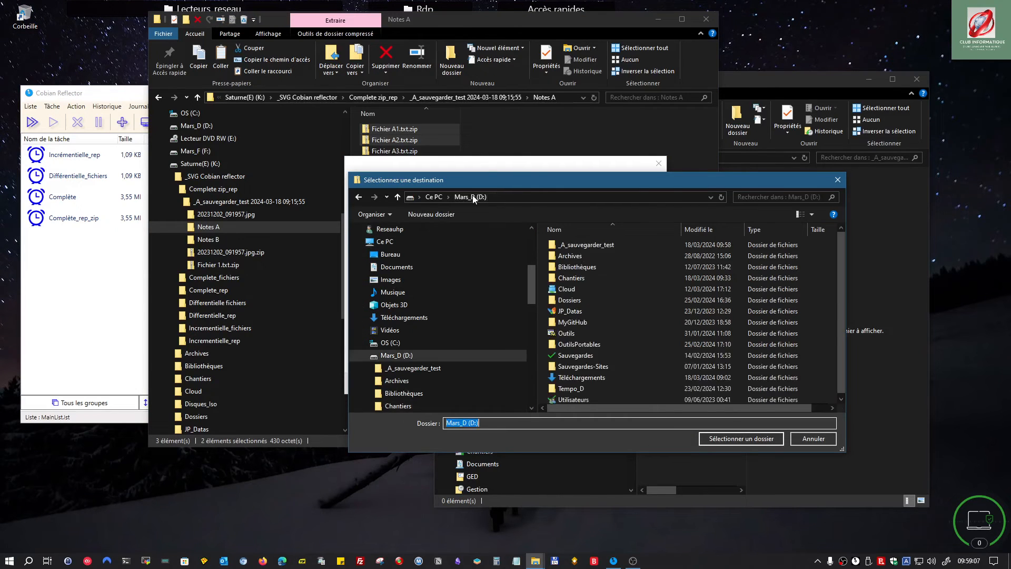
double_click(584, 245)
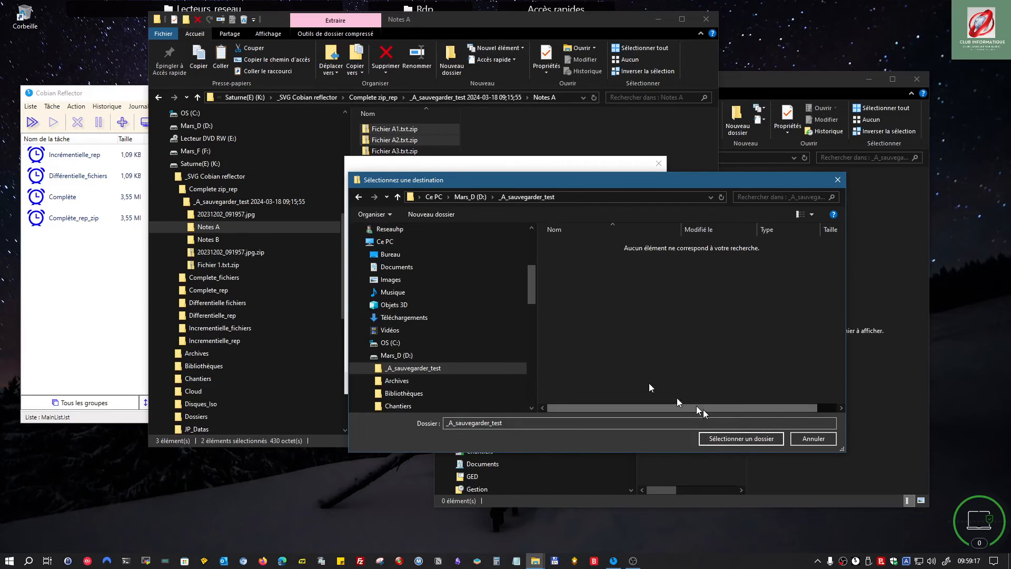
click(731, 443)
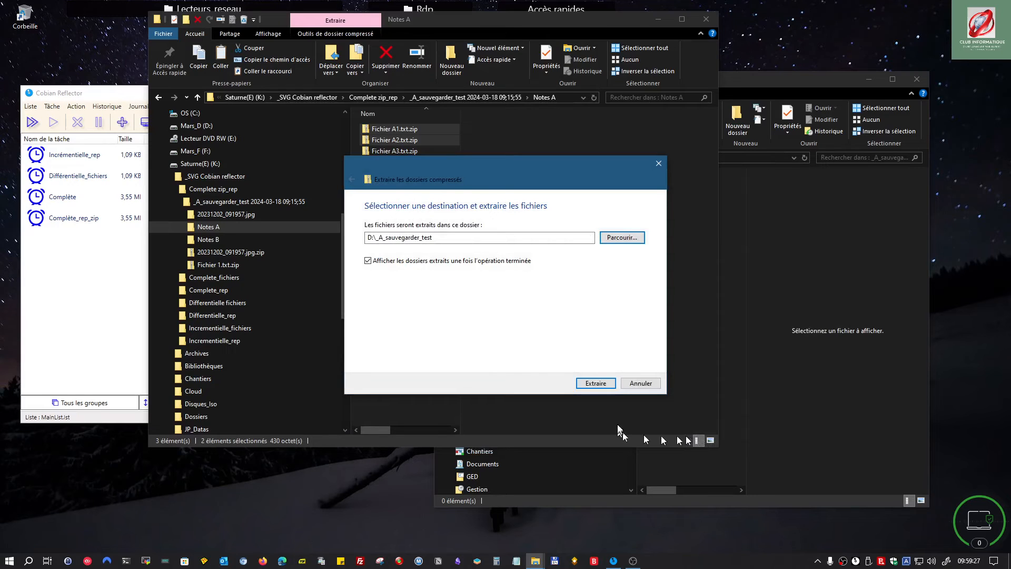
click(595, 388)
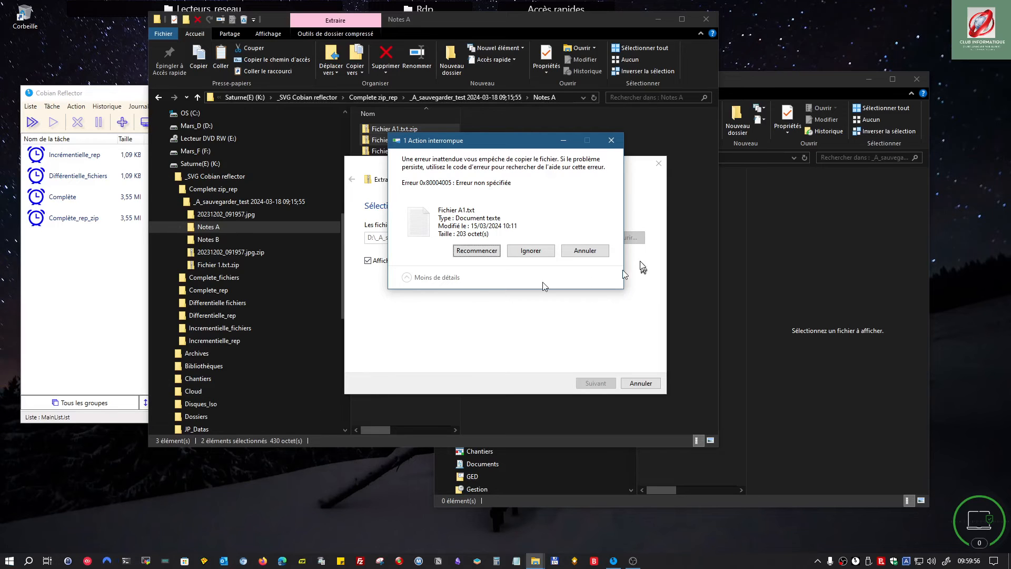
click(585, 250)
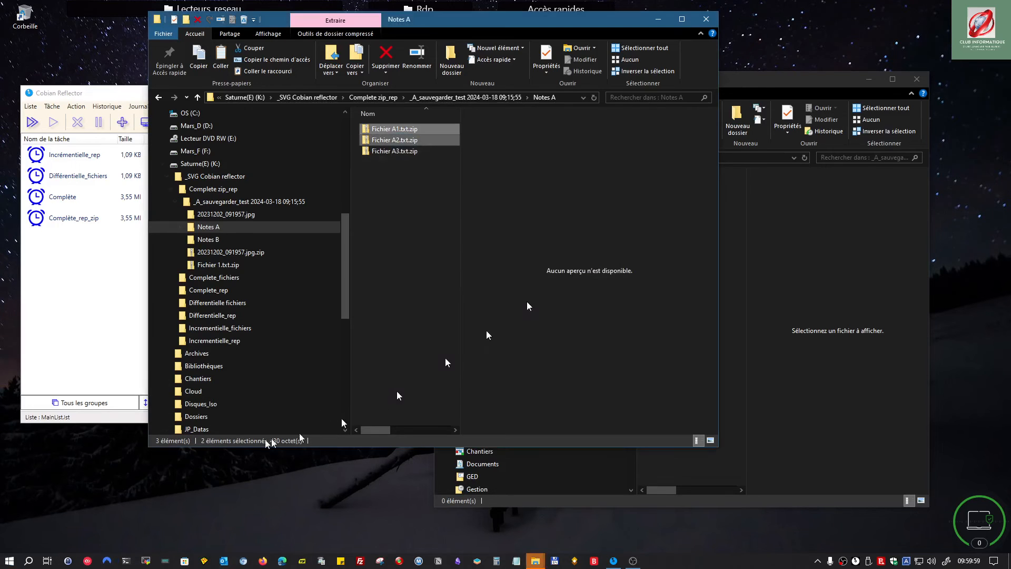
- In 7-Zip, set up extraction of Fichier B1.txt.zip from the backup's Notes B folder, choosing D:\_A_sauvegarder_test as the destination
click(10, 561)
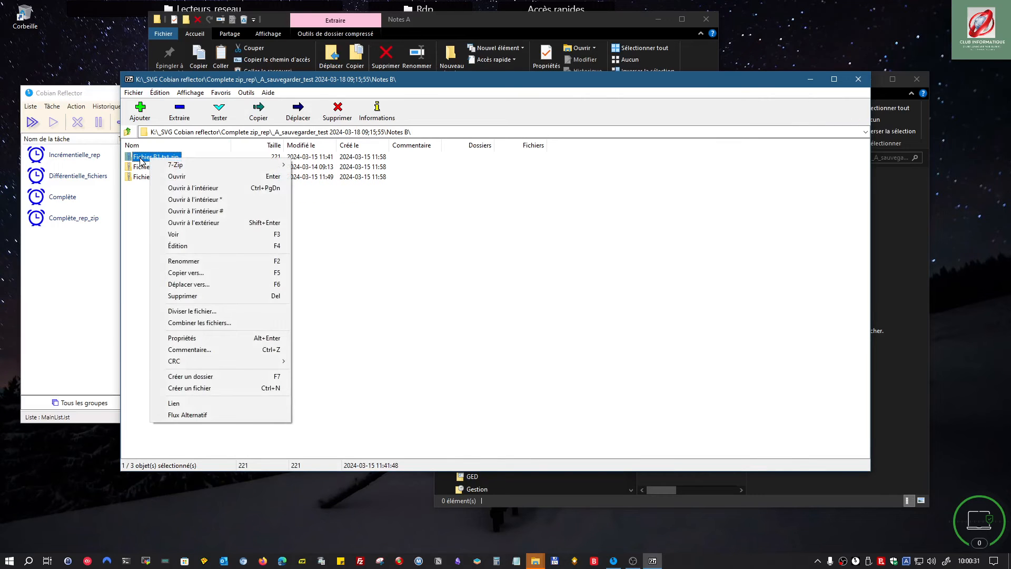
click(177, 112)
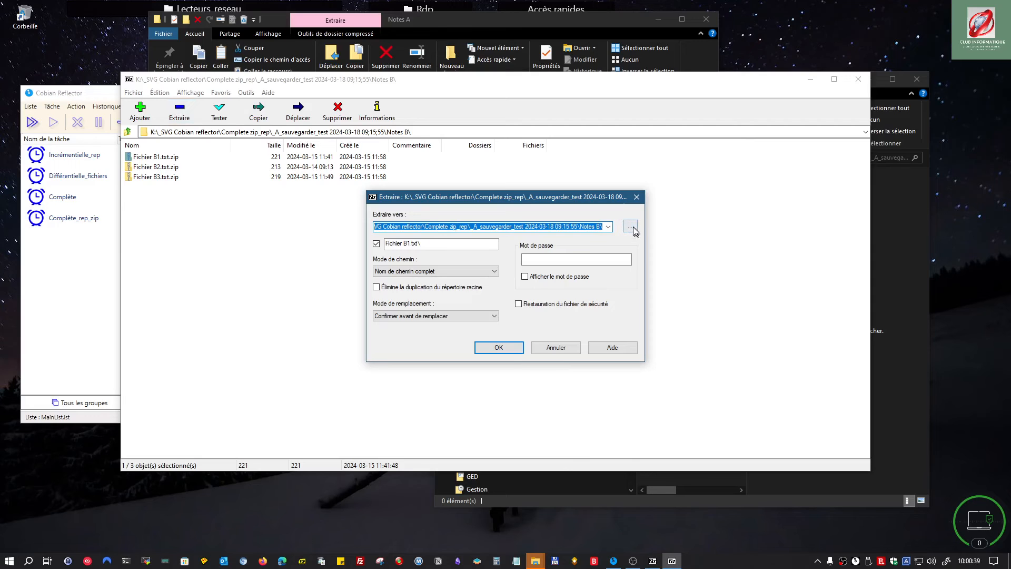
click(630, 227)
scroll(490, 306, down, 3)
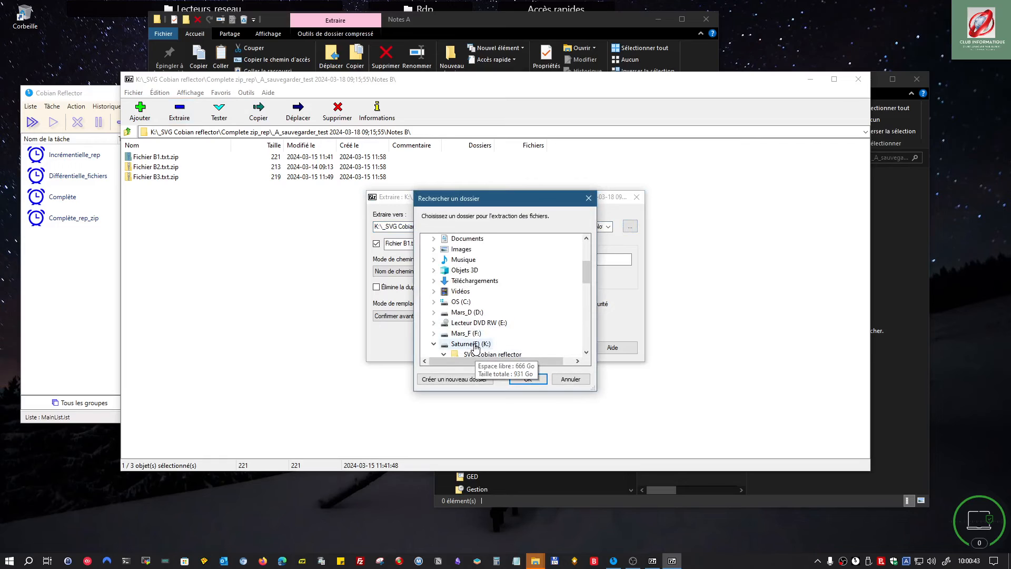
scroll(475, 343, down, 3)
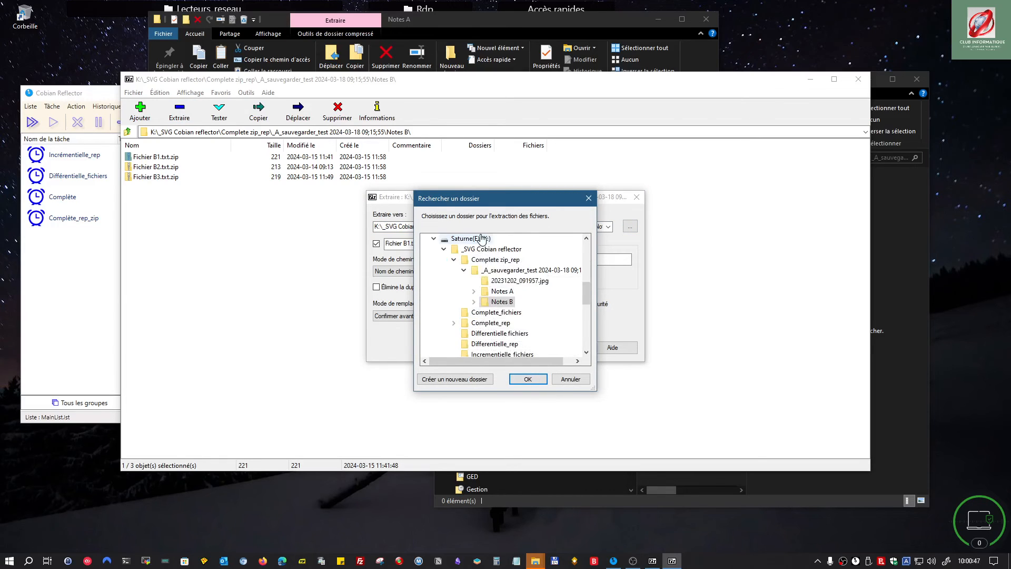
scroll(480, 245, up, 3)
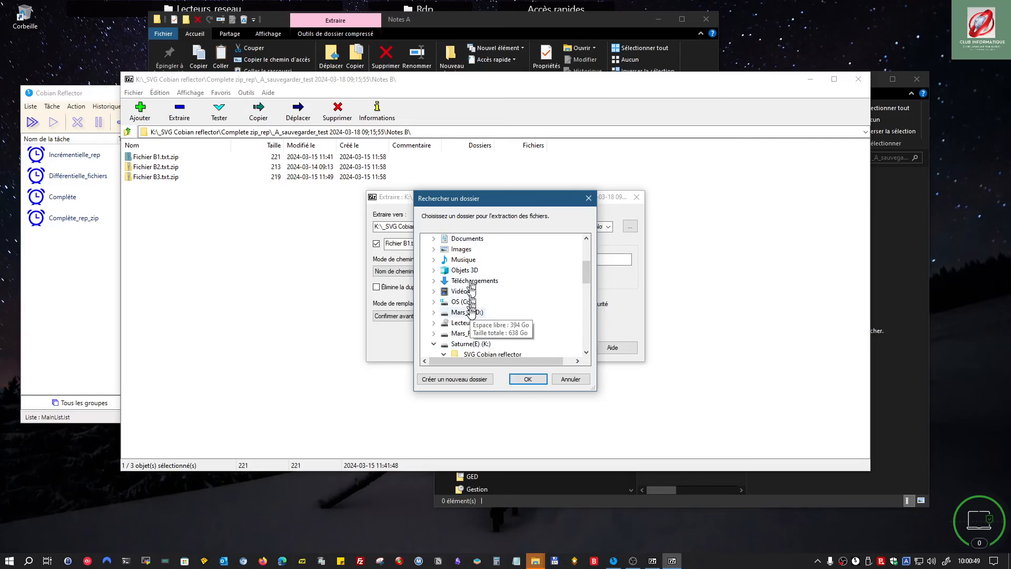
double_click(468, 312)
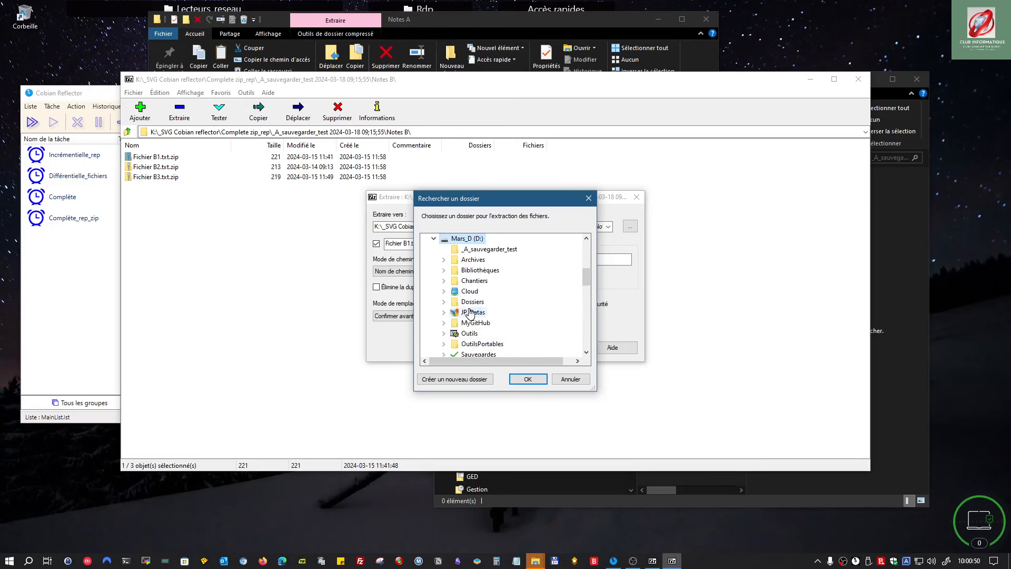
click(478, 251)
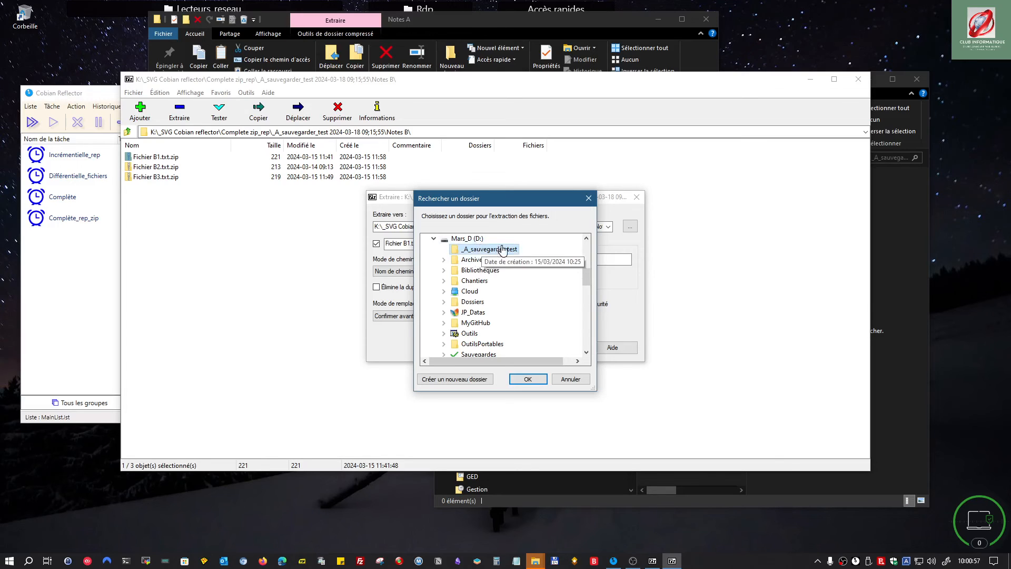
click(527, 379)
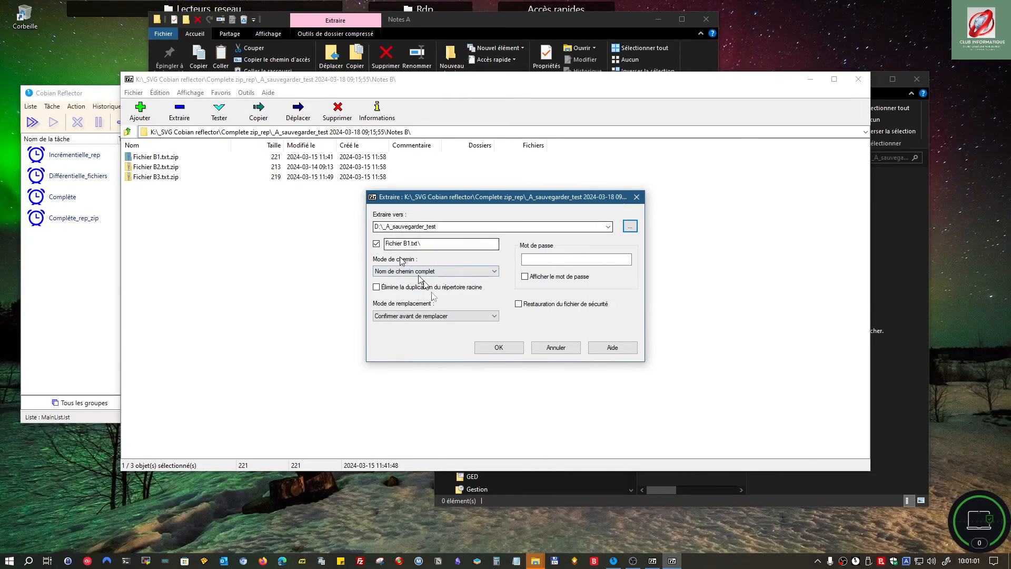
- Enter the archive password and extract Fichier B1.txt.zip
click(541, 259)
text(******)
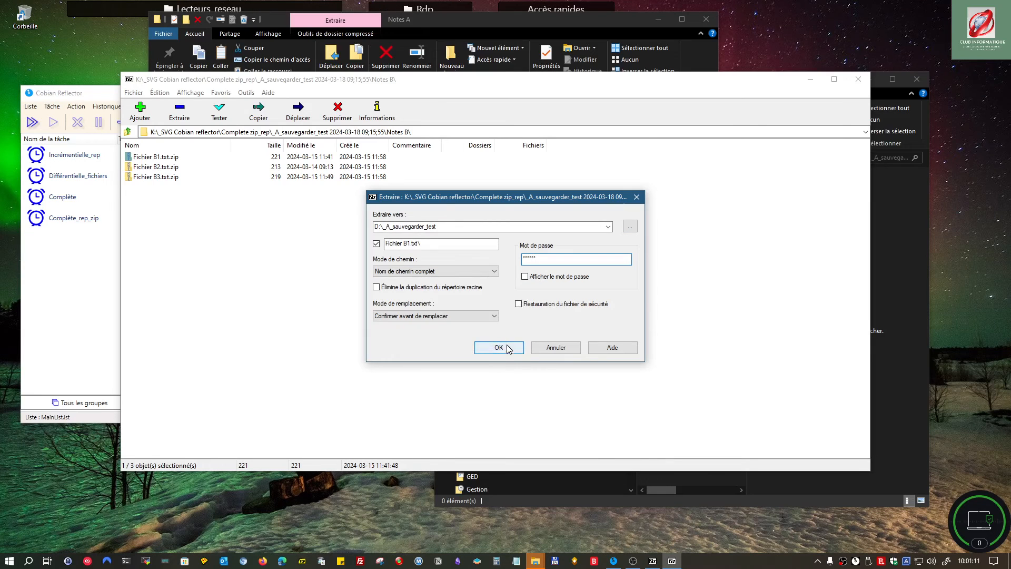
click(499, 348)
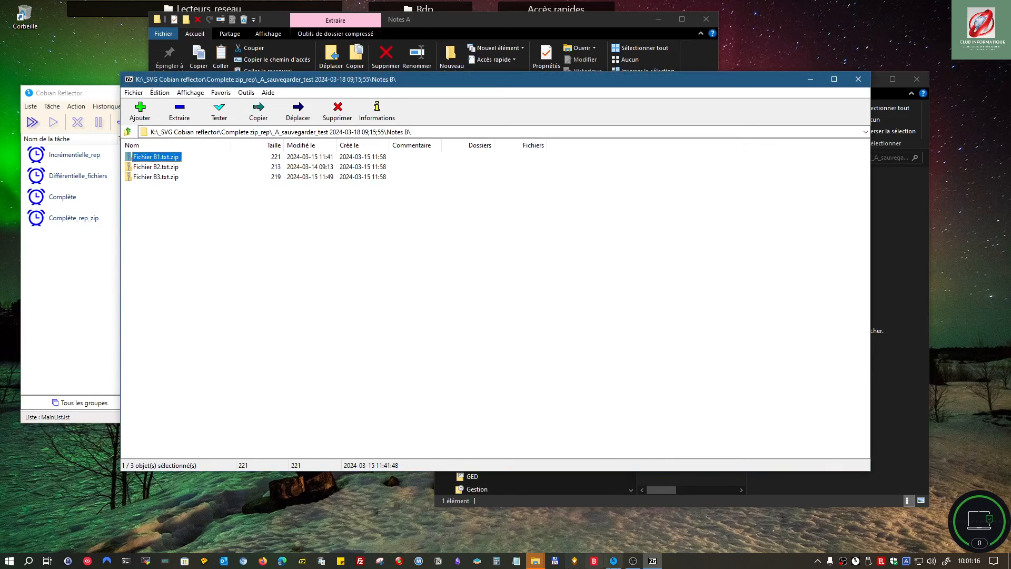
- Open the extracted Fichier B1.txt folder in D:\_A_sauvegarder_test and preview the text file inside it
click(541, 553)
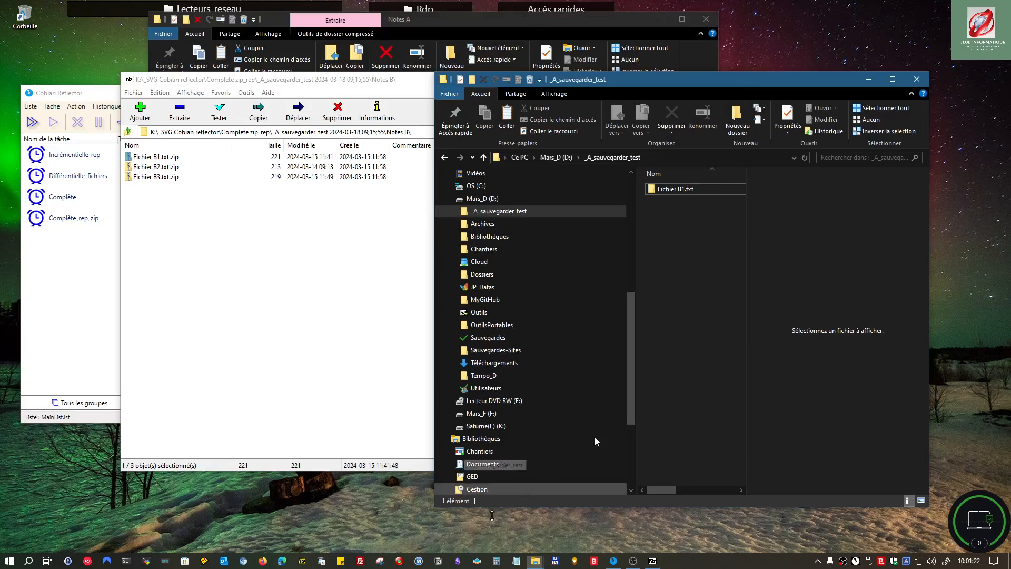
click(678, 190)
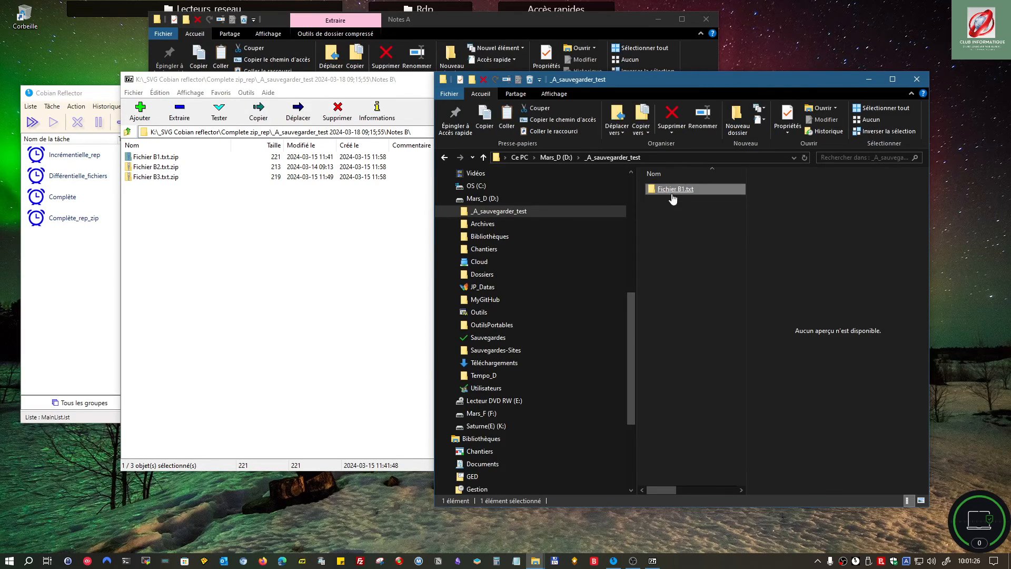
double_click(668, 189)
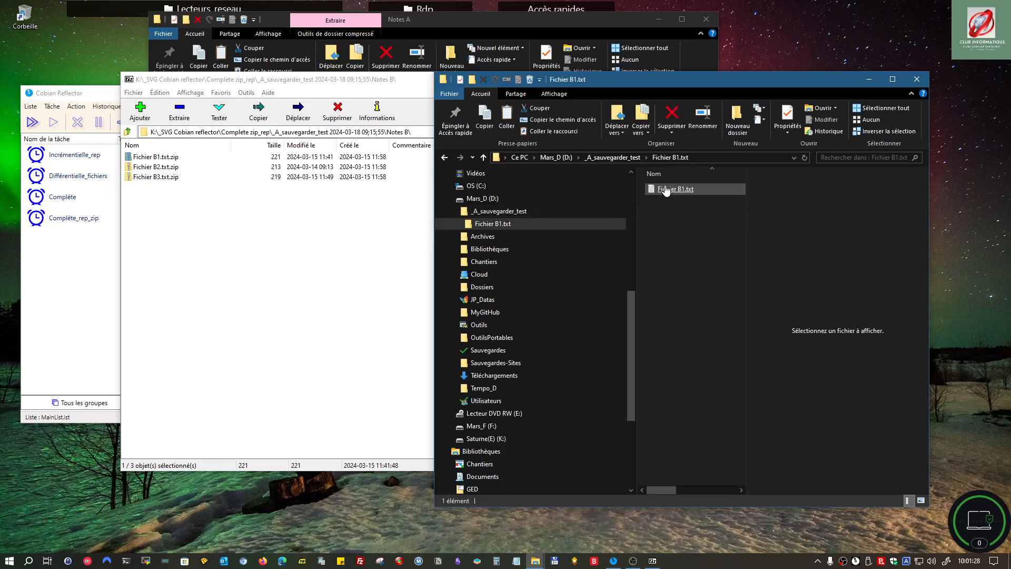
click(668, 192)
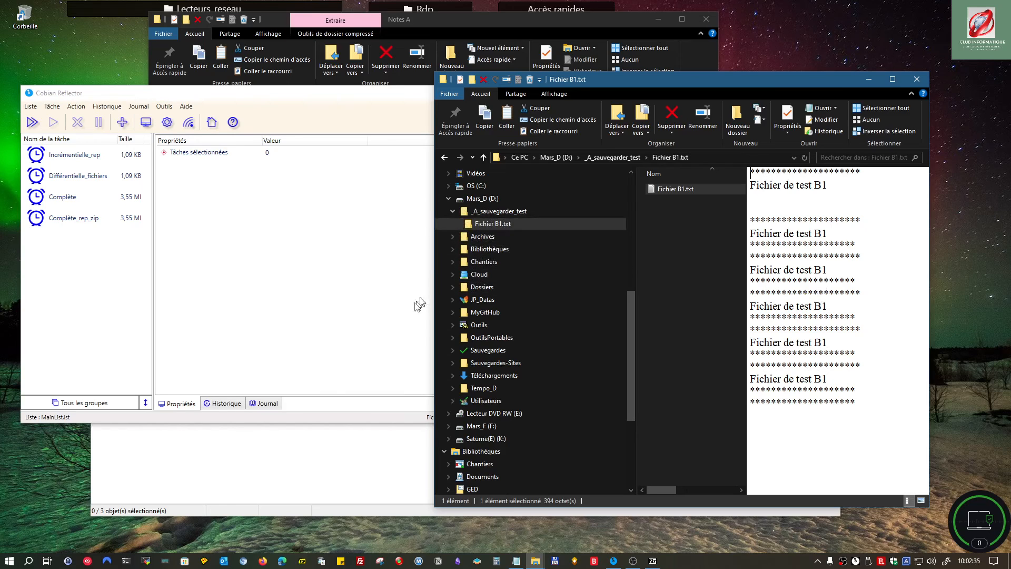
click(514, 19)
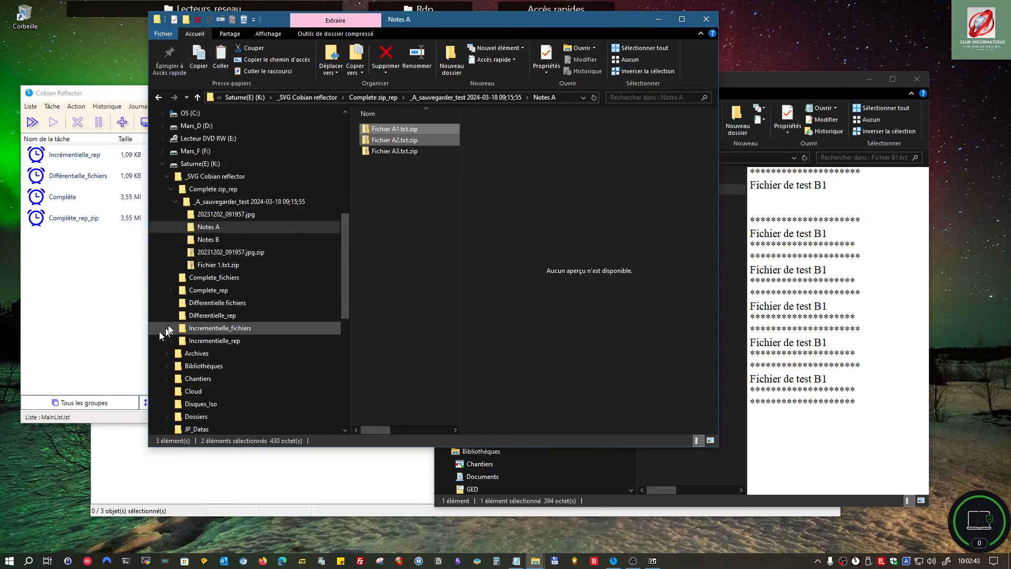
click(206, 290)
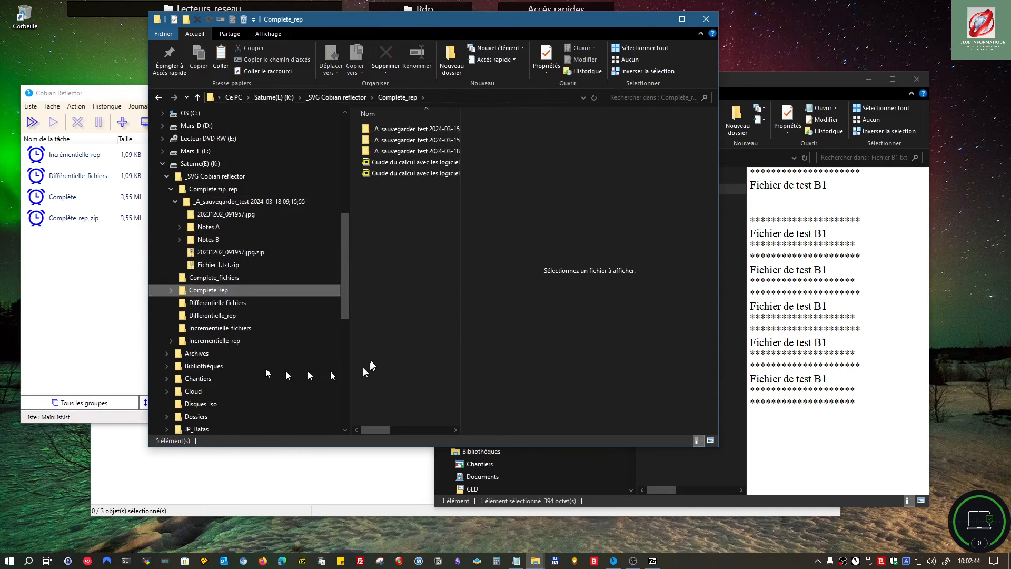
click(392, 149)
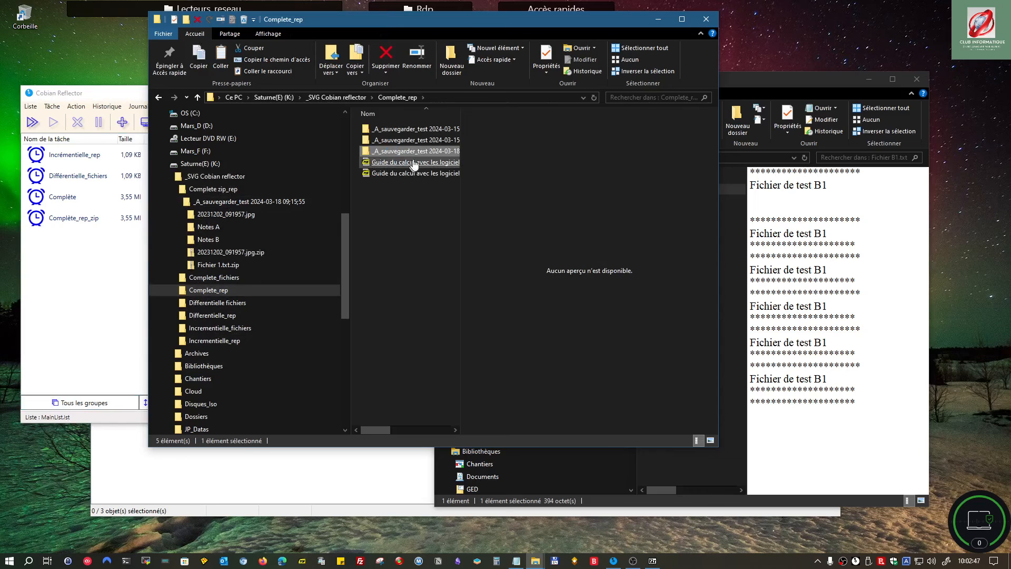
double_click(414, 152)
click(412, 151)
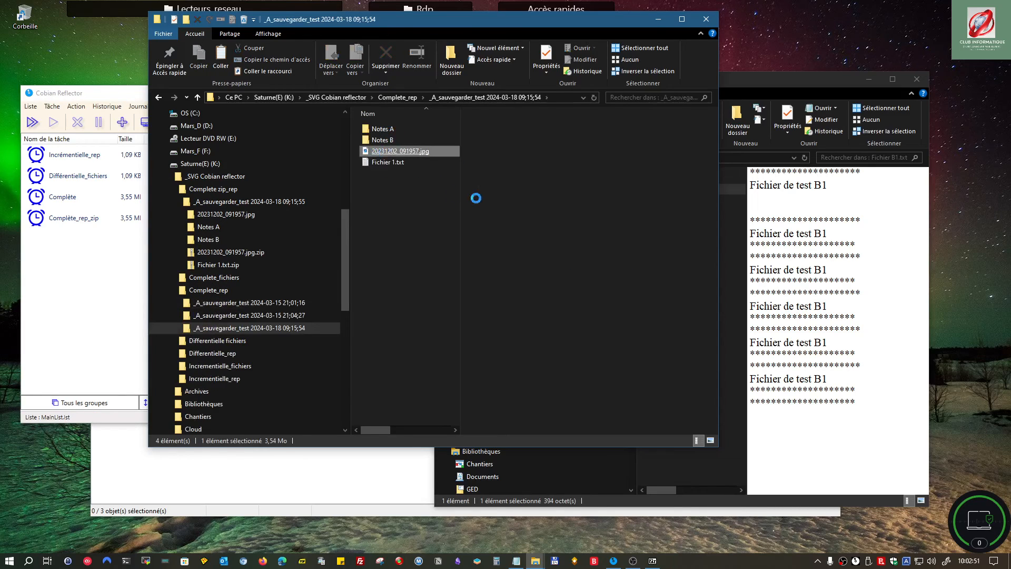
shift+click(398, 161)
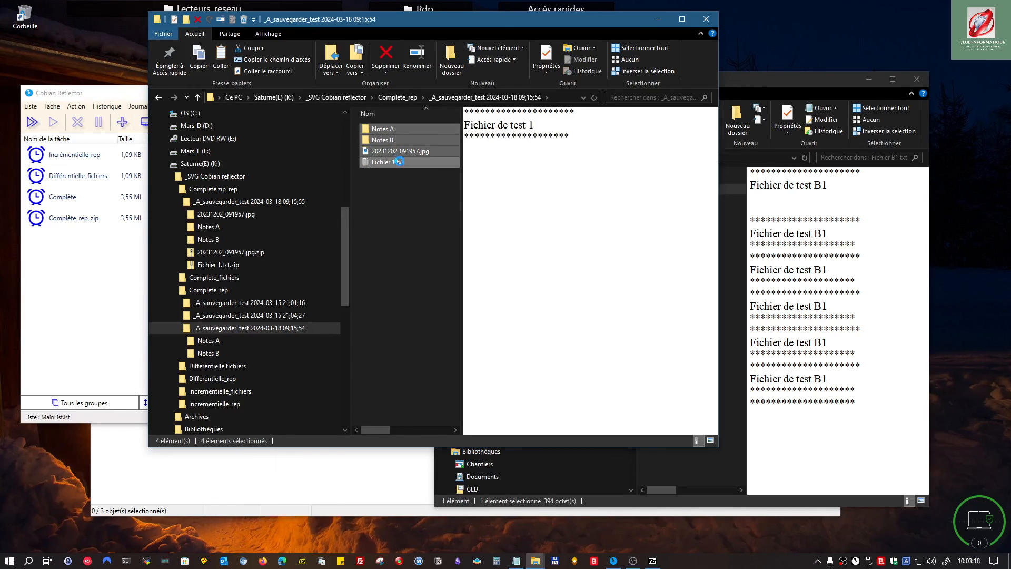
right_click(400, 162)
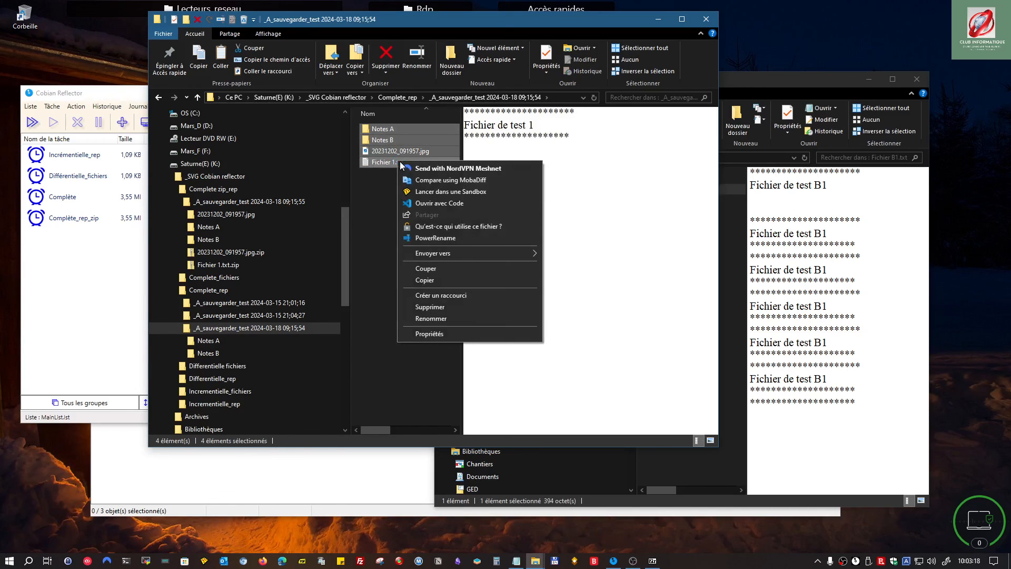
click(424, 279)
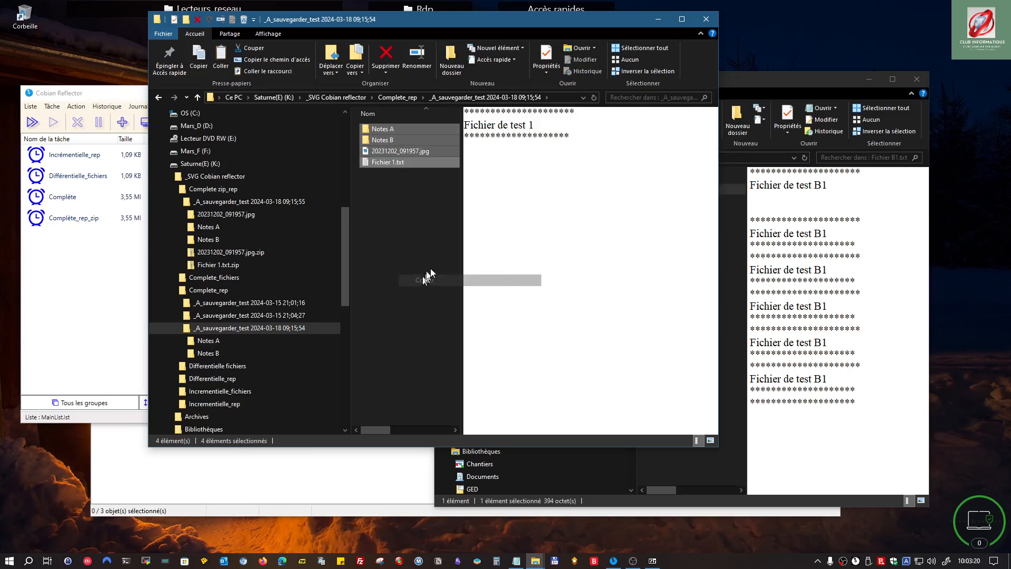
- Move the destination Explorer window aside, return to D:\_A_sauvegarder_test and paste the copied backup contents there
click(756, 86)
drag(674, 84, 474, 60)
click(403, 135)
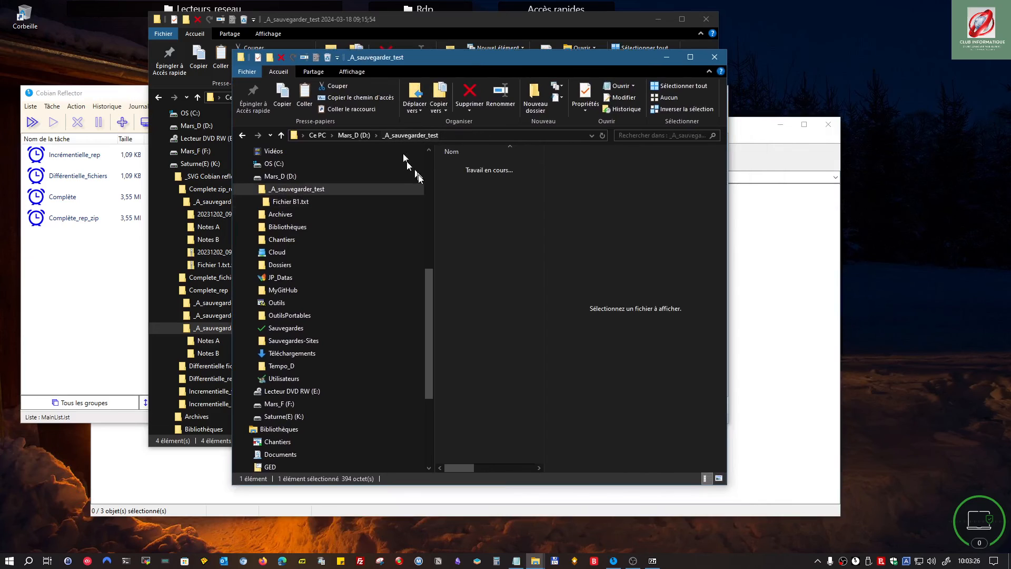
click(470, 210)
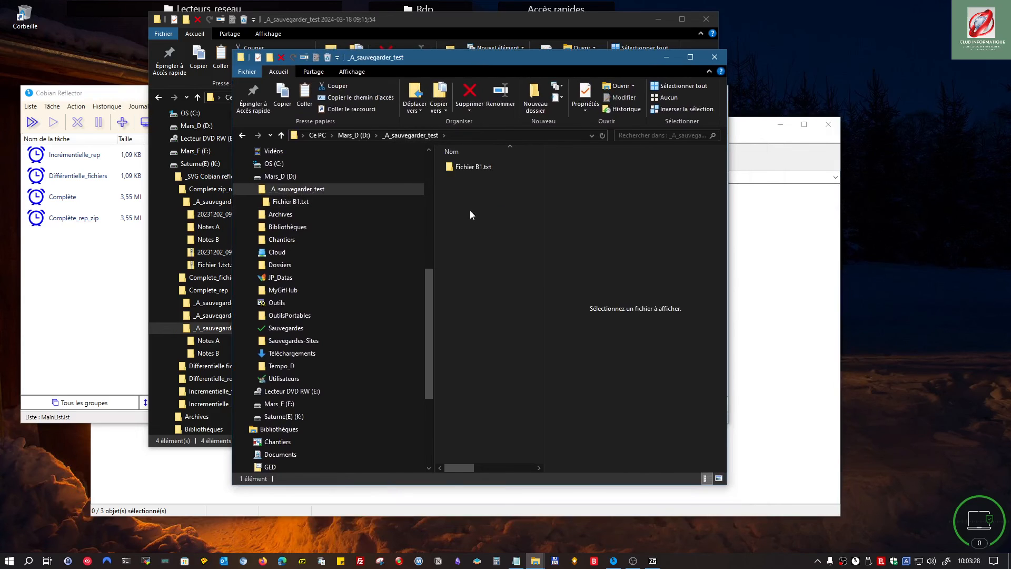
right_click(470, 210)
click(489, 283)
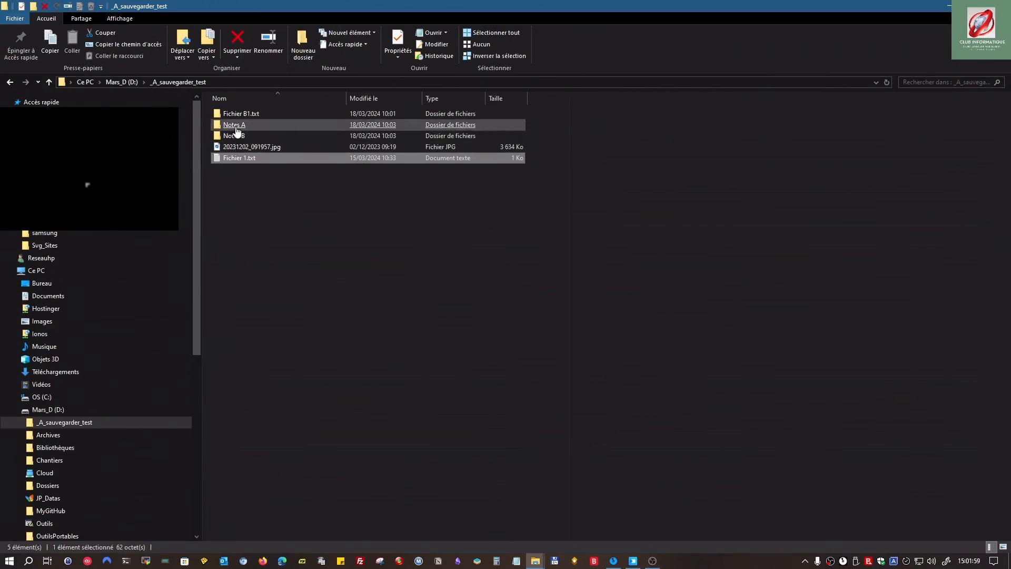
- Delete the extracted Fichier B1.txt folder from D:\_A_sauvegarder_test
click(236, 116)
click(235, 114)
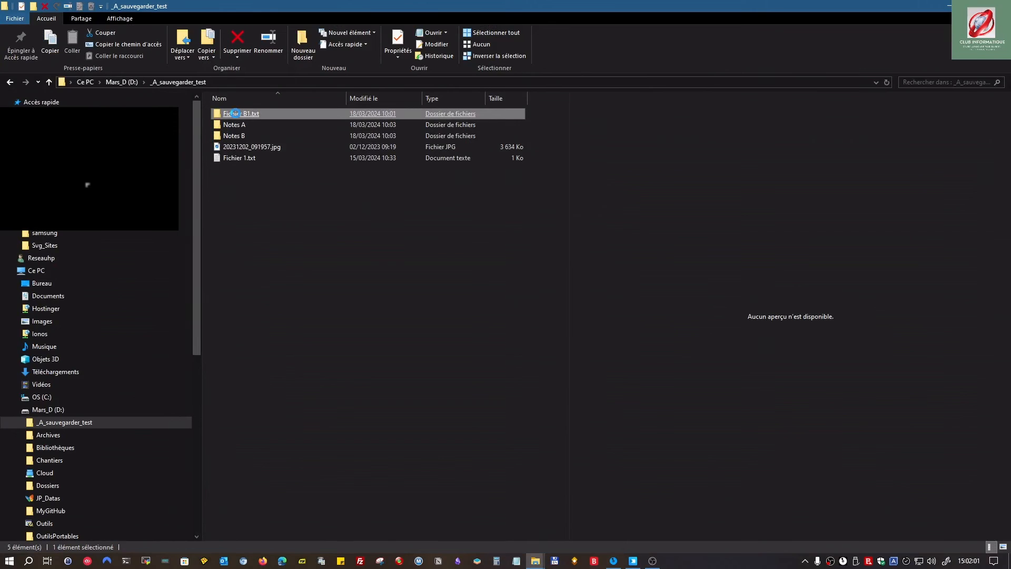
right_click(235, 116)
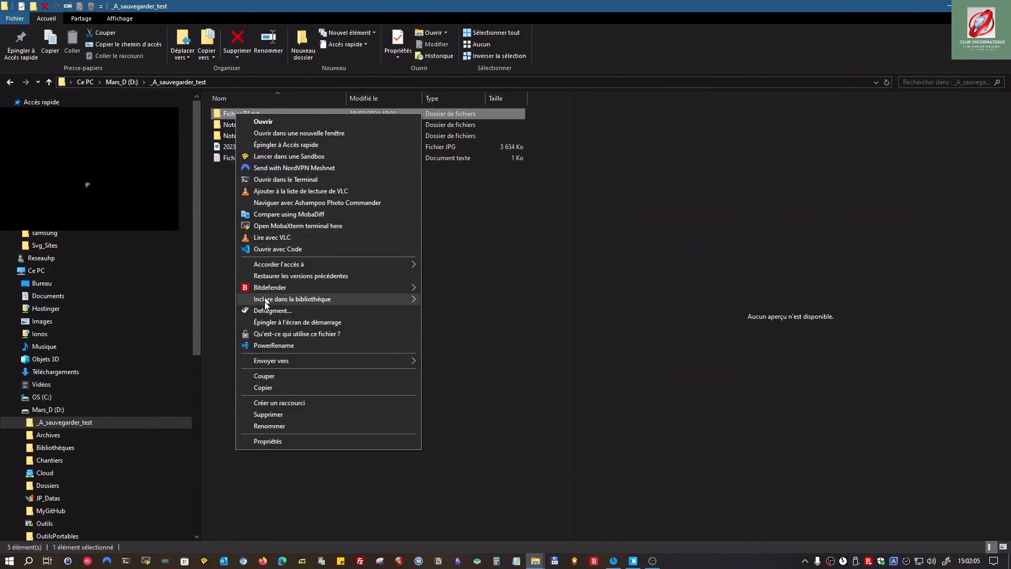
click(264, 415)
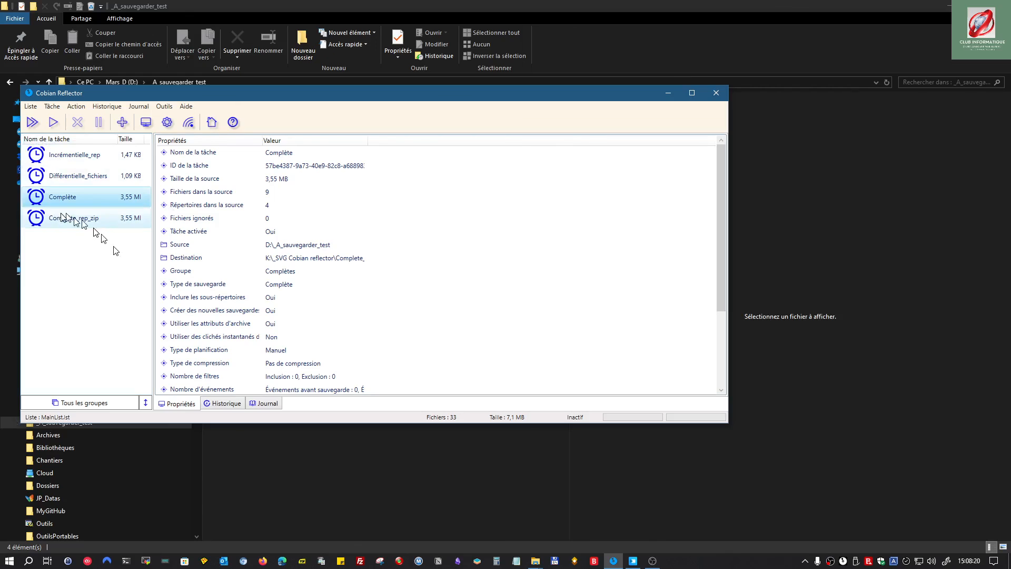
- Switch to Cobian Reflector's settings and review the Général, Journal, Messagerie and Archive options, including the available Zip encryption methods
click(168, 123)
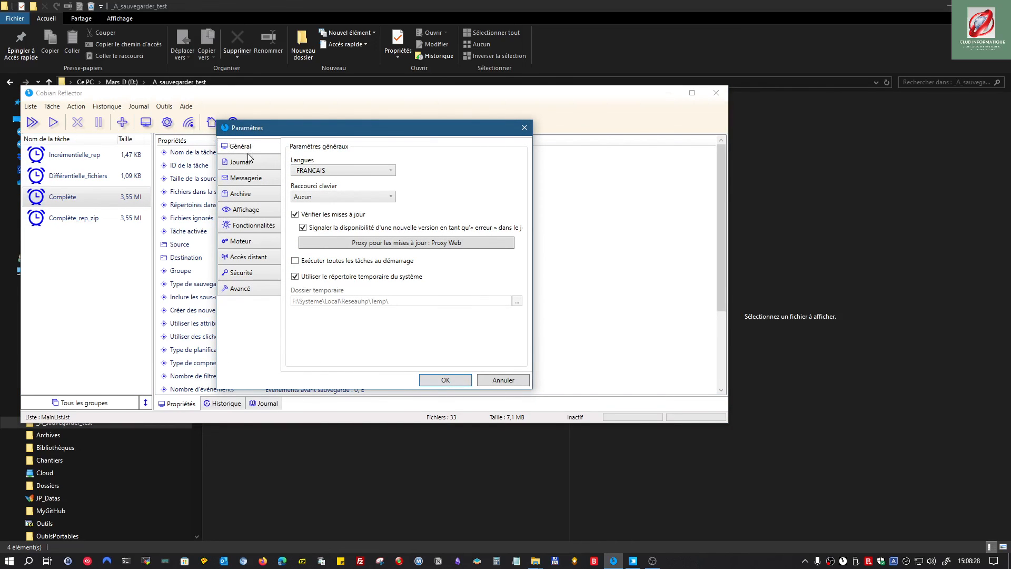
click(247, 164)
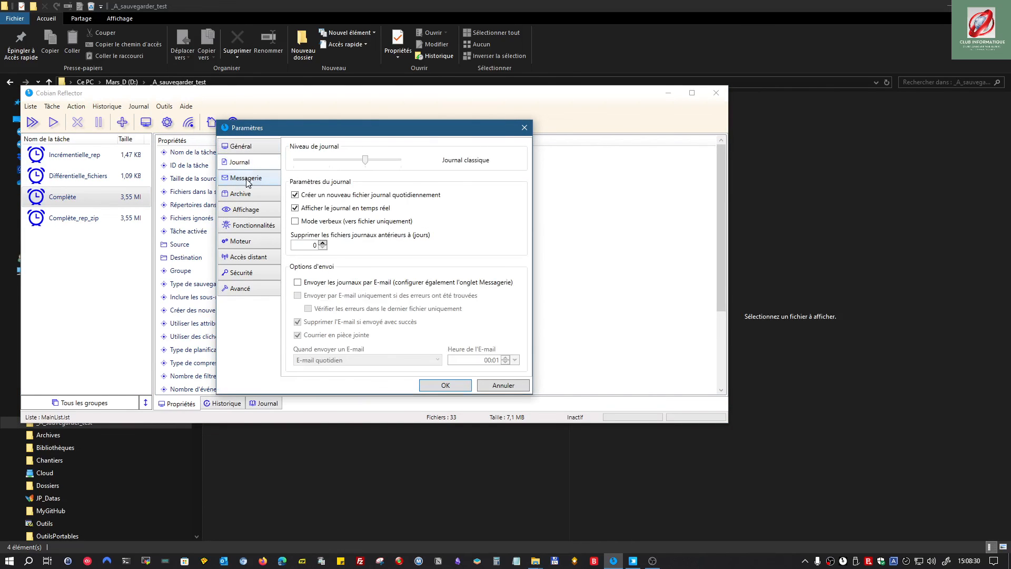
click(247, 179)
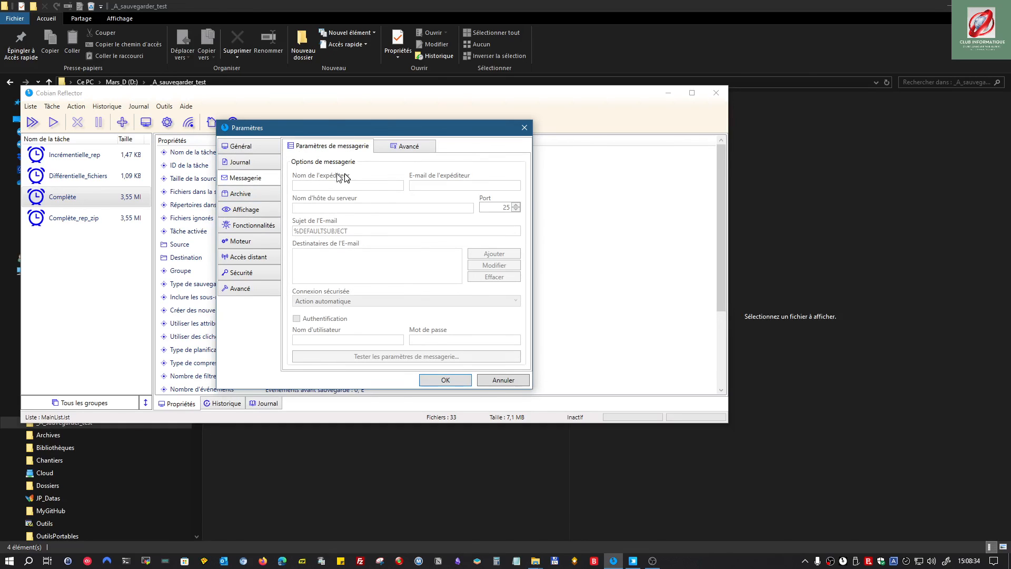
click(246, 198)
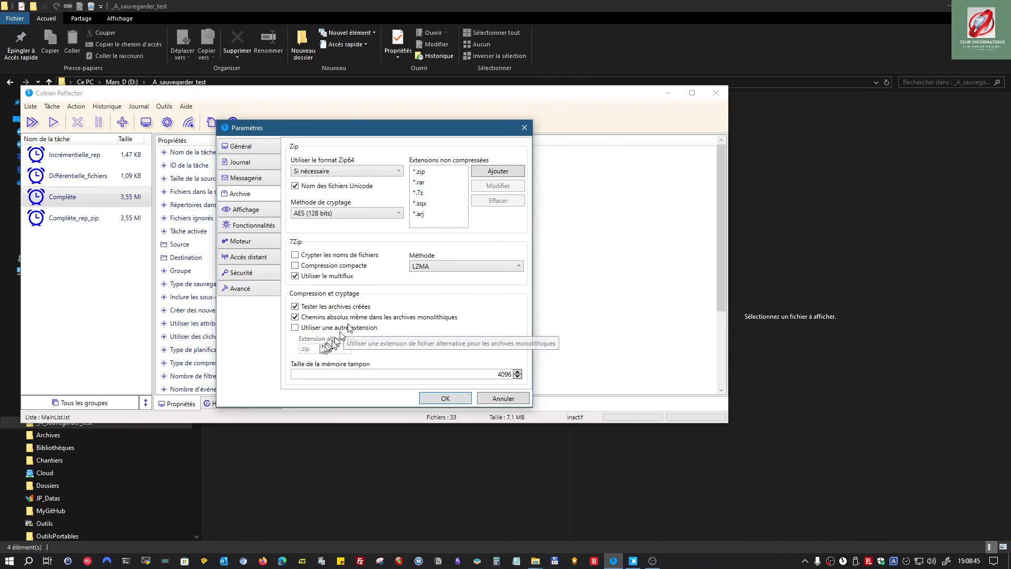
click(319, 214)
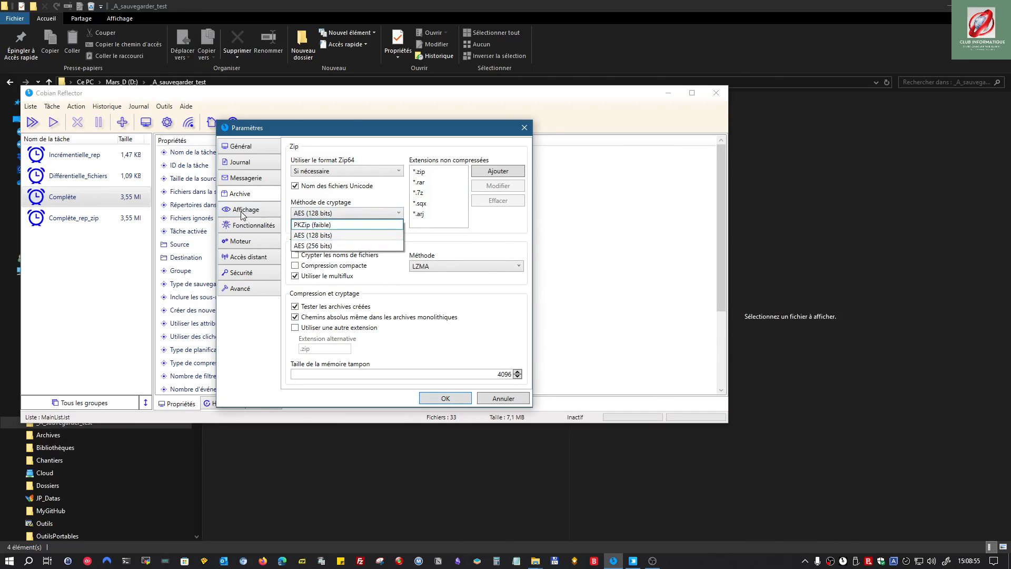
key(Escape)
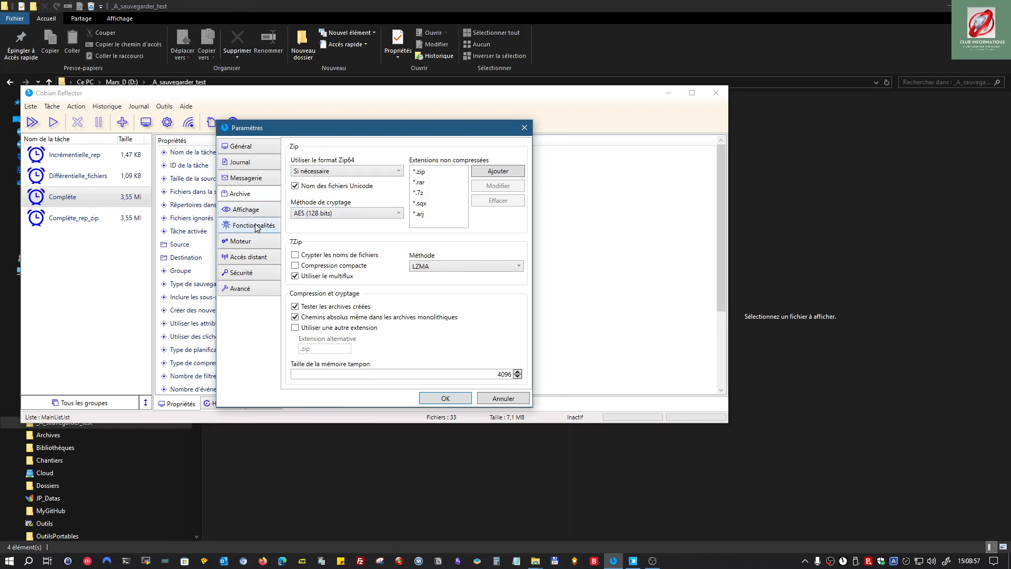
- Review the Fonctionnalités, Moteur, Accès distant, Sécurité and Avancé settings, then close the settings window
click(264, 227)
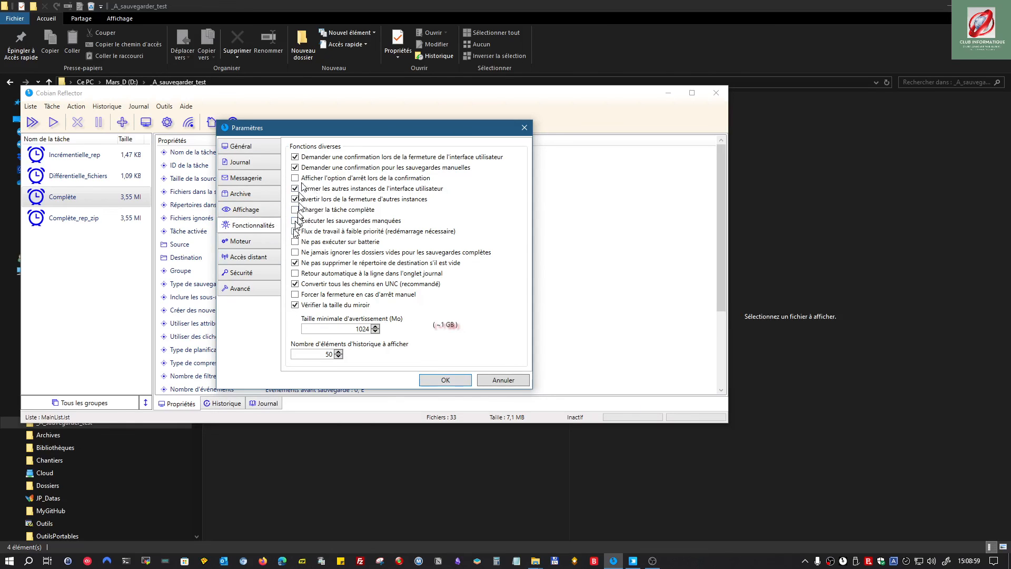
click(241, 241)
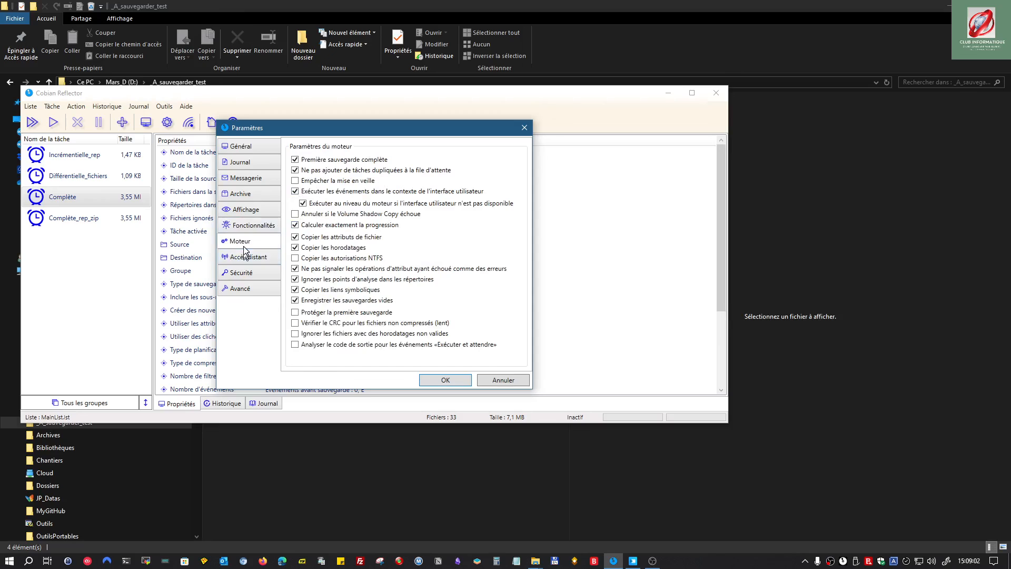
click(245, 259)
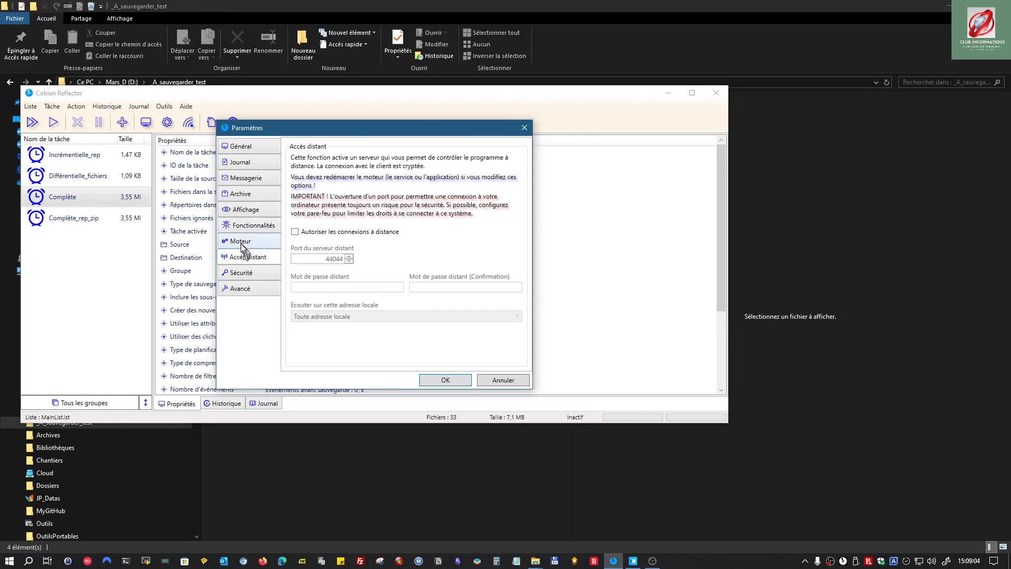
click(244, 274)
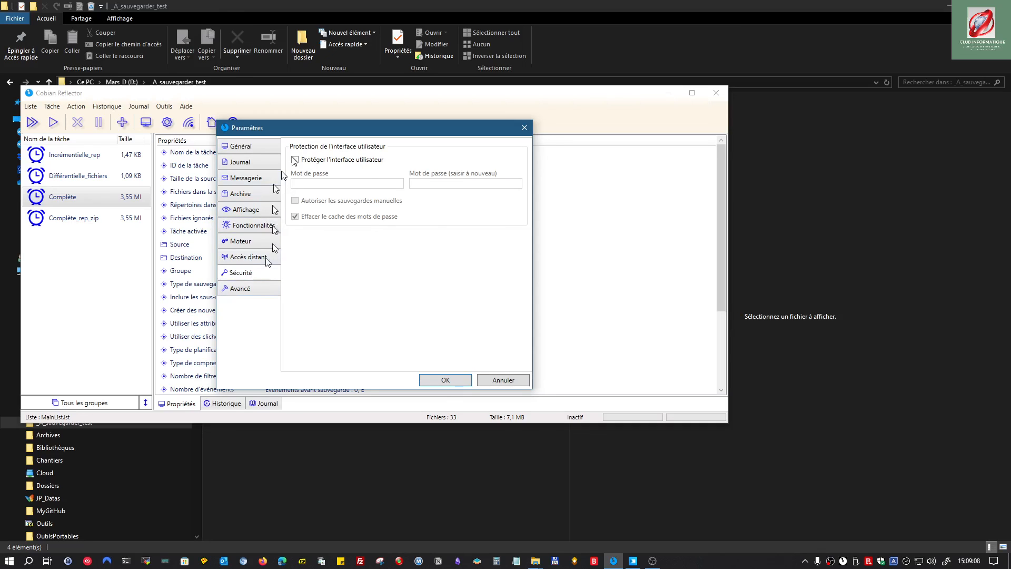
click(240, 290)
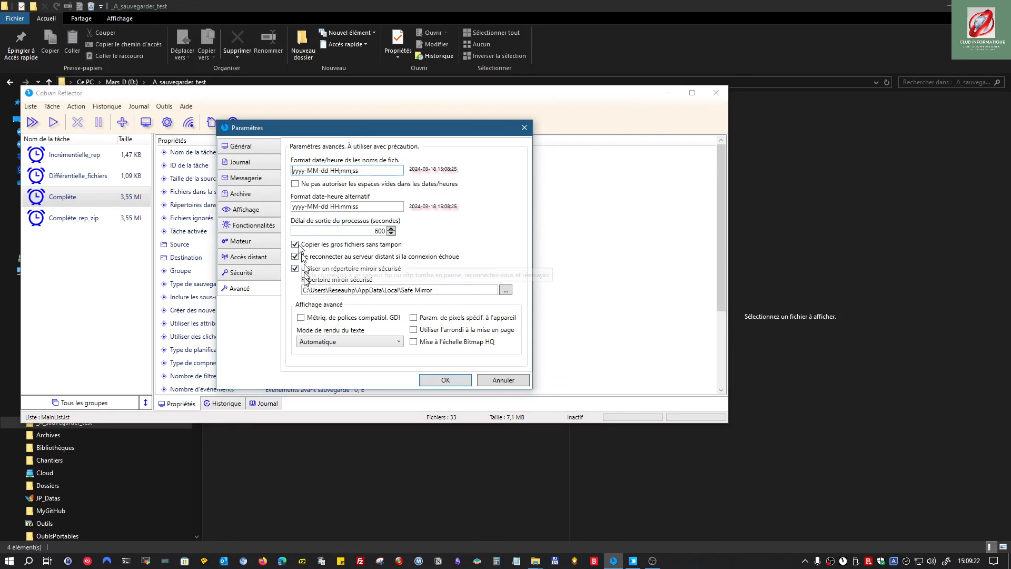
click(446, 380)
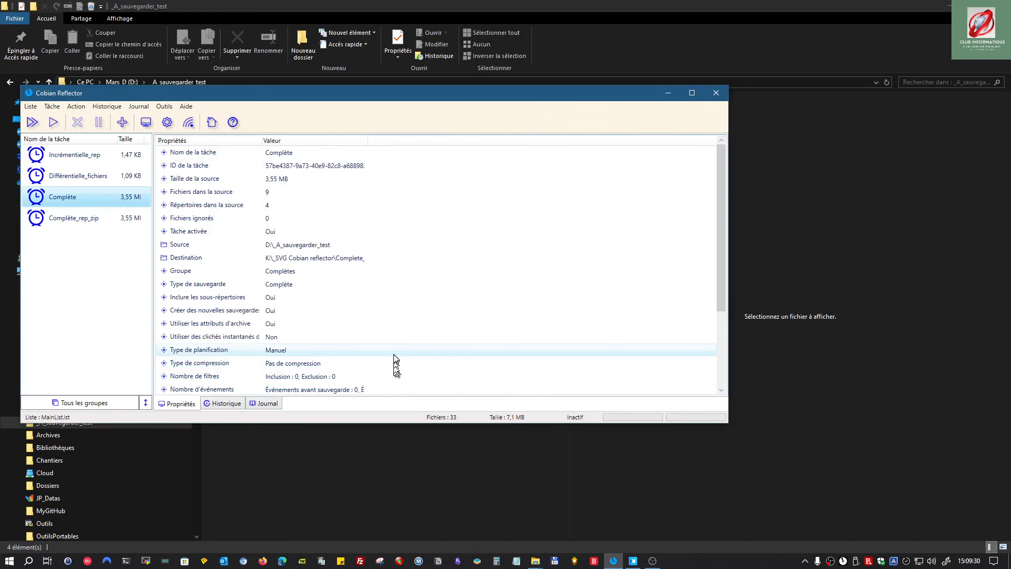